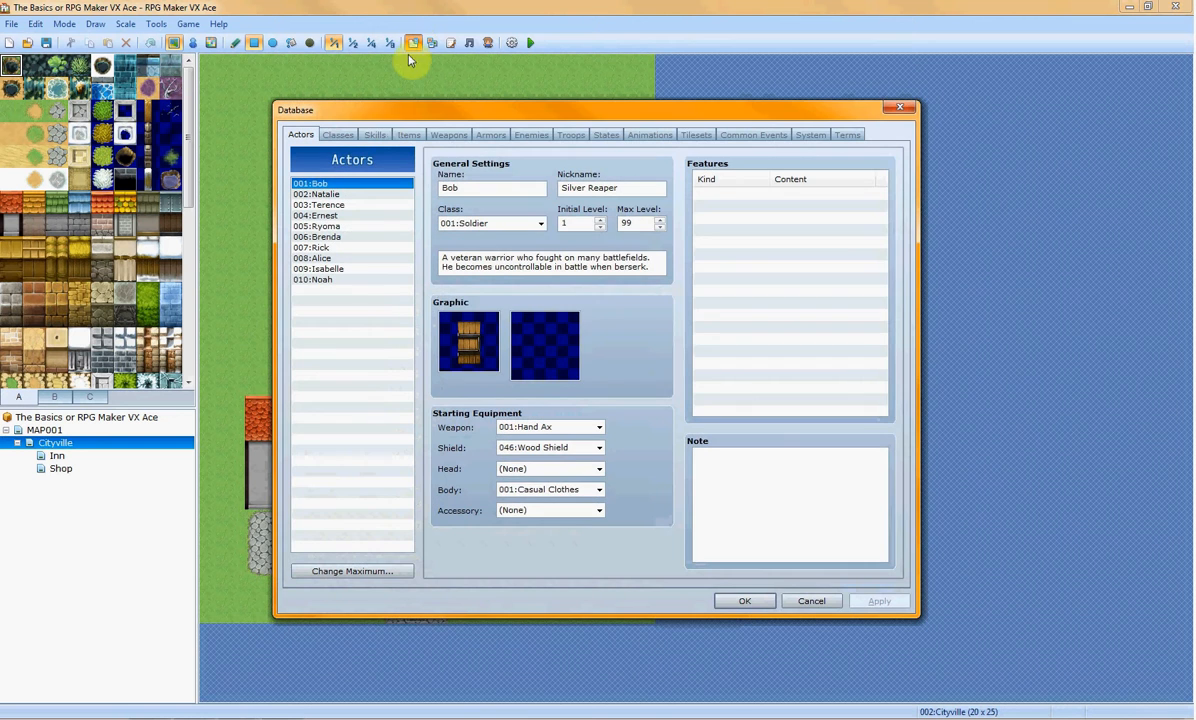
Look through the database's Skills, Items, Weapons, Armors and Enemies categories, including the list of skills
click(373, 134)
click(405, 135)
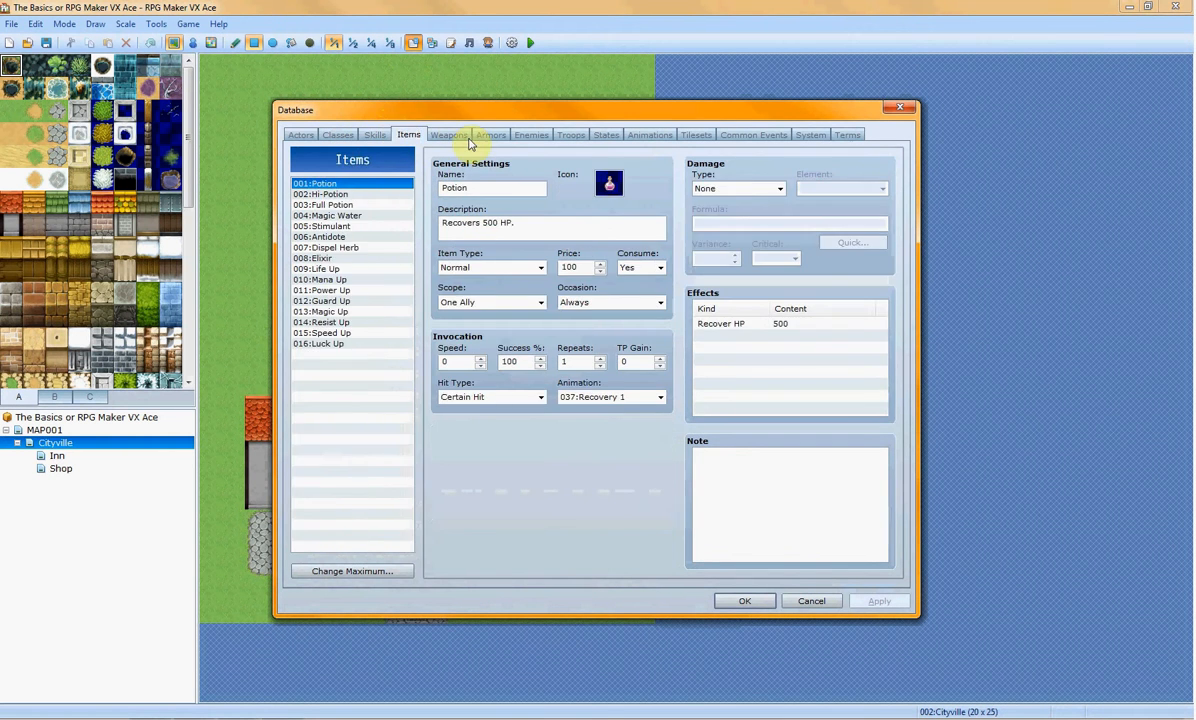
click(448, 135)
click(490, 135)
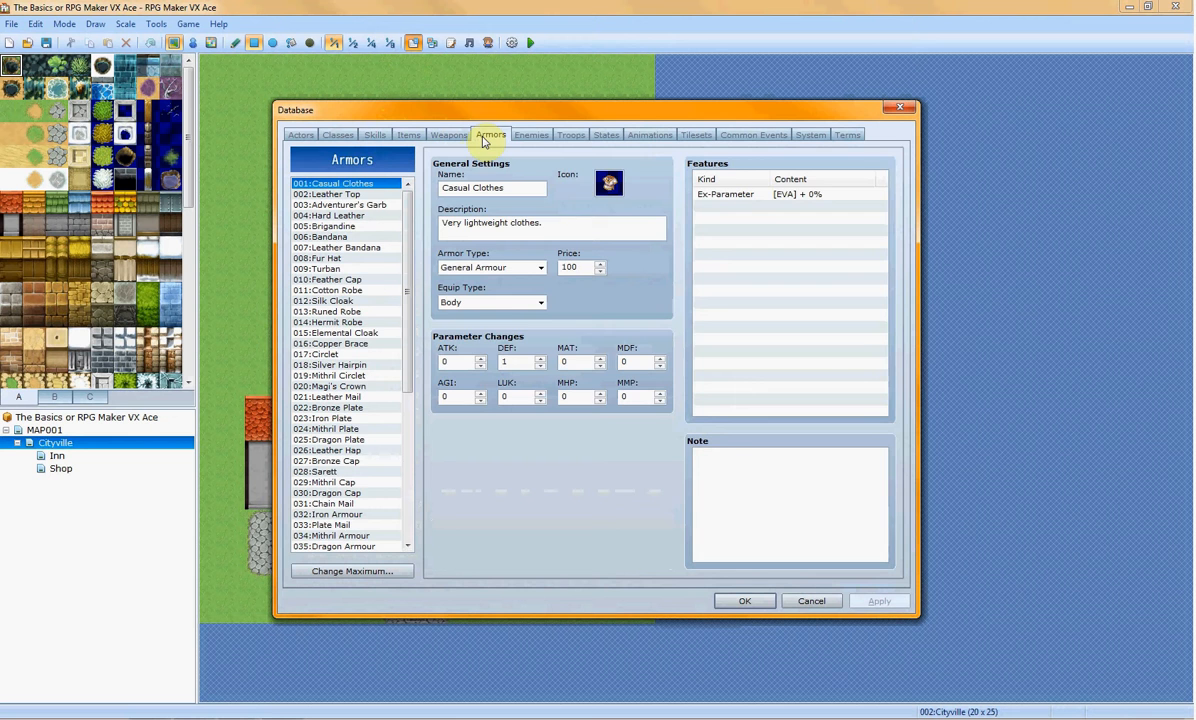
click(532, 135)
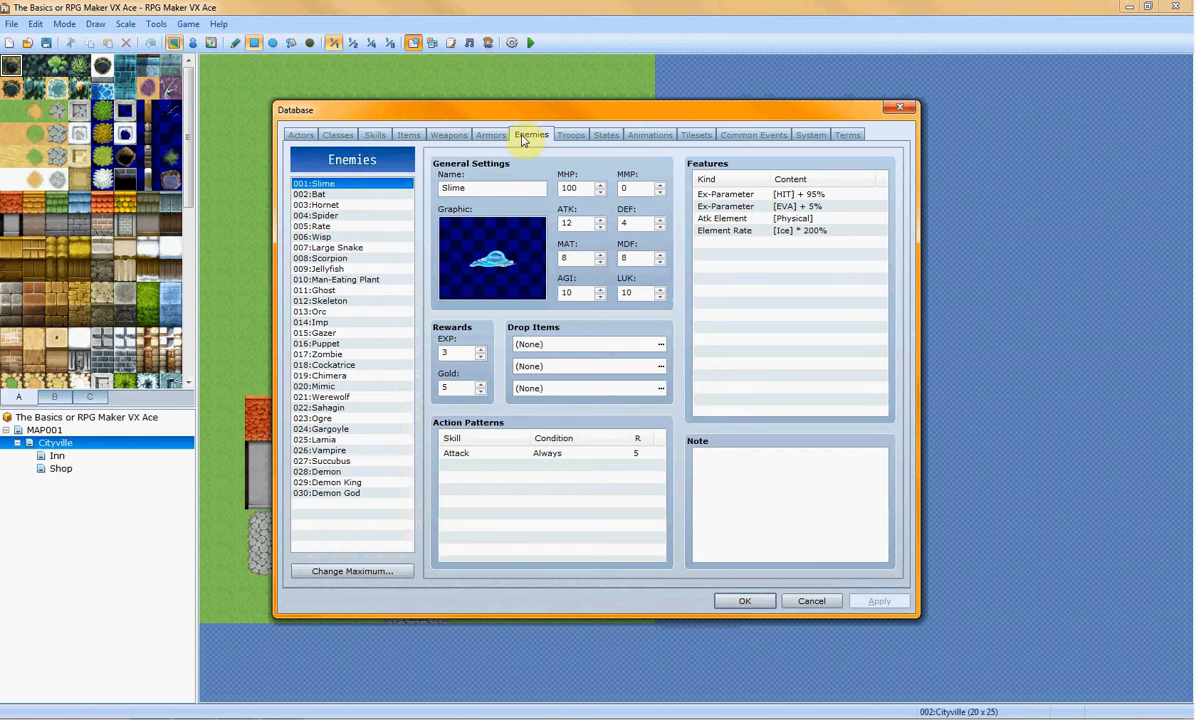
click(408, 135)
click(380, 135)
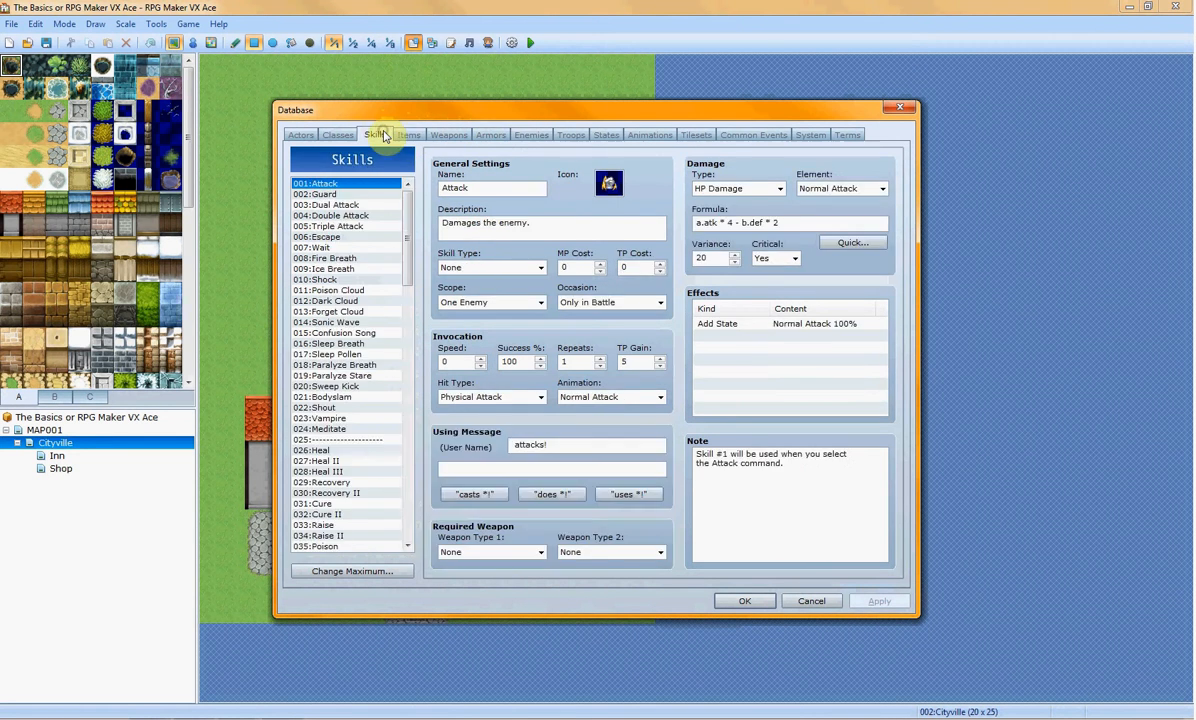
scroll(412, 245, down, 5)
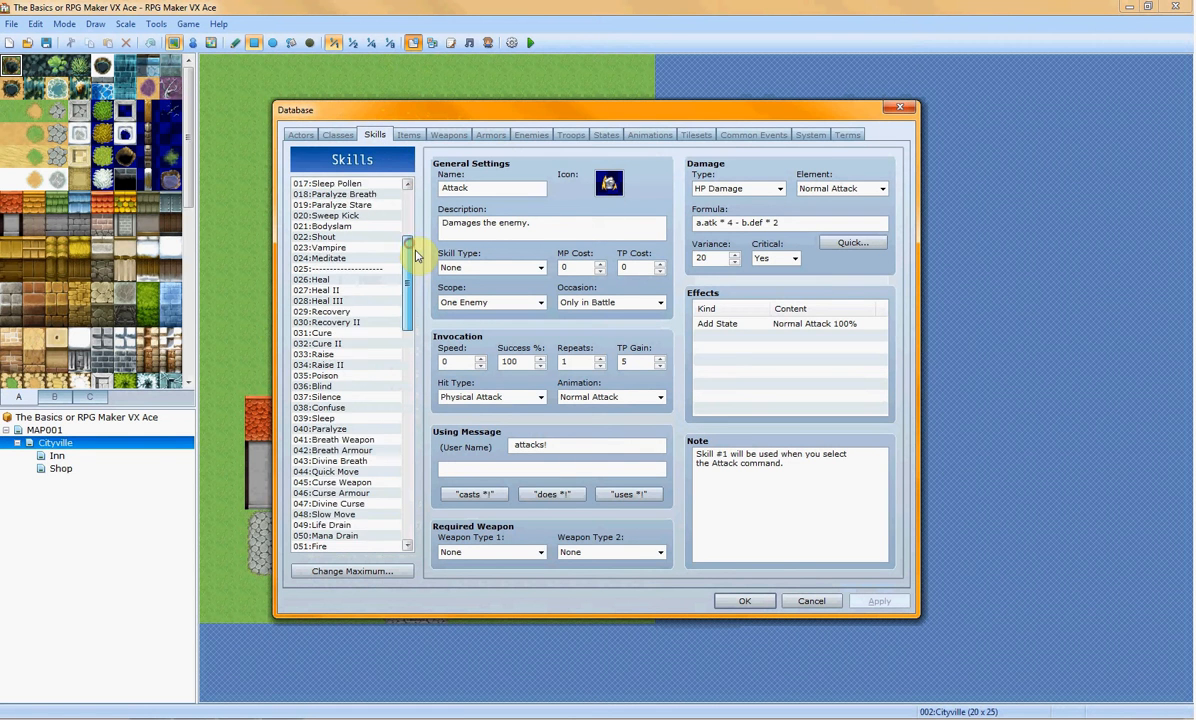
scroll(414, 240, up, 5)
Reduce the maximum number of items in the database to 1, leaving only the Potion entry
click(407, 133)
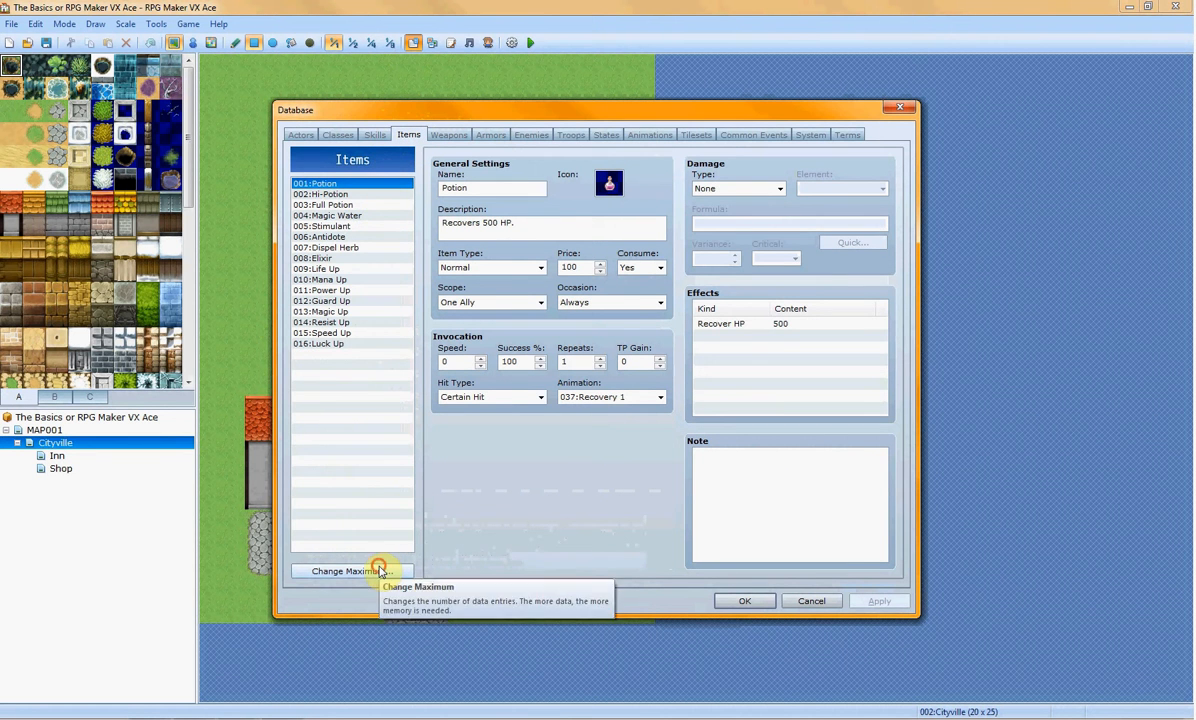
click(379, 571)
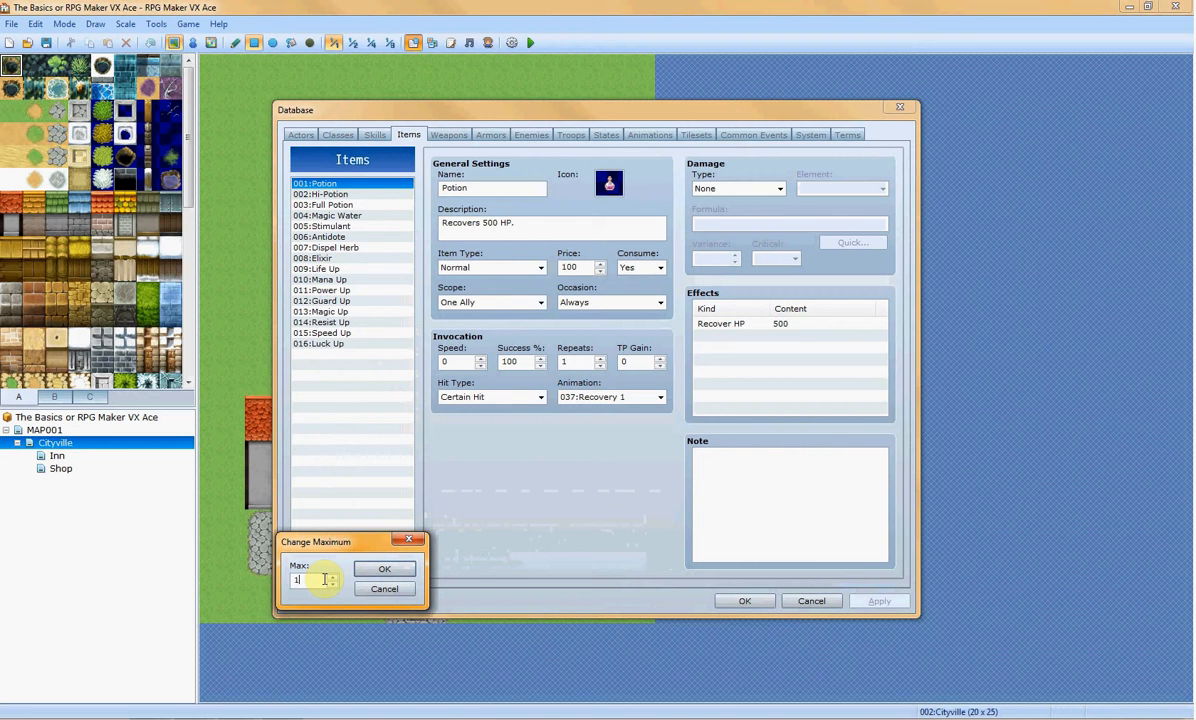
text(1)
click(384, 568)
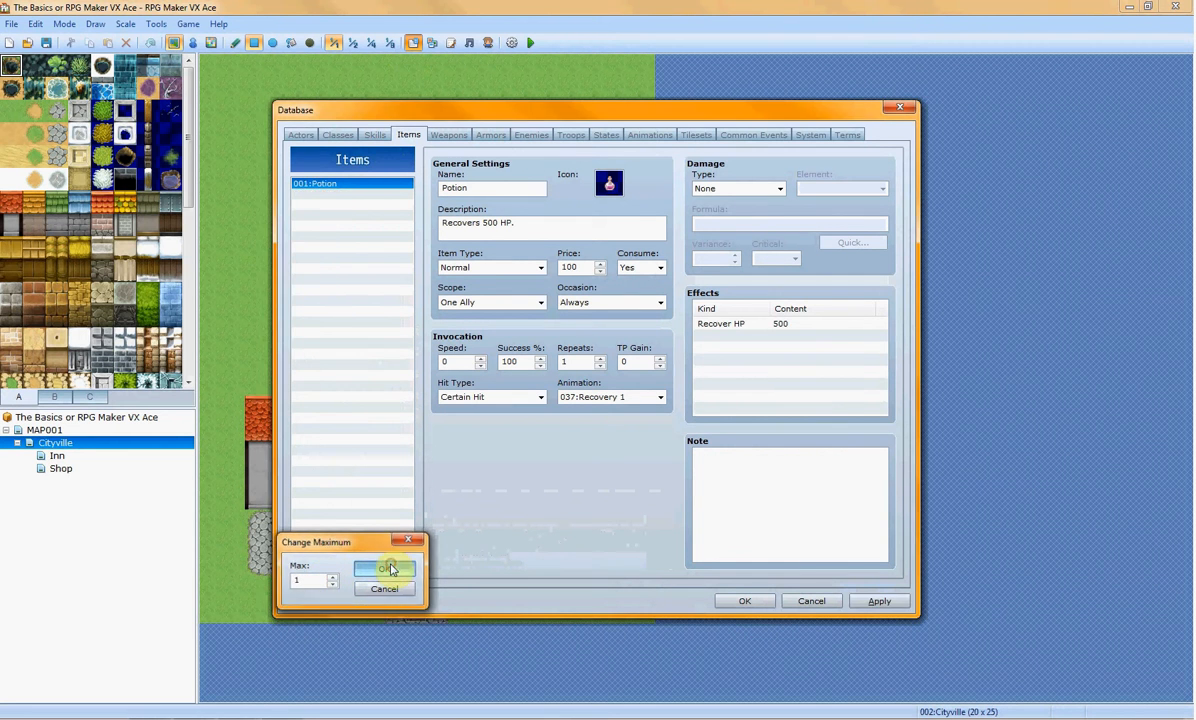
click(610, 184)
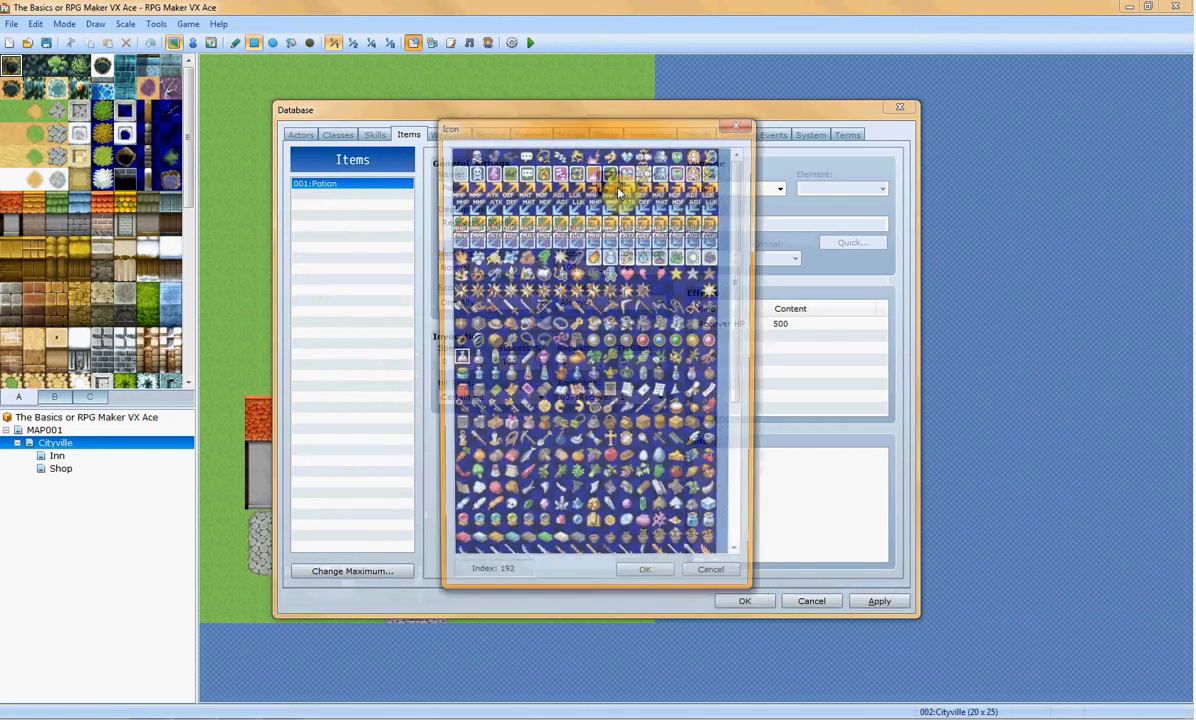
drag(587, 114, 921, 113)
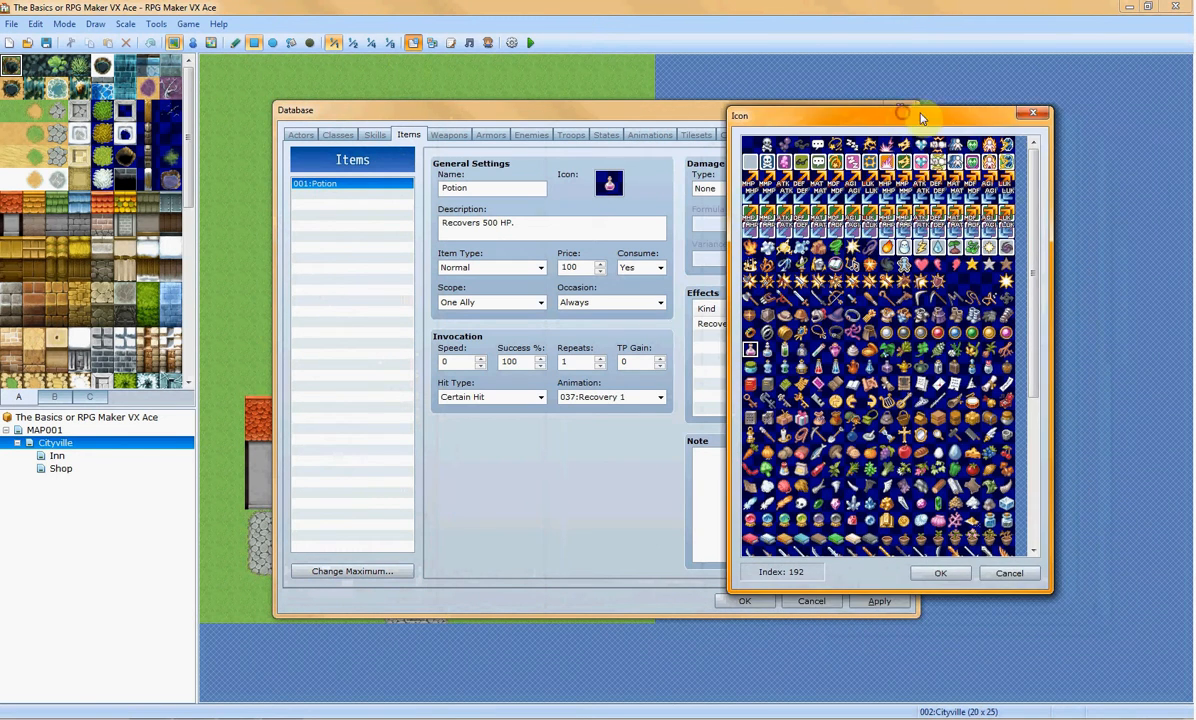
click(1034, 112)
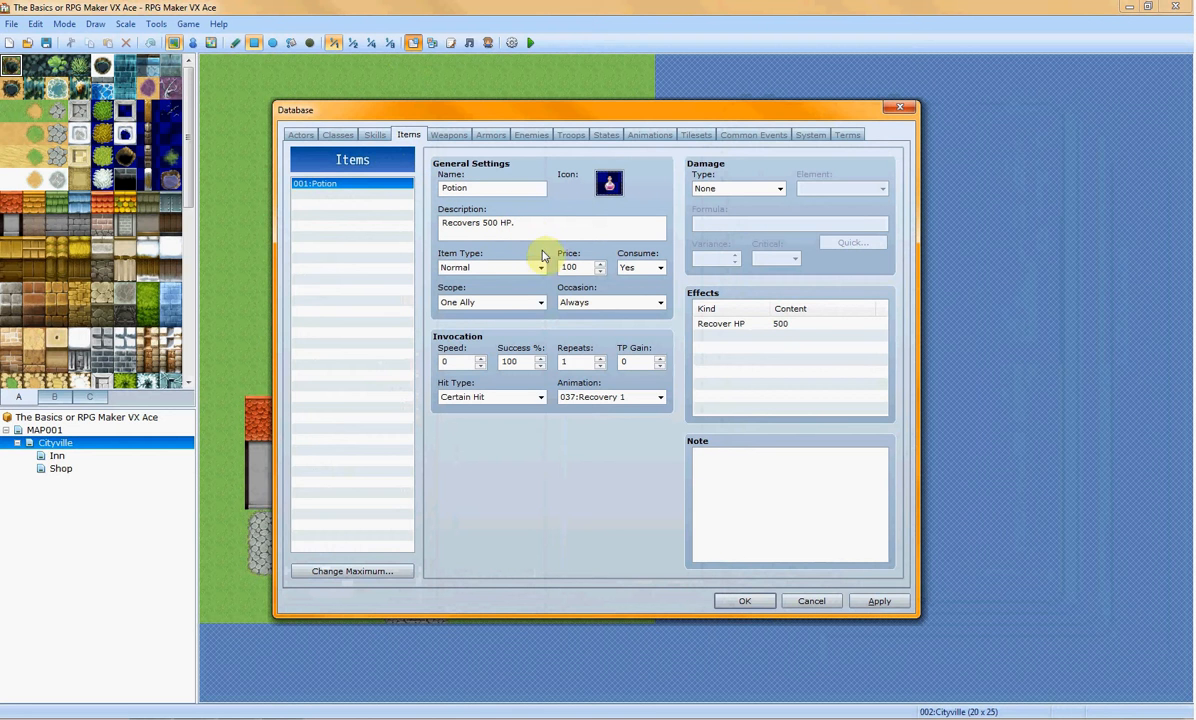
Set the Potion's Recover HP effect to 250 points
right_click(782, 328)
click(814, 334)
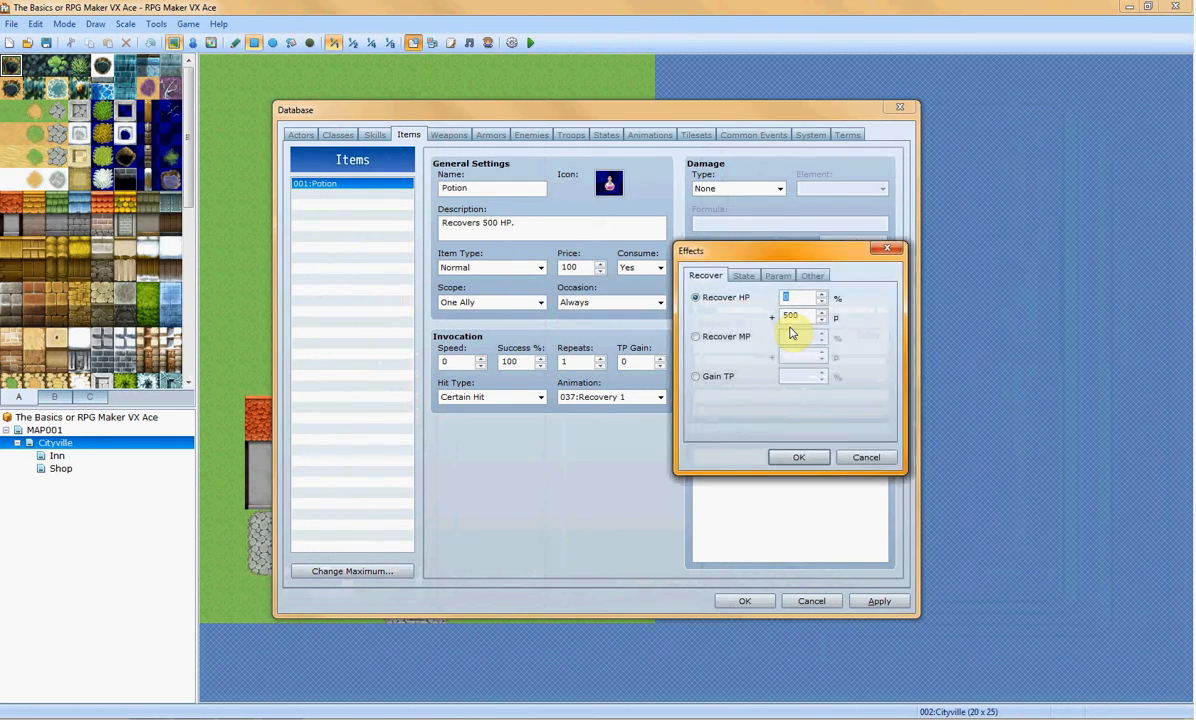
double_click(786, 295)
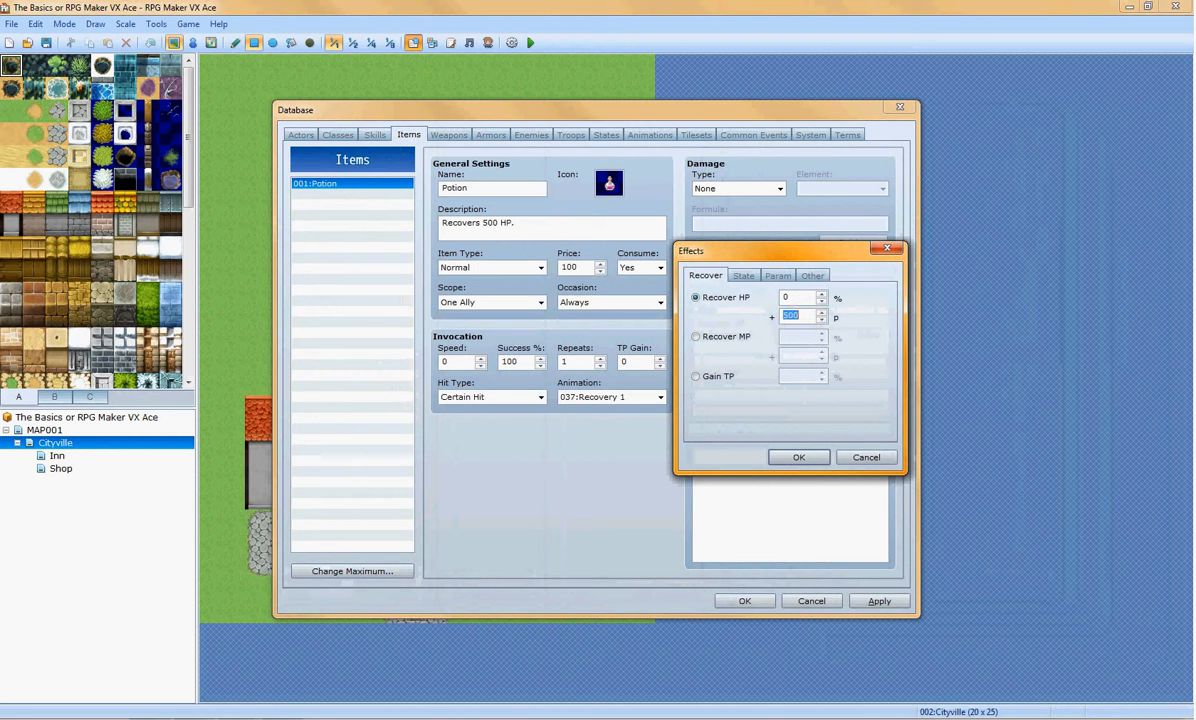
click(784, 460)
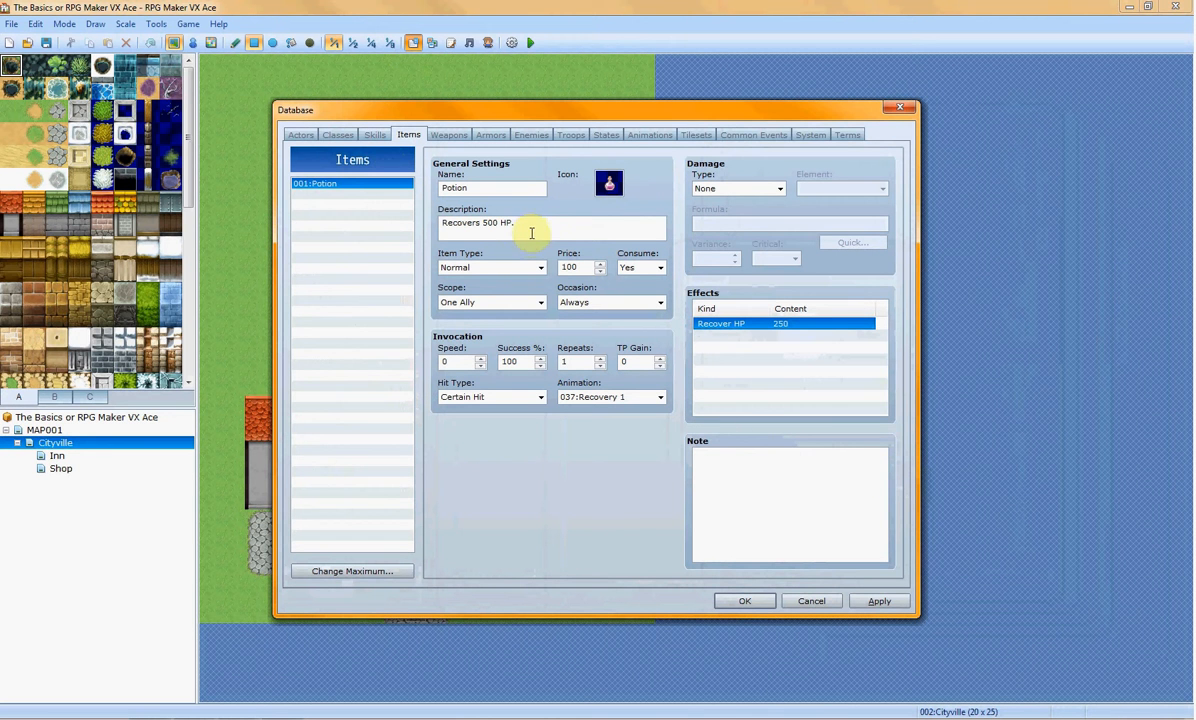
Update the Potion's description to read "Recovers 250 HP."
click(501, 224)
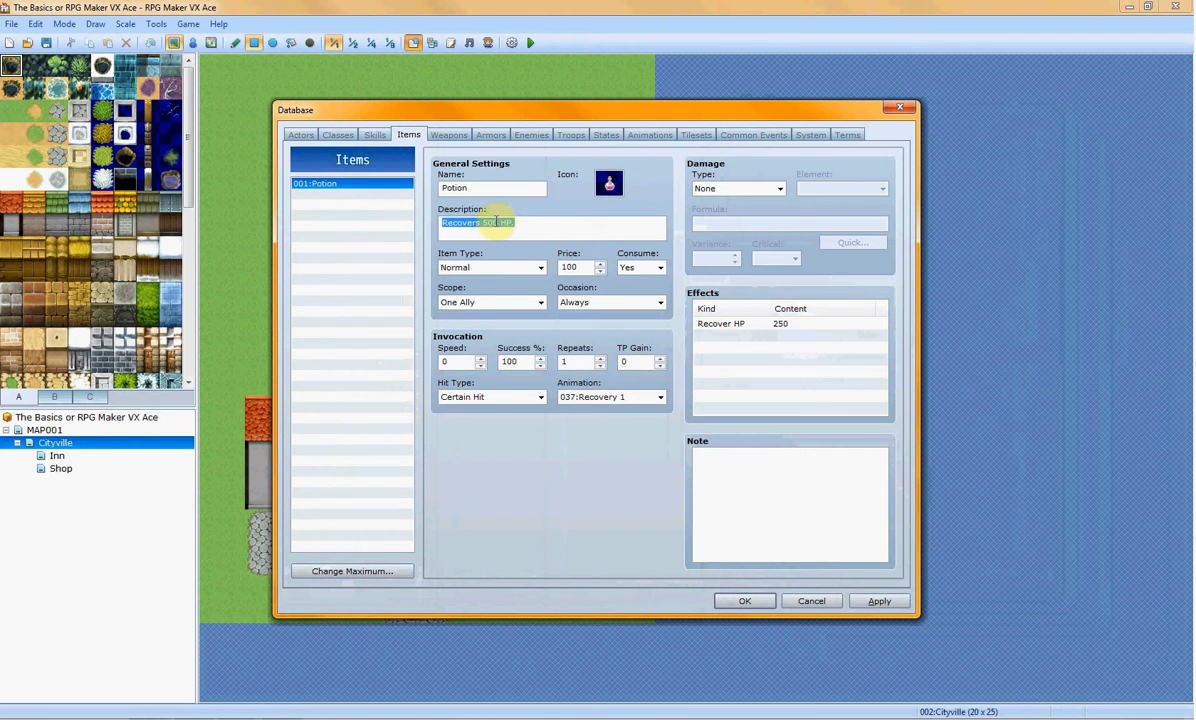
click(516, 223)
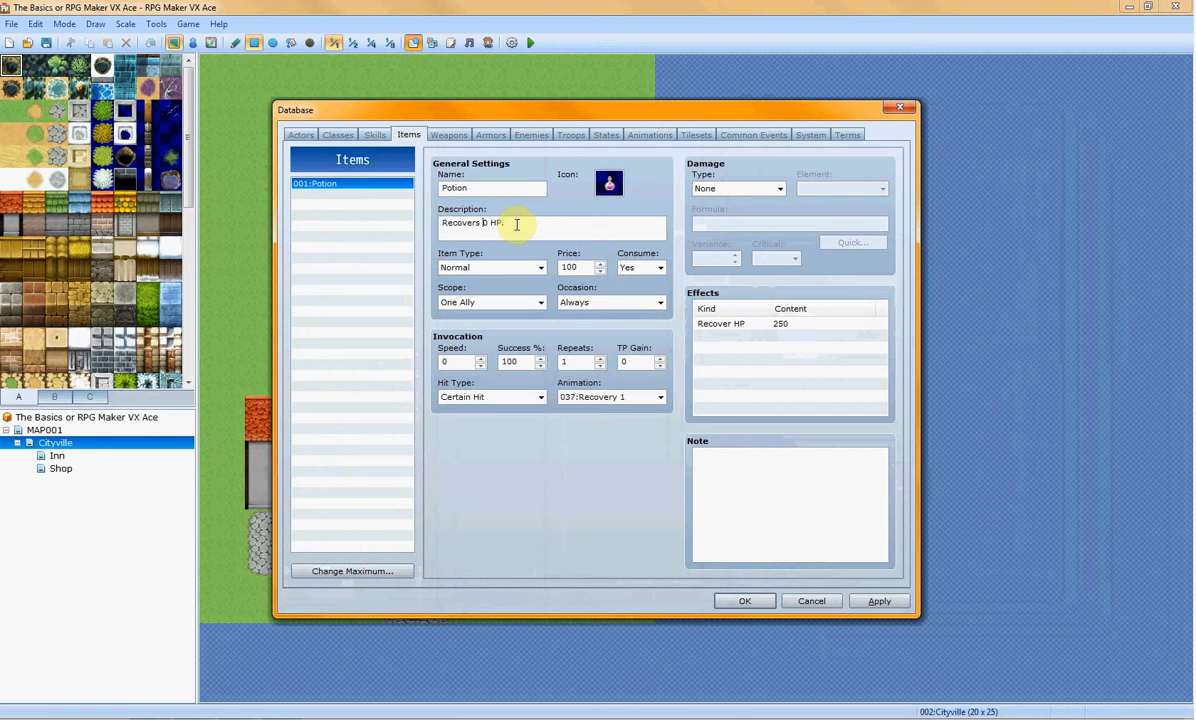
text(250)
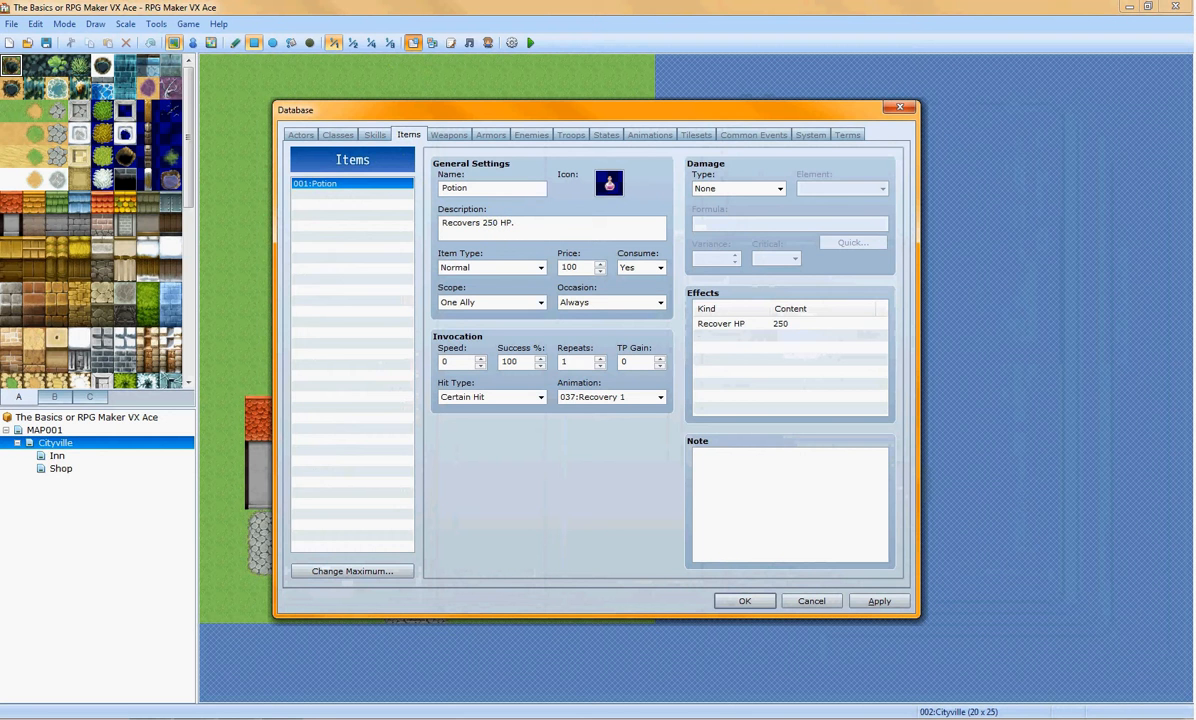
double_click(569, 267)
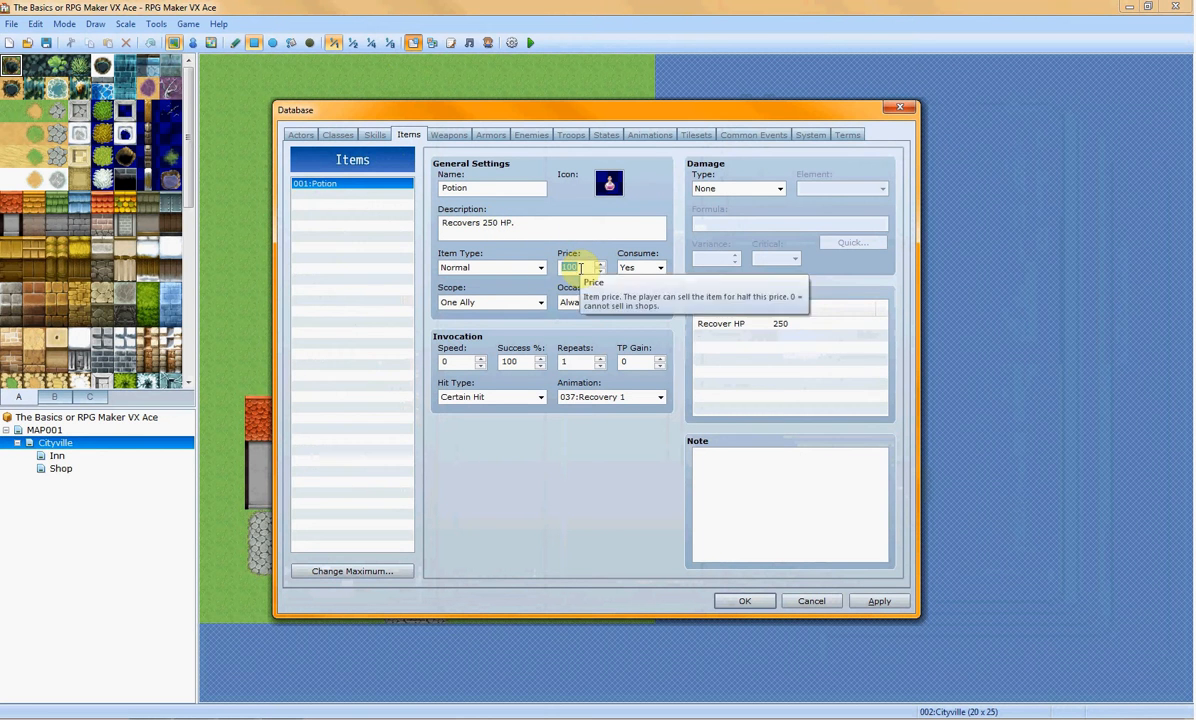
click(578, 267)
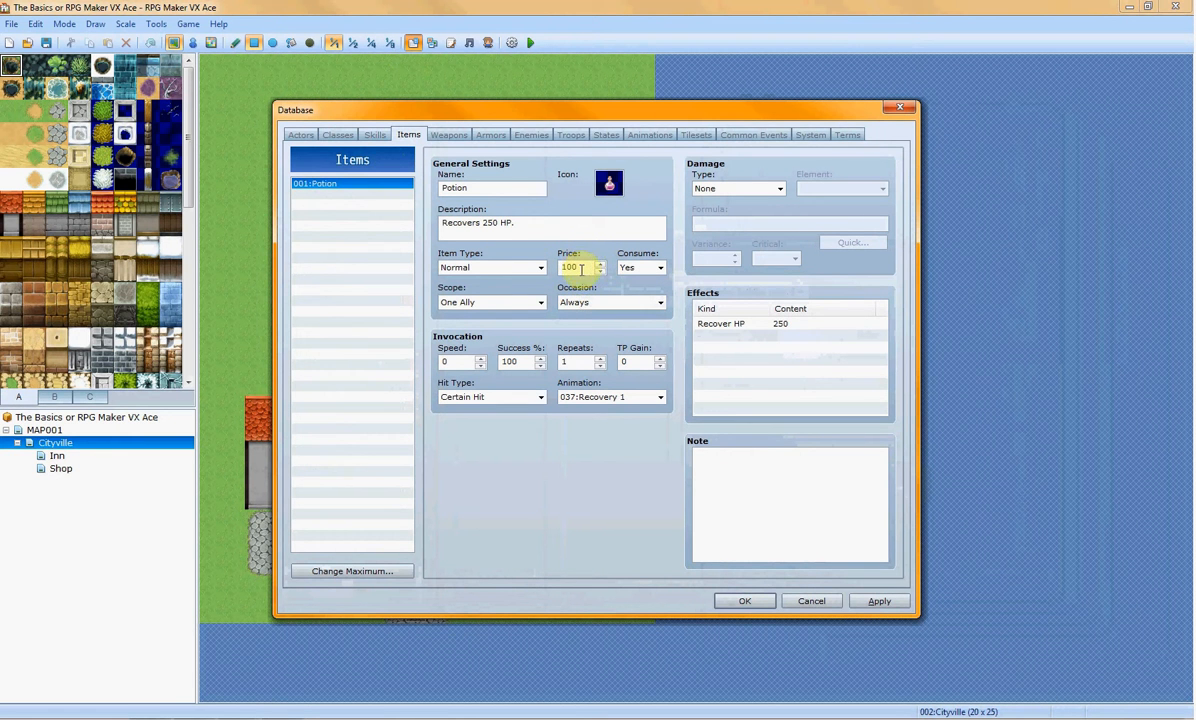
mouse_move(573, 119)
mouse_down()
mouse_move(895, 146)
mouse_move(580, 116)
mouse_up()
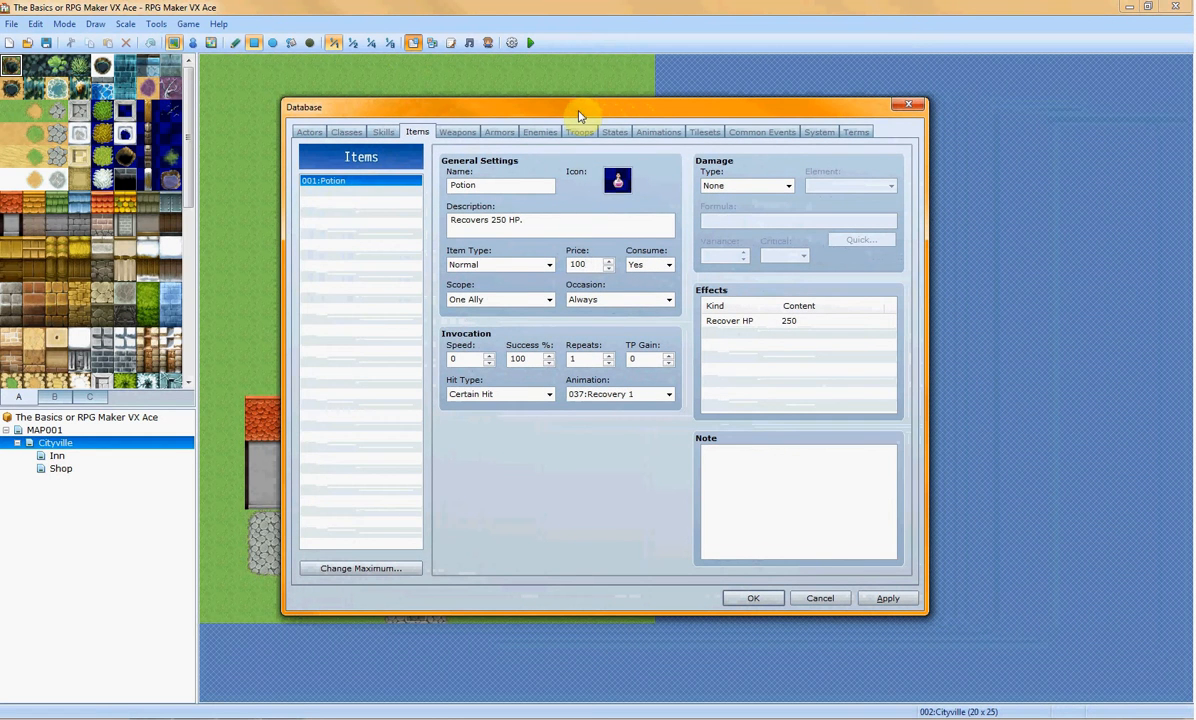
click(458, 133)
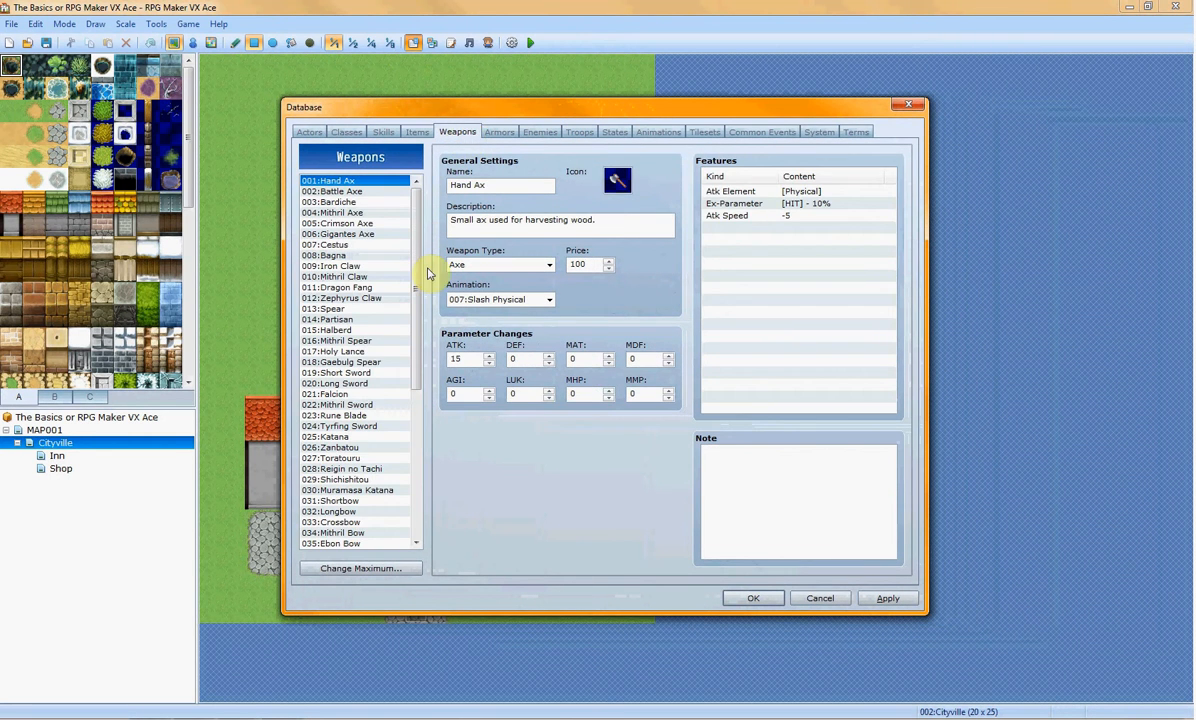
drag(420, 300, 430, 165)
Raise the maximum number of items in the database to 2 to add a blank second entry
click(417, 132)
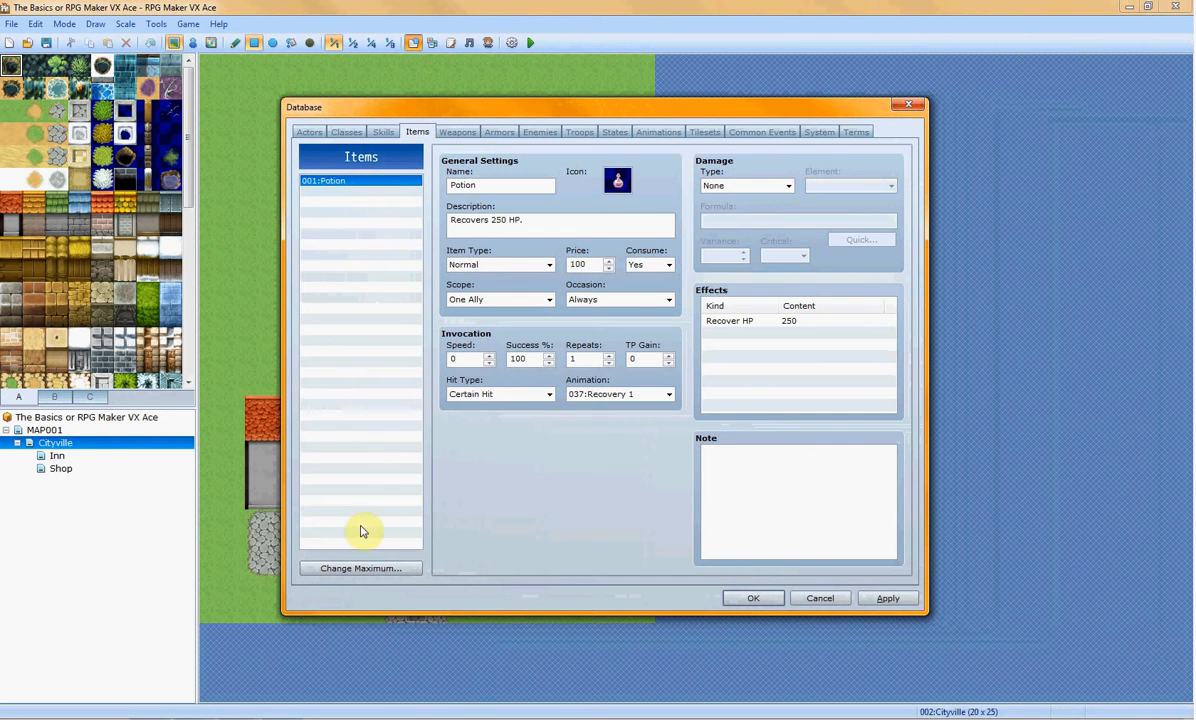
click(364, 569)
click(340, 574)
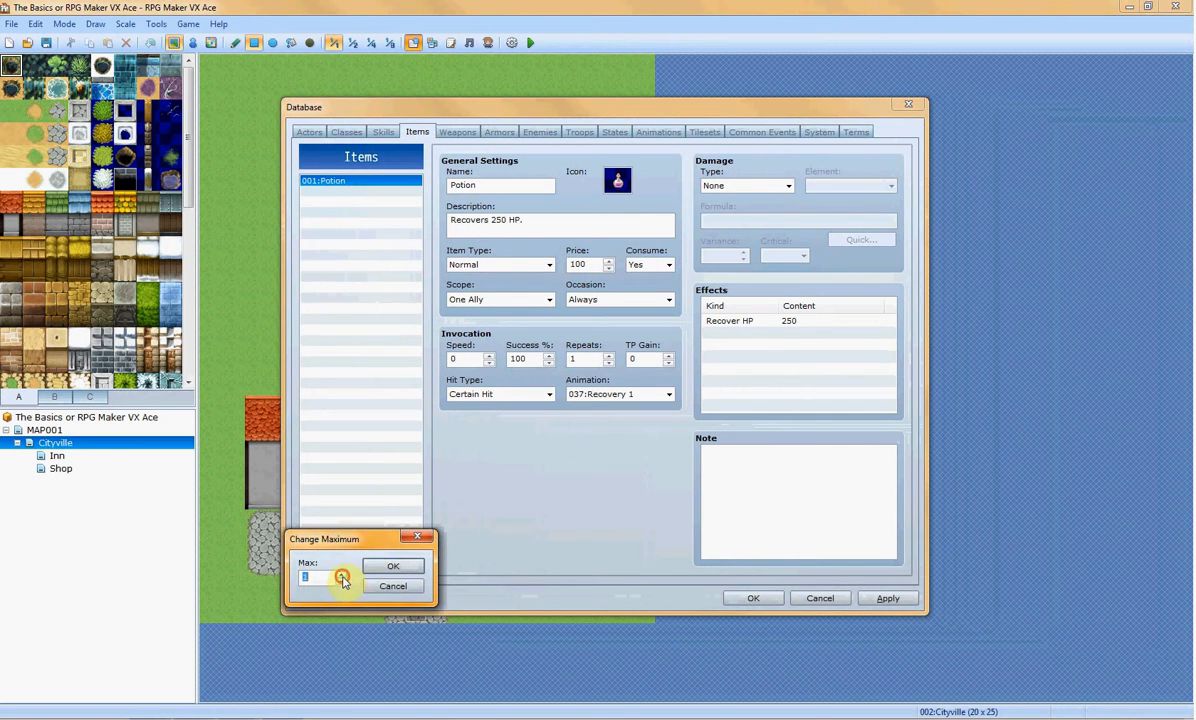
click(393, 566)
Name the blank second item entry "Potion II"
click(350, 191)
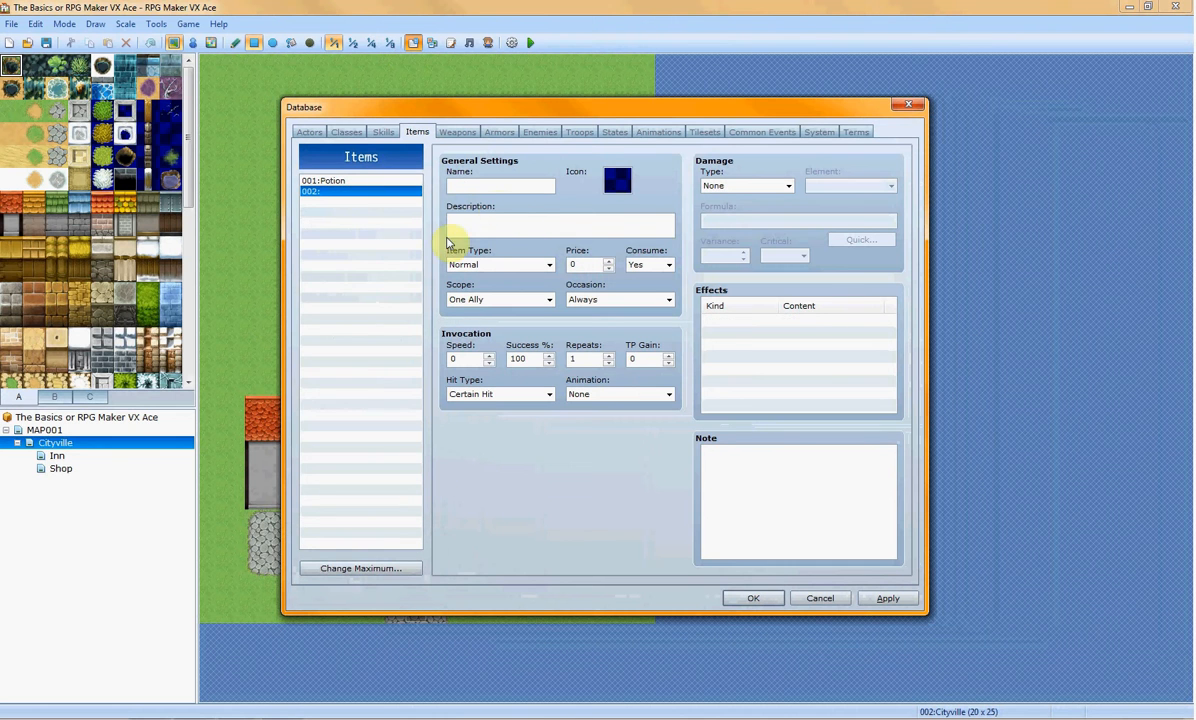
click(507, 188)
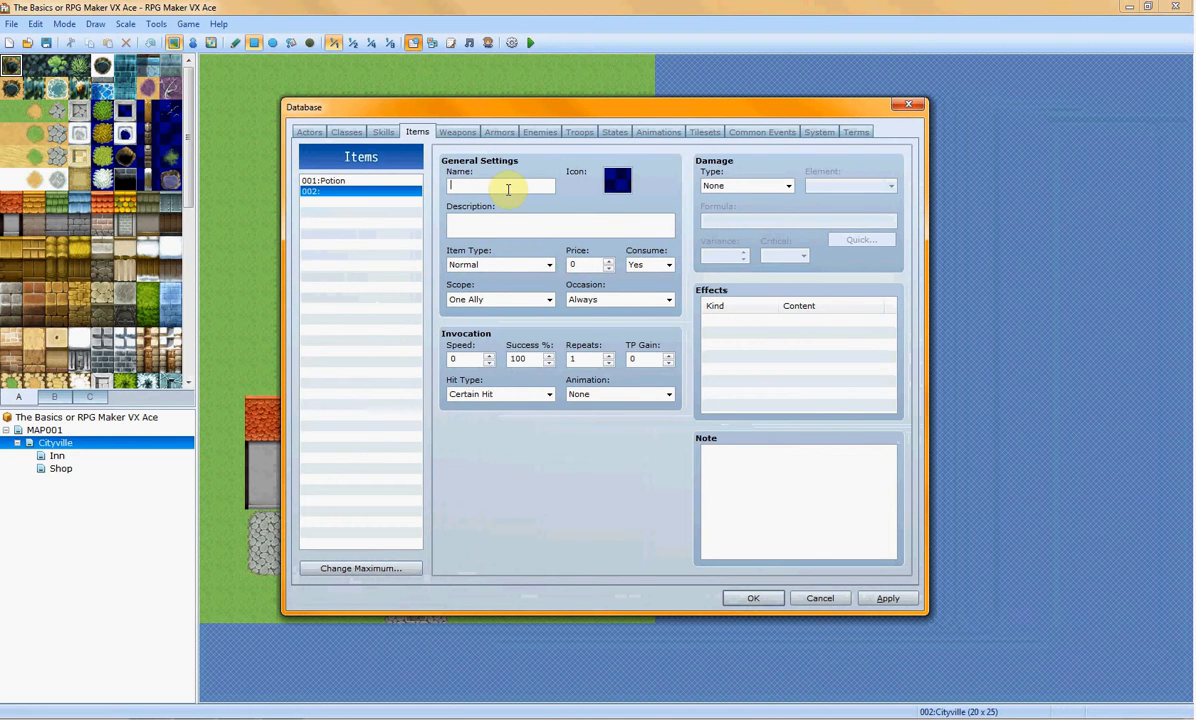
text(Potion)
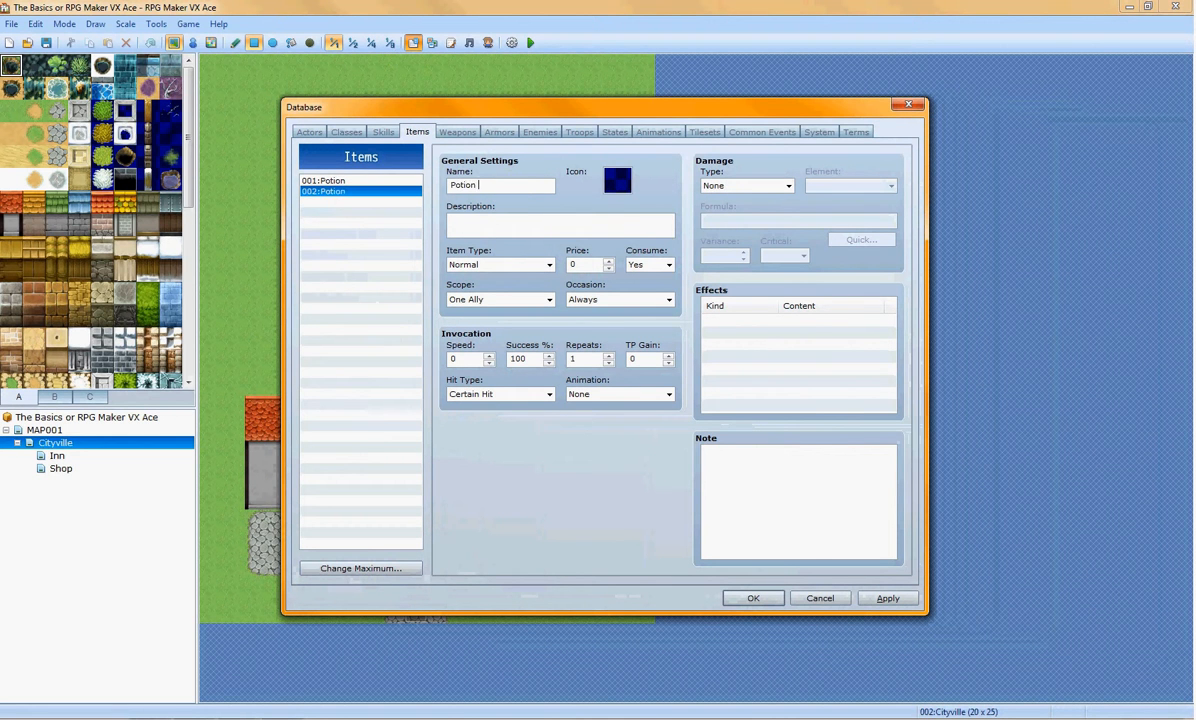
text( II)
Assign Potion II the pale potion bottle icon located beside the regular Potion's pink bottle
double_click(612, 186)
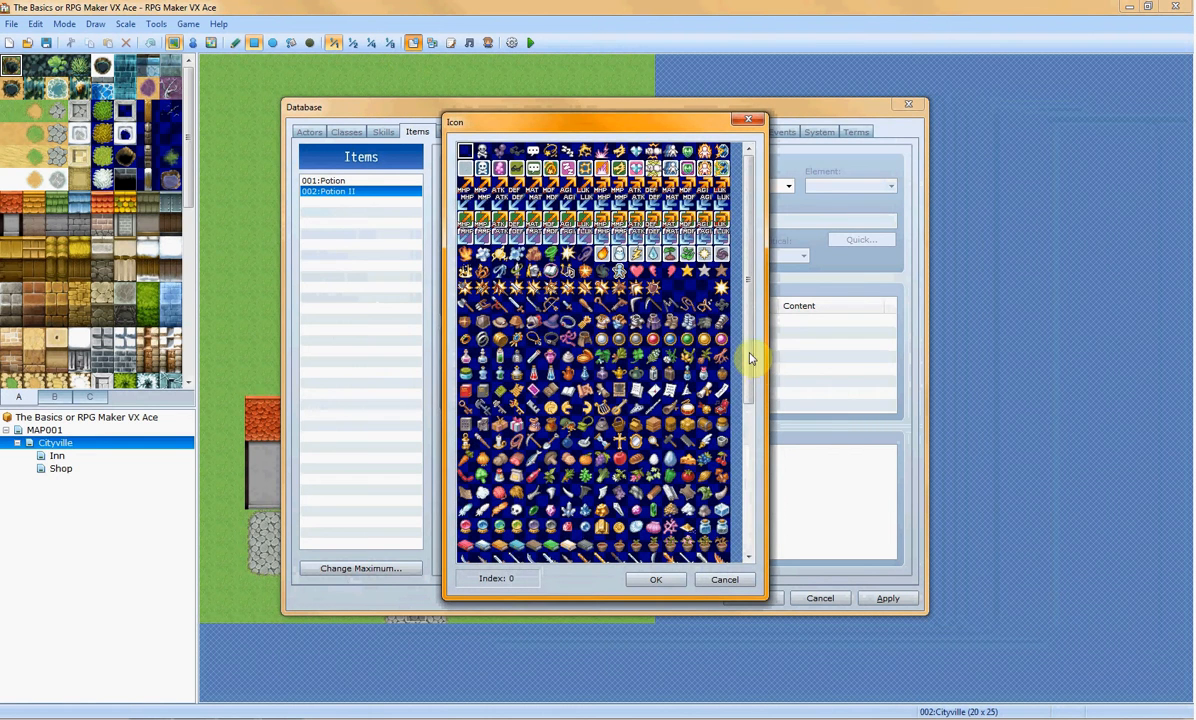
drag(749, 359, 749, 389)
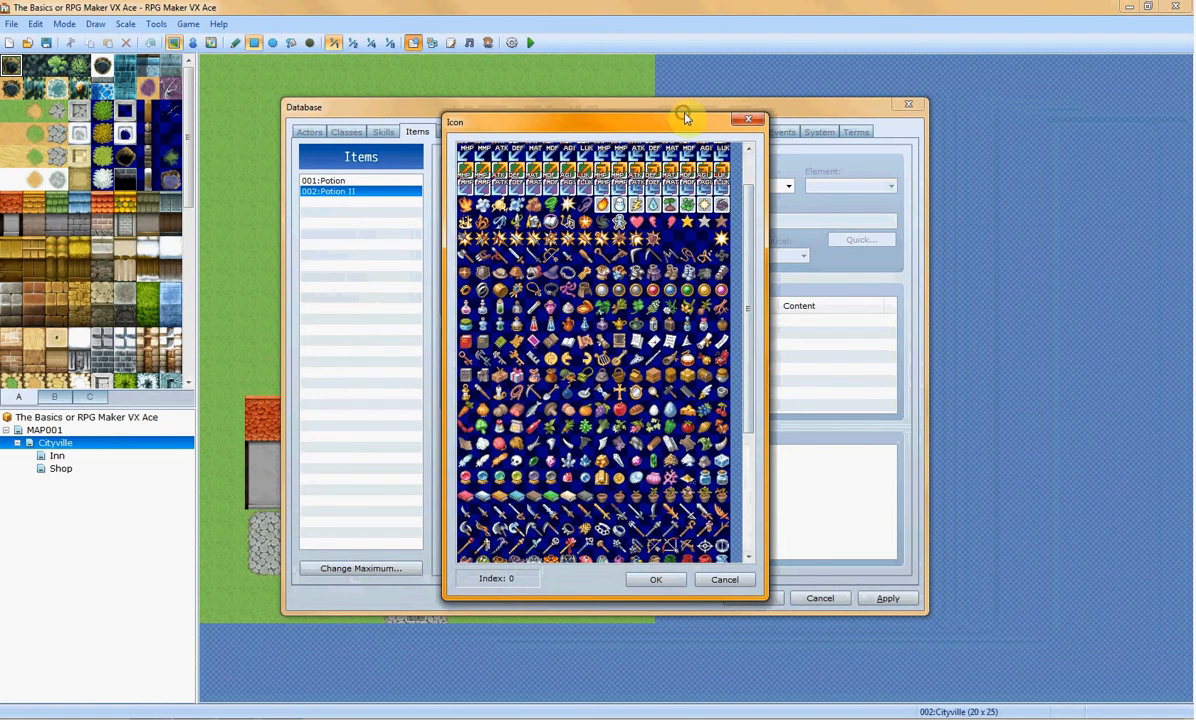
mouse_move(684, 118)
mouse_down()
mouse_move(1103, 262)
mouse_move(1027, 265)
mouse_move(702, 104)
mouse_up()
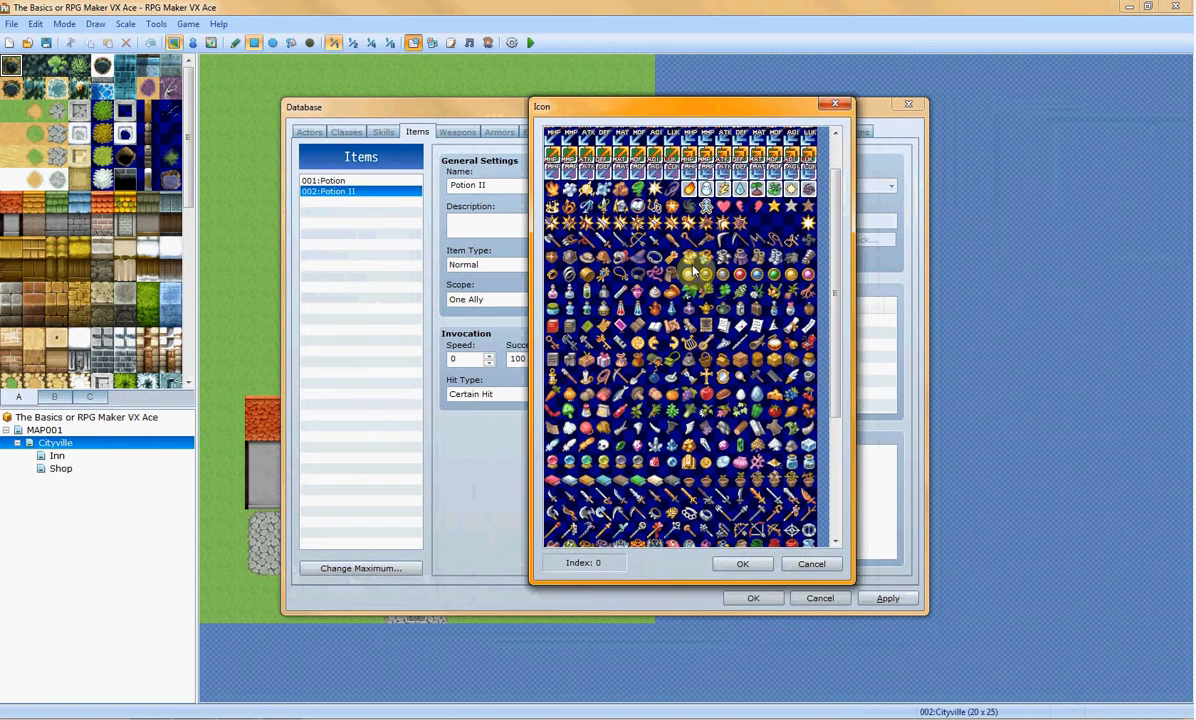
scroll(693, 272, down, 3)
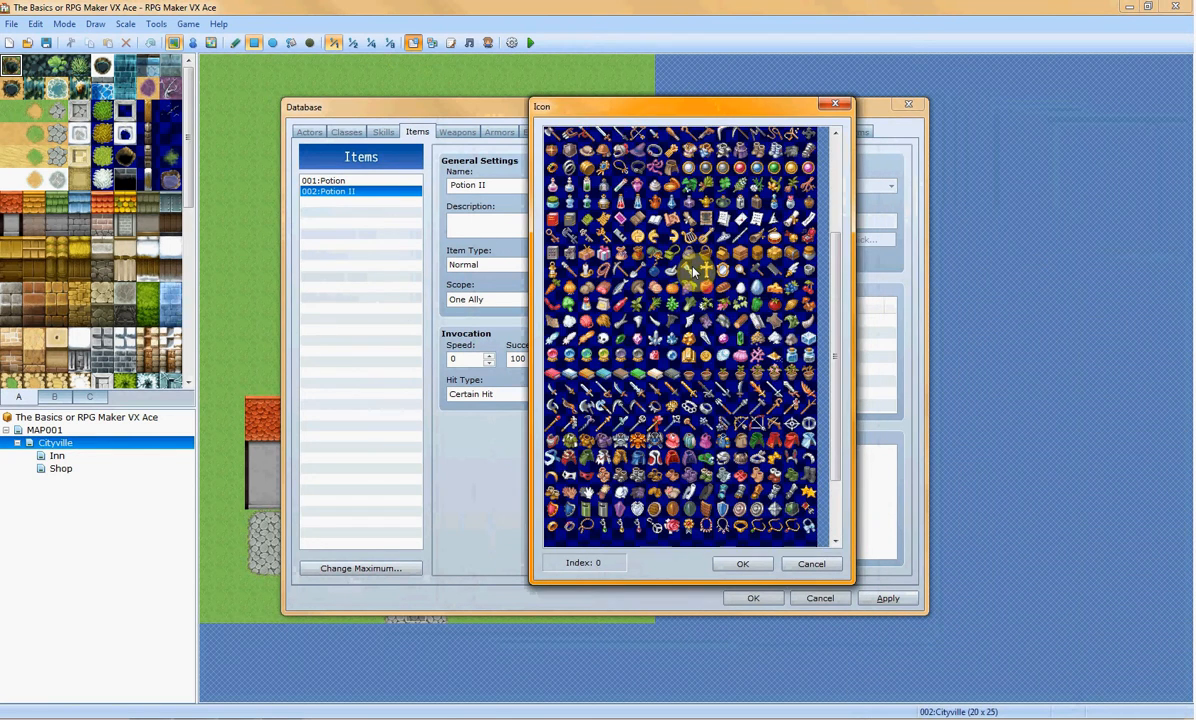
scroll(693, 268, up, 10)
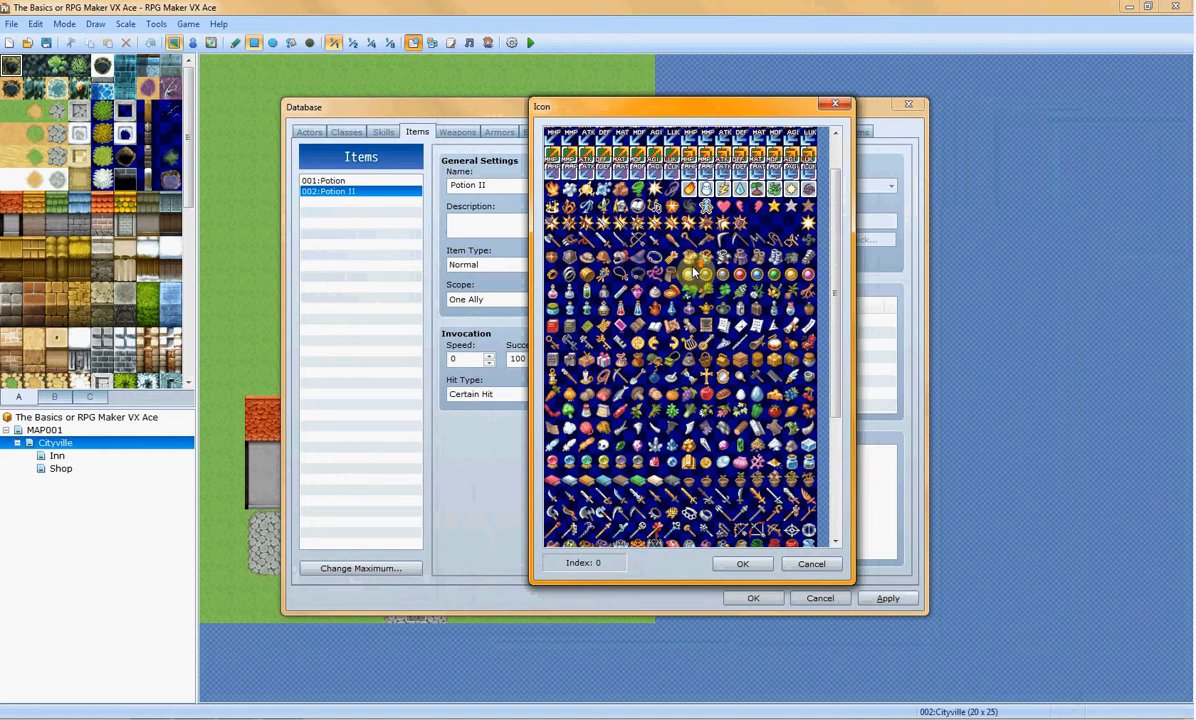
drag(650, 110, 609, 134)
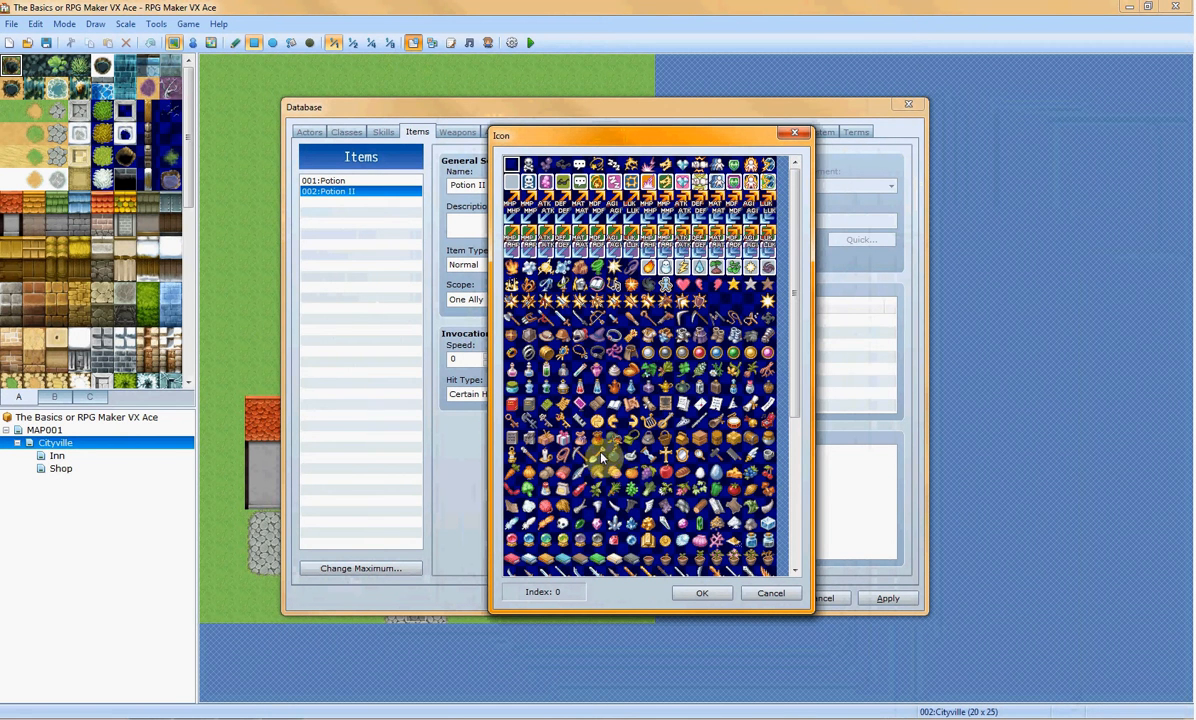
scroll(615, 460, down, 2)
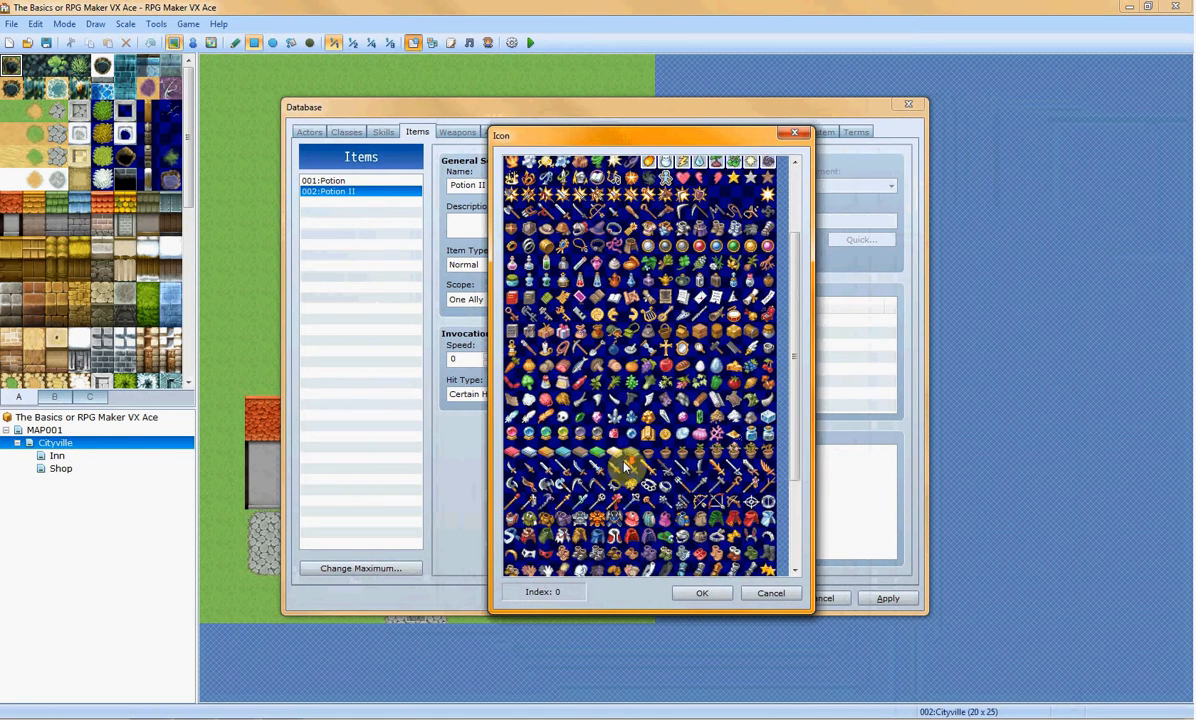
scroll(625, 465, down, 2)
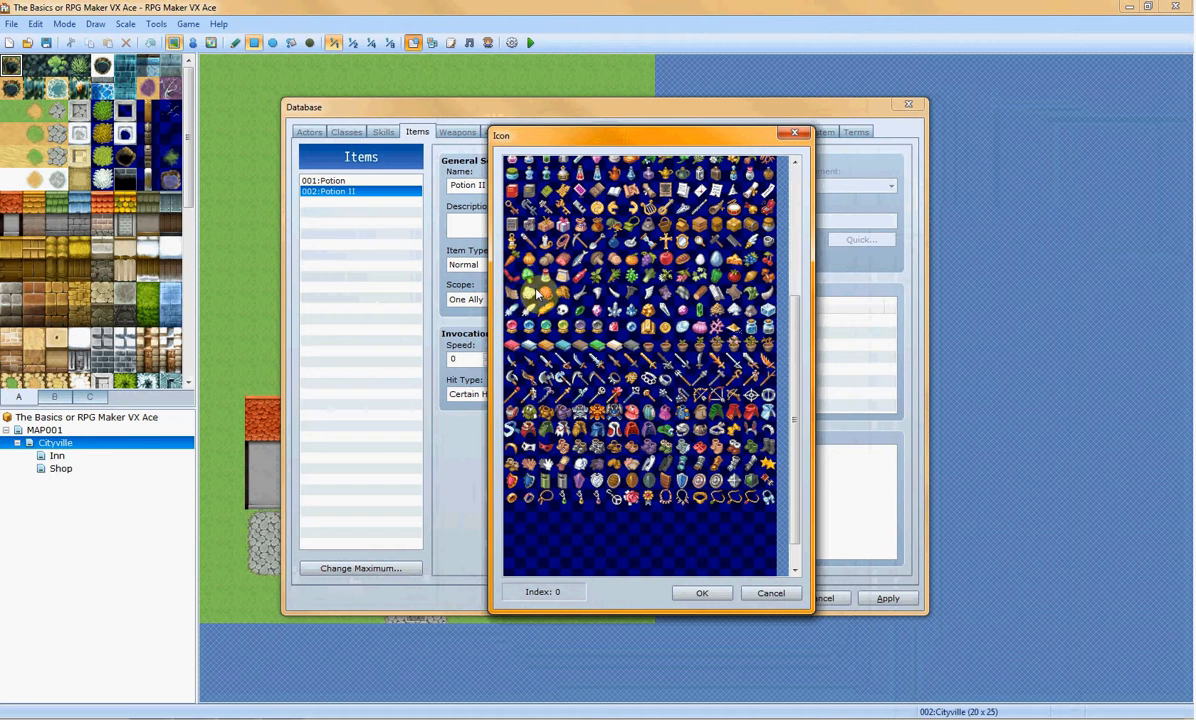
scroll(654, 289, up, 2)
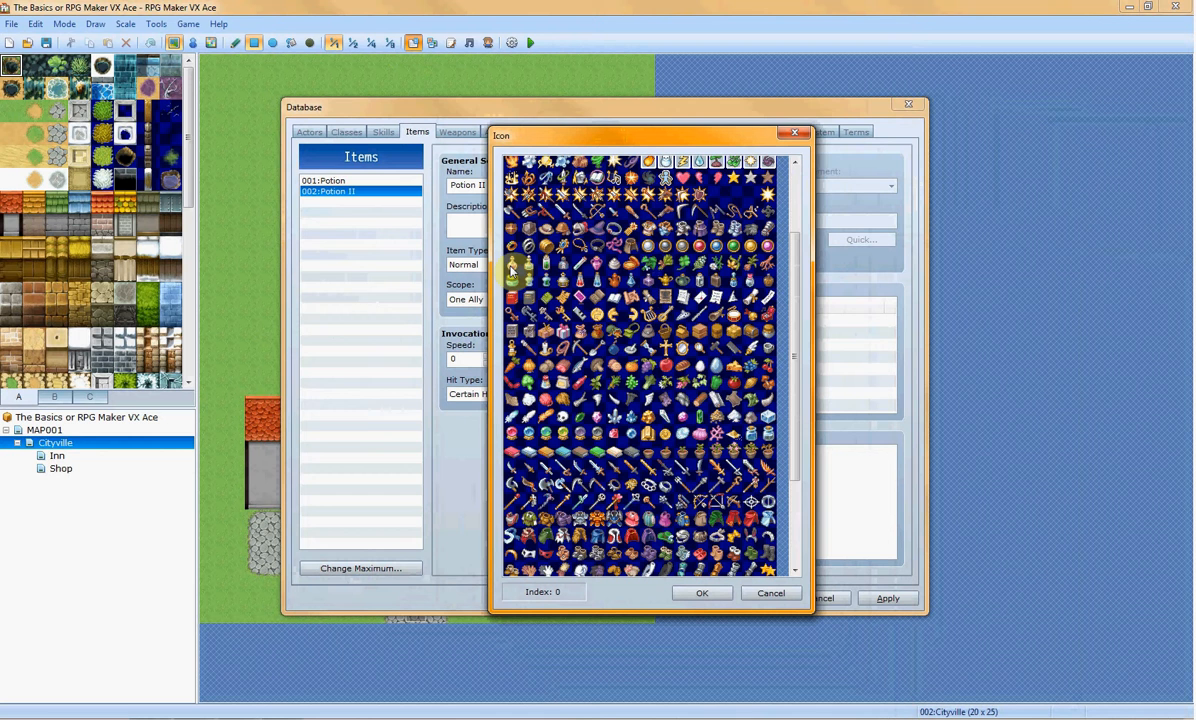
double_click(529, 266)
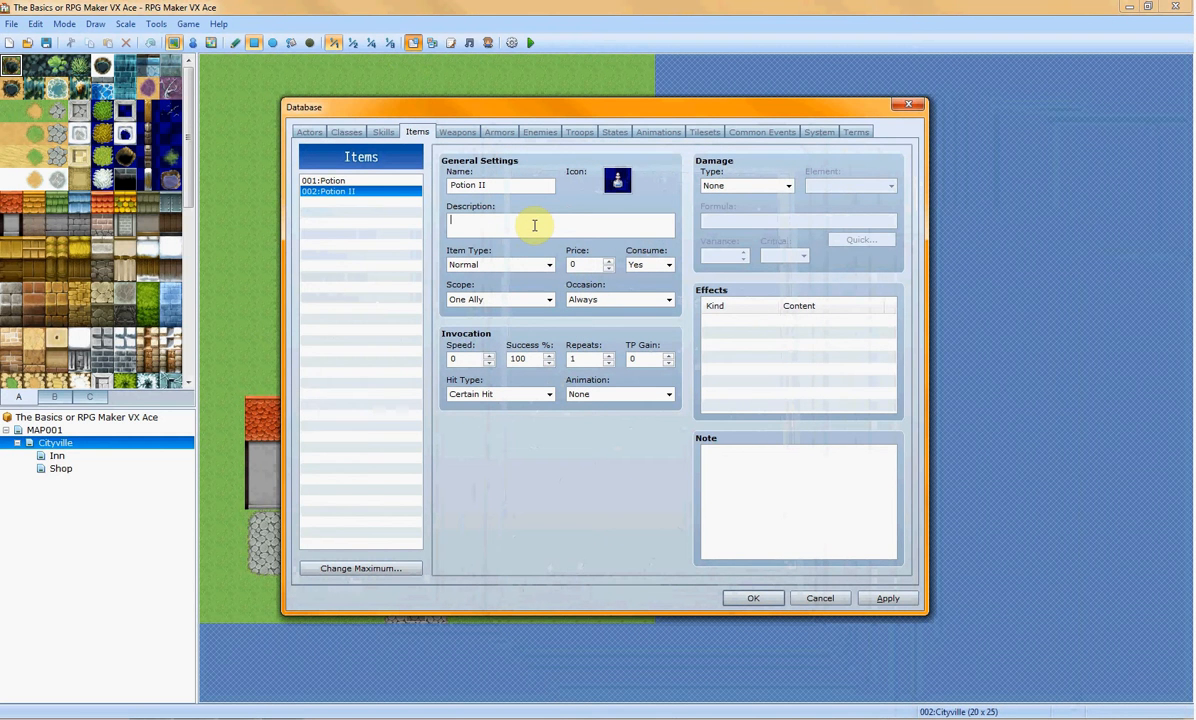
Describe Potion II as "A stronger potion that heals 500 HP." and add a Recover HP effect of 500 points
text(A)
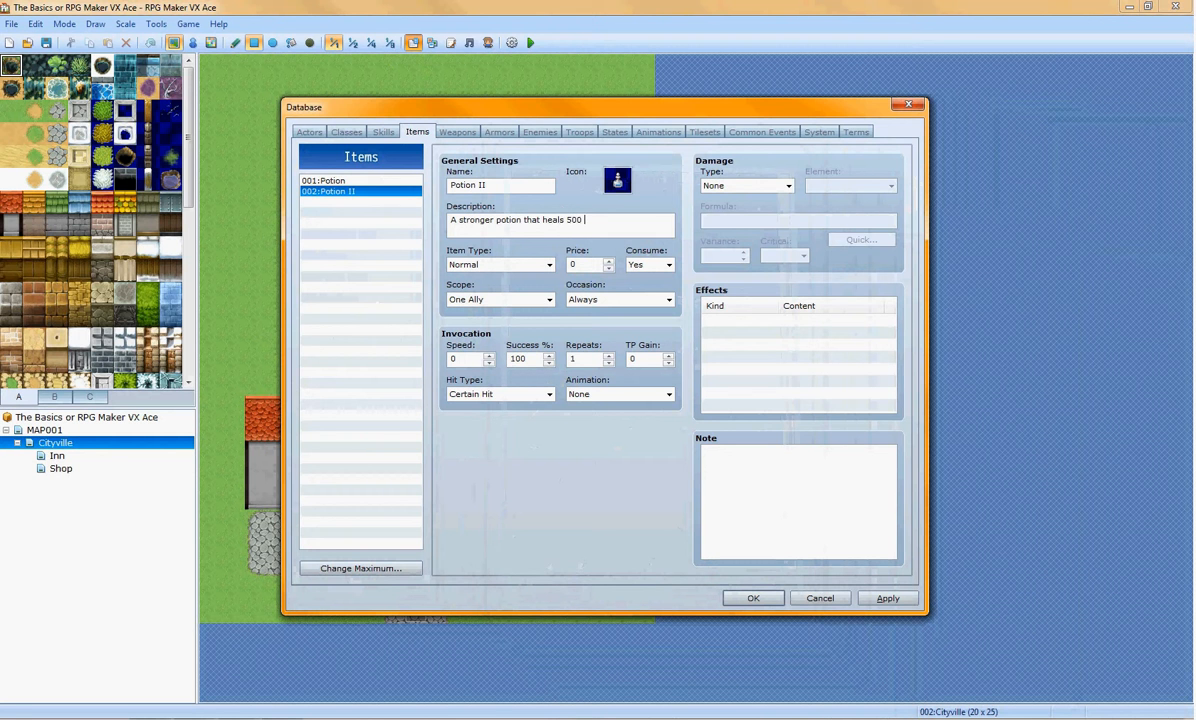
text(.)
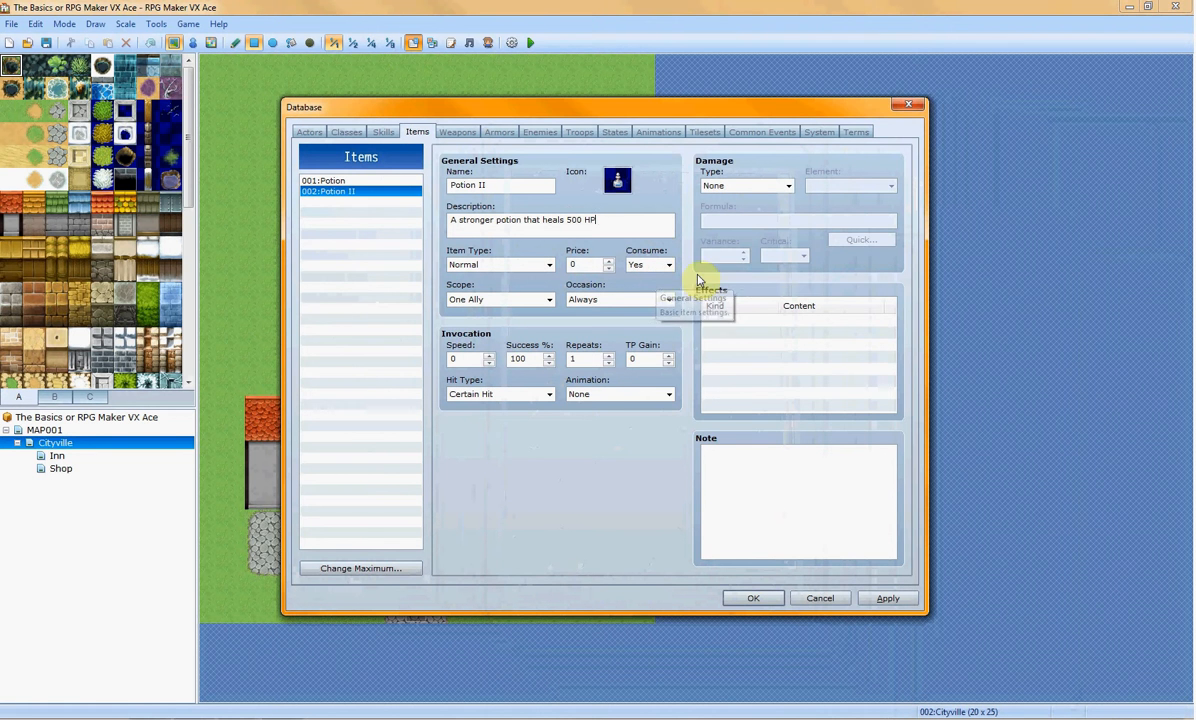
double_click(808, 319)
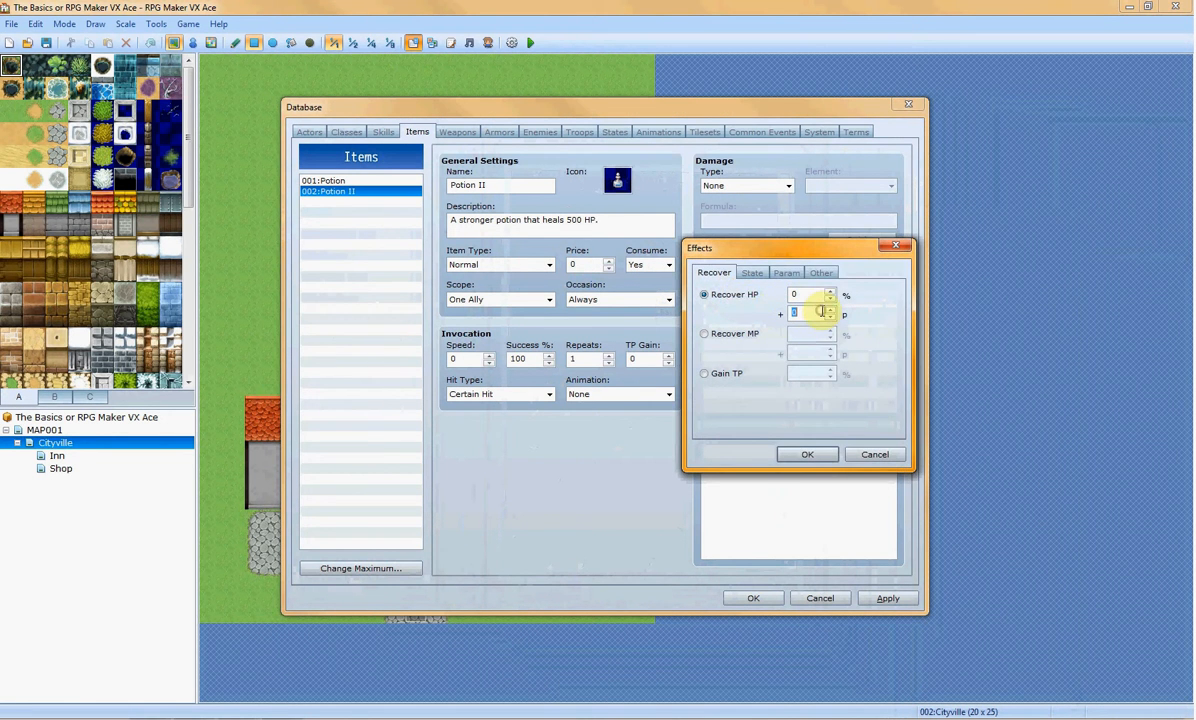
text(500)
click(807, 454)
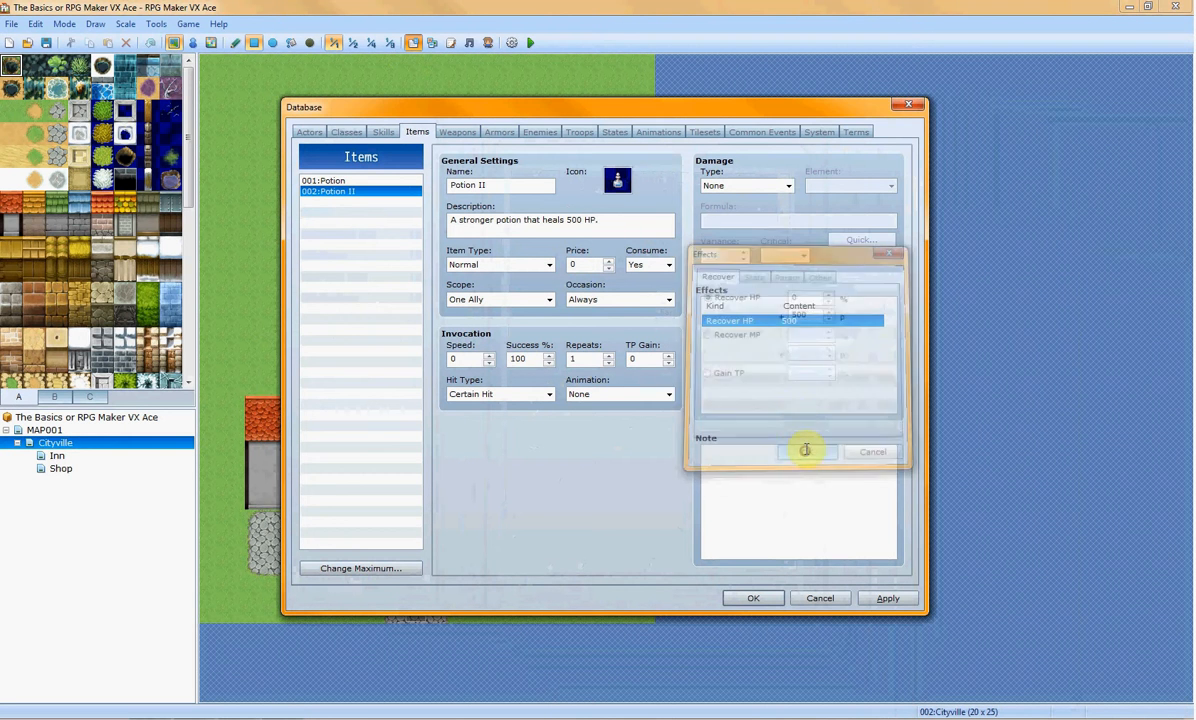
click(786, 187)
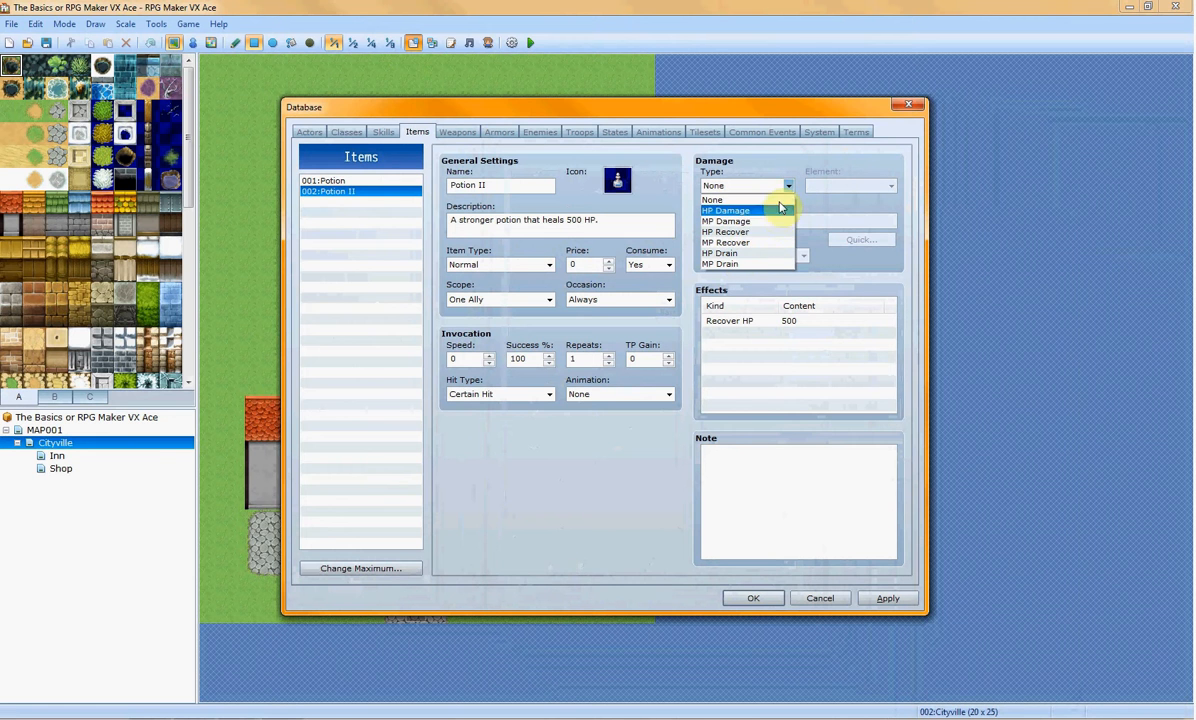
click(767, 232)
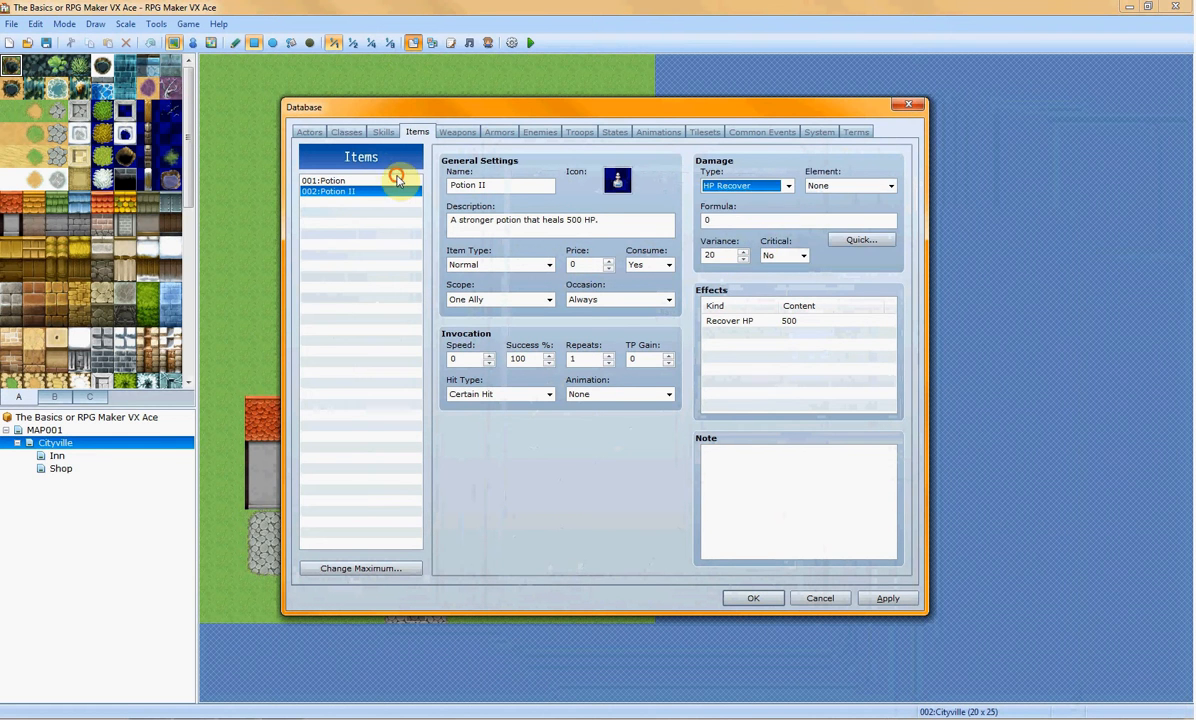
click(390, 181)
click(401, 192)
click(782, 186)
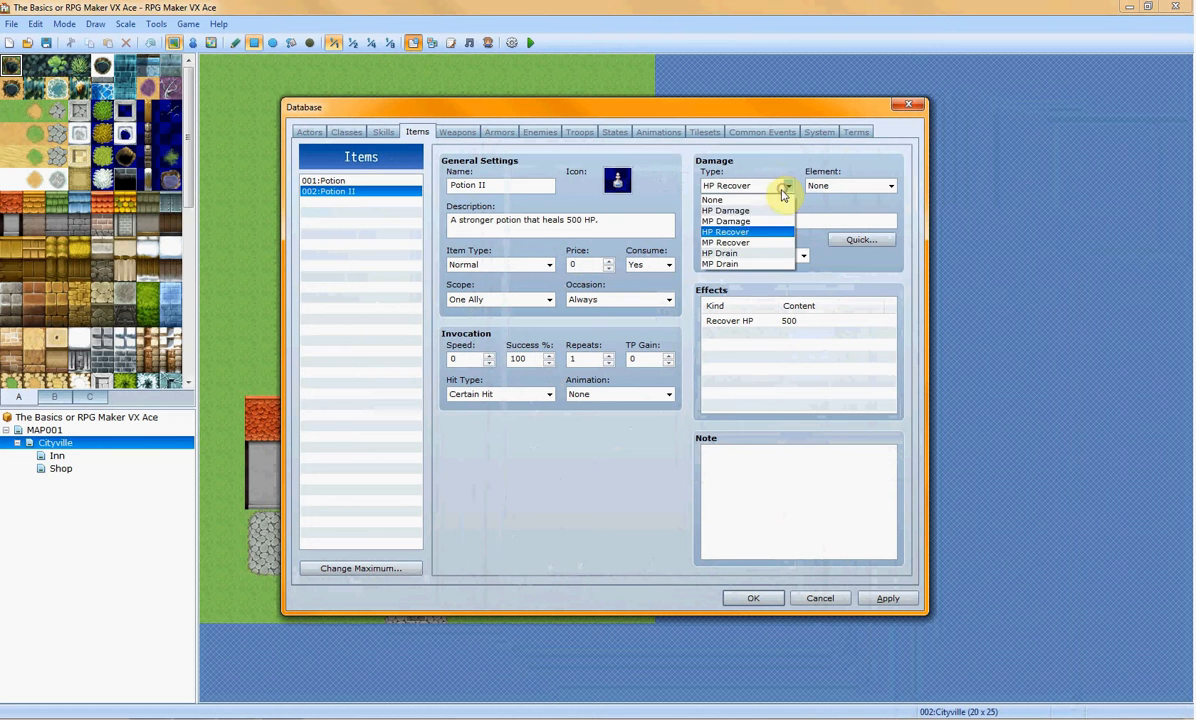
click(745, 203)
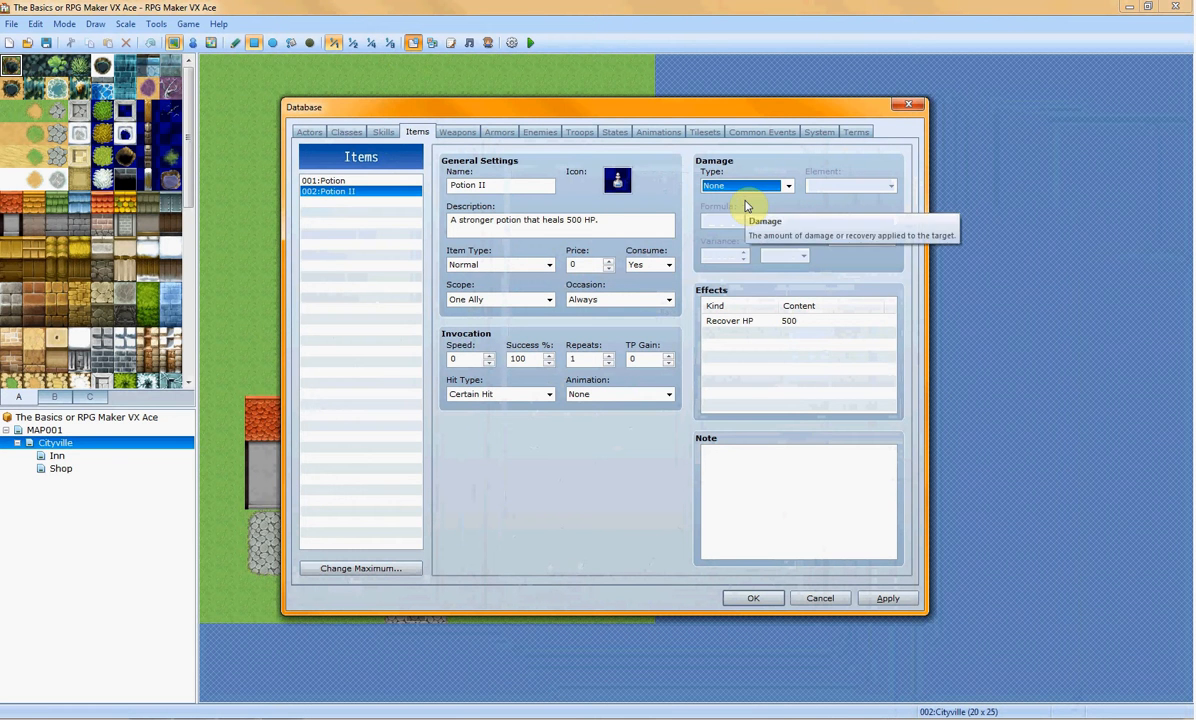
Check the original Potion's settings for reference and set Potion II's price to 250
click(399, 181)
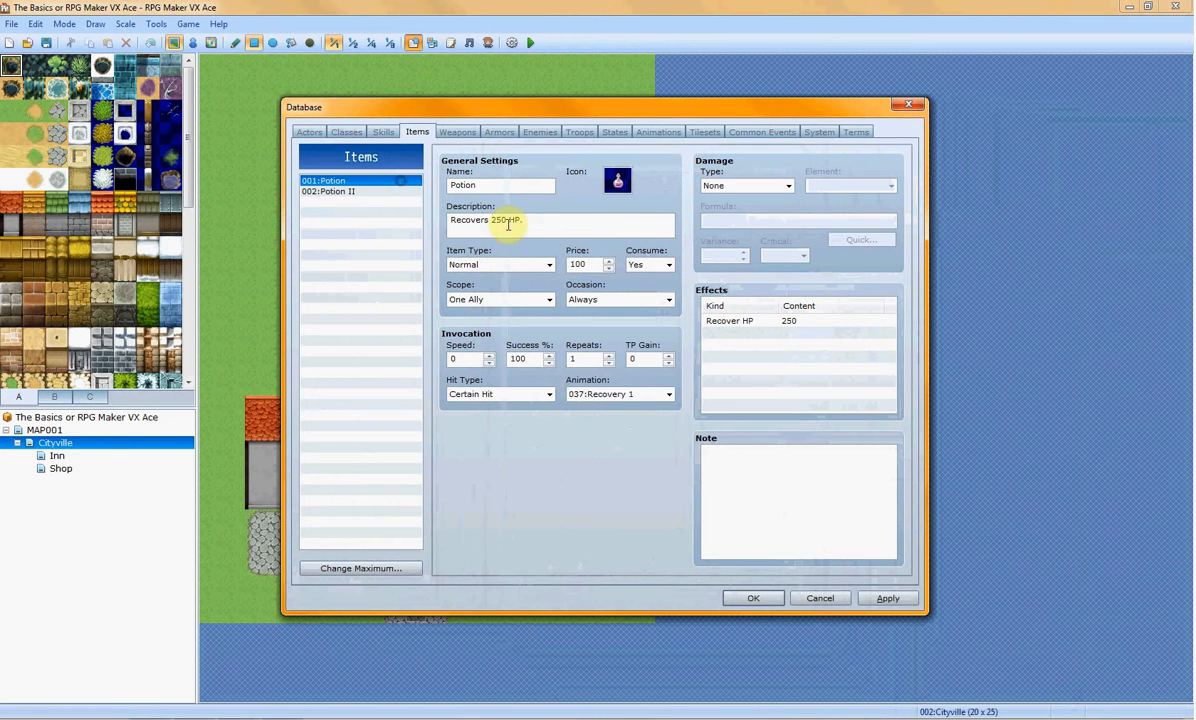
click(398, 191)
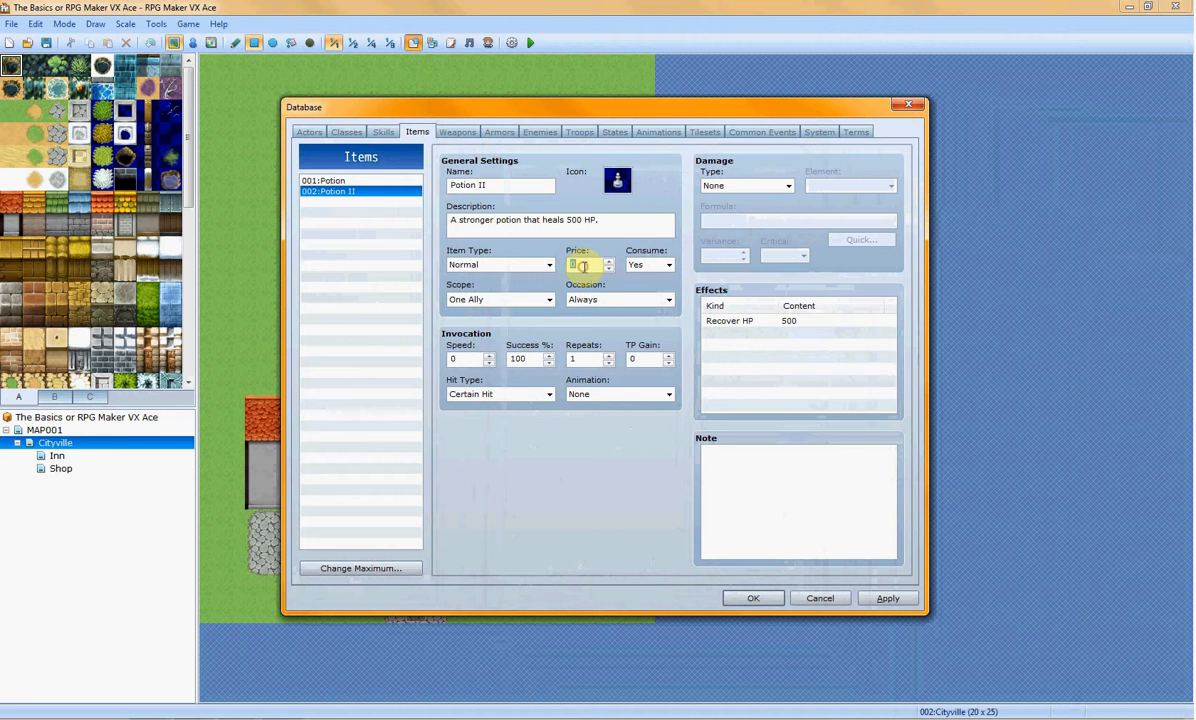
text(25)
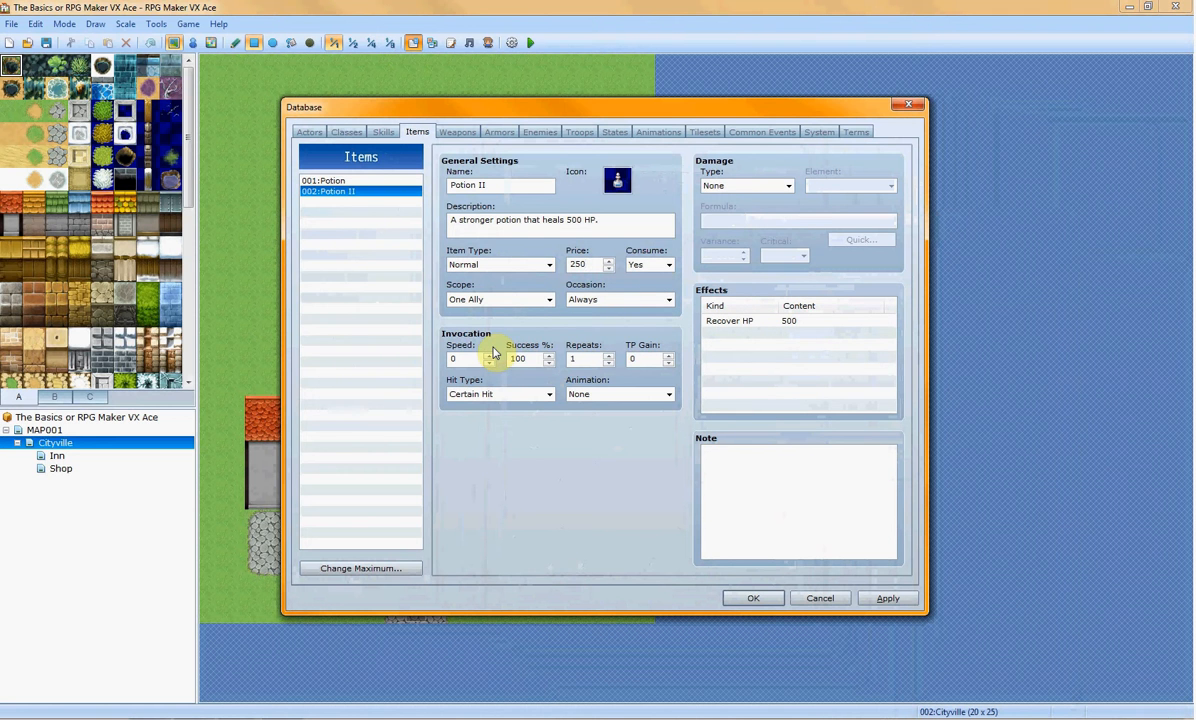
Check which animation the original Potion uses and set Potion II's animation to 037:Recovery 1
click(670, 395)
click(336, 191)
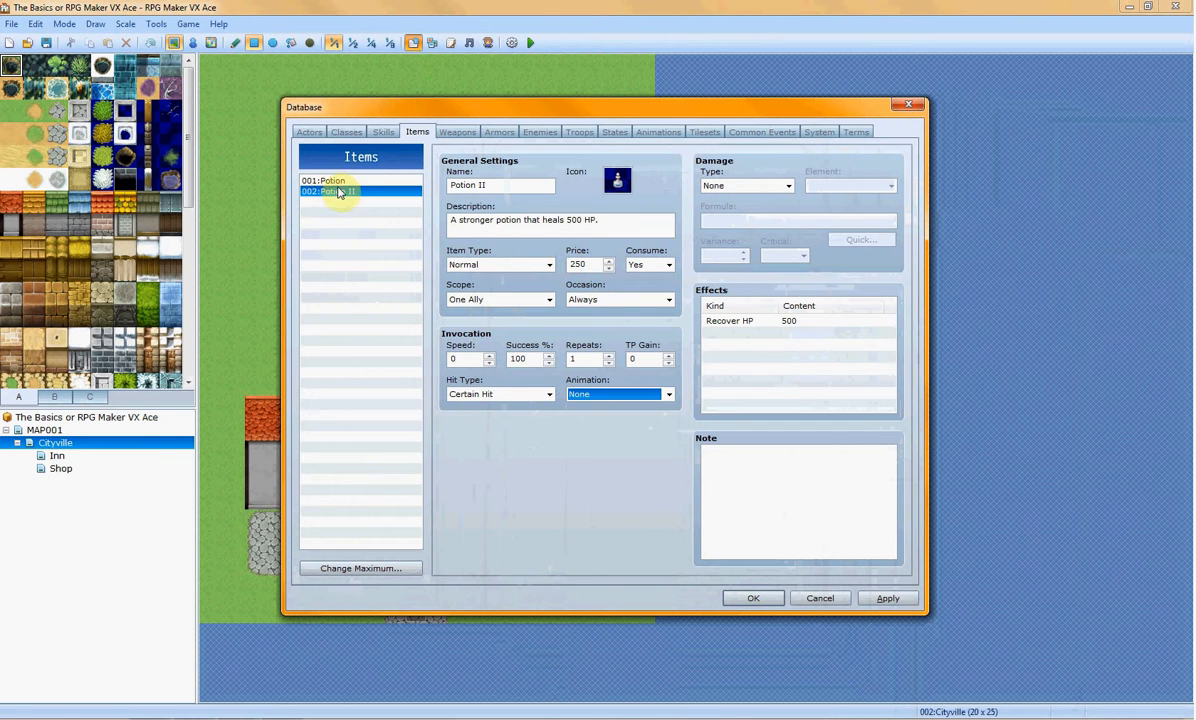
click(336, 180)
click(350, 191)
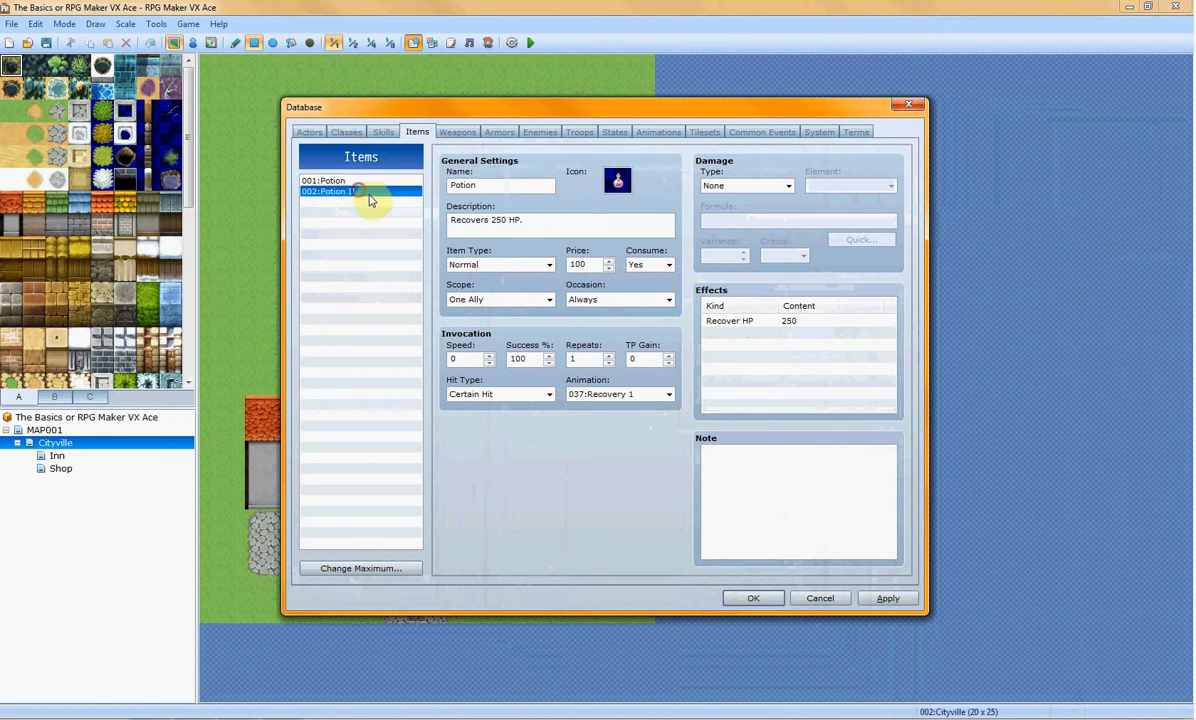
click(670, 395)
scroll(633, 510, down, 7)
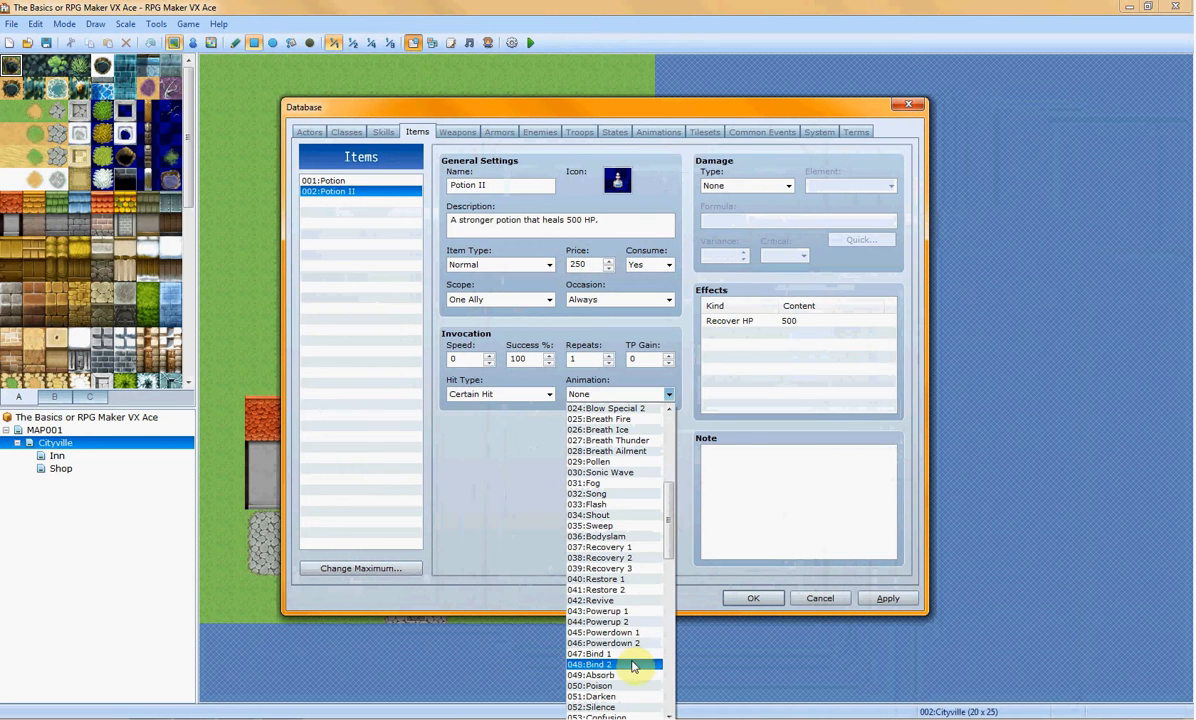
click(612, 547)
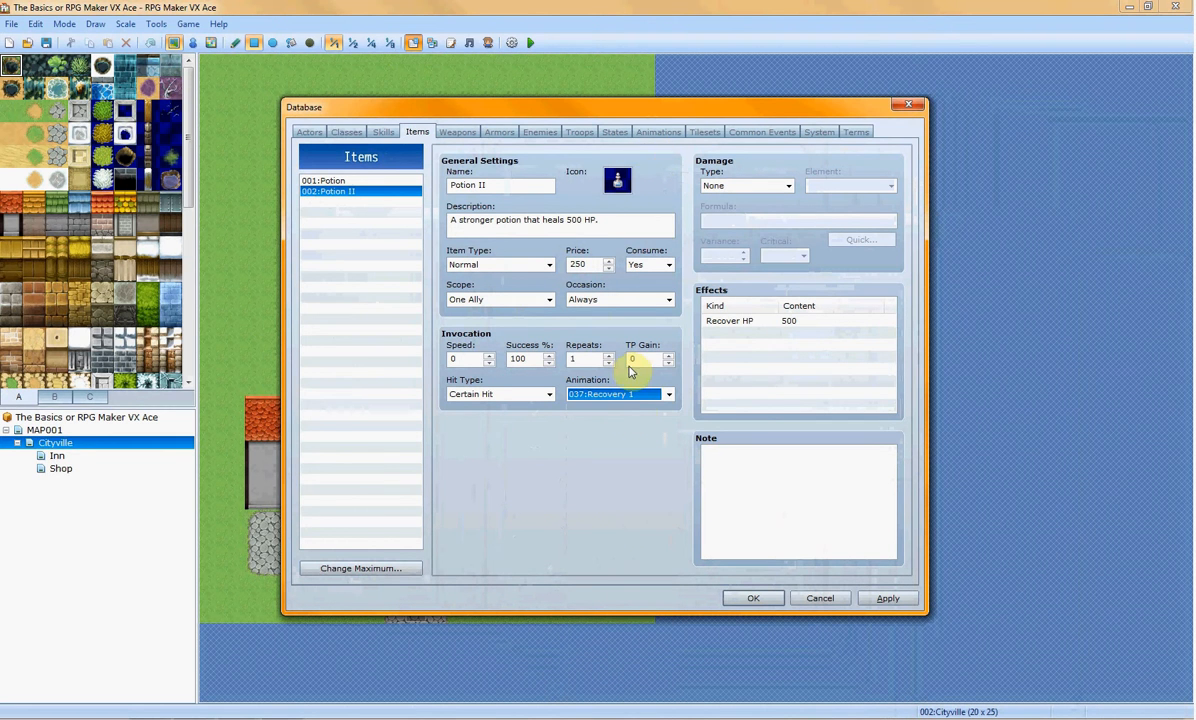
click(460, 134)
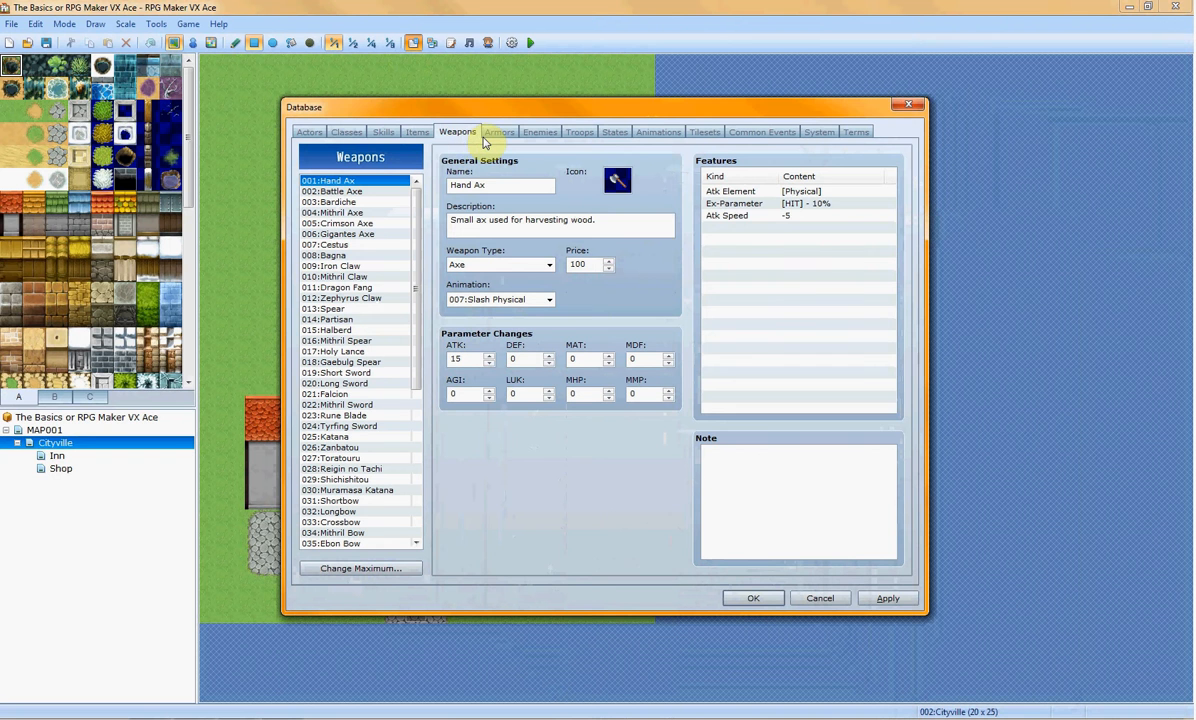
click(497, 132)
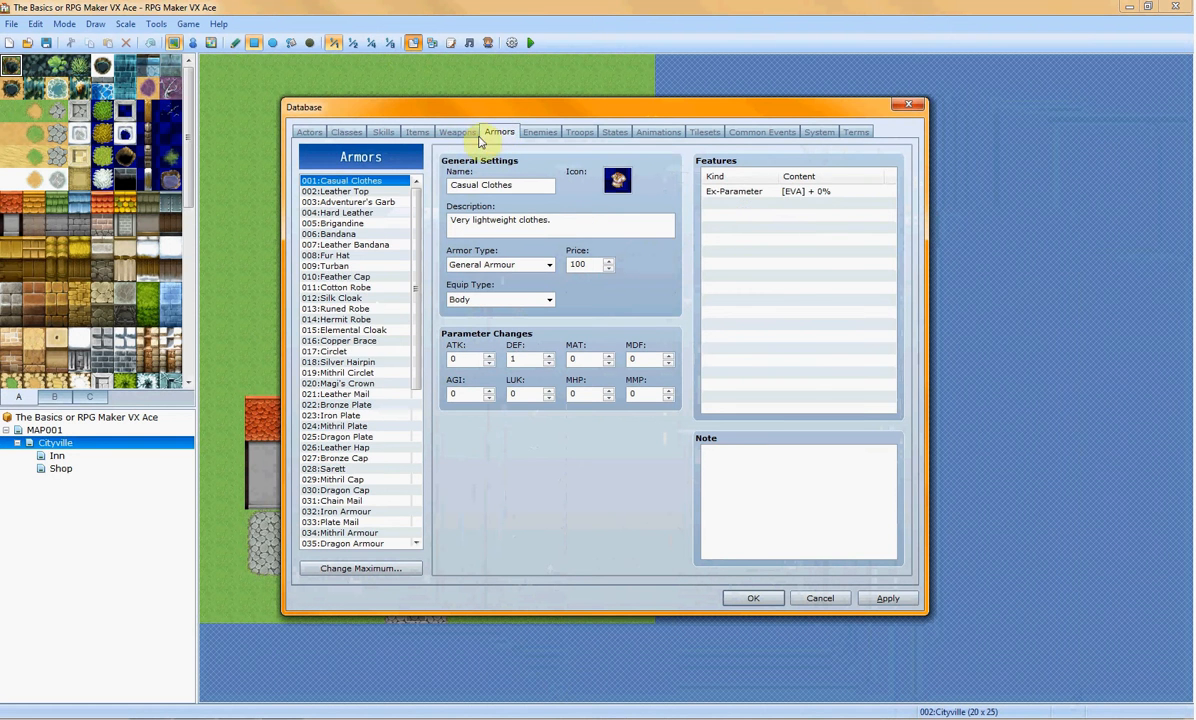
click(455, 133)
click(418, 132)
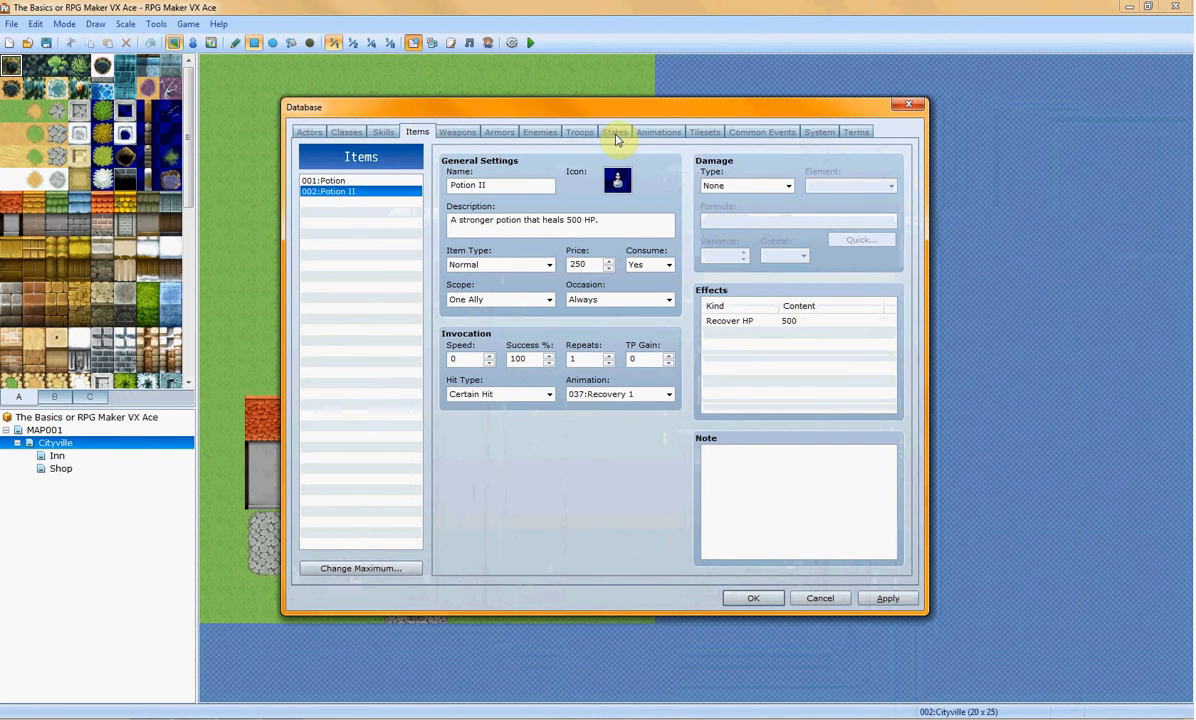
click(391, 134)
click(410, 131)
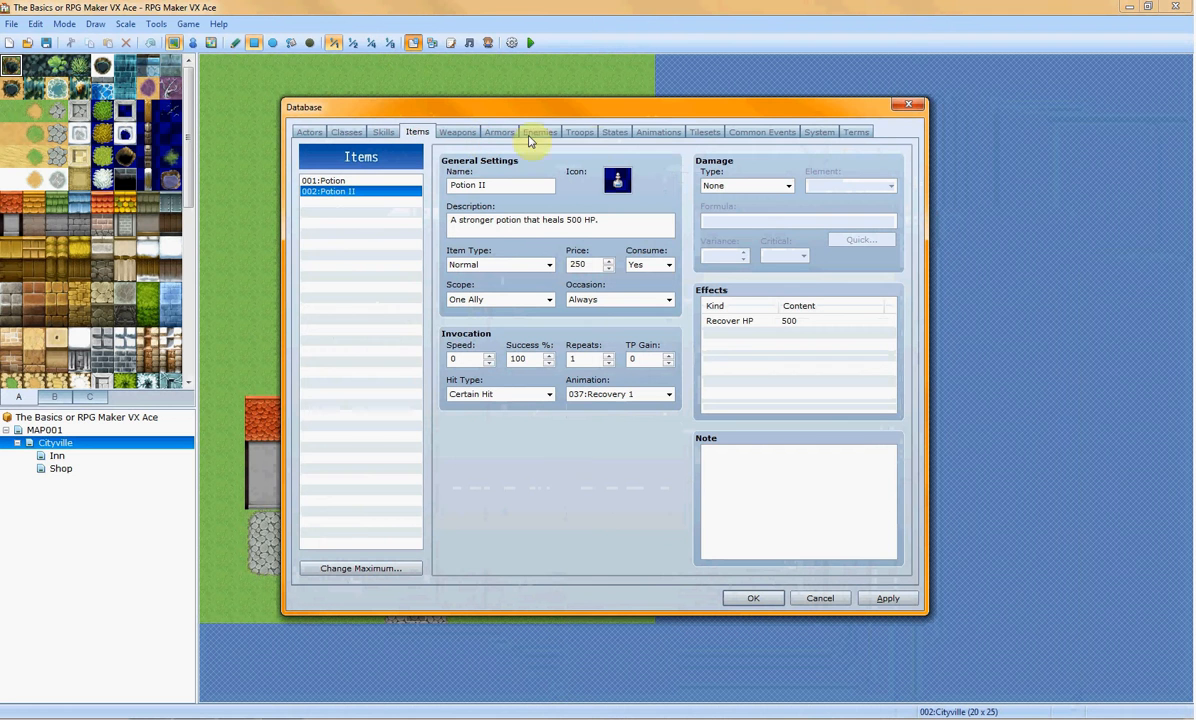
Find the 037:Recovery 1 entry among the database animations and open it
click(658, 133)
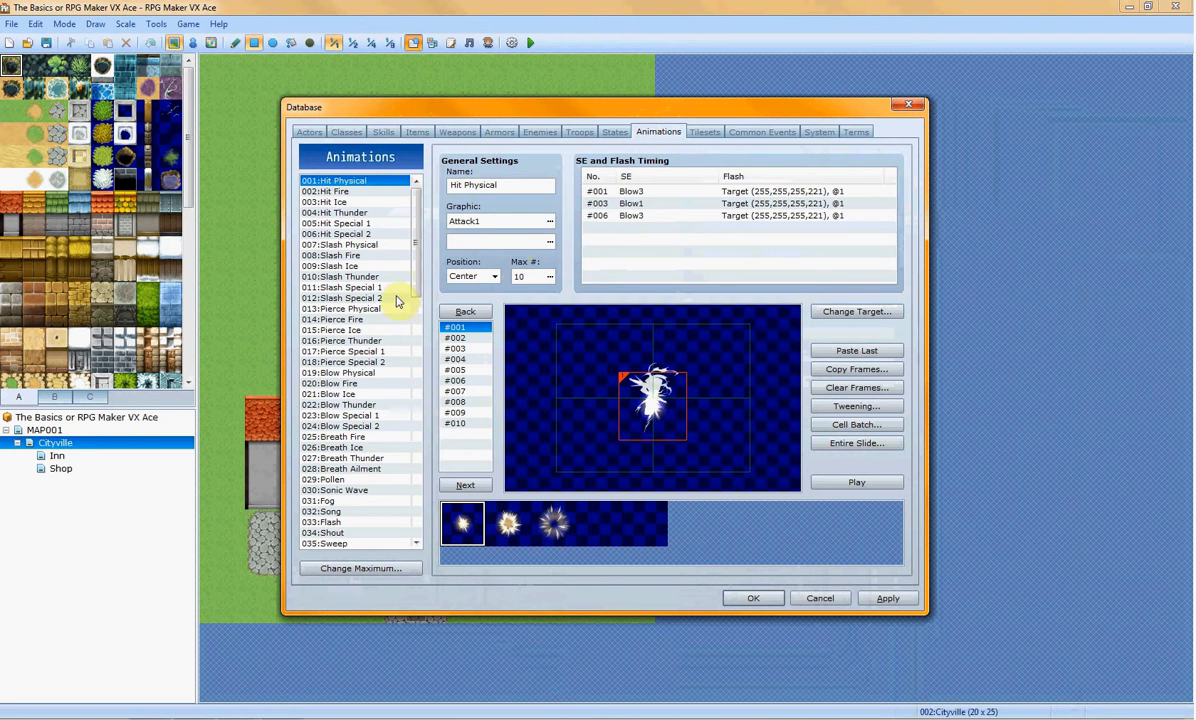
scroll(417, 300, down, 20)
drag(441, 540, 411, 489)
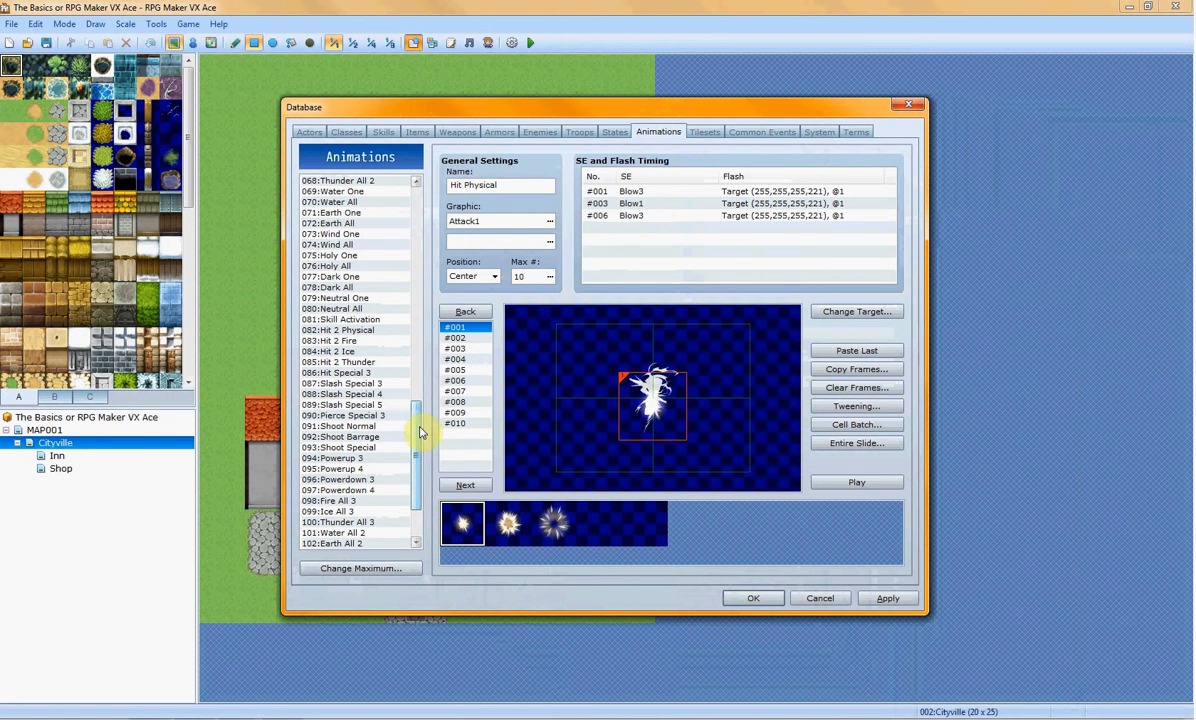
drag(420, 432, 415, 295)
click(382, 256)
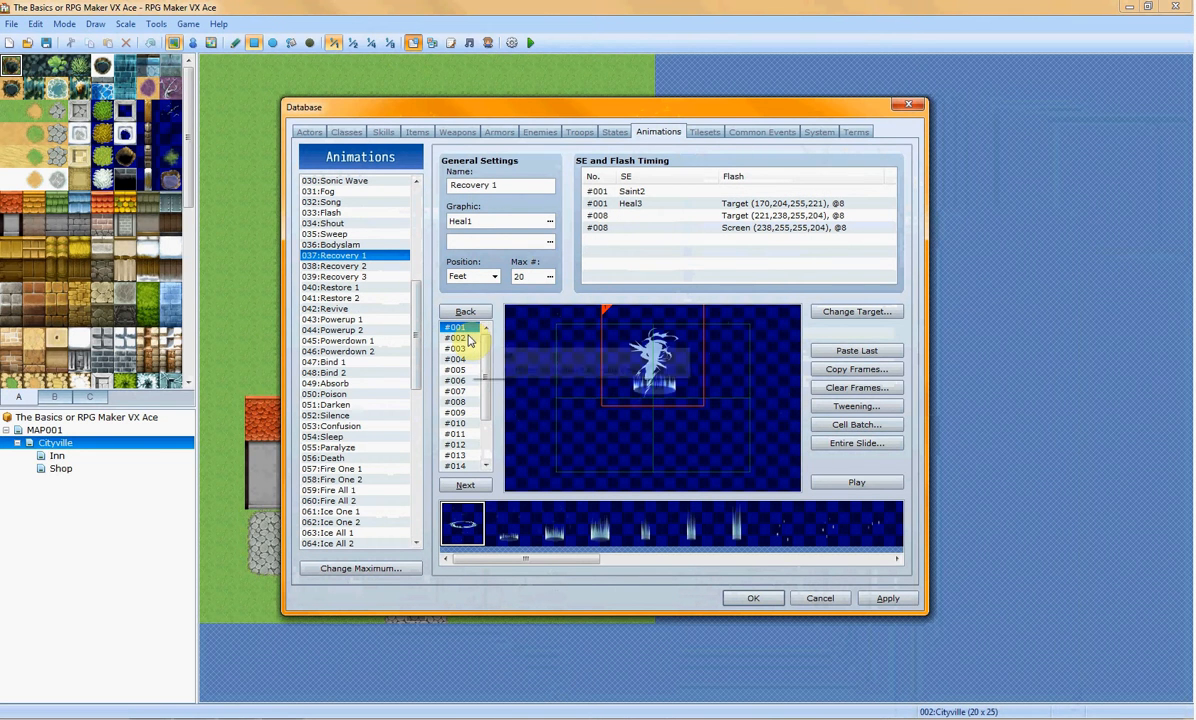
Examine the Recovery 1 animation frame by frame, from frame #001 through frame #017
click(479, 486)
click(479, 486)
click(479, 486)
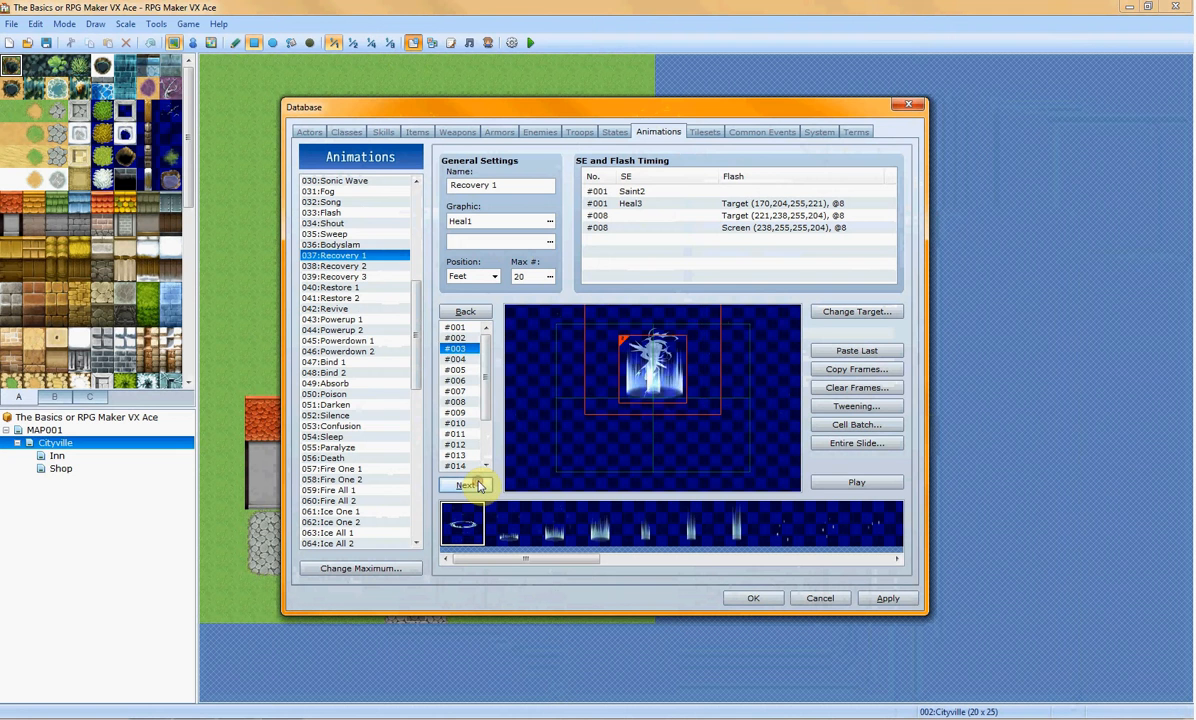
click(479, 486)
click(479, 486)
click(479, 486)
click(479, 486)
click(479, 486)
click(479, 486)
click(479, 486)
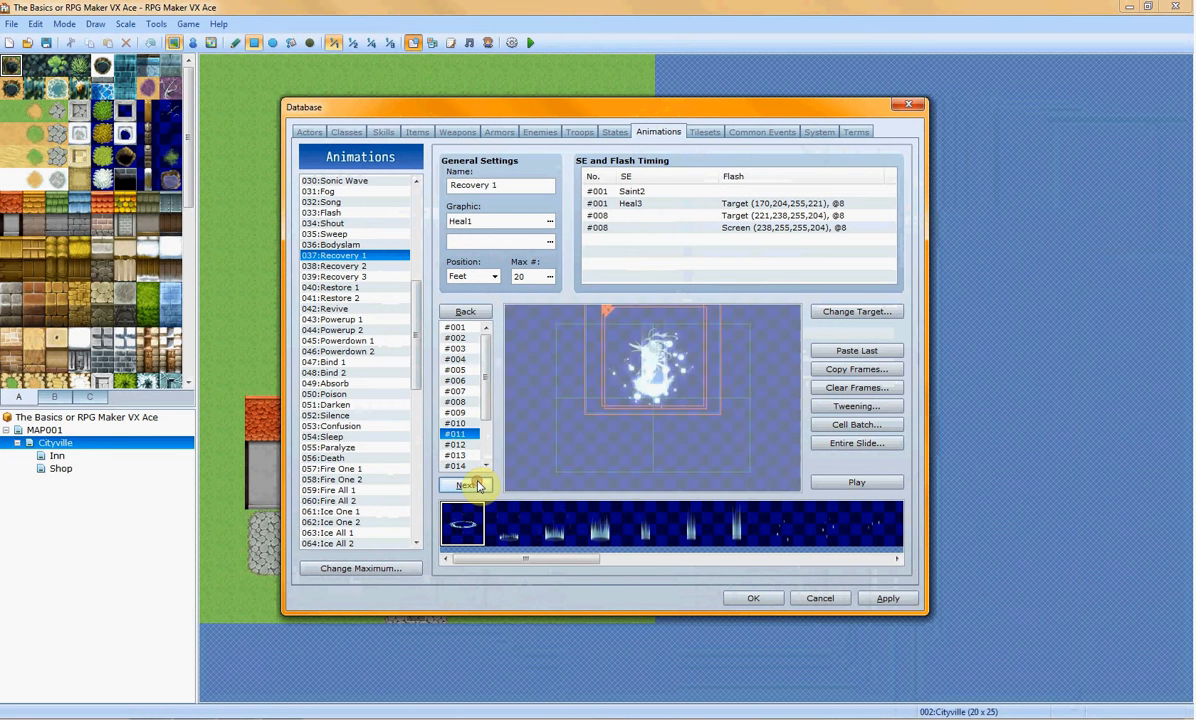
click(479, 486)
click(479, 486)
click(479, 486)
click(479, 486)
click(479, 486)
click(479, 486)
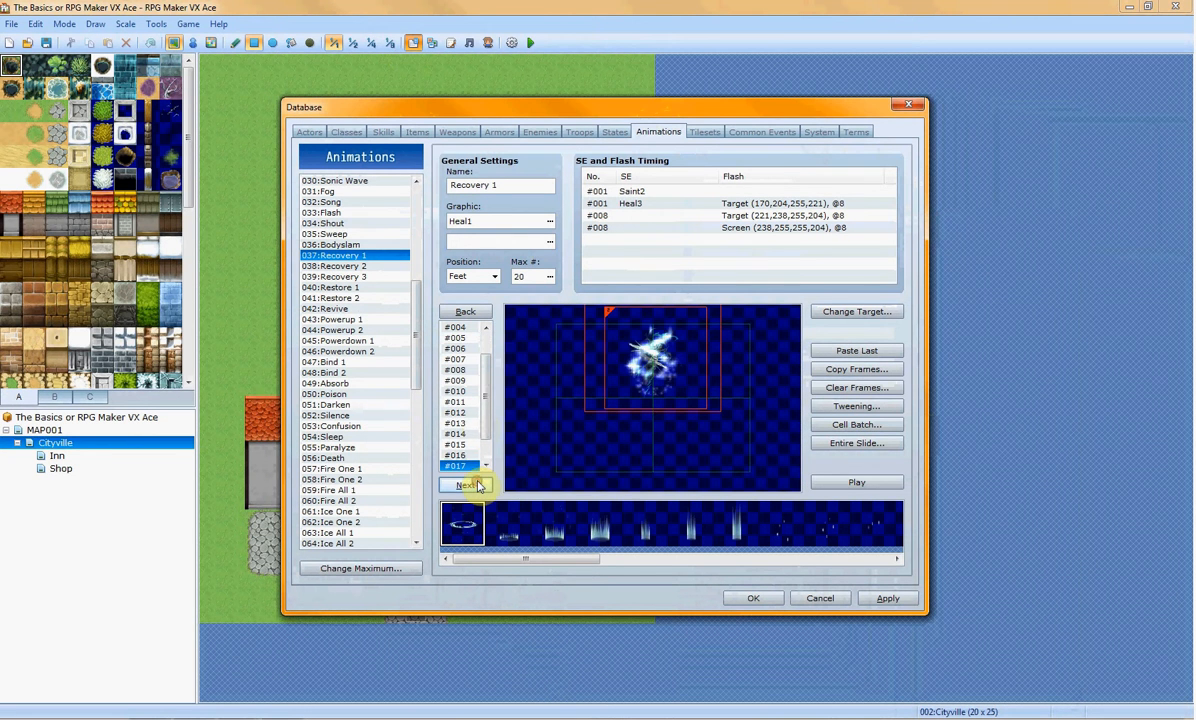
Browse the database's default weapons from Etherblast Gun back to Hand Ax, examining their types, prices, parameters and features
click(412, 133)
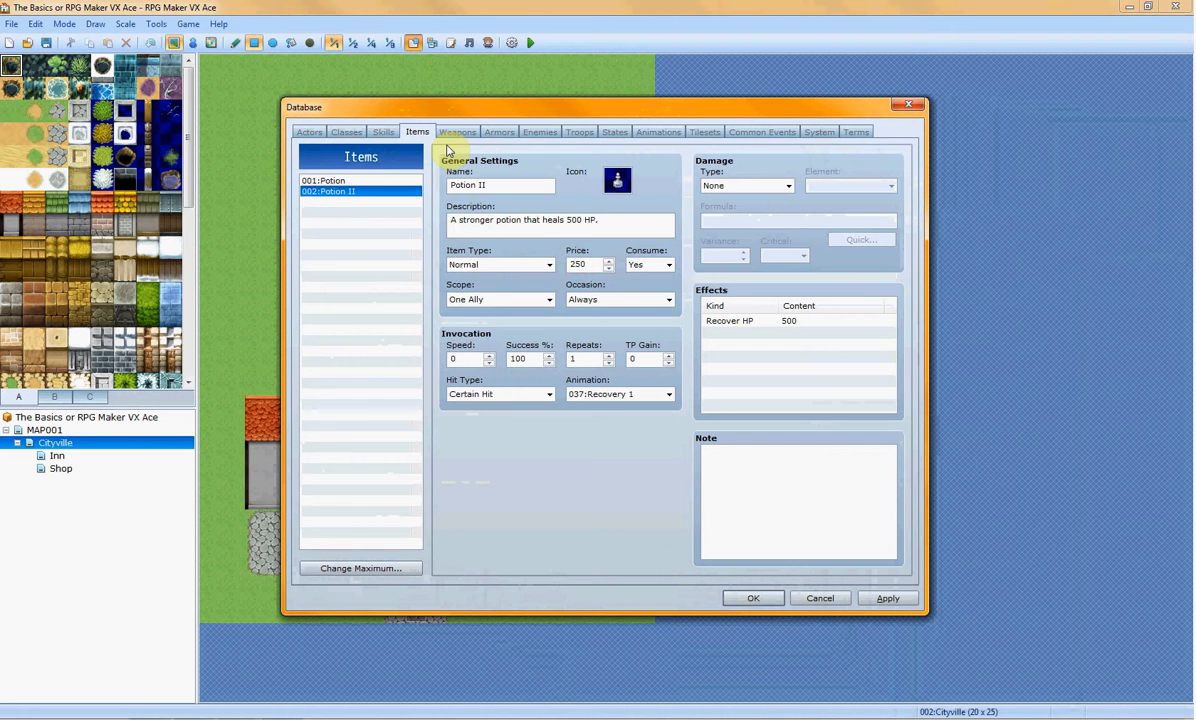
click(452, 134)
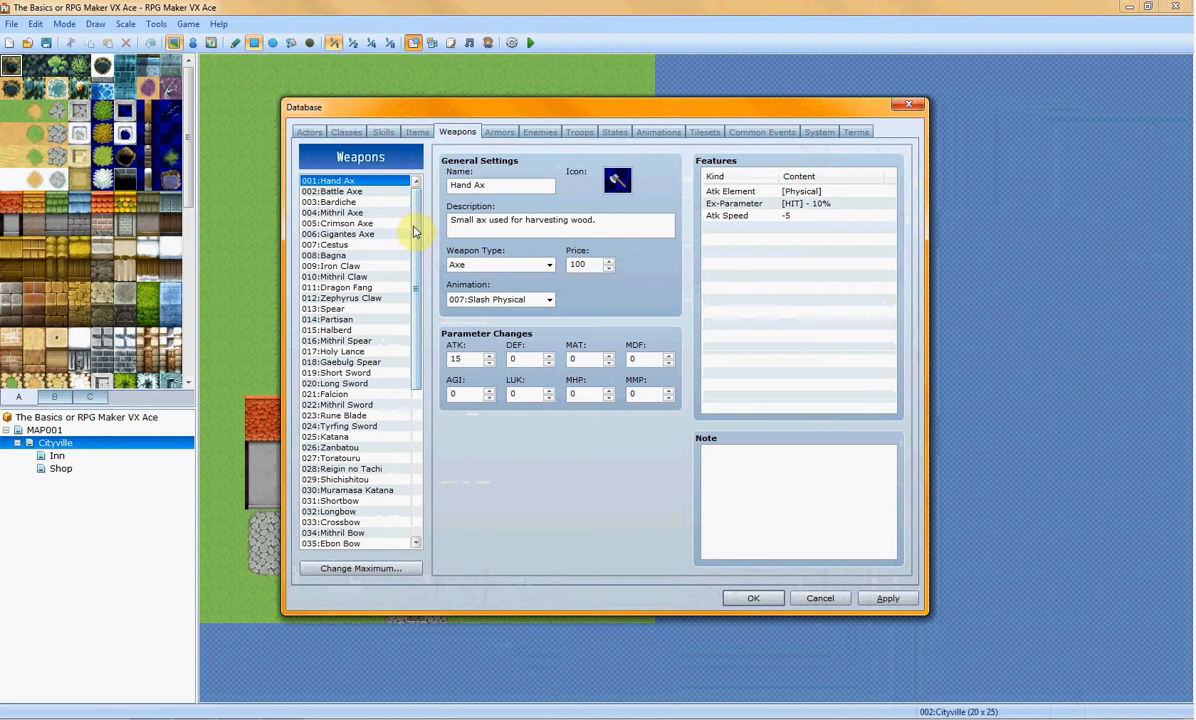
drag(417, 243, 392, 401)
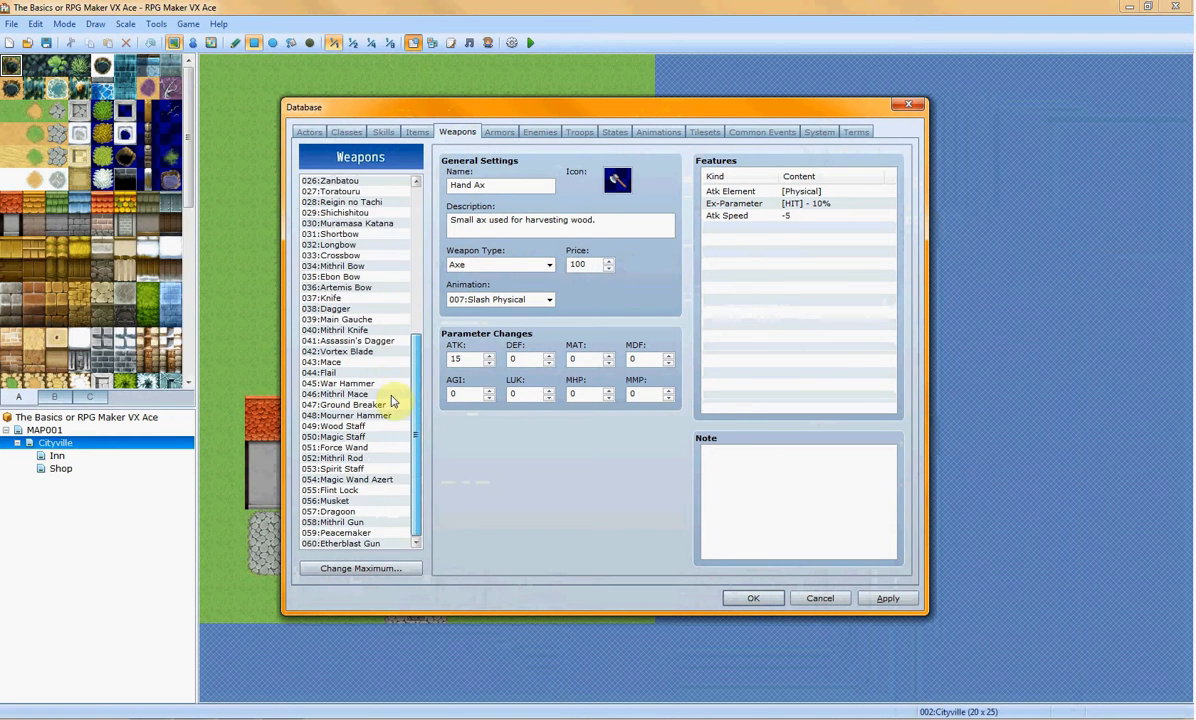
click(350, 542)
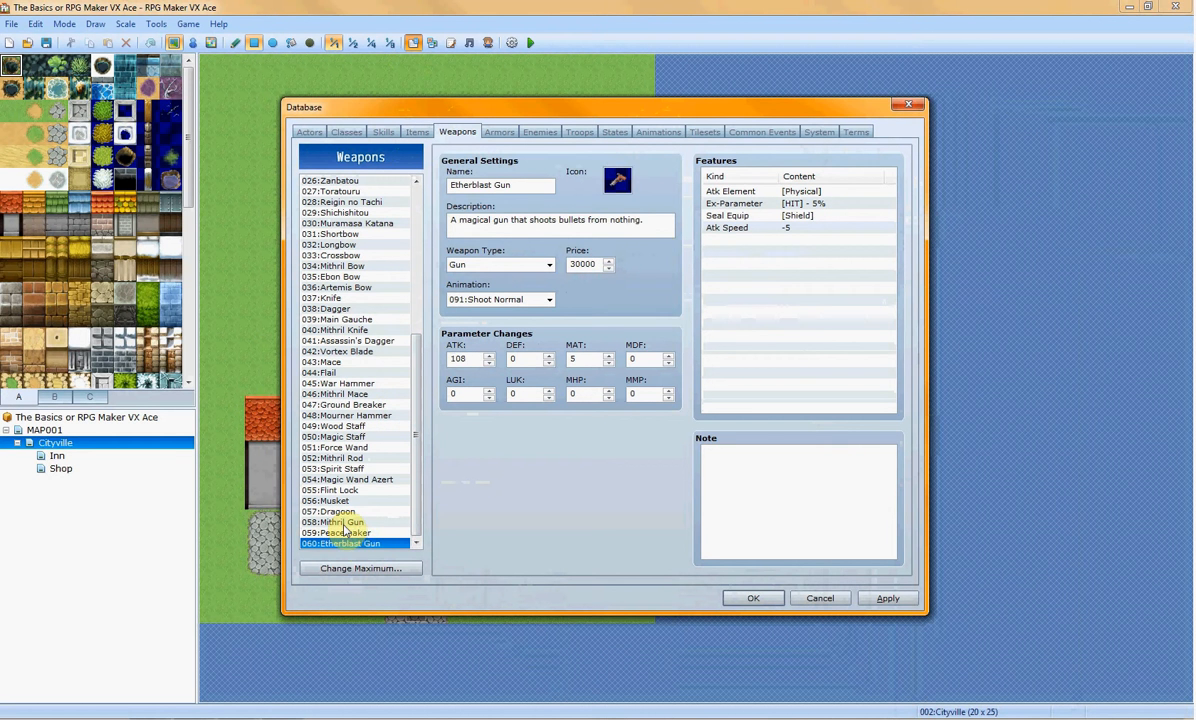
click(345, 532)
key(Up)
key(Up)
key(Up)
key(Up)
key(Up)
key(Up)
key(Up)
key(Up)
key(Up)
key(Up)
key(Up)
key(Up)
key(Up)
key(Up)
key(Up)
key(Up)
key(Up)
key(Up)
key(Up)
key(Up)
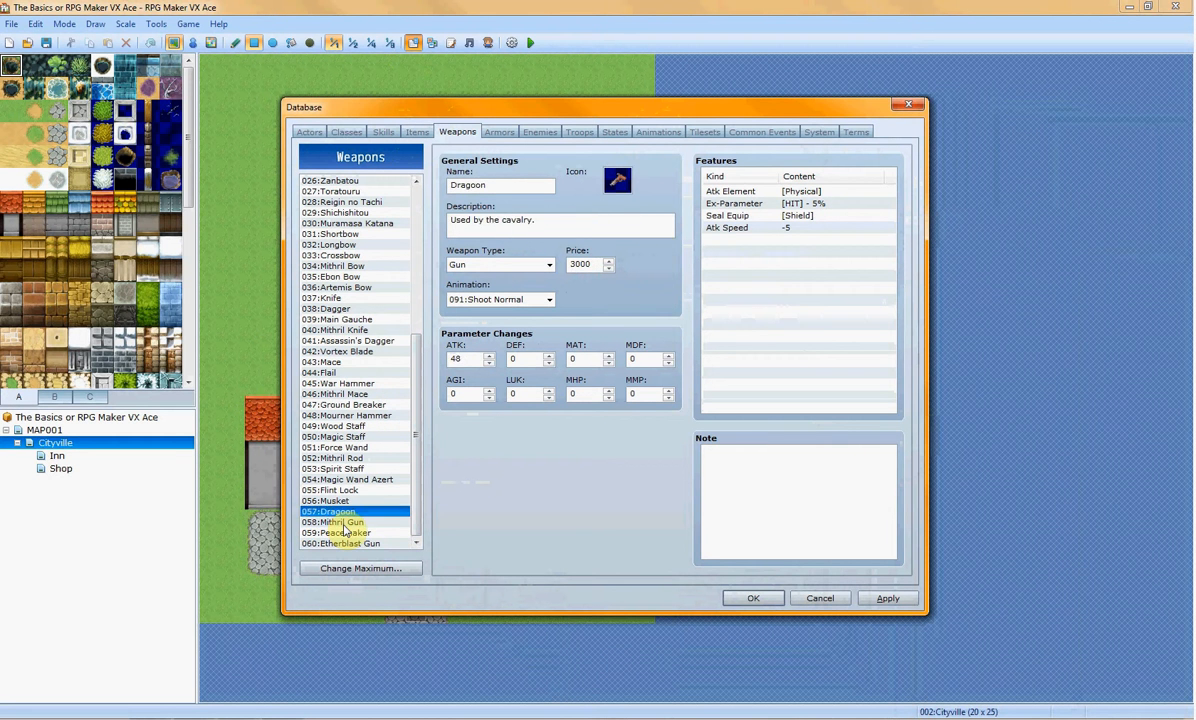
key(Up)
key(Up)
key(Up)
key(Up)
key(Up)
key(Up)
key(Up)
key(Up)
key(Up)
key(Up)
key(Up)
key(Up)
key(Up)
key(Up)
key(Up)
key(Up)
key(Up)
key(Up)
key(Up)
key(Up)
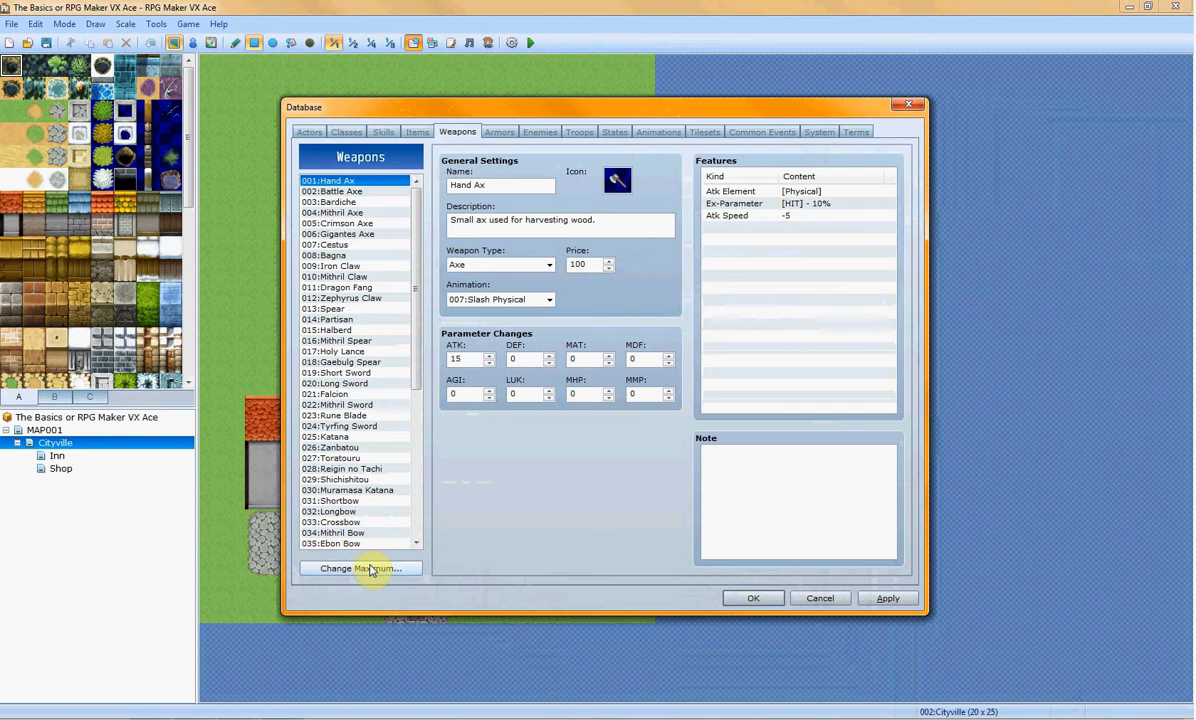
Reduce the maximum number of weapons to 1 so only the first entry remains
click(368, 568)
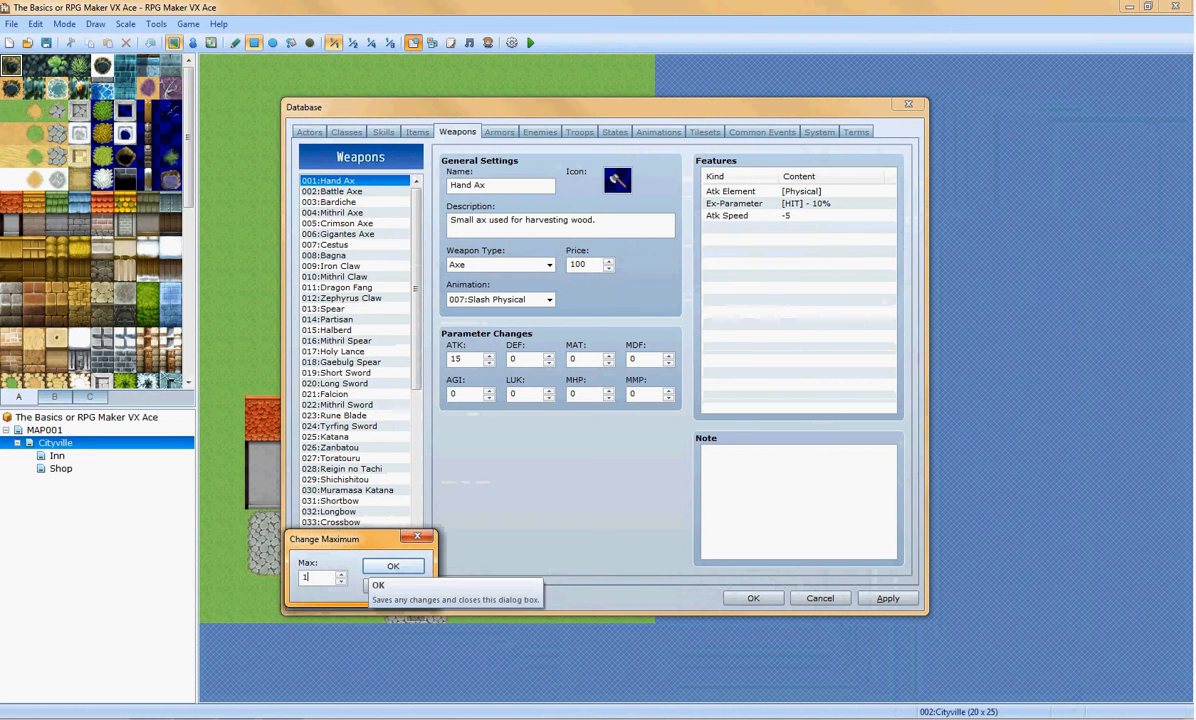
text(1)
click(375, 566)
Set the remaining weapon's type to Katana and rename it "Wooden Katana"
click(533, 266)
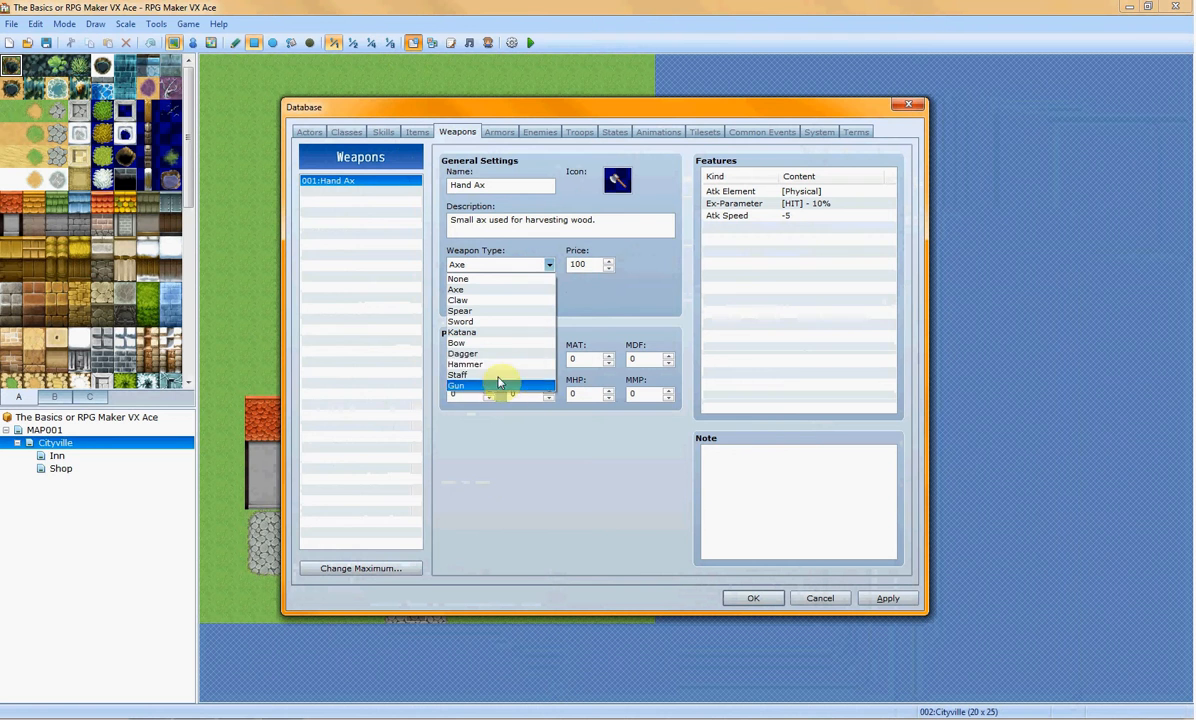
click(488, 331)
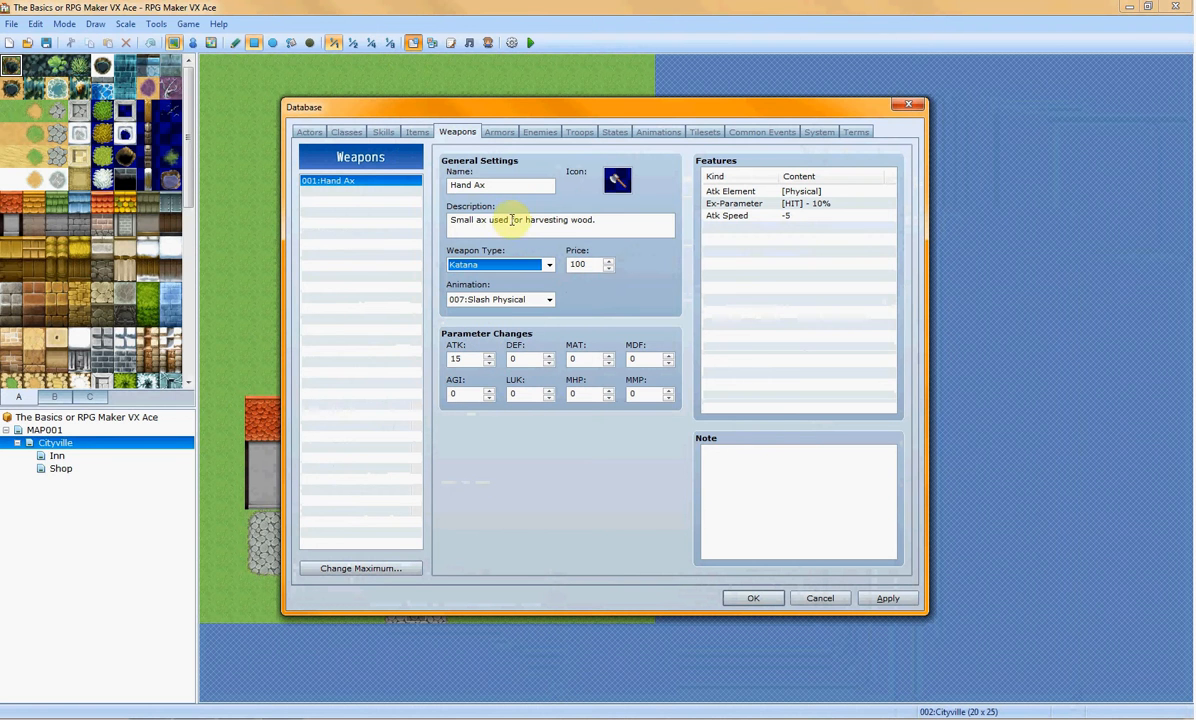
drag(514, 187, 420, 194)
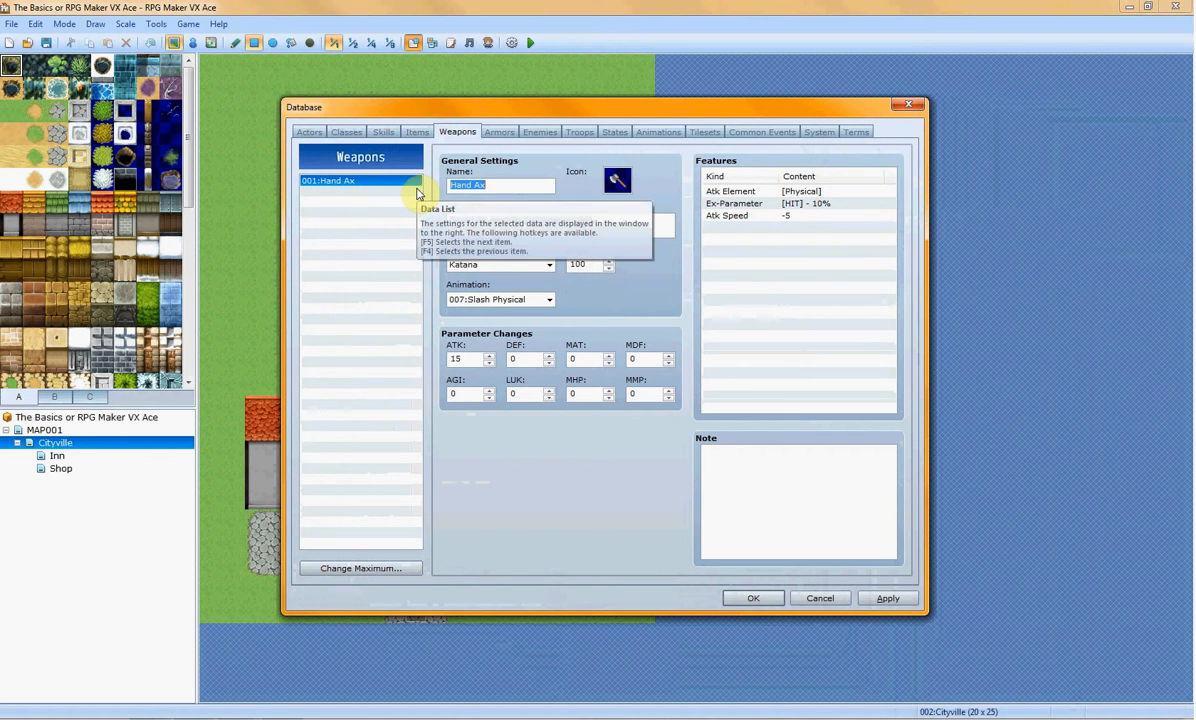
text(Wooden Katana)
Replace the weapon's description with "A wooden Katana used for practice"
drag(601, 224, 403, 225)
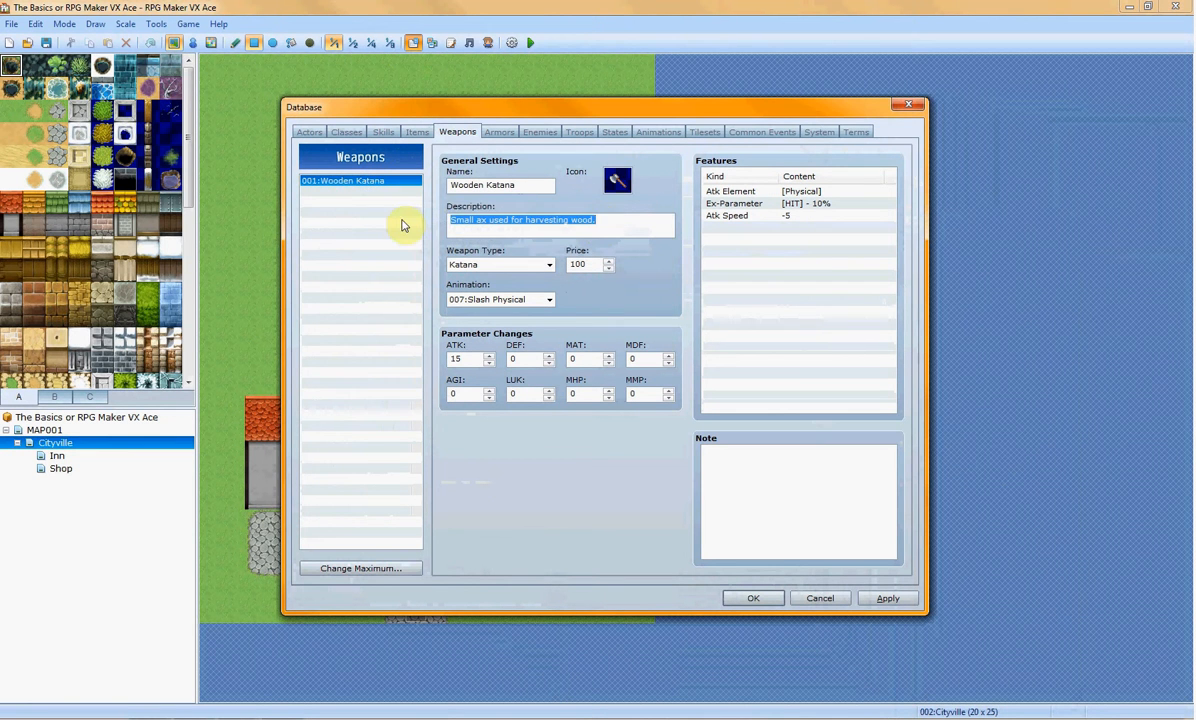
text(A)
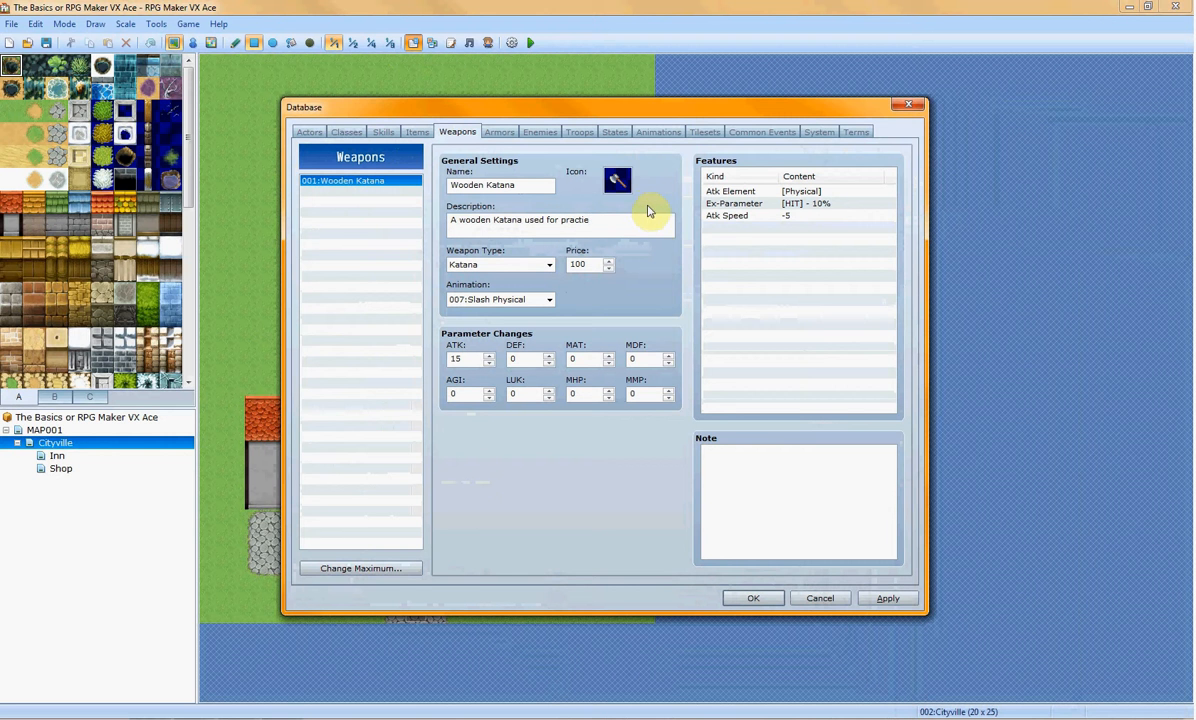
text(ce.)
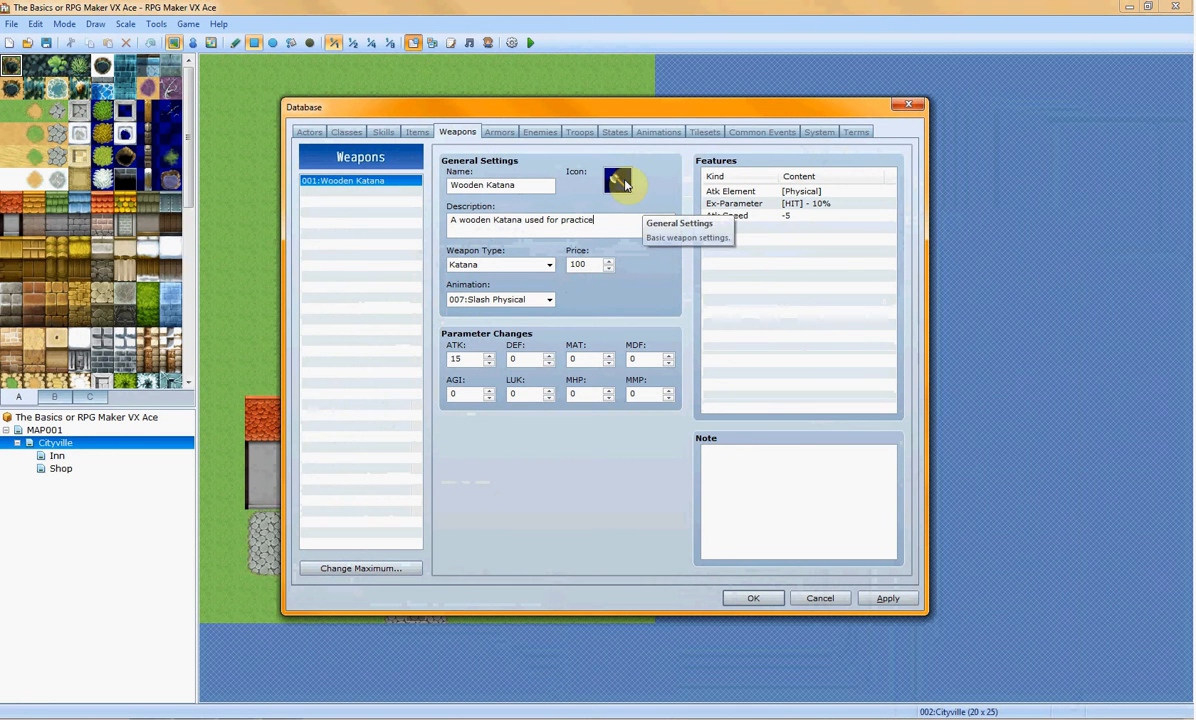
Change the Wooden Katana's icon from the ax to a sword
double_click(618, 180)
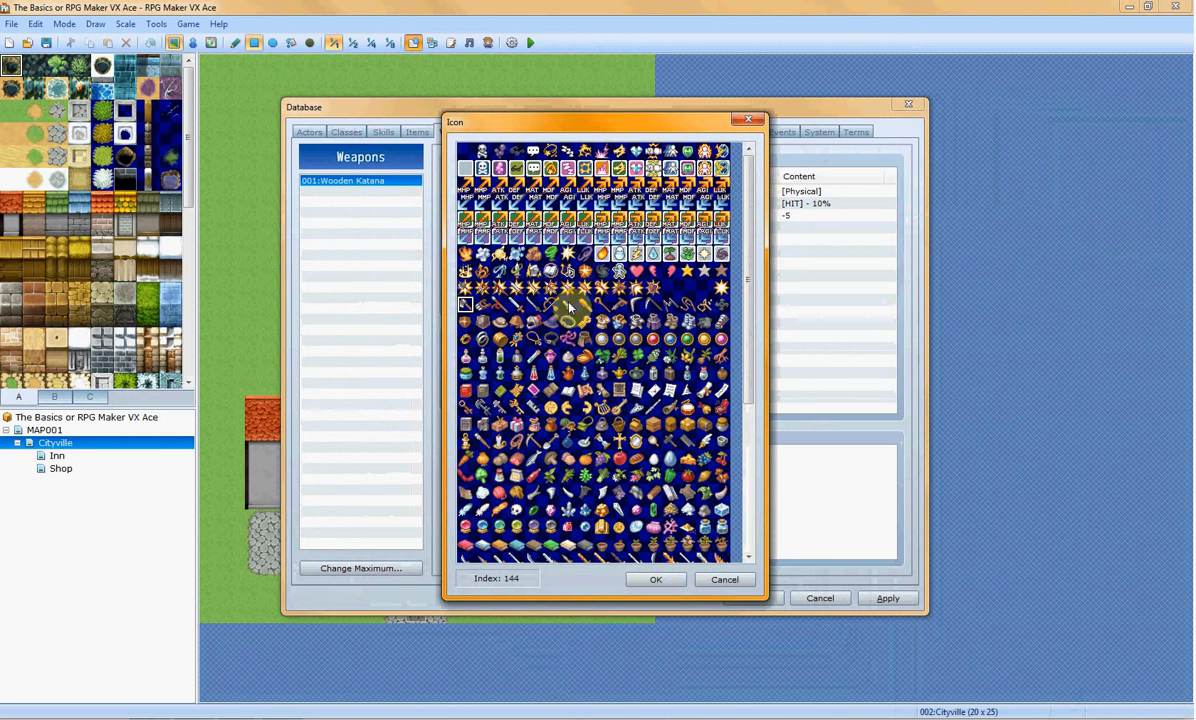
drag(757, 340, 727, 327)
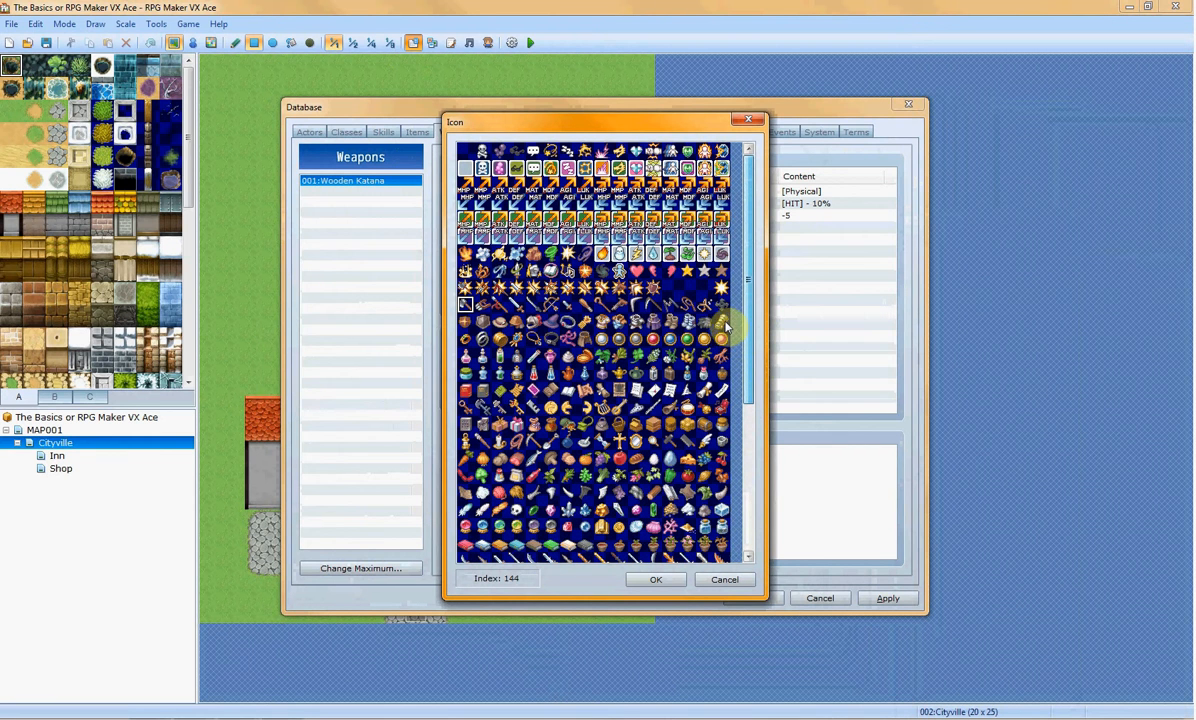
double_click(531, 311)
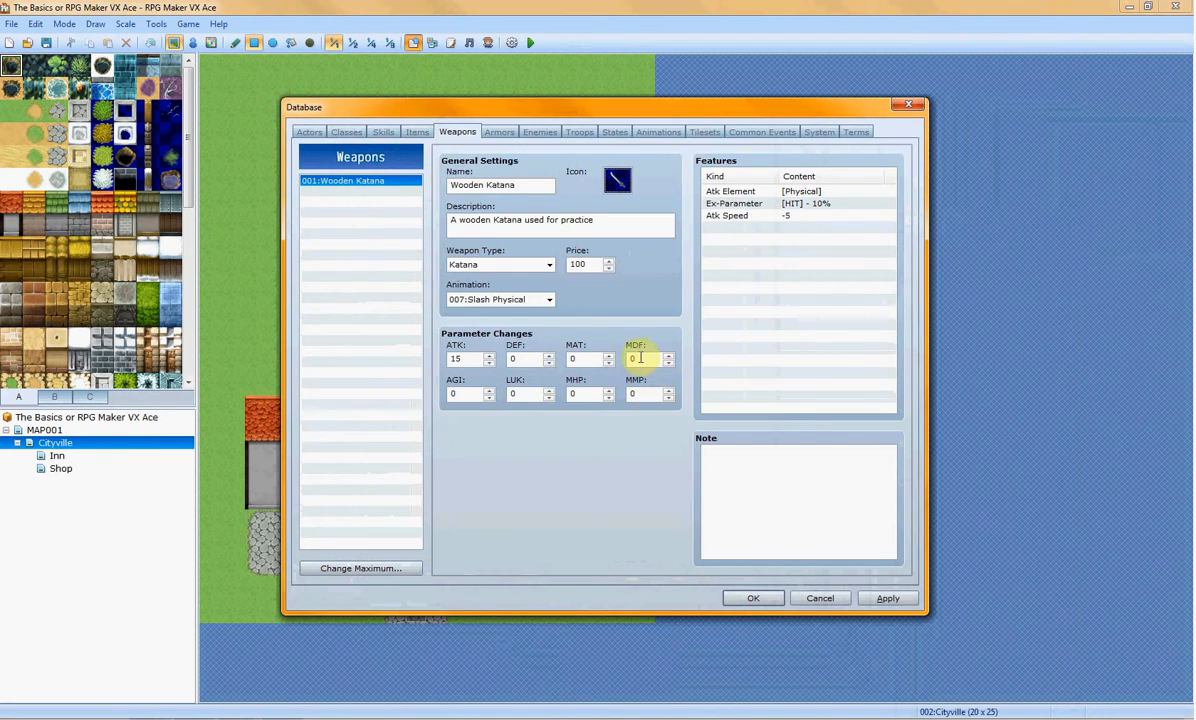
Set the Wooden Katana's ATK to 10 and keep 007:Slash Physical as its animation
double_click(471, 357)
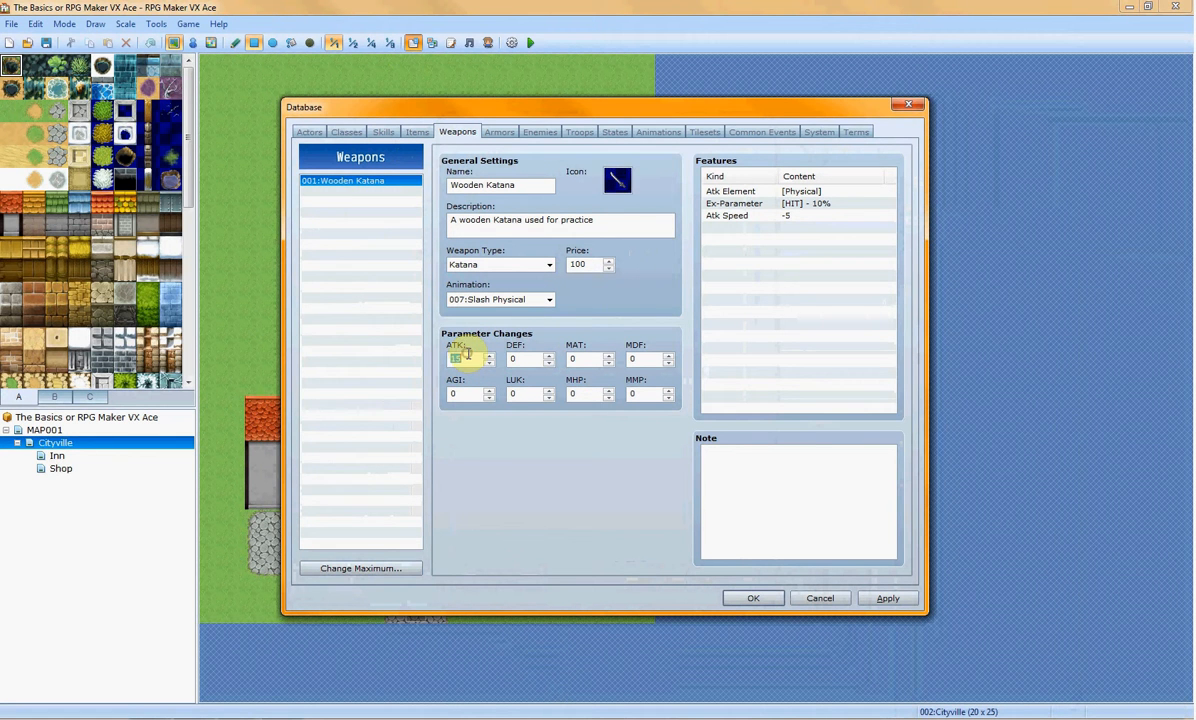
text(10)
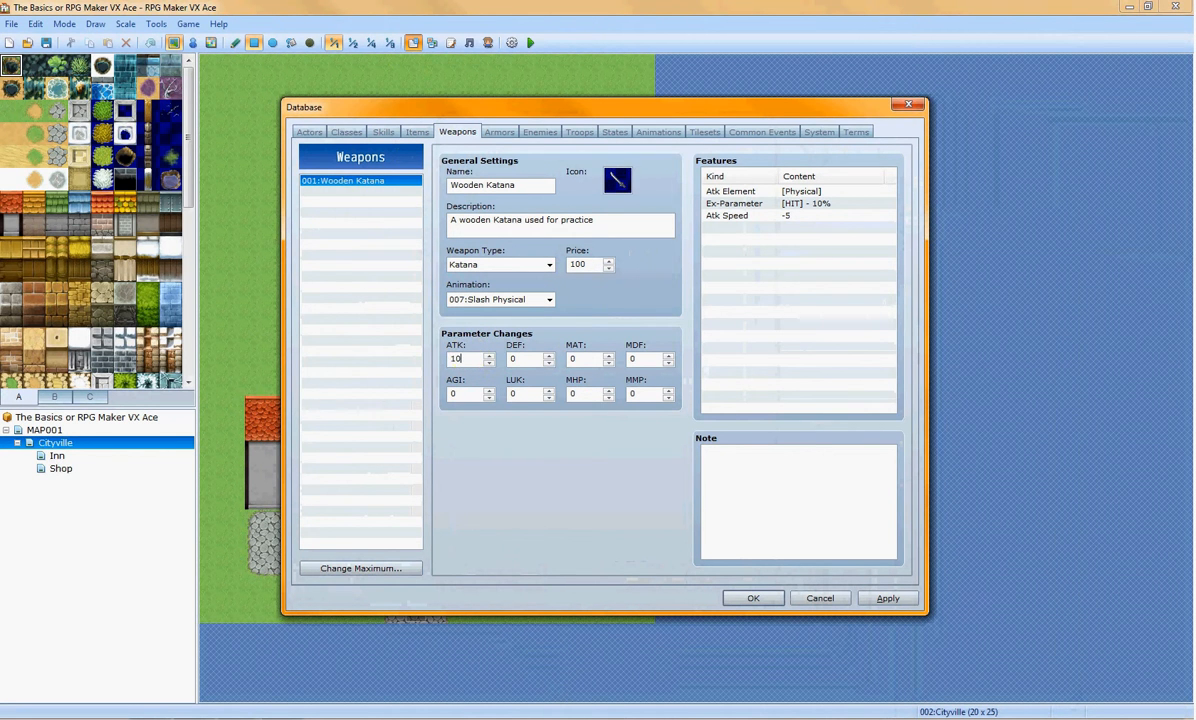
click(545, 299)
click(548, 299)
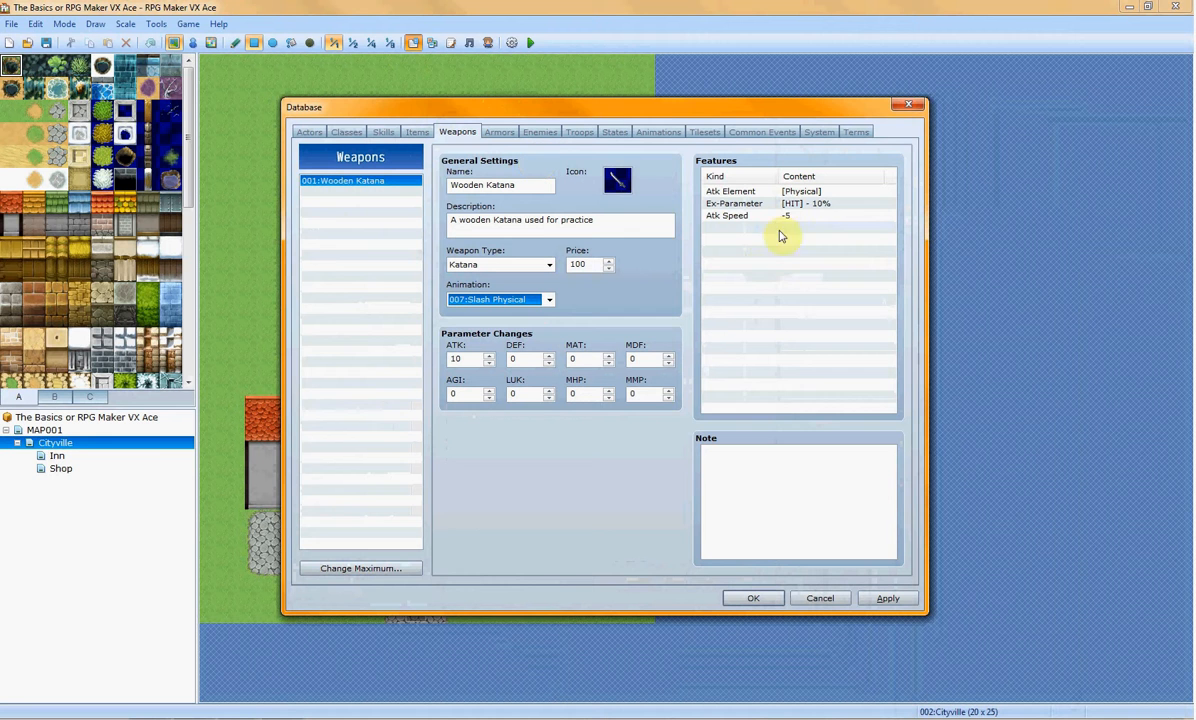
Examine the Wooden Katana's features and the available attack elements, then close the feature settings without changing anything
click(720, 212)
drag(718, 207, 716, 195)
click(740, 267)
drag(773, 262, 752, 195)
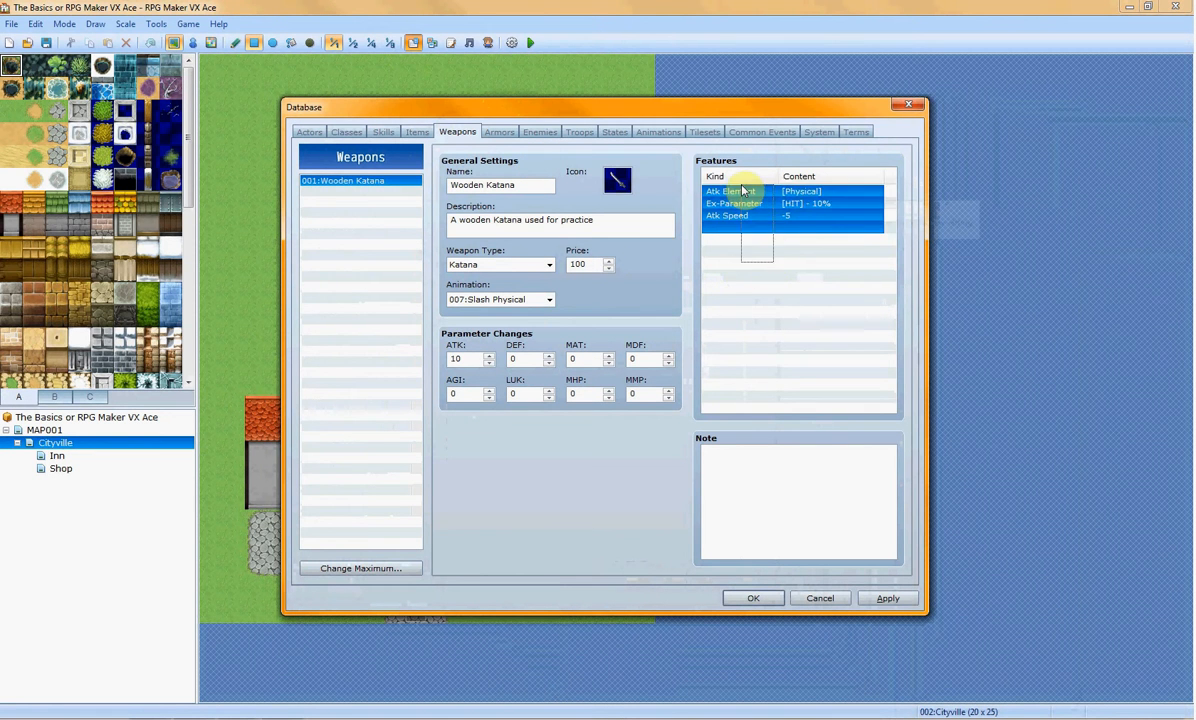
double_click(752, 192)
click(874, 234)
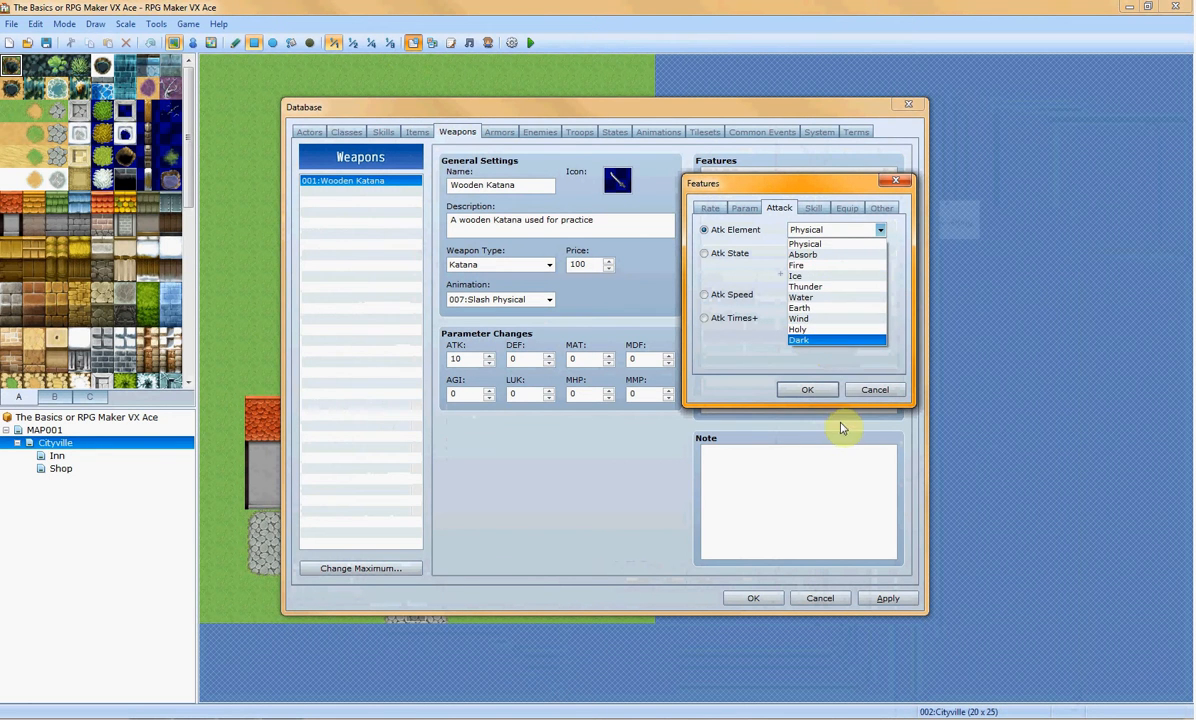
click(822, 392)
click(862, 392)
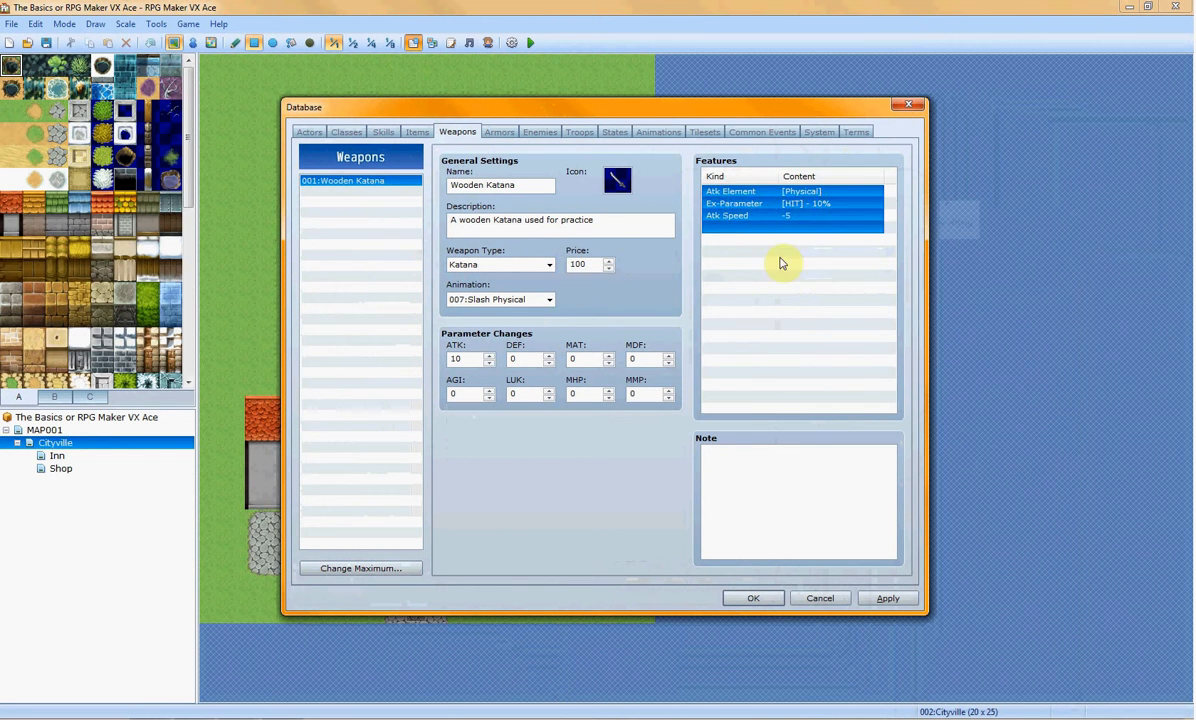
click(789, 288)
double_click(786, 288)
click(898, 184)
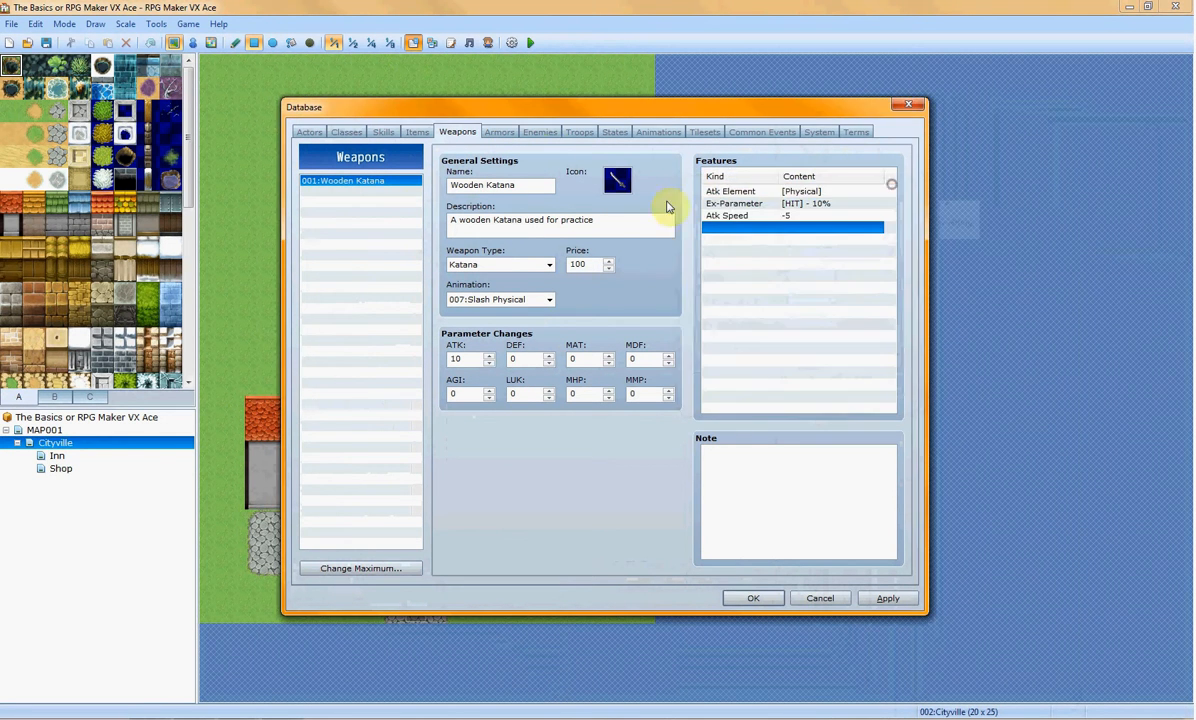
Examine the default armors through the list, from Casual Clothes to the Talisman of Light, and return to the first entry
click(508, 130)
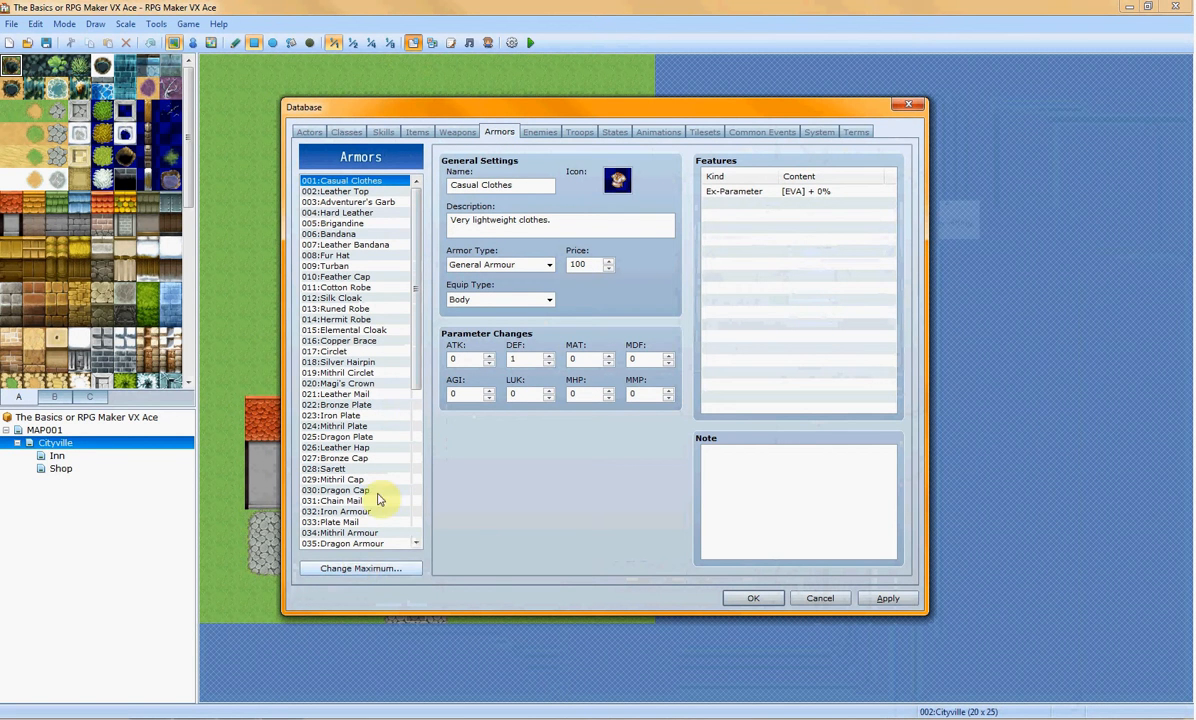
scroll(411, 398, down, 4)
scroll(405, 410, down, 5)
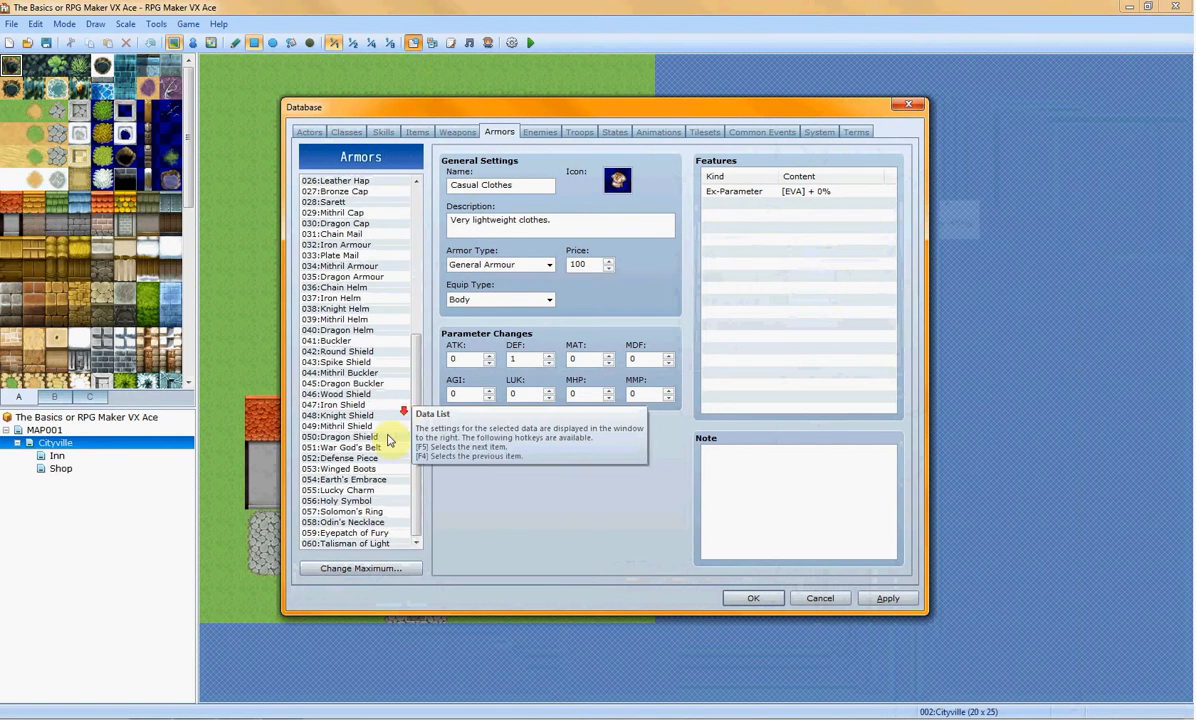
click(380, 541)
key(Up)
key(Up)
key(Up)
key(Up)
key(Up)
key(Up)
key(Up)
key(Up)
key(Up)
key(Up)
key(Up)
key(Up)
key(Up)
key(Up)
key(Up)
key(Up)
key(Up)
key(Up)
key(Up)
key(Up)
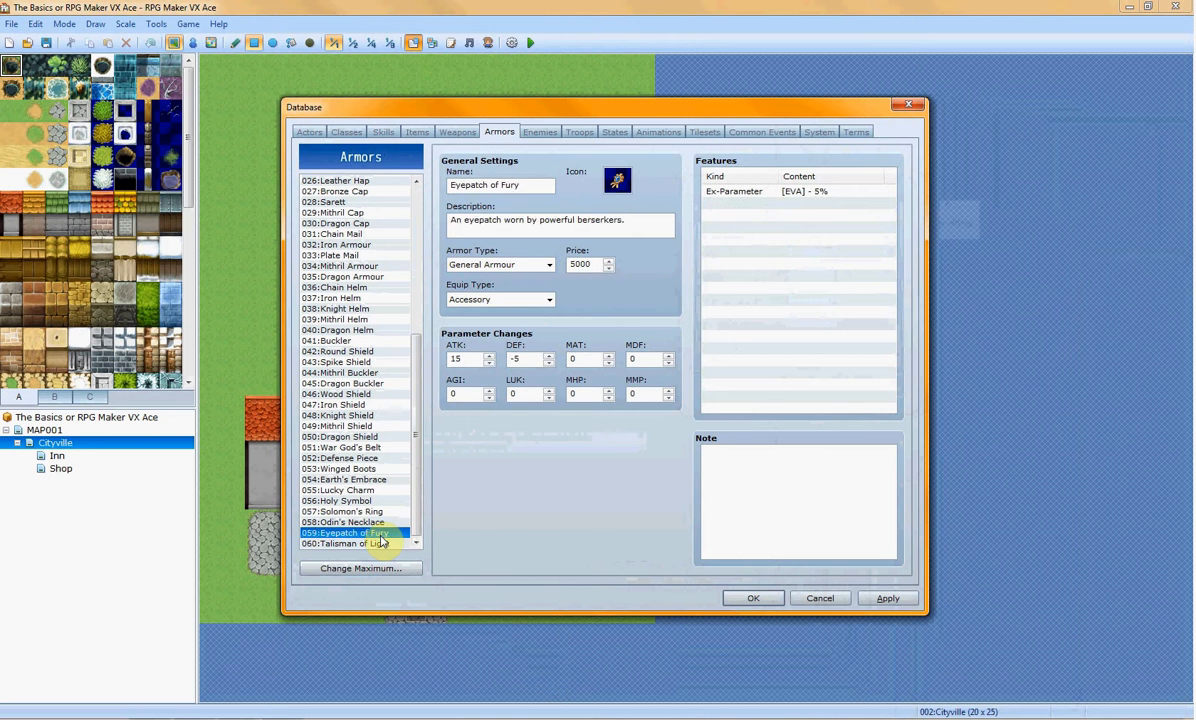
key(Down)
key(Down)
key(Down)
key(Down)
key(Down)
key(Down)
key(Down)
key(Down)
key(Down)
key(Down)
key(Down)
key(Down)
key(Down)
key(Down)
key(Down)
key(Down)
key(Down)
key(Down)
key(Down)
key(Down)
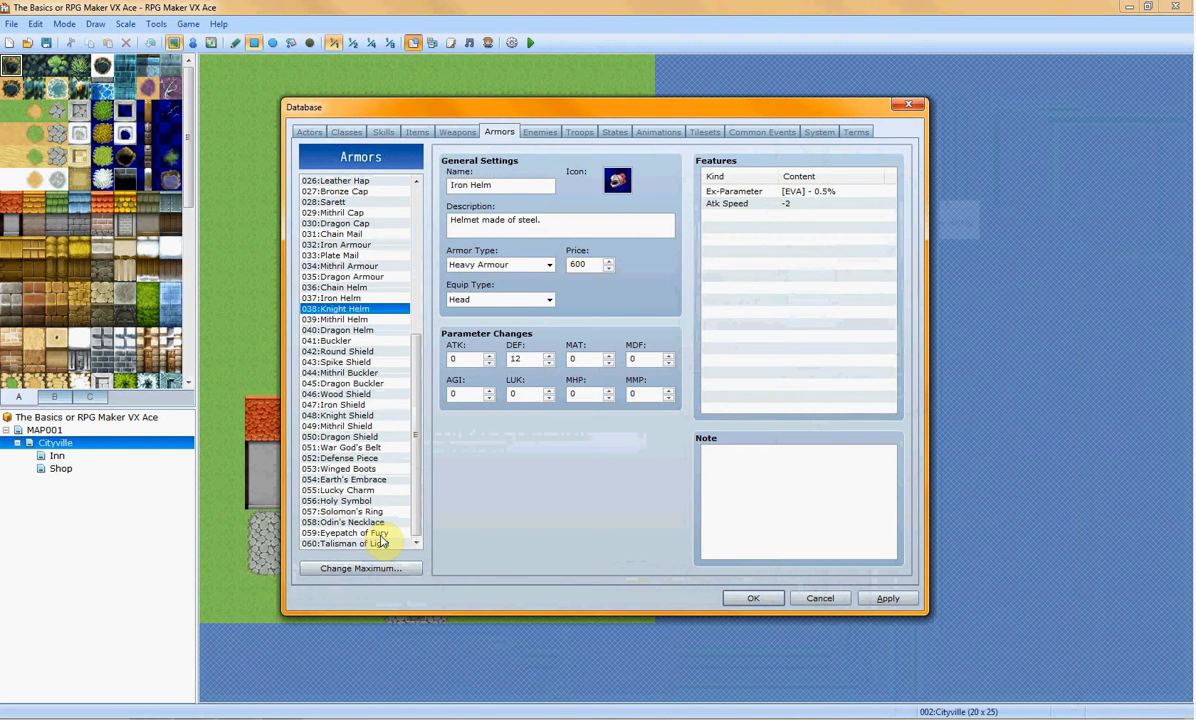
key(Up)
key(Up)
key(Up)
key(Up)
key(Up)
key(Up)
key(Up)
key(Up)
key(Up)
key(Up)
key(Up)
key(Up)
key(Up)
key(Up)
key(Up)
key(Up)
key(Up)
key(Up)
key(Up)
key(Up)
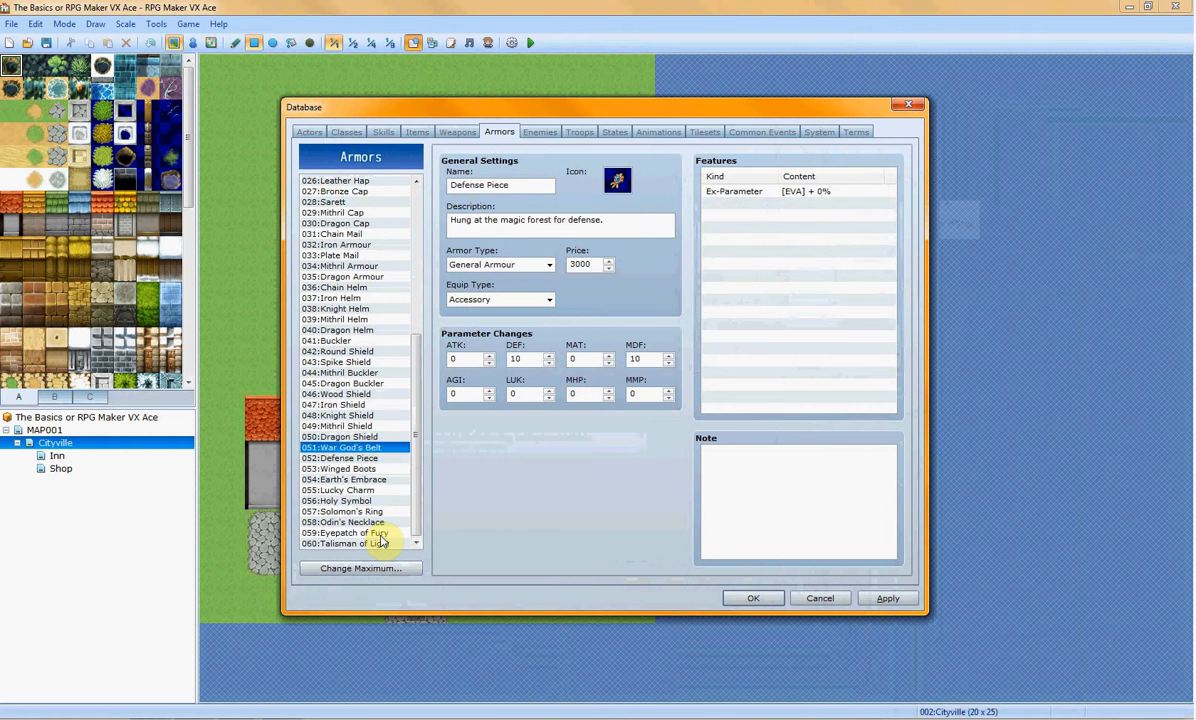
key(Up)
key(Up)
key(Up)
key(Up)
key(Up)
key(Up)
key(Up)
key(Up)
key(Up)
key(Up)
key(Up)
key(Up)
key(Up)
key(Up)
key(Up)
key(Up)
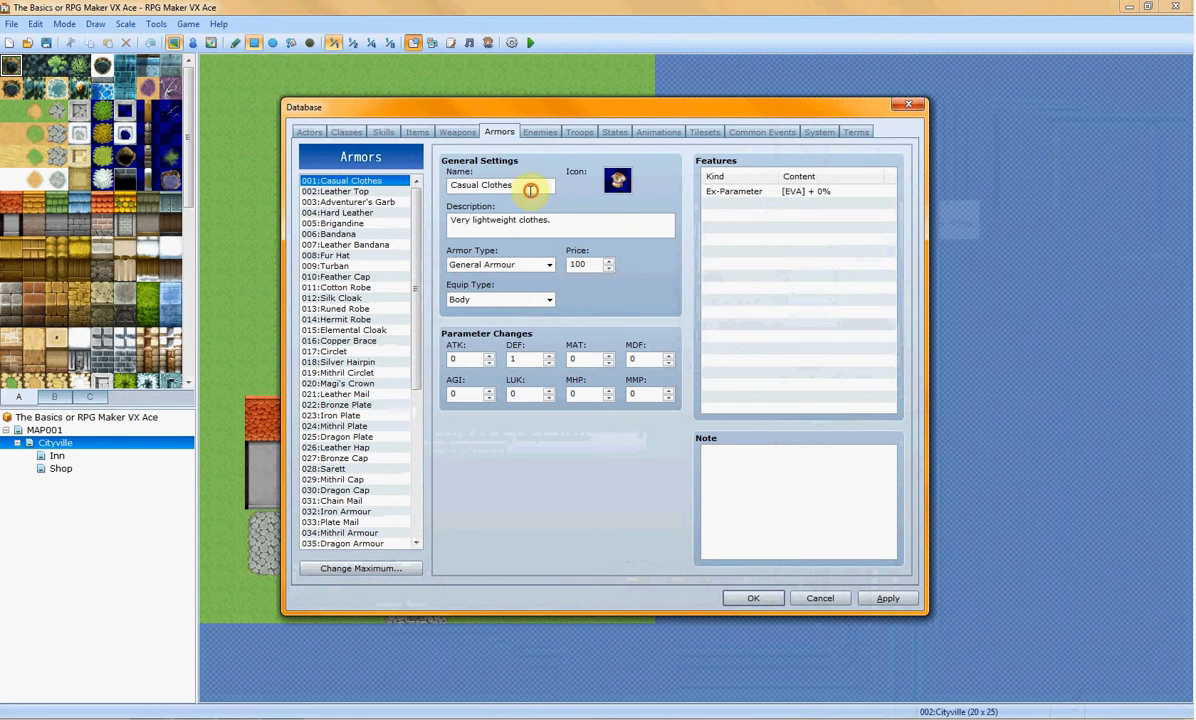
Clear the name, description, price and DEF of the Casual Clothes armor
drag(531, 191, 366, 191)
key(BackSpace)
drag(587, 231, 399, 228)
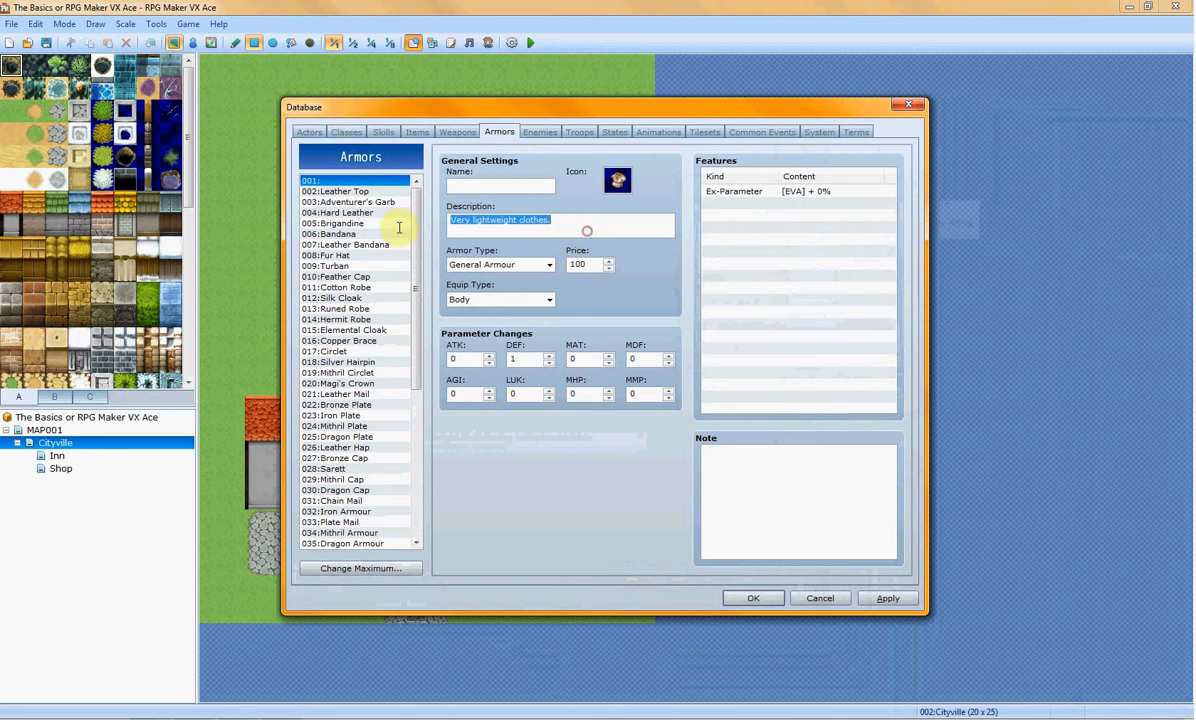
key(BackSpace)
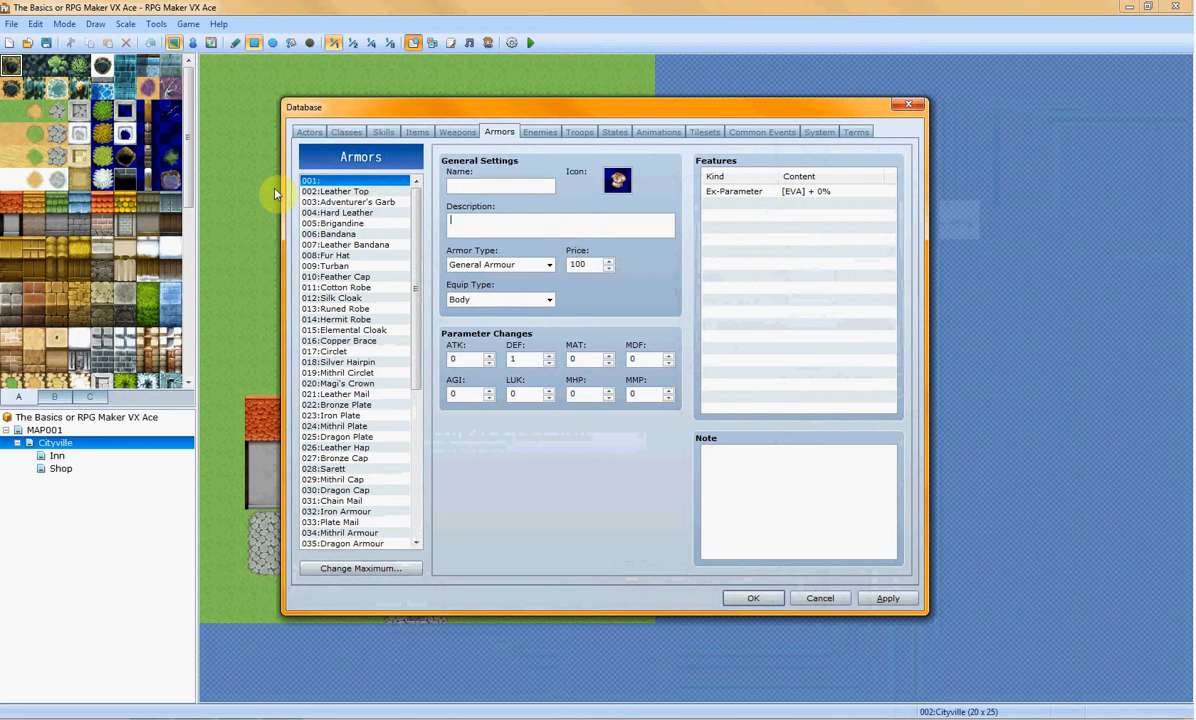
double_click(595, 264)
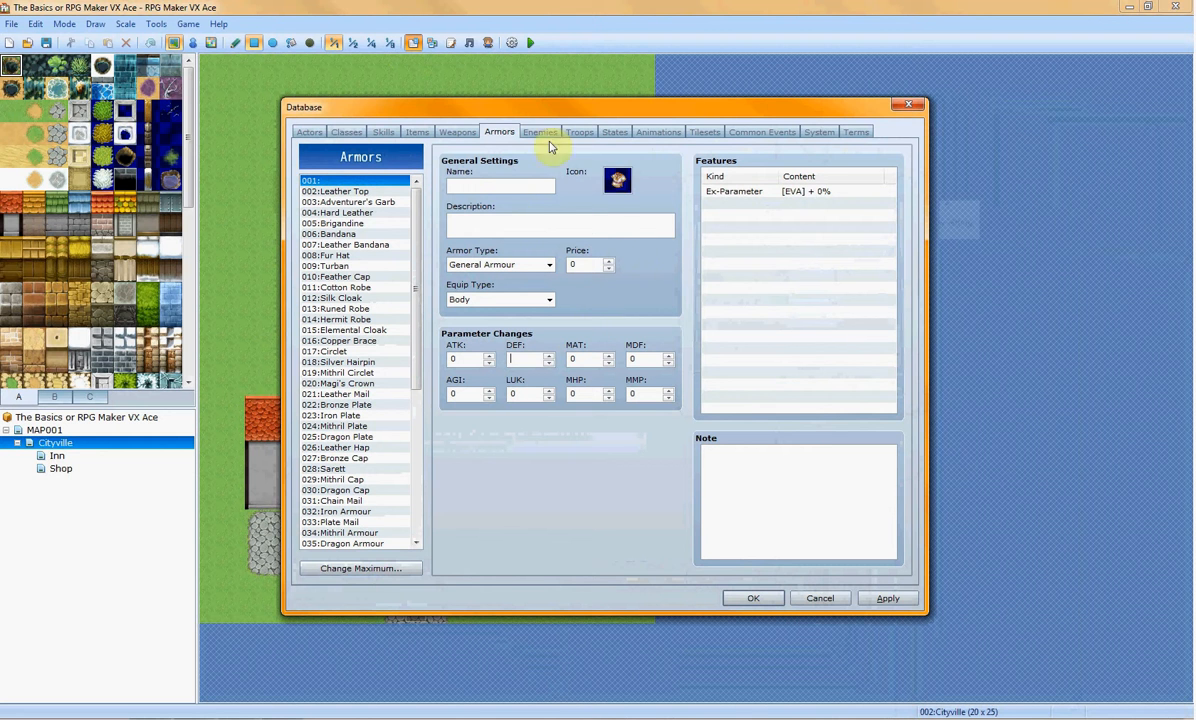
Name the emptied first armor Jacket and describe it as "A basic cloth jacket to fend off the cold"
click(494, 190)
text(Jacket)
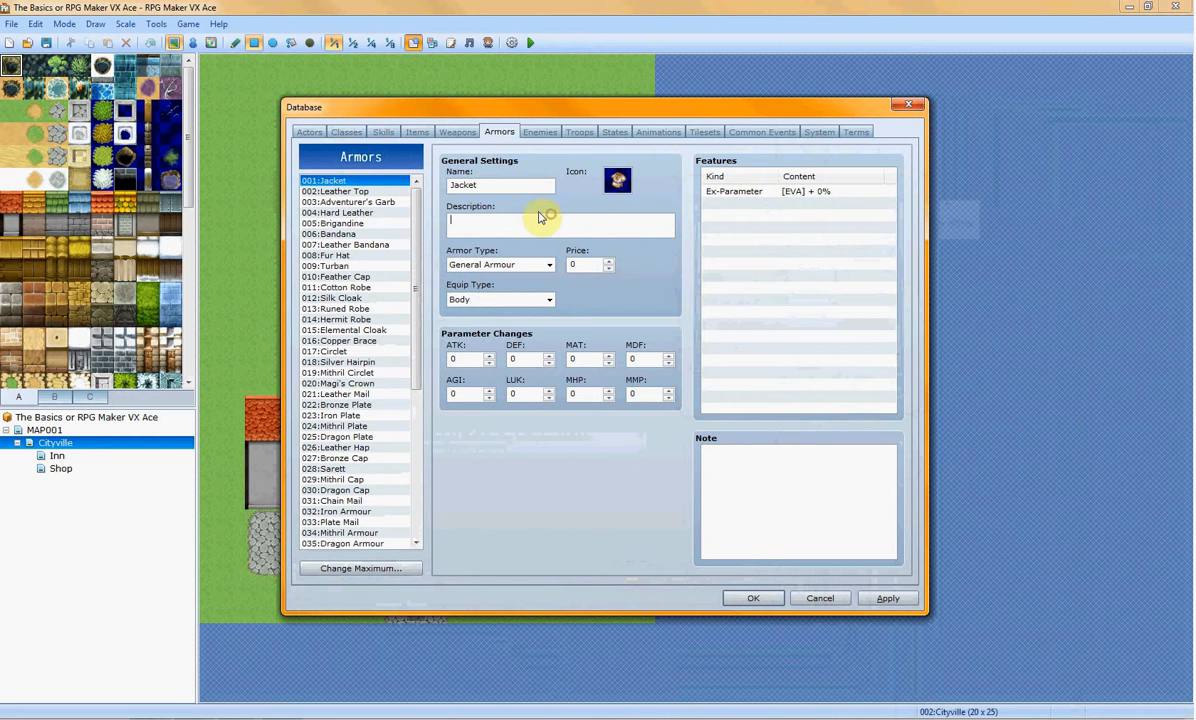
text(A)
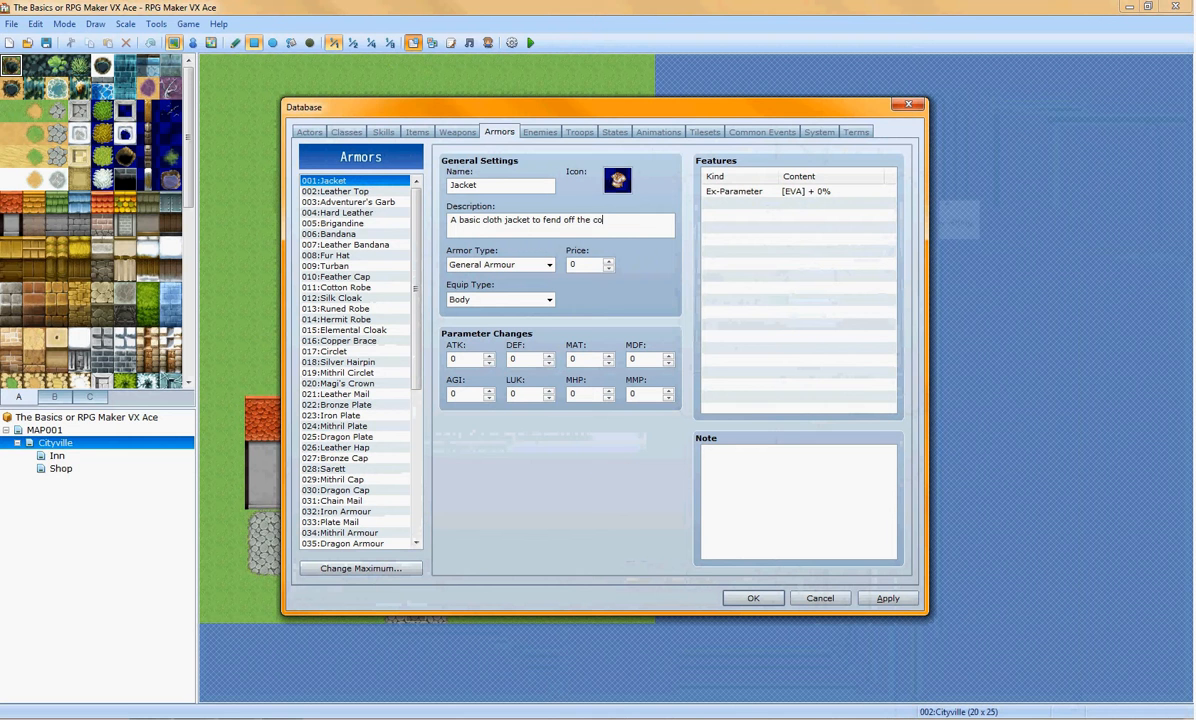
Keep General Armour as the Jacket's armor type, set its price to 50 and DEF to 1, and accept the database changes
click(549, 266)
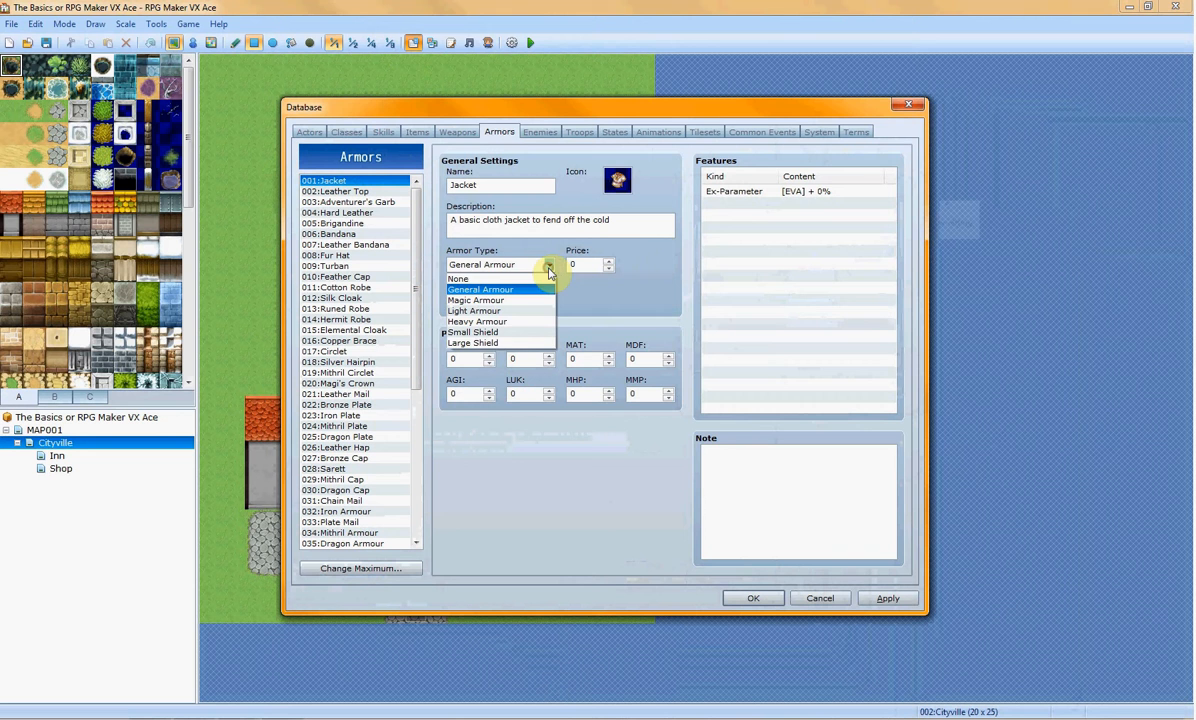
click(535, 289)
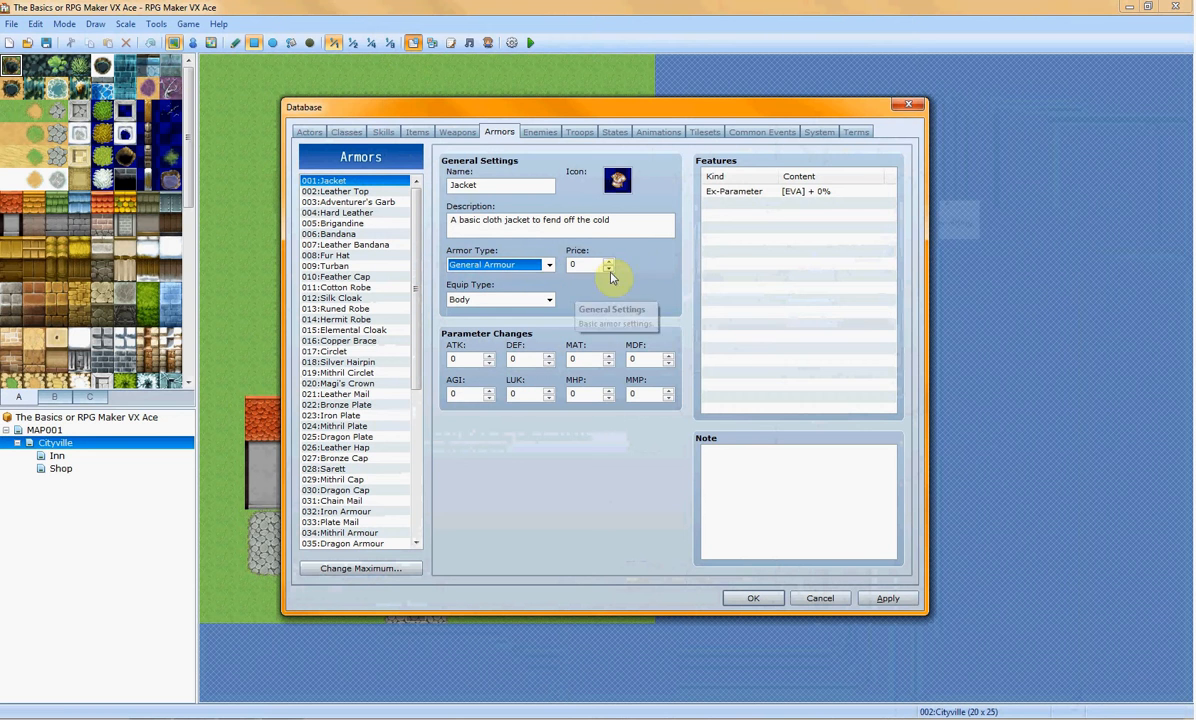
click(594, 262)
text(50)
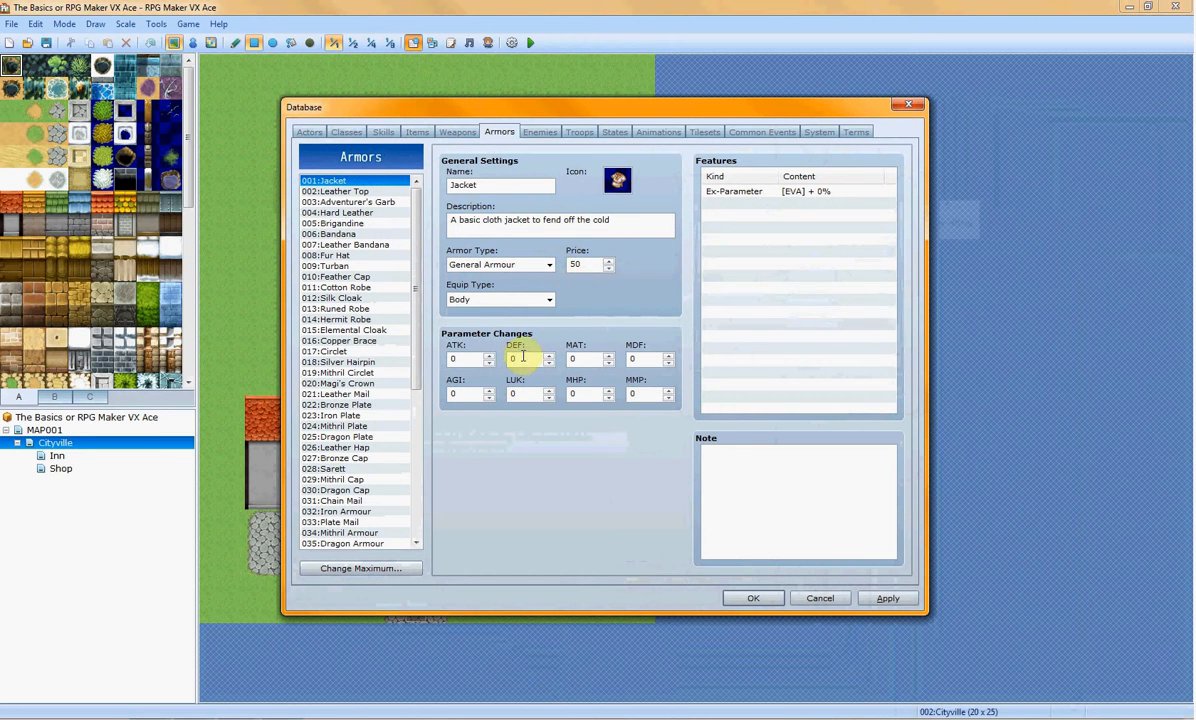
key(Return)
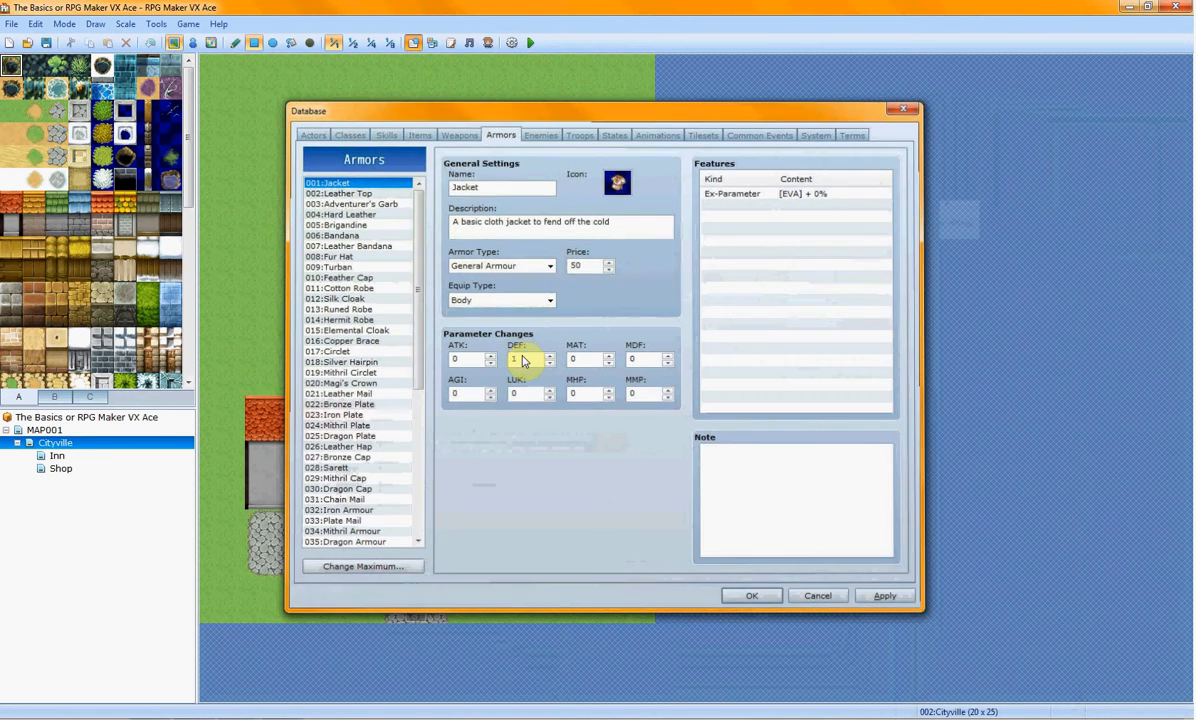
Reopen the database and change the Jacket's icon to a green garment
click(410, 43)
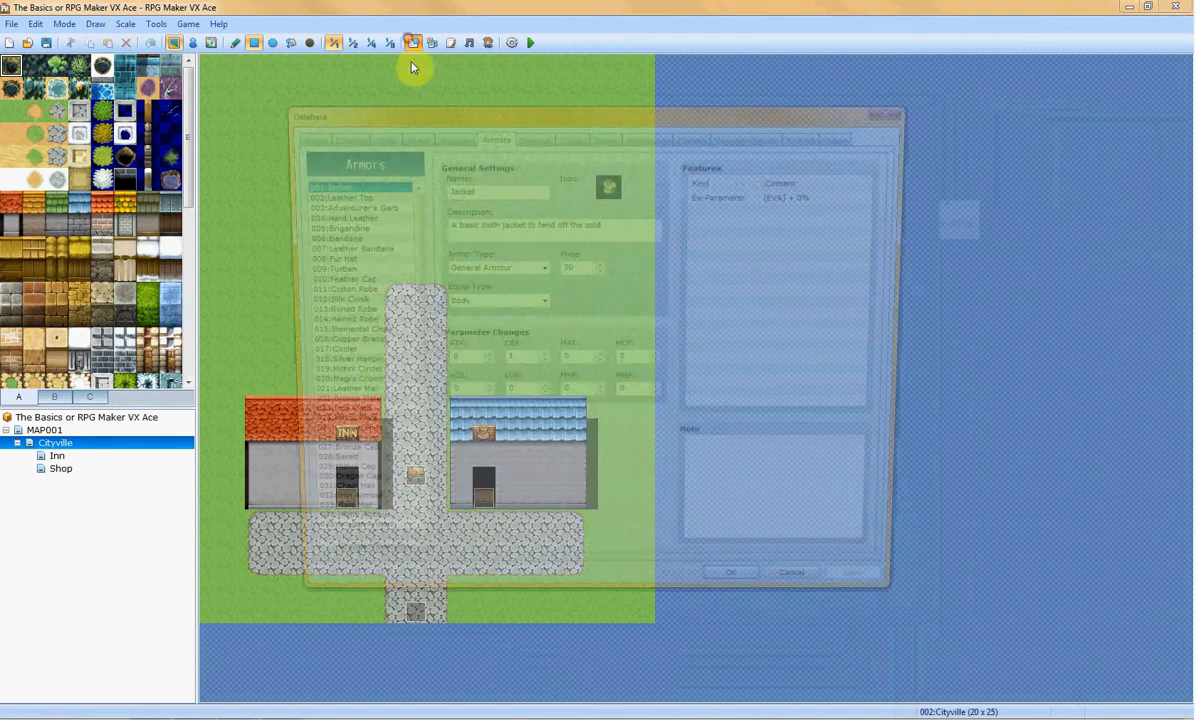
double_click(609, 182)
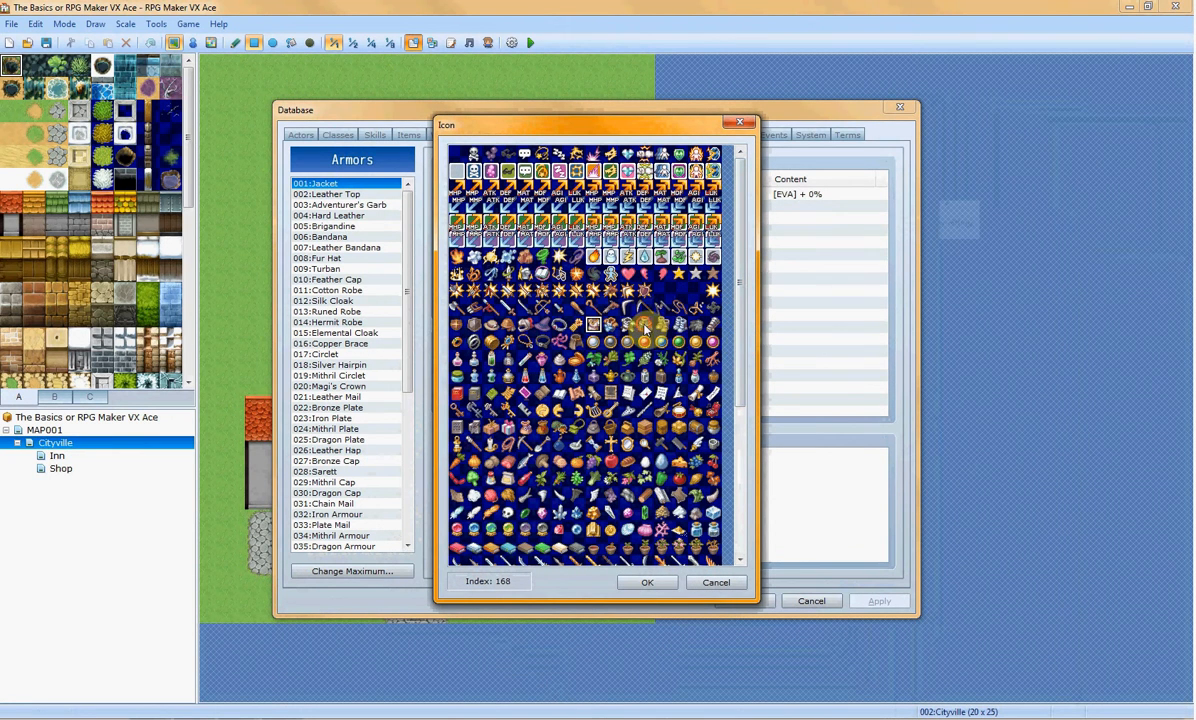
scroll(645, 326, down, 3)
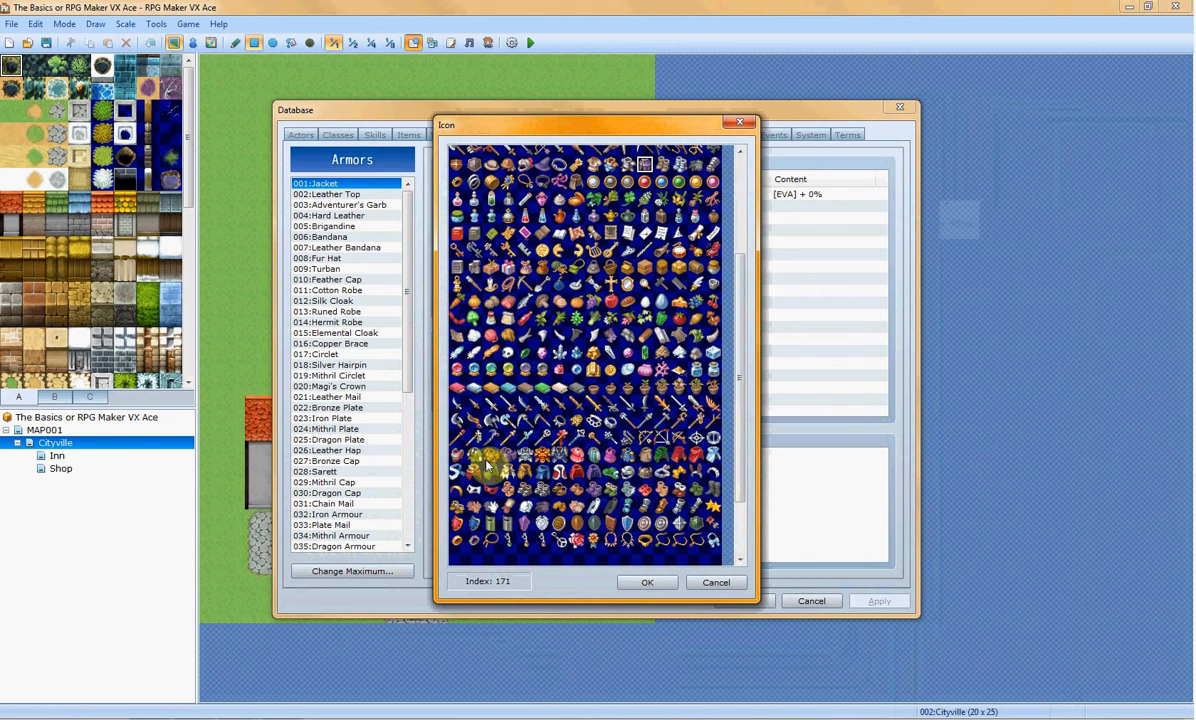
double_click(661, 462)
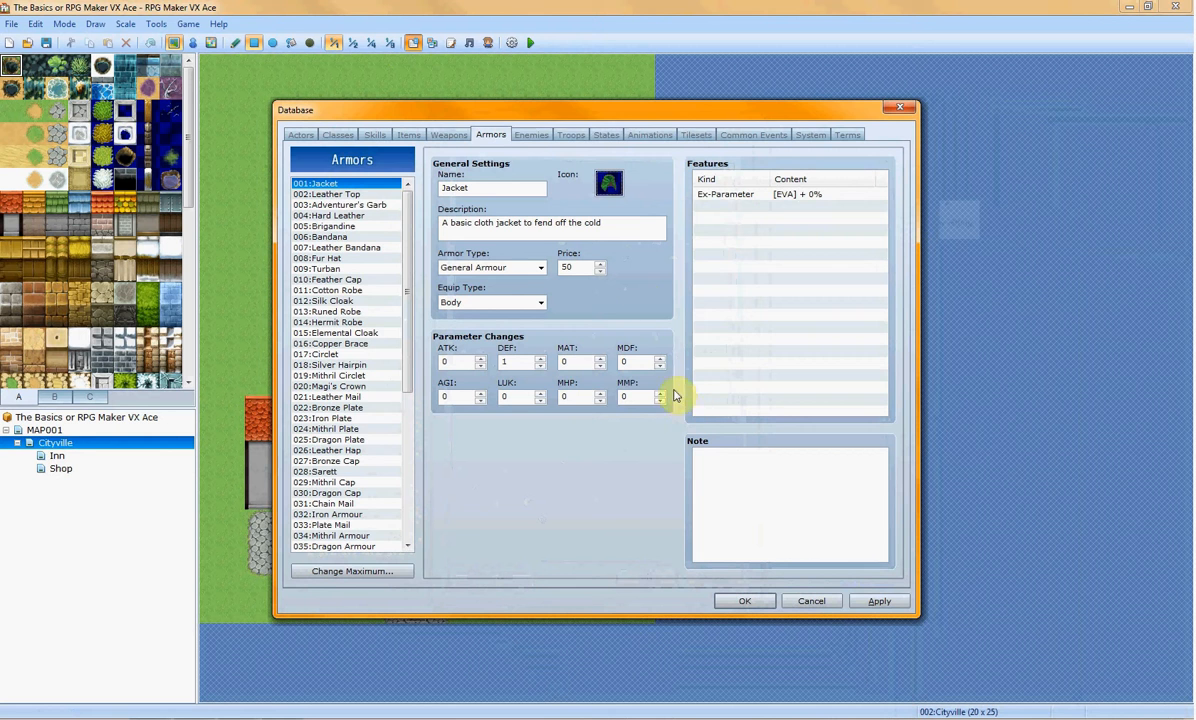
click(430, 134)
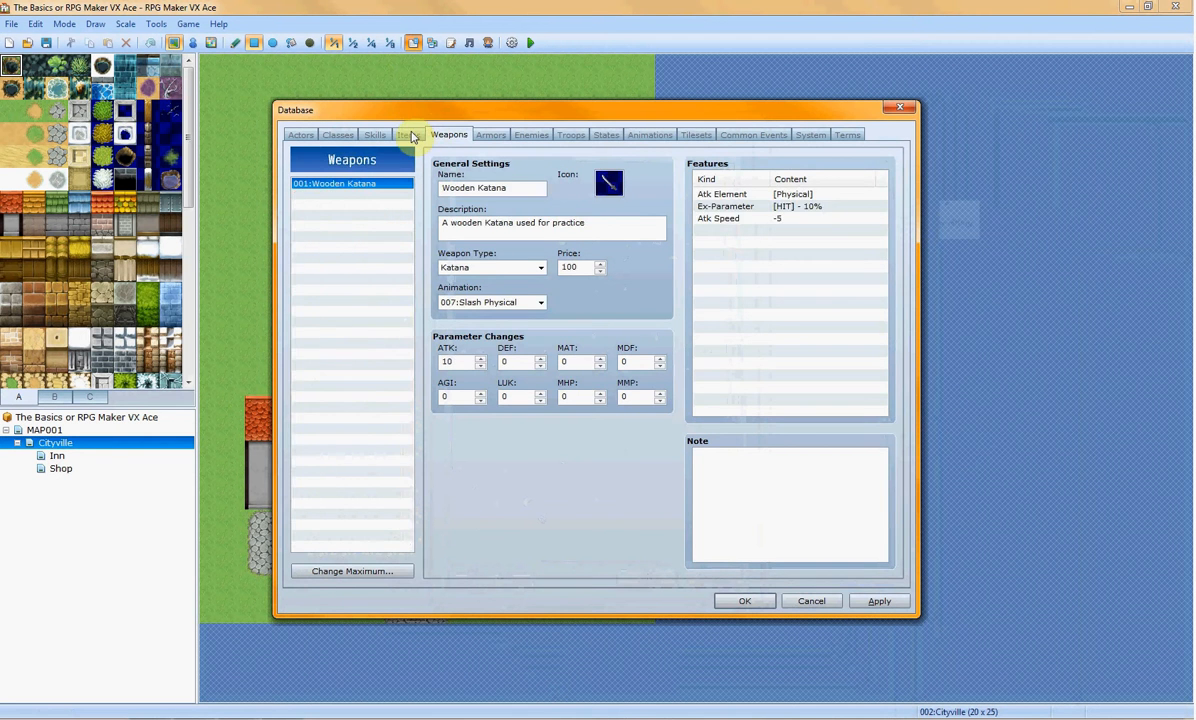
click(409, 135)
click(449, 135)
click(489, 136)
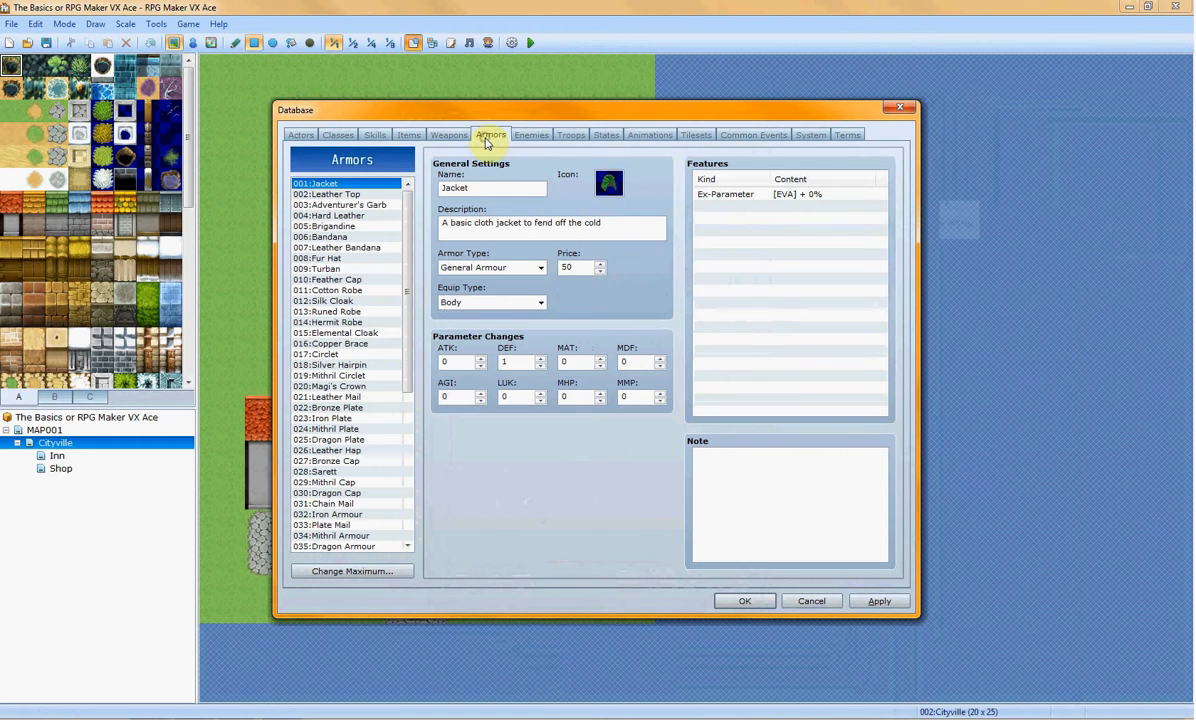
Examine the default enemies and their graphics and stats, from Demon God back to Slime
click(531, 134)
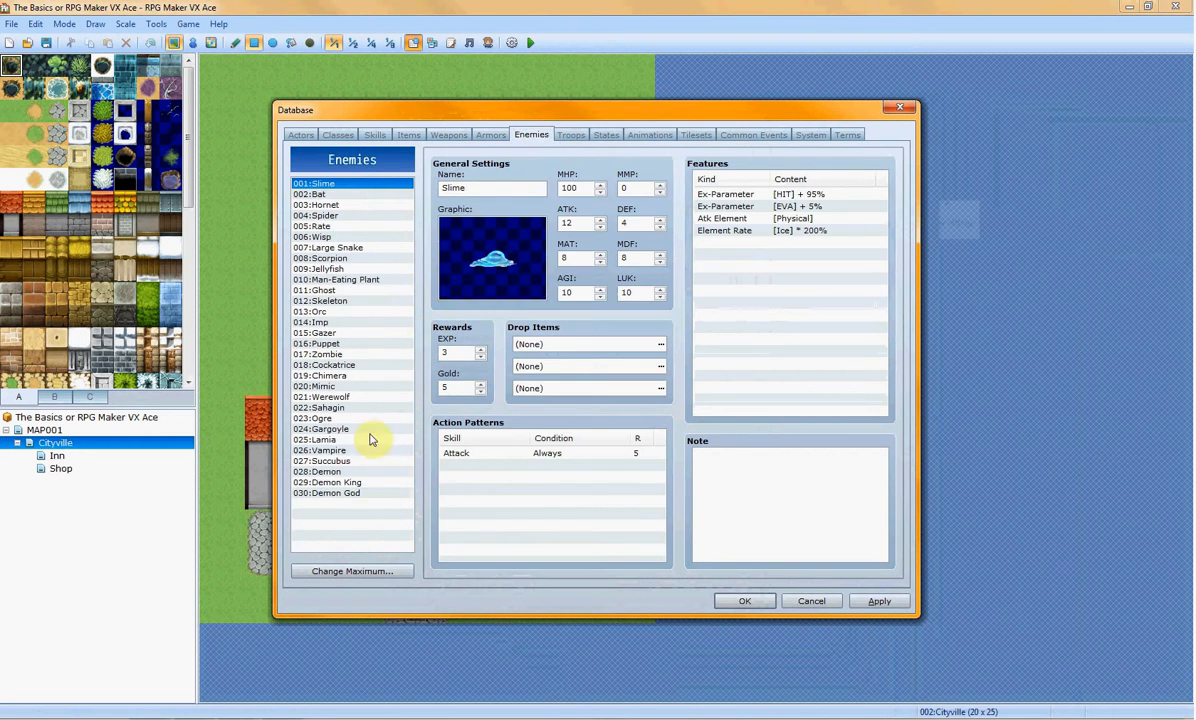
click(352, 494)
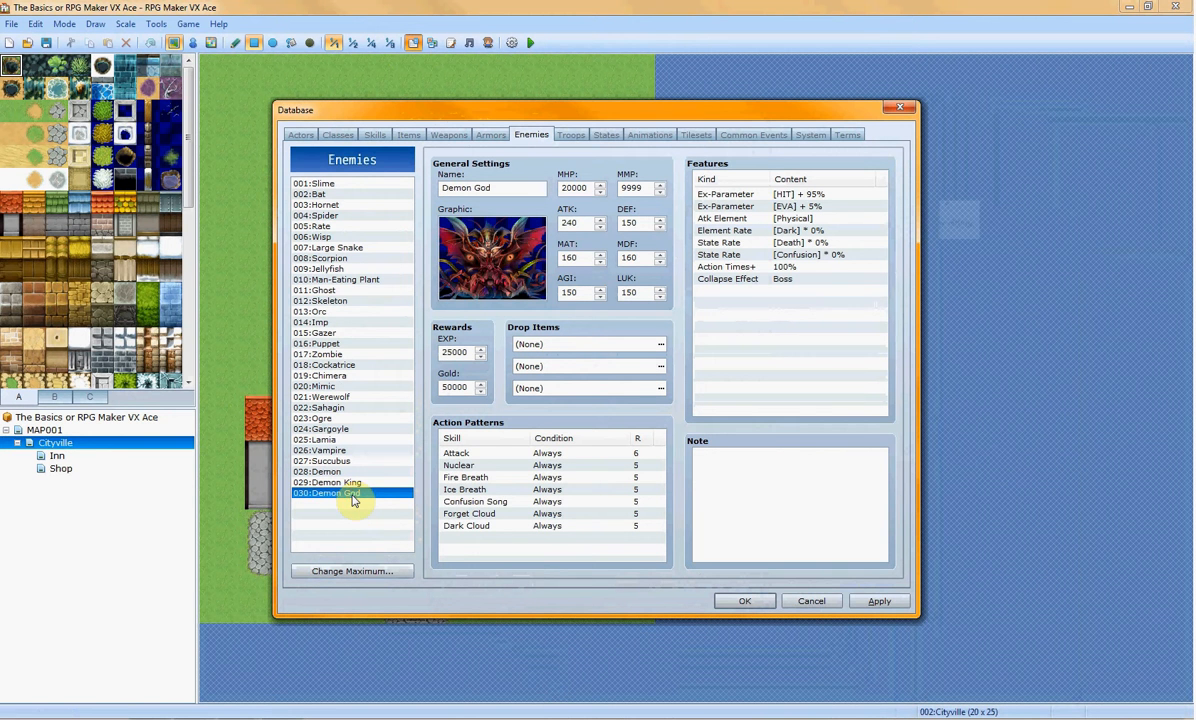
key(Up)
key(Up)
key(Up)
key(Up)
key(Up)
key(Up)
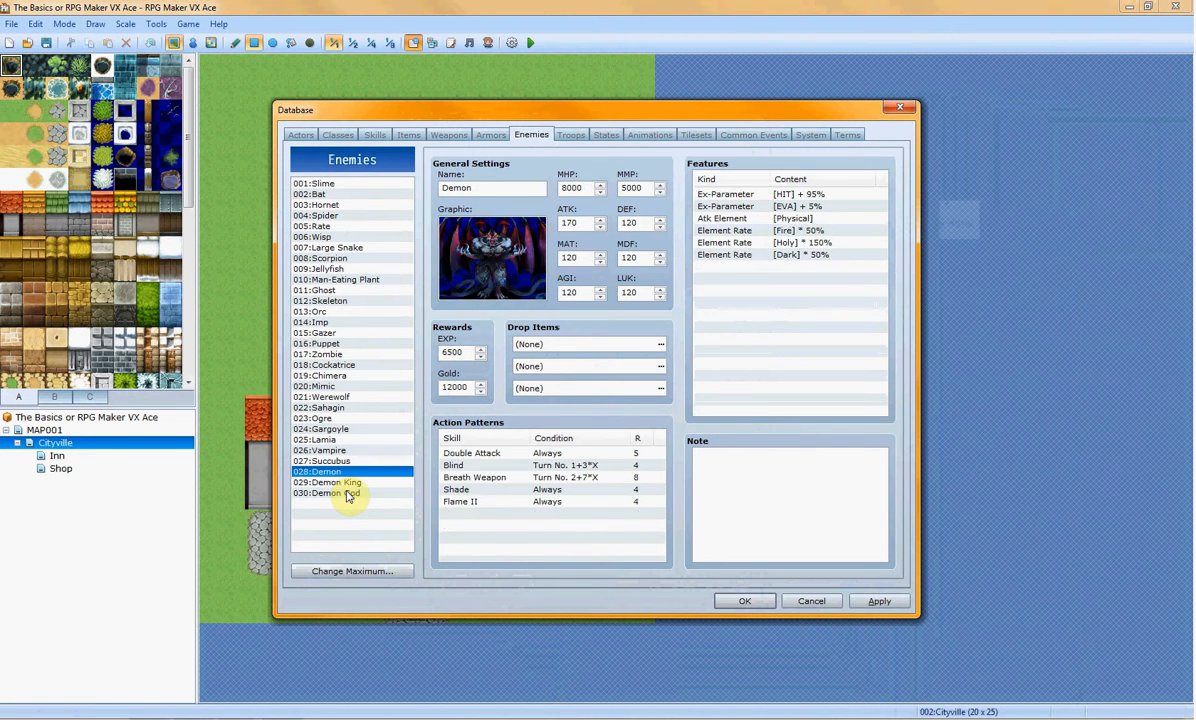
key(Up)
key(Up)
key(Up)
key(Up)
key(Up)
key(Up)
key(Up)
key(Up)
key(Up)
key(Up)
key(Up)
key(Up)
key(Up)
key(Up)
key(Up)
key(Up)
key(Up)
key(Up)
key(Up)
key(Up)
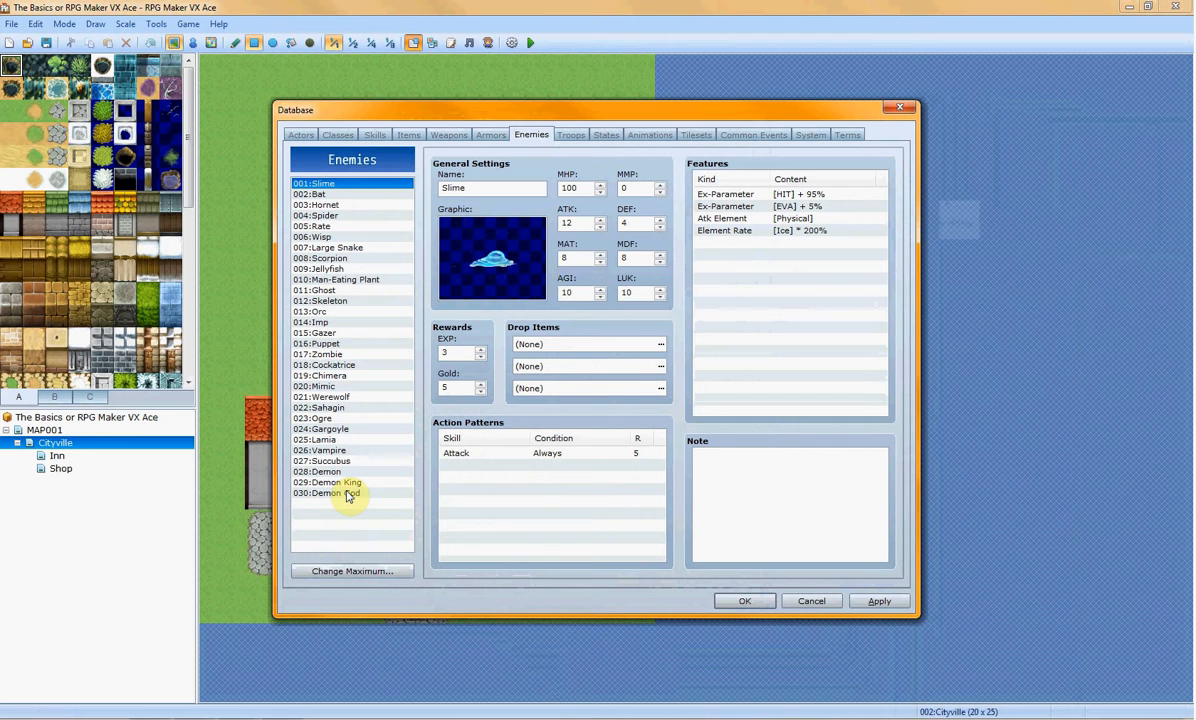
Reduce the maximum number of enemies to 1, keeping only Slime
click(352, 571)
text(1)
click(384, 569)
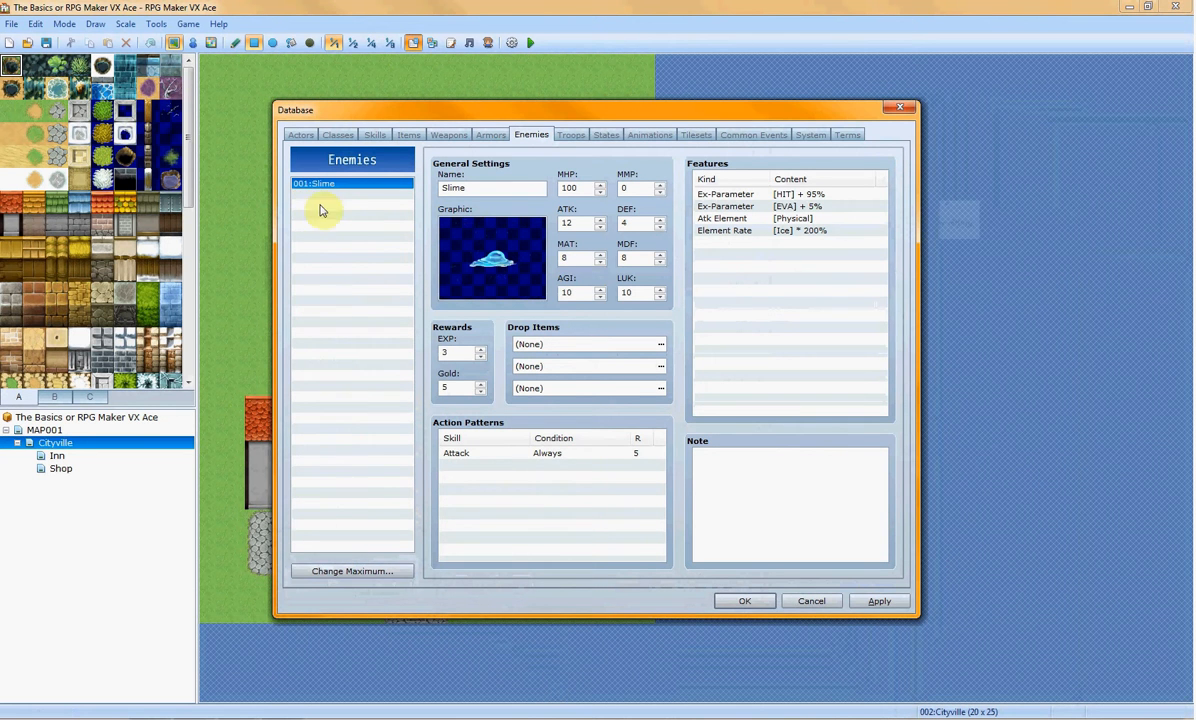
drag(811, 275, 755, 199)
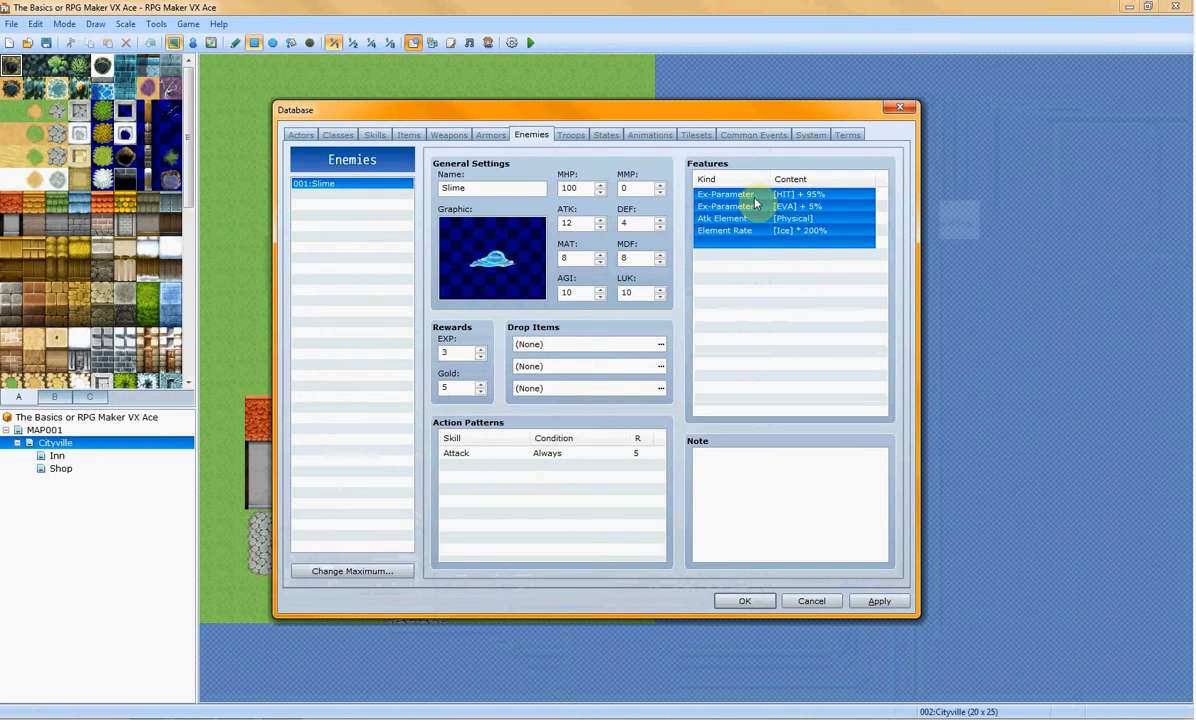
click(347, 341)
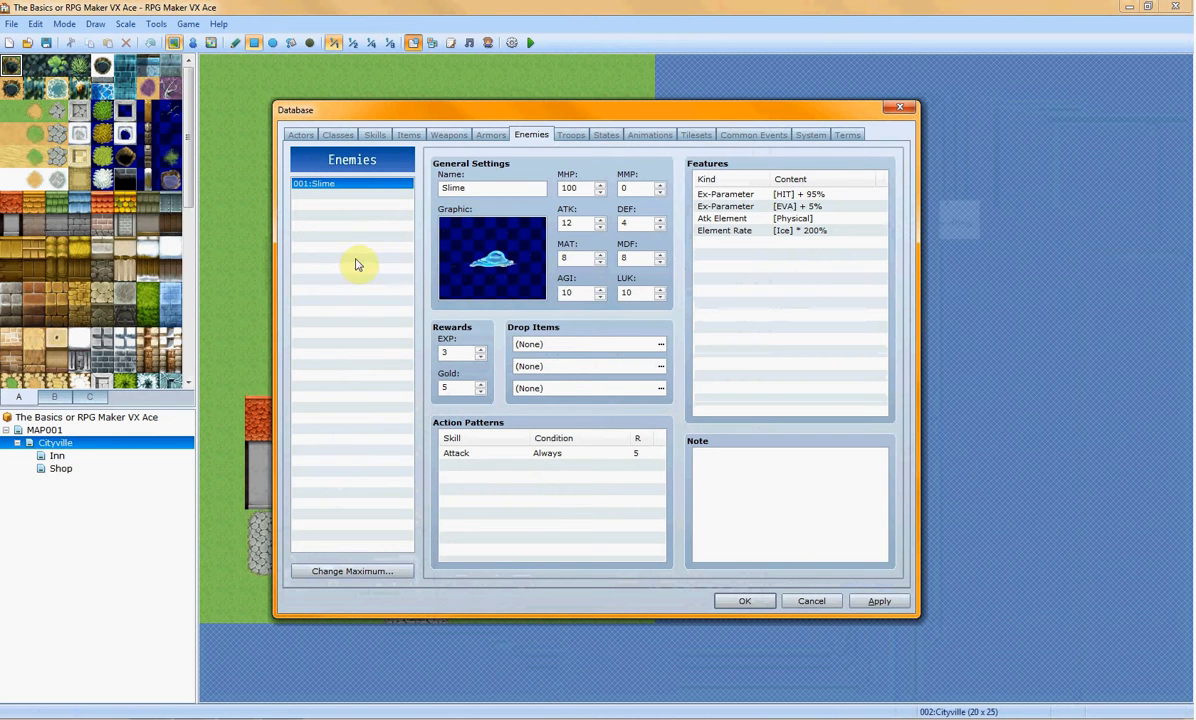
Change the Slime's battler graphic to Rat with its hue shifted about a third along the range, and rename the enemy Rat
double_click(484, 268)
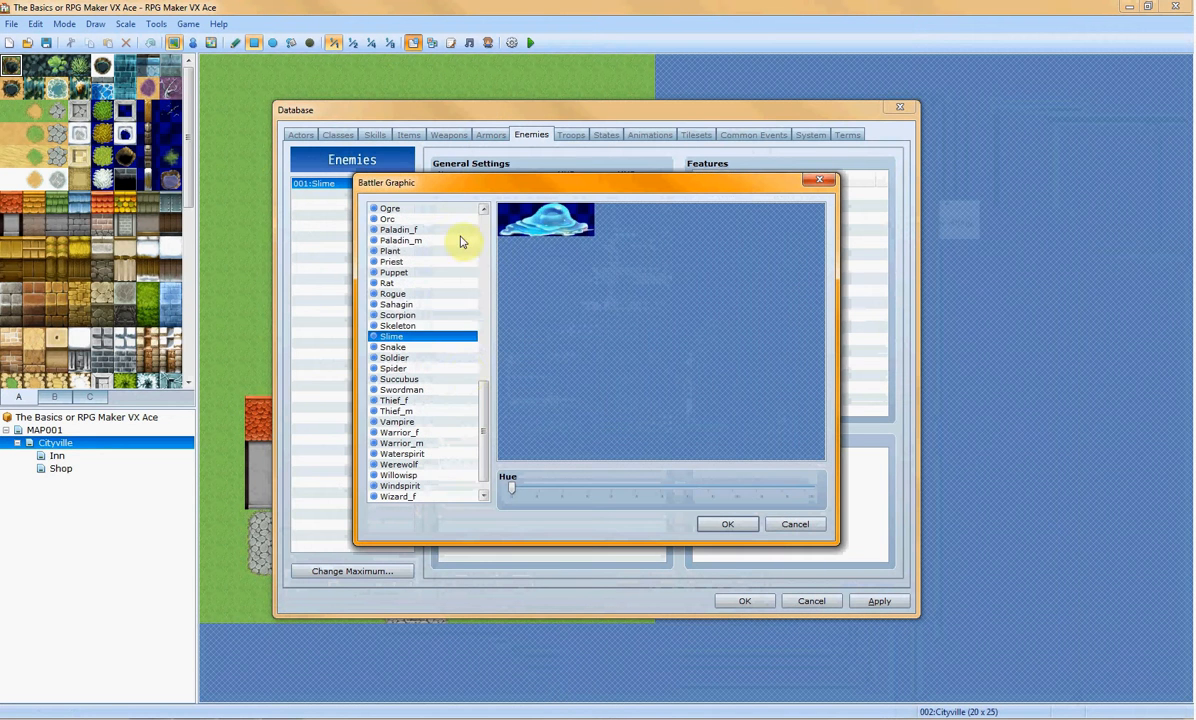
scroll(487, 398, up, 3)
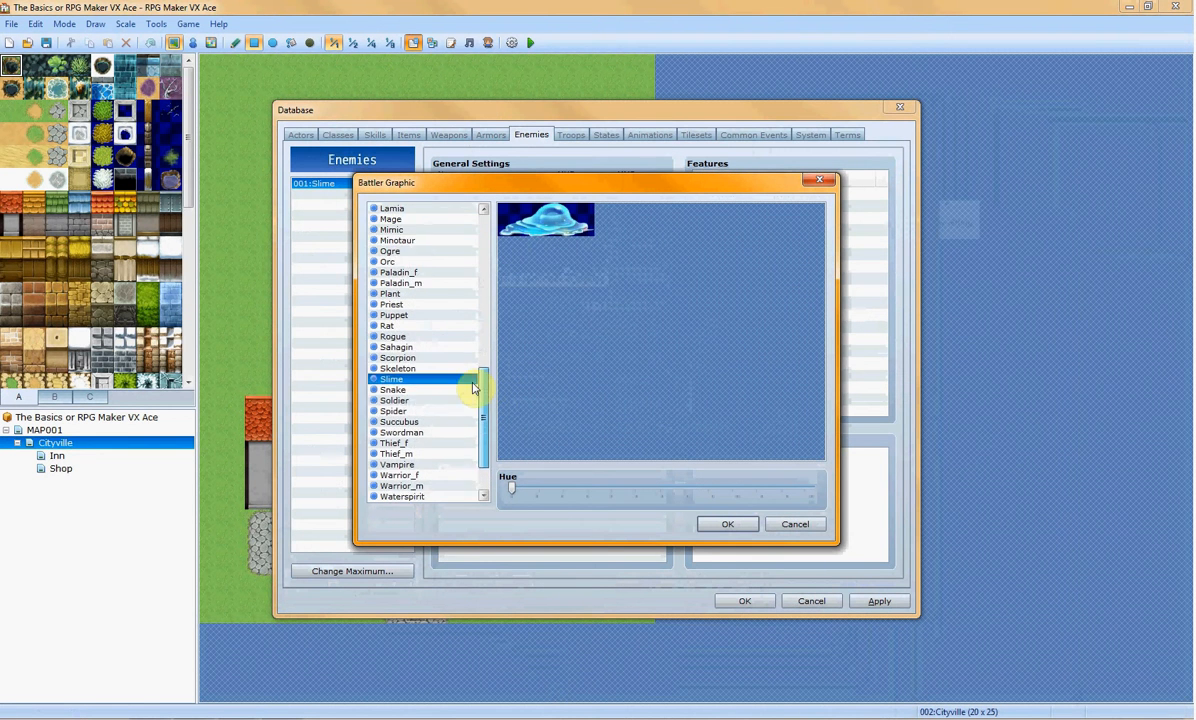
click(448, 379)
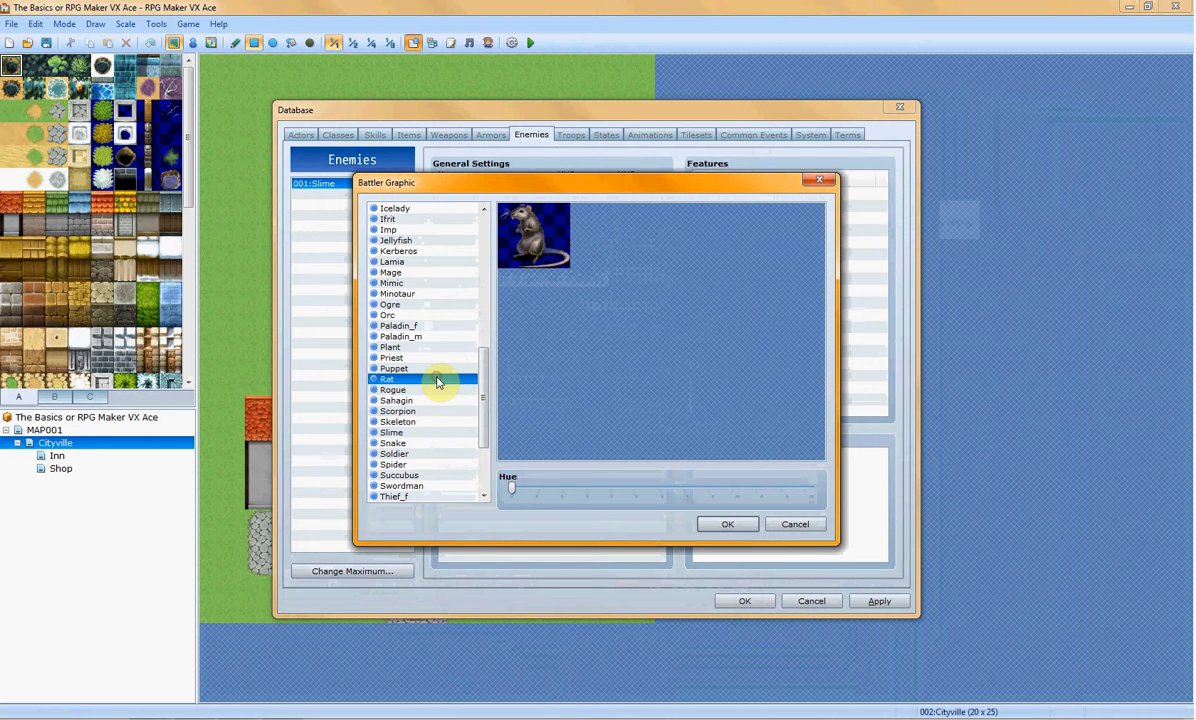
drag(513, 489, 438, 484)
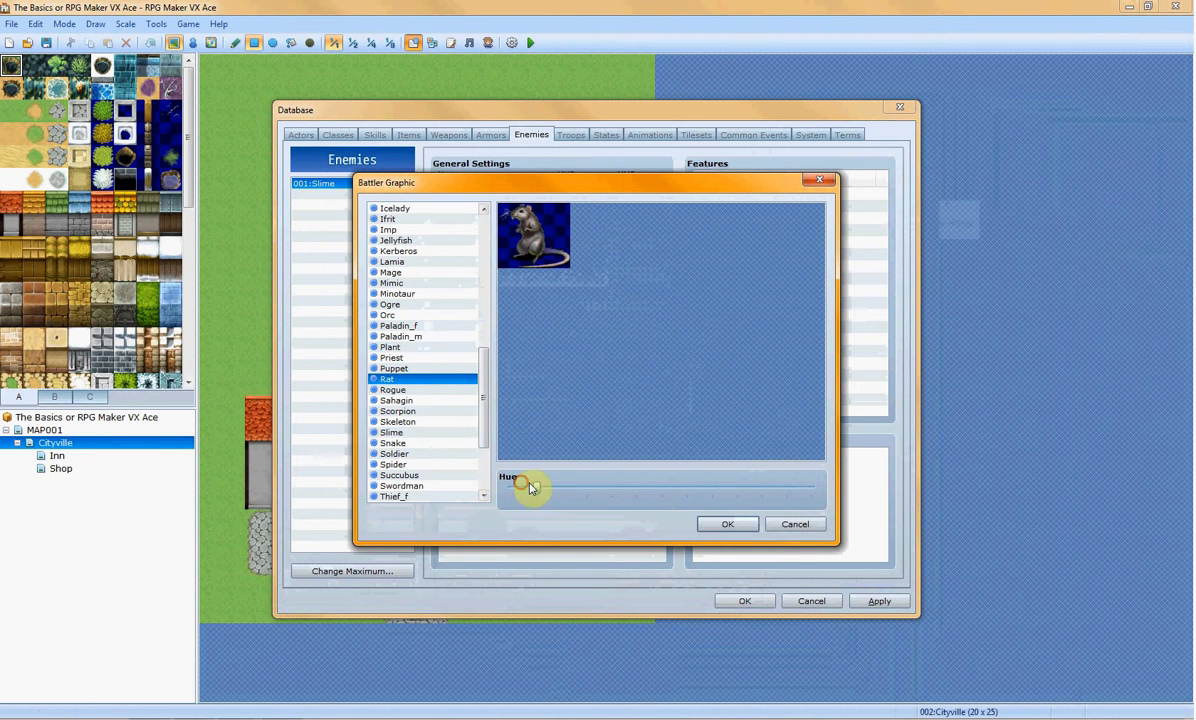
drag(532, 487, 618, 489)
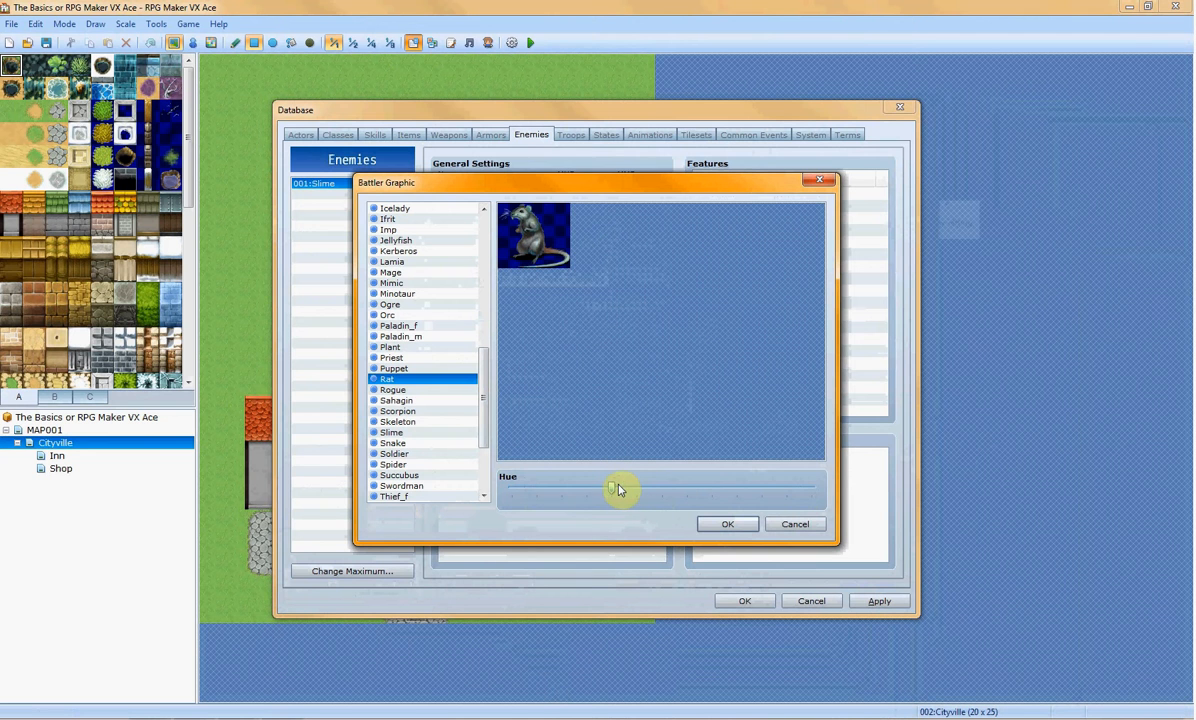
click(727, 524)
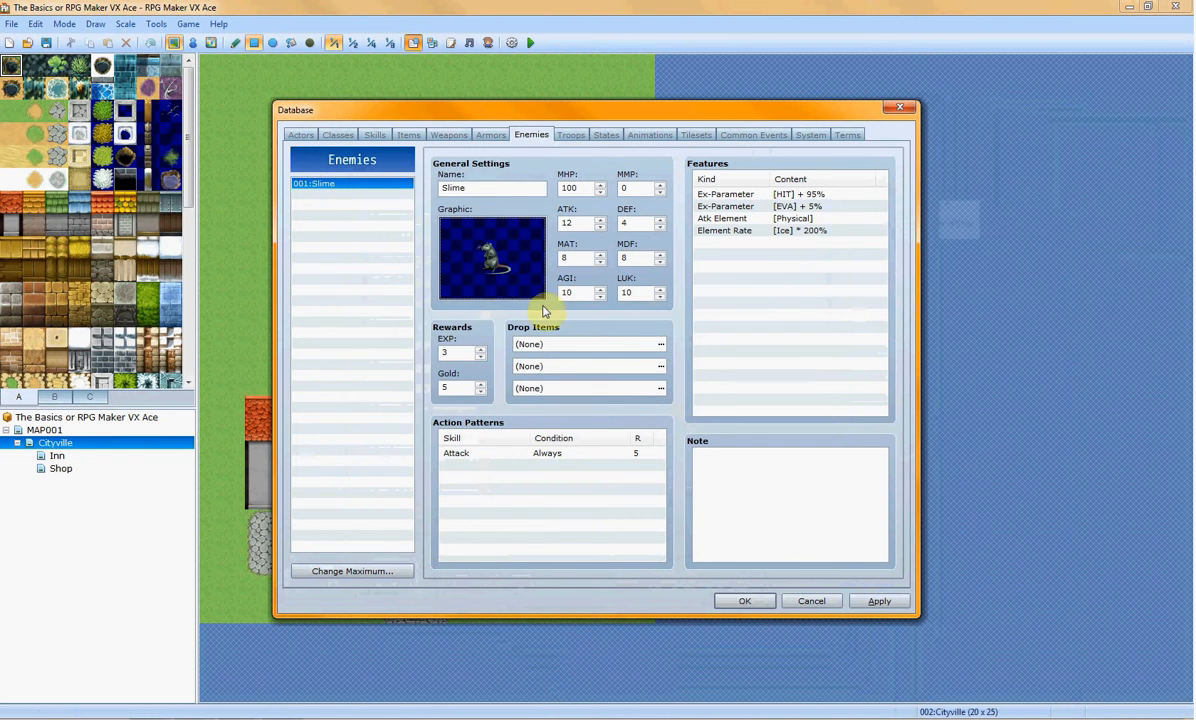
drag(473, 190, 428, 197)
text(Rat)
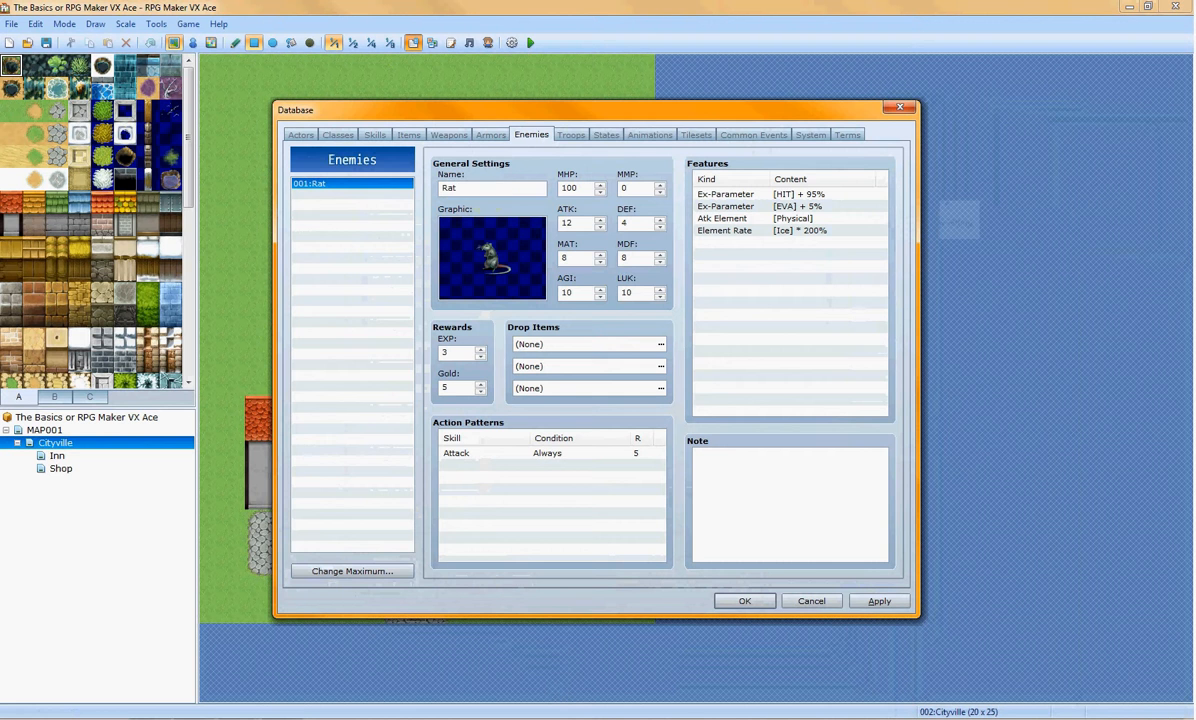
Set the Rat's defense (DEF) to 1
double_click(568, 190)
double_click(566, 222)
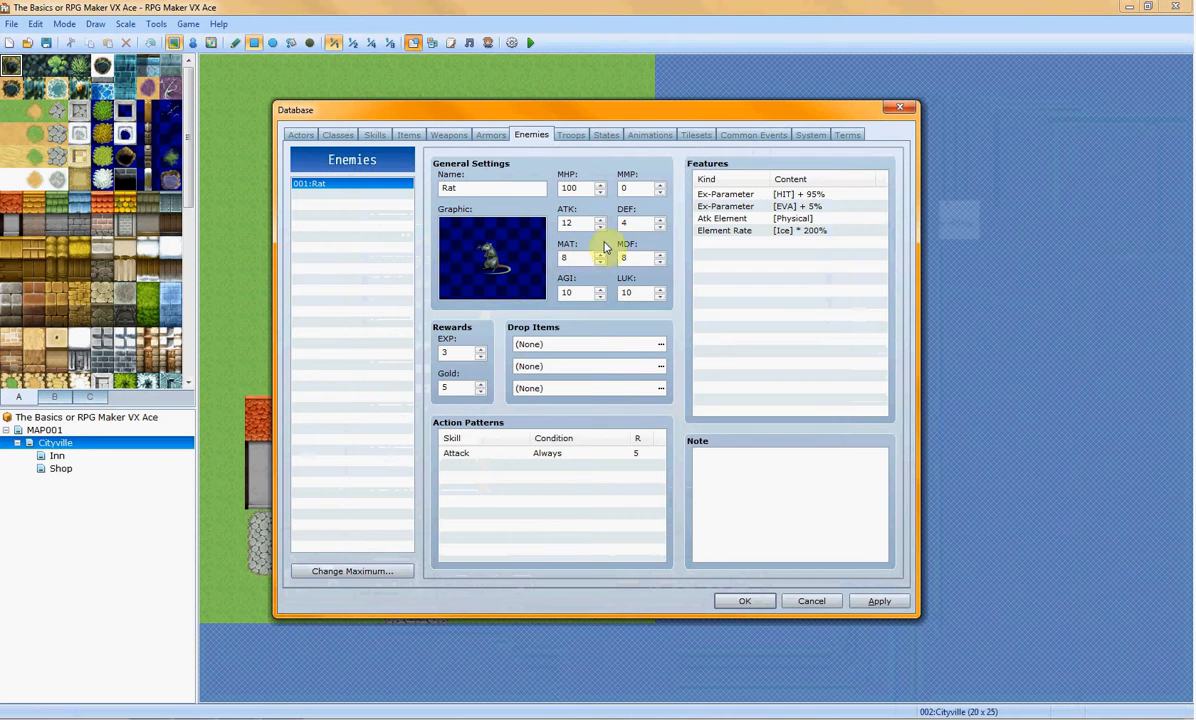
text(0)
click(663, 346)
click(517, 320)
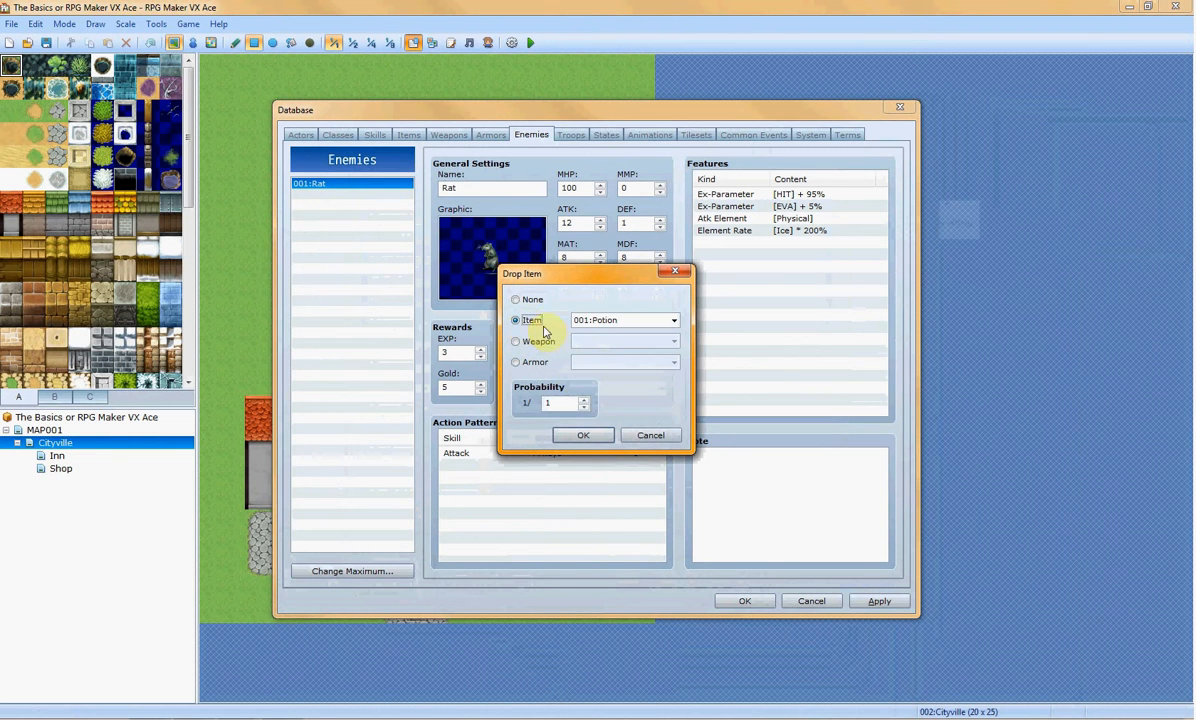
click(553, 343)
click(535, 361)
click(534, 341)
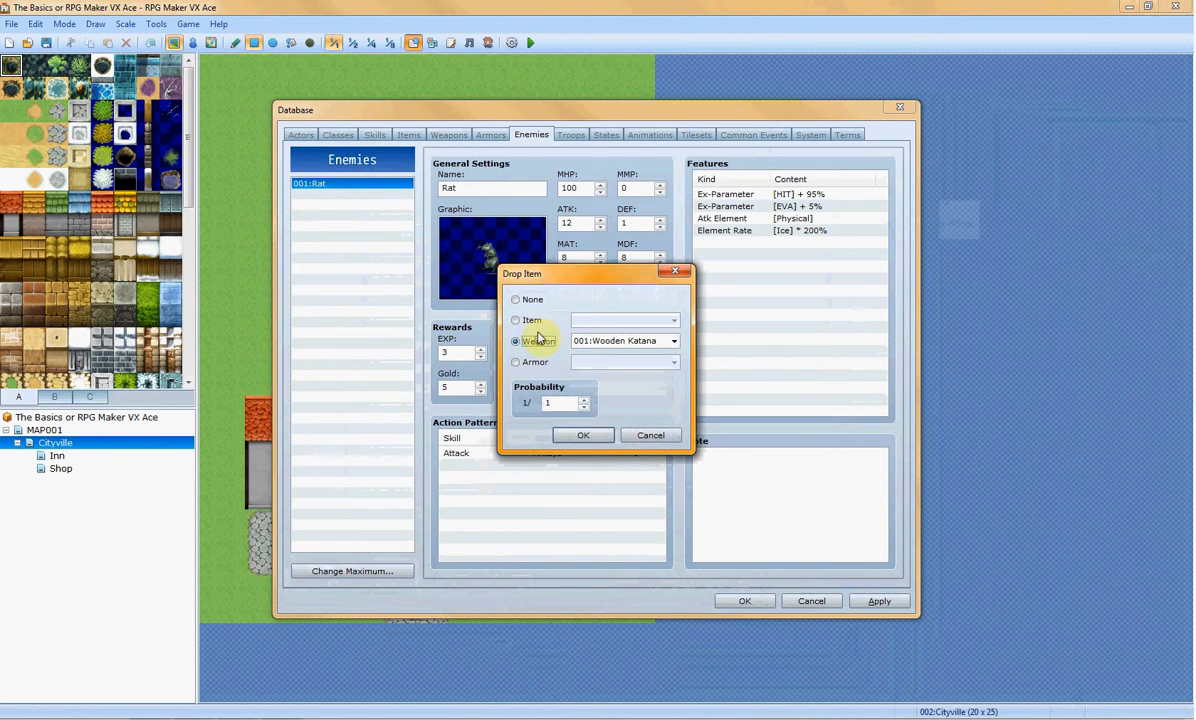
click(531, 320)
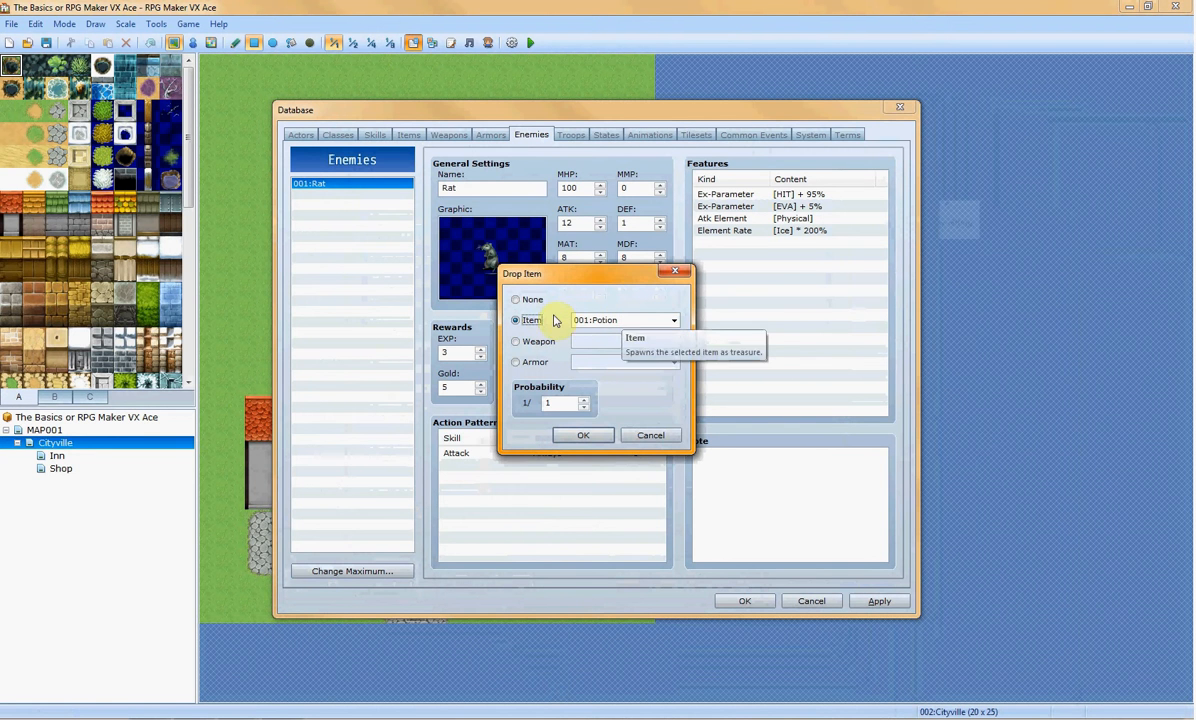
click(628, 437)
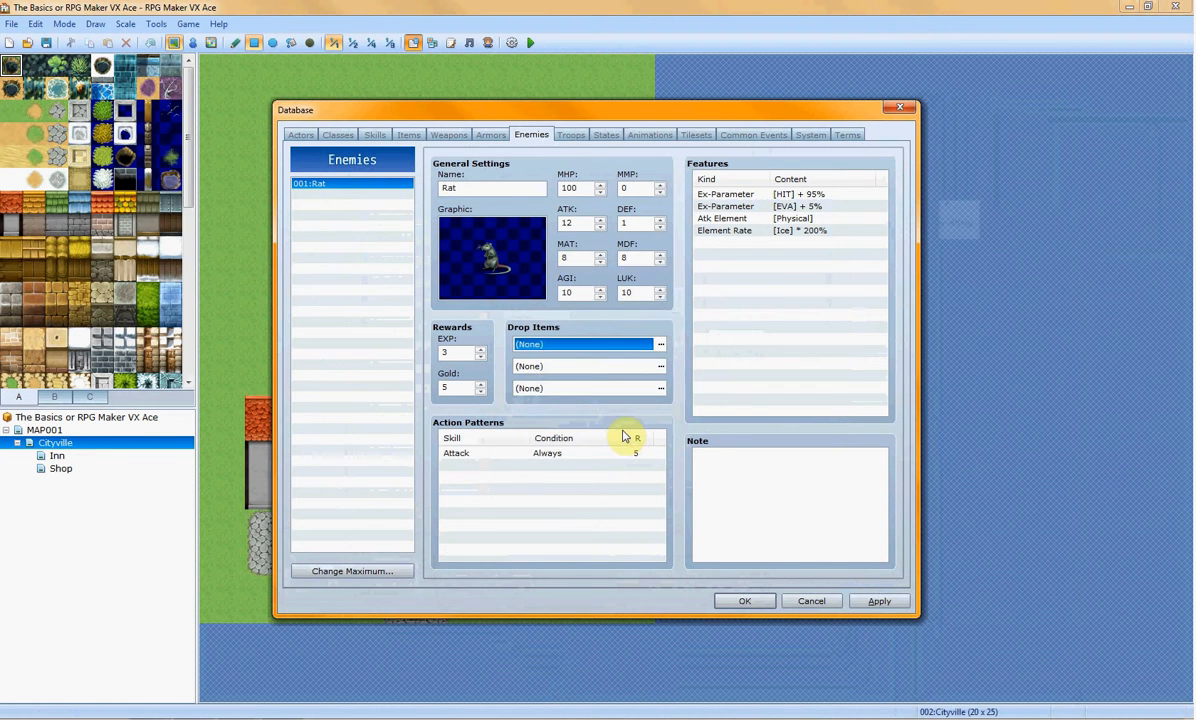
Raise the maximum number of items to 3 and name the new third item Rat Pelt
click(408, 135)
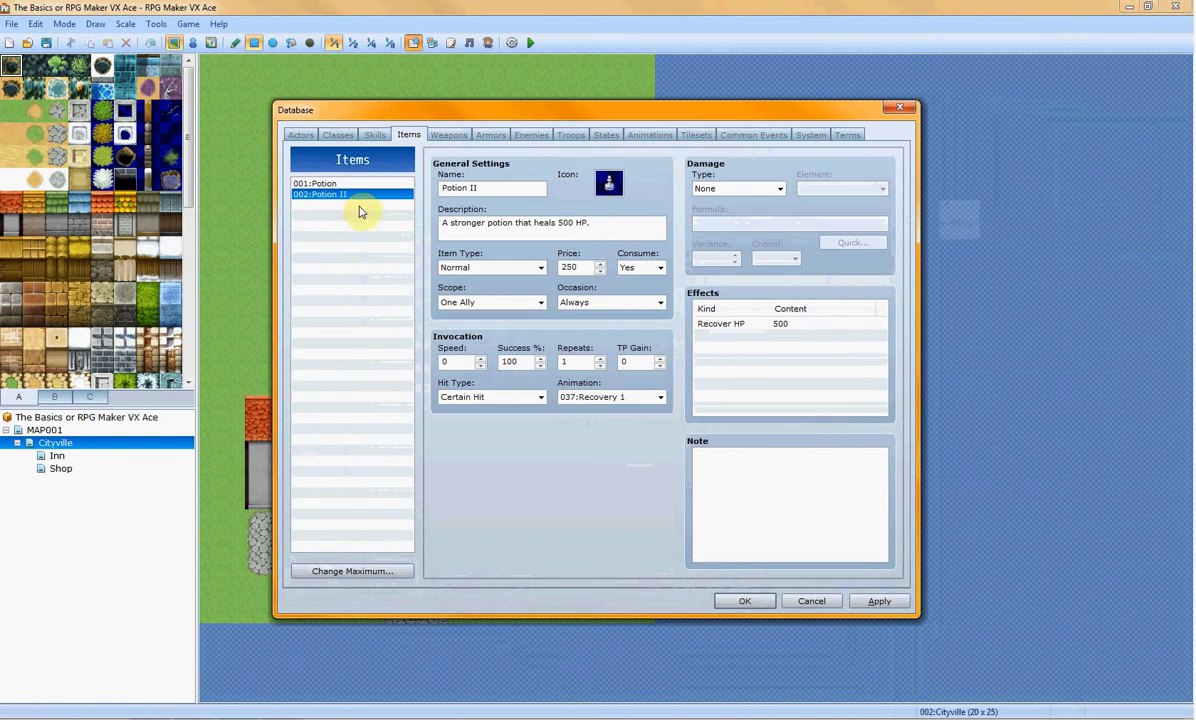
click(372, 571)
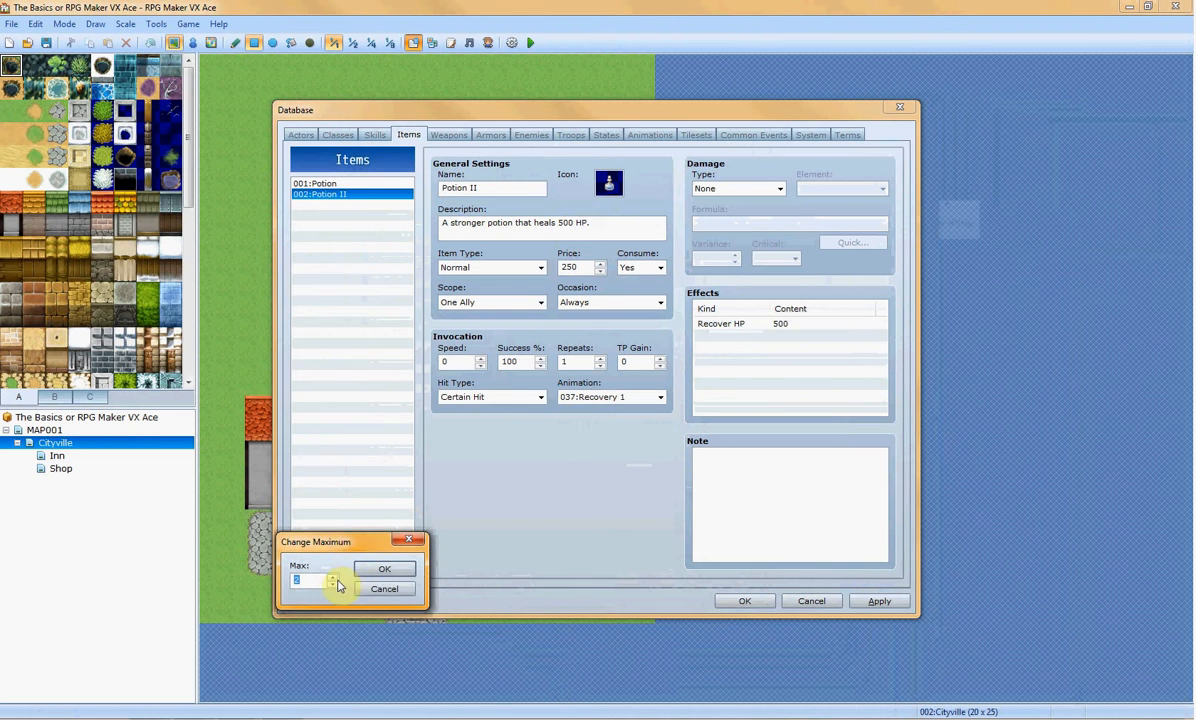
click(334, 579)
click(384, 569)
click(347, 204)
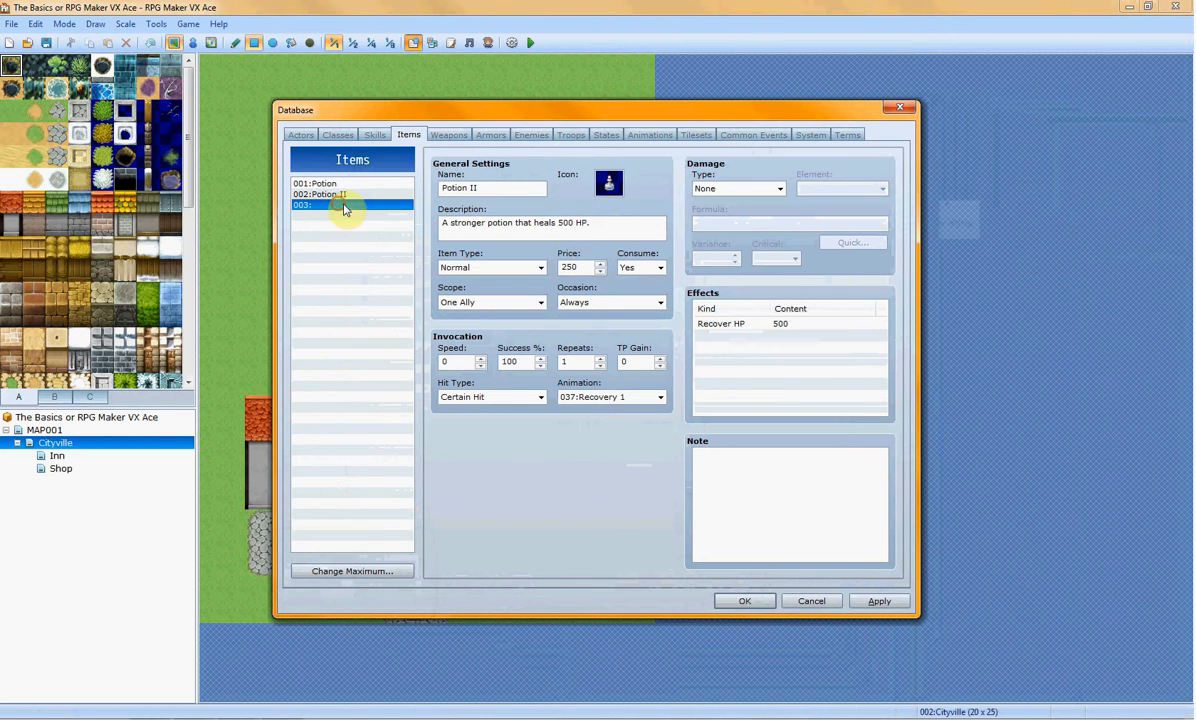
click(455, 188)
text(Rat Pelt)
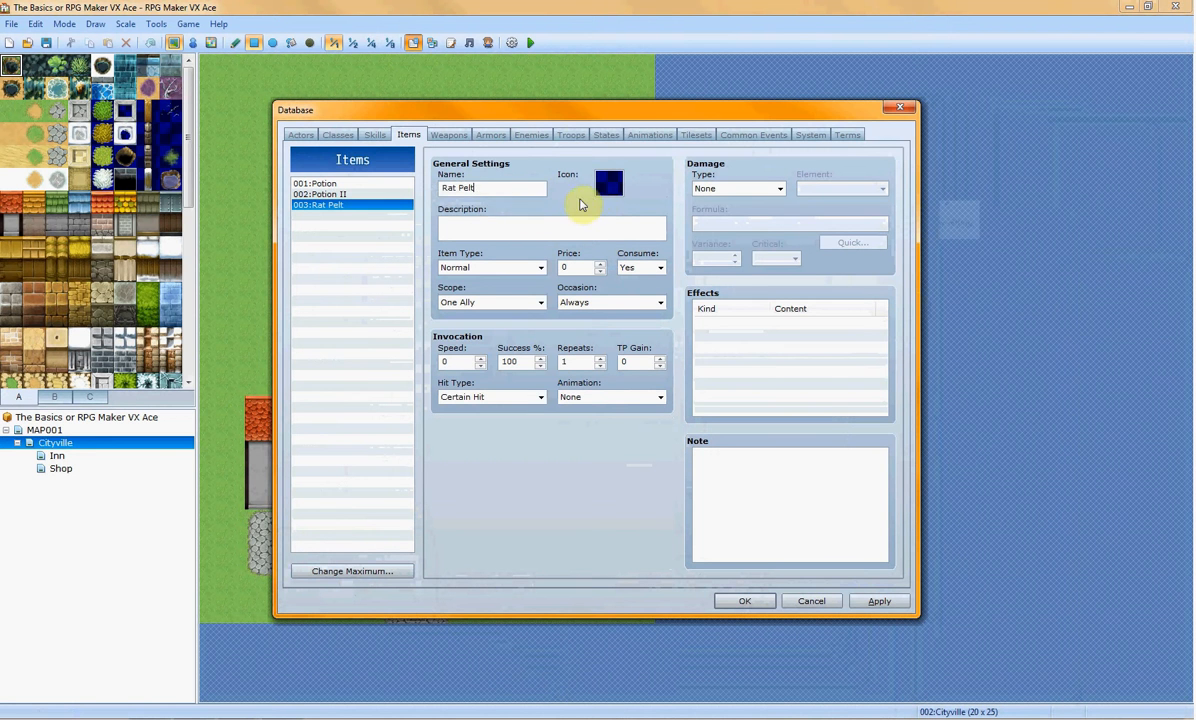
Give the Rat Pelt item a brown animal hide icon
double_click(615, 182)
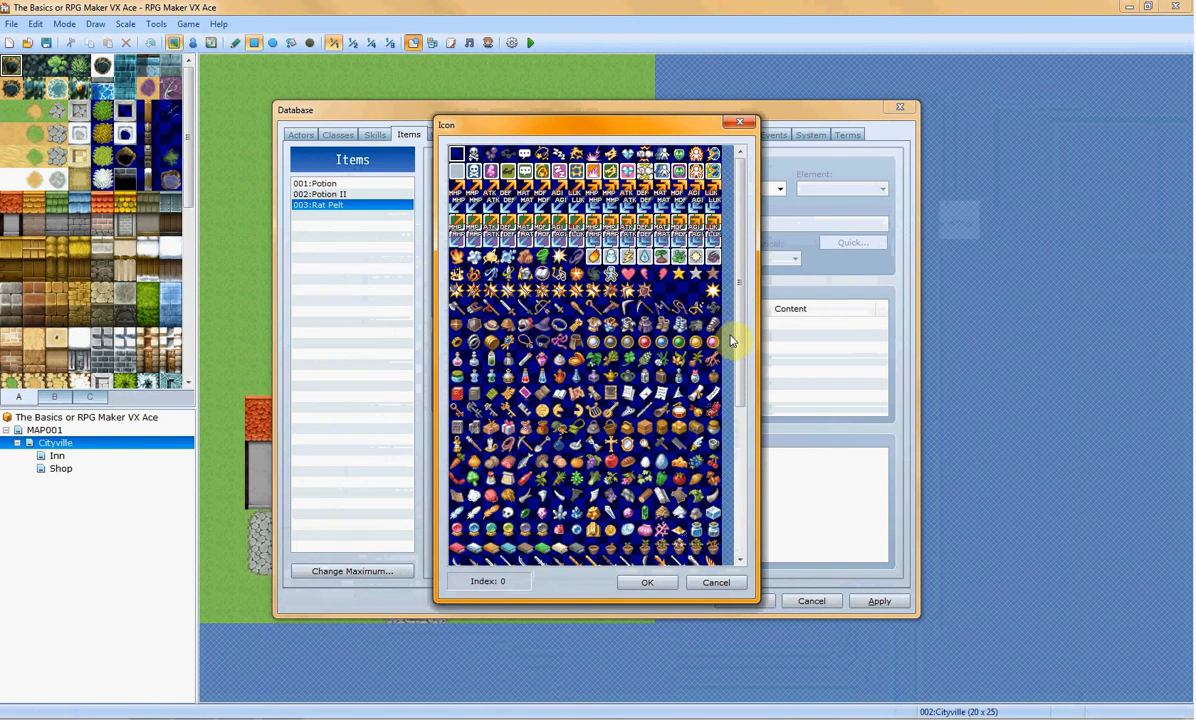
mouse_move(743, 347)
mouse_down()
mouse_move(770, 453)
mouse_move(724, 337)
mouse_up()
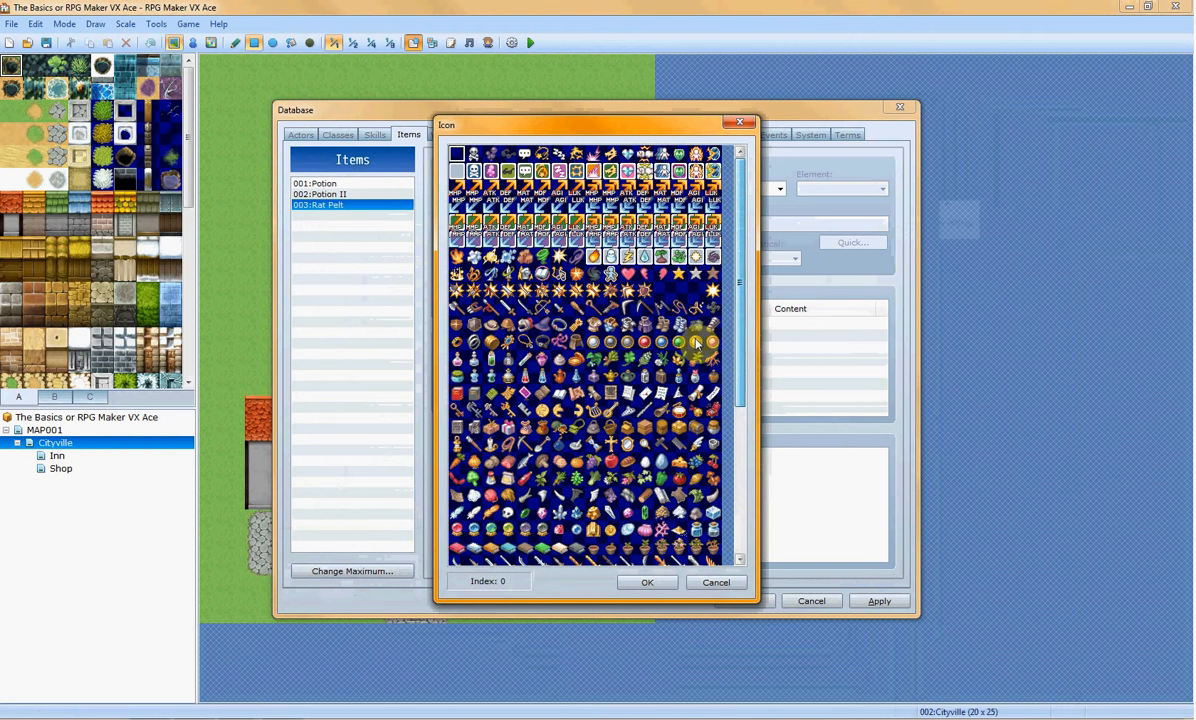
scroll(696, 342, down, 2)
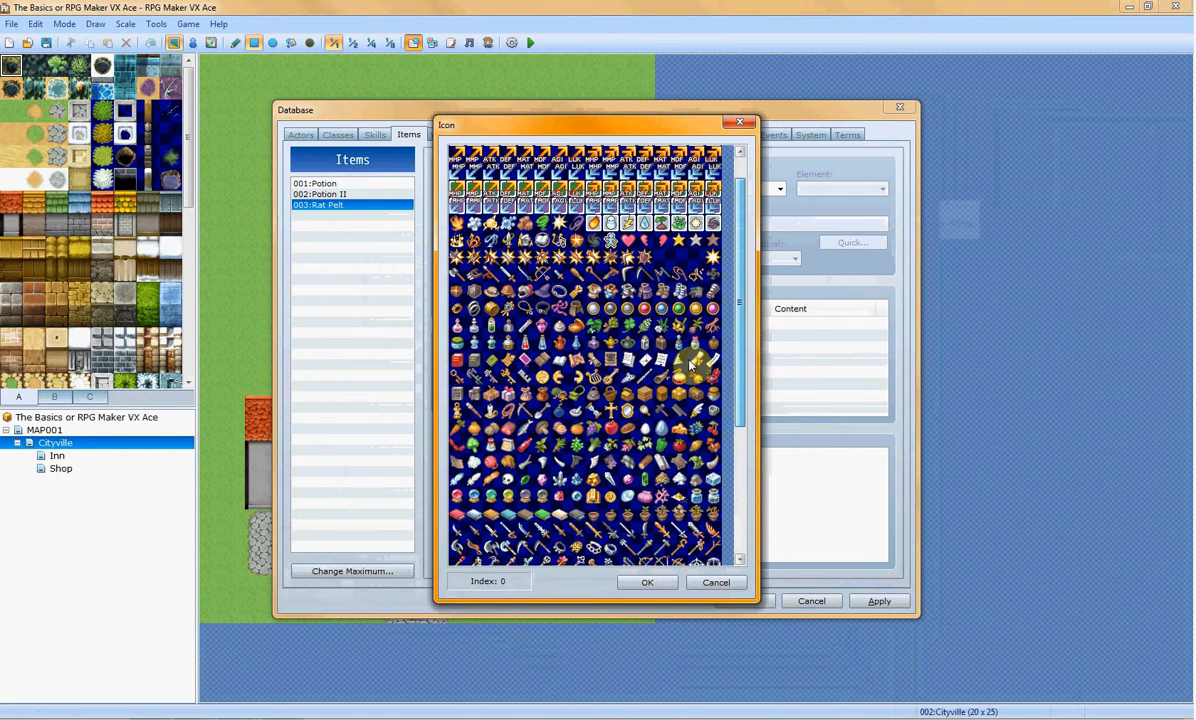
scroll(688, 368, down, 1)
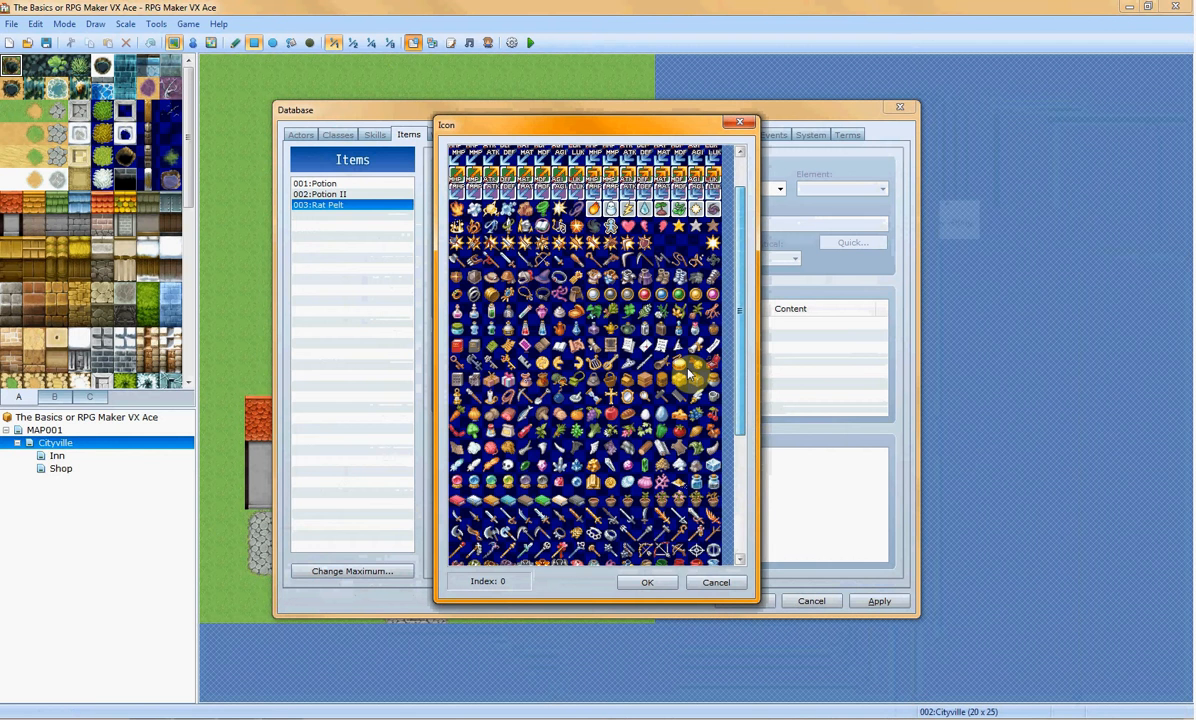
scroll(688, 372, down, 5)
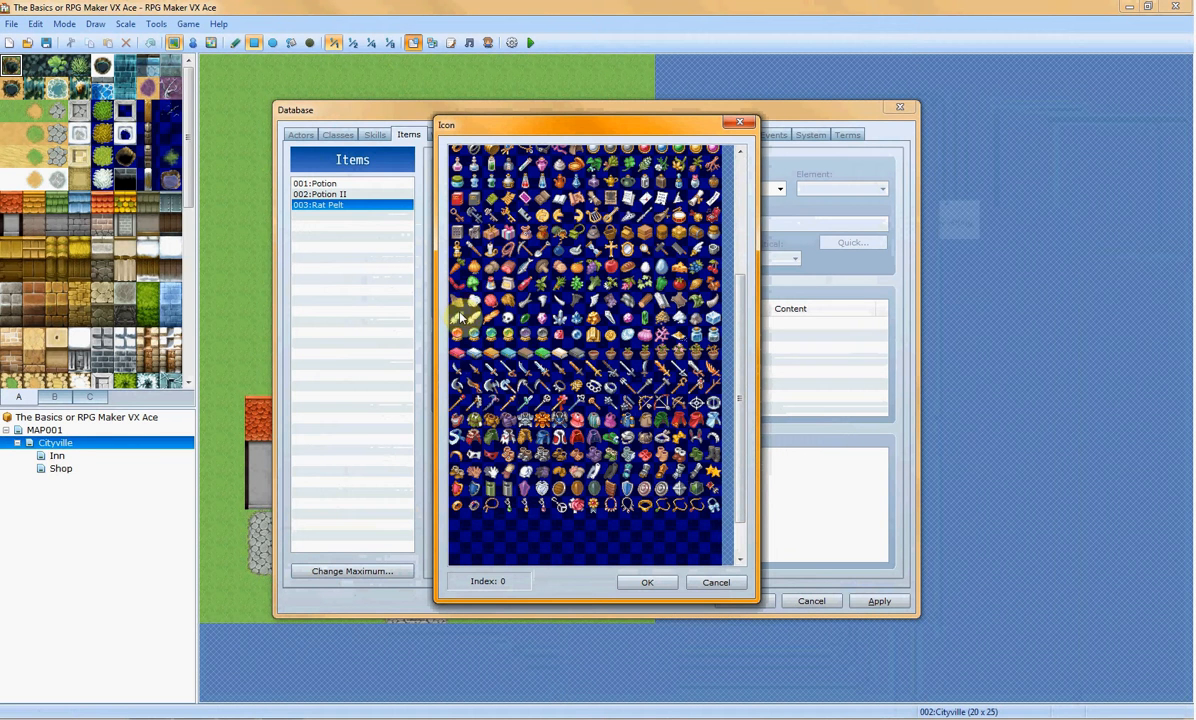
double_click(685, 304)
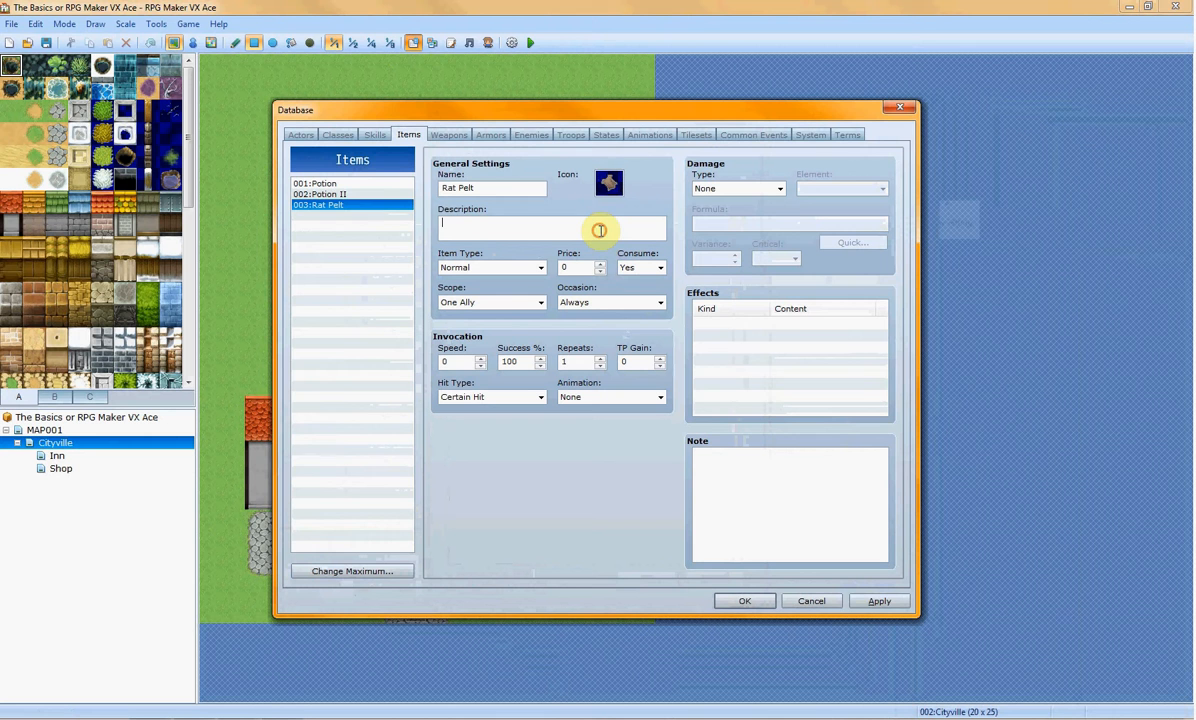
Describe the Rat Pelt as "A pelt skinned off a rat." and set its price to 20
text(A pelt skinned off a rat.)
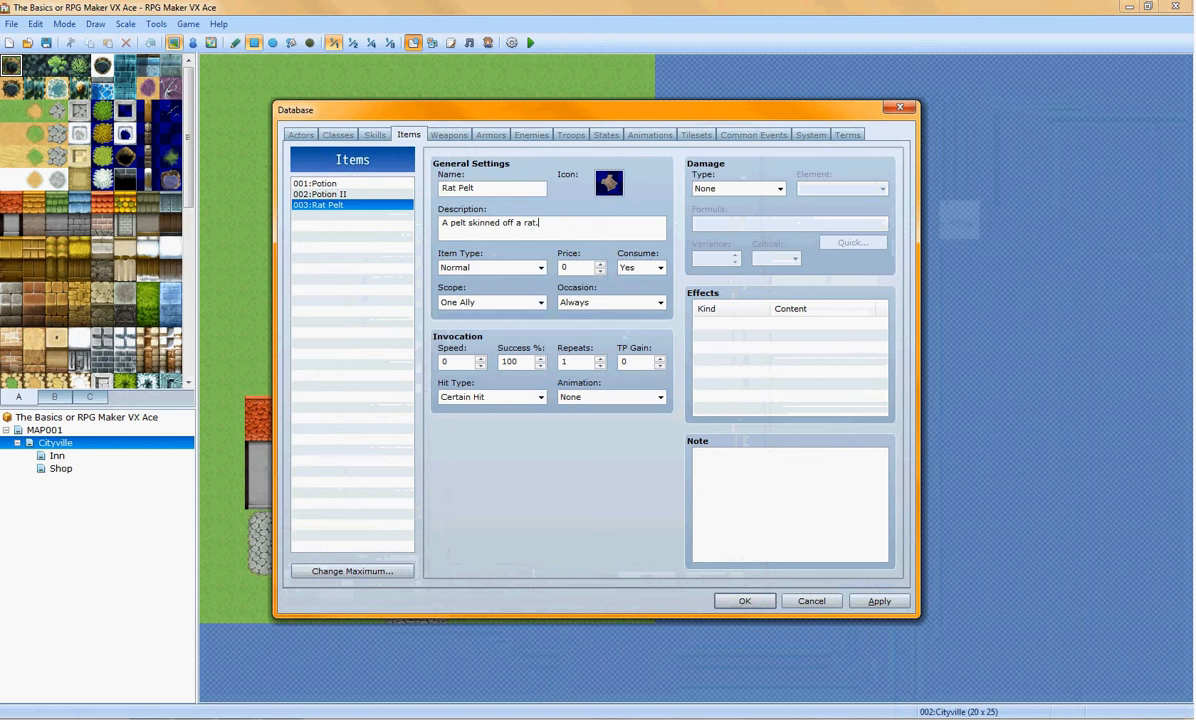
double_click(583, 269)
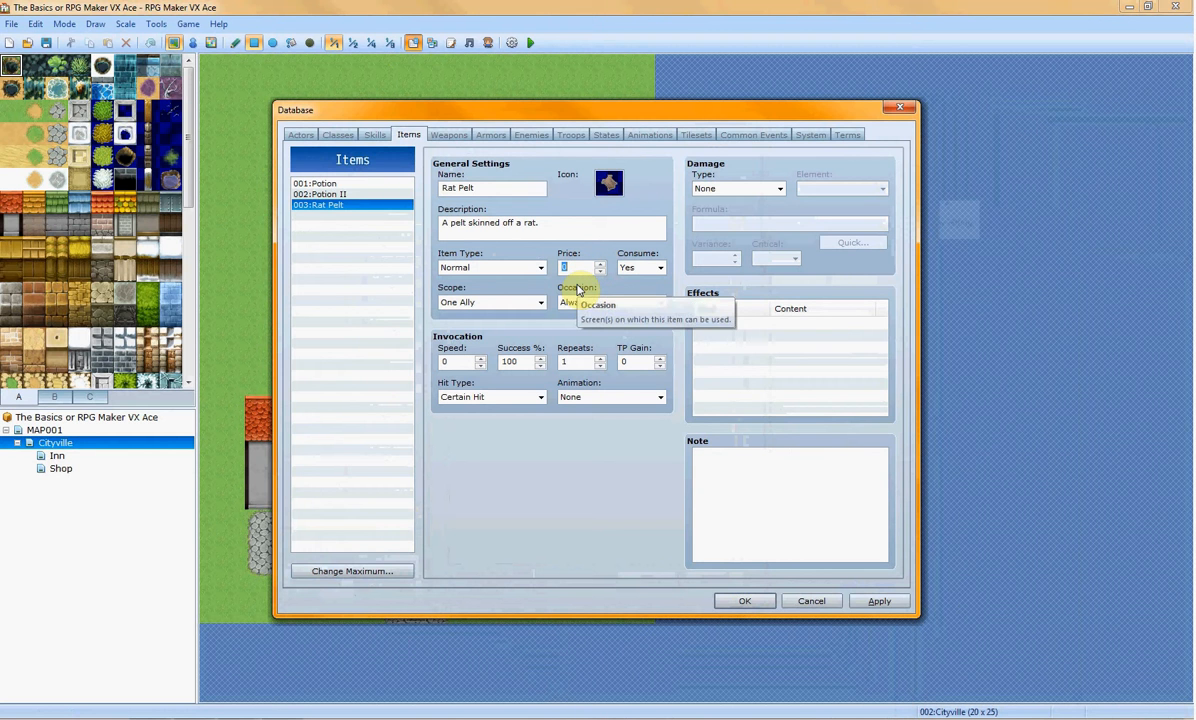
text(20)
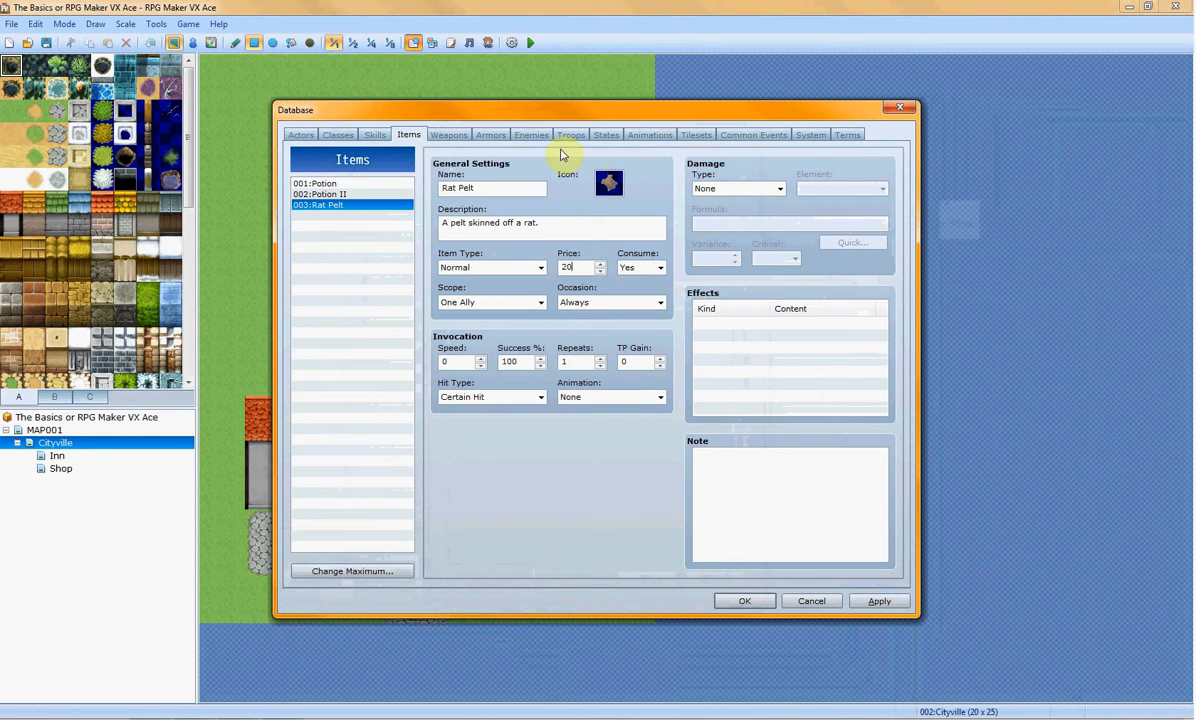
Make the Rat Pelt non-consumable, usable Only from the Menu, with its scope set to None
click(661, 269)
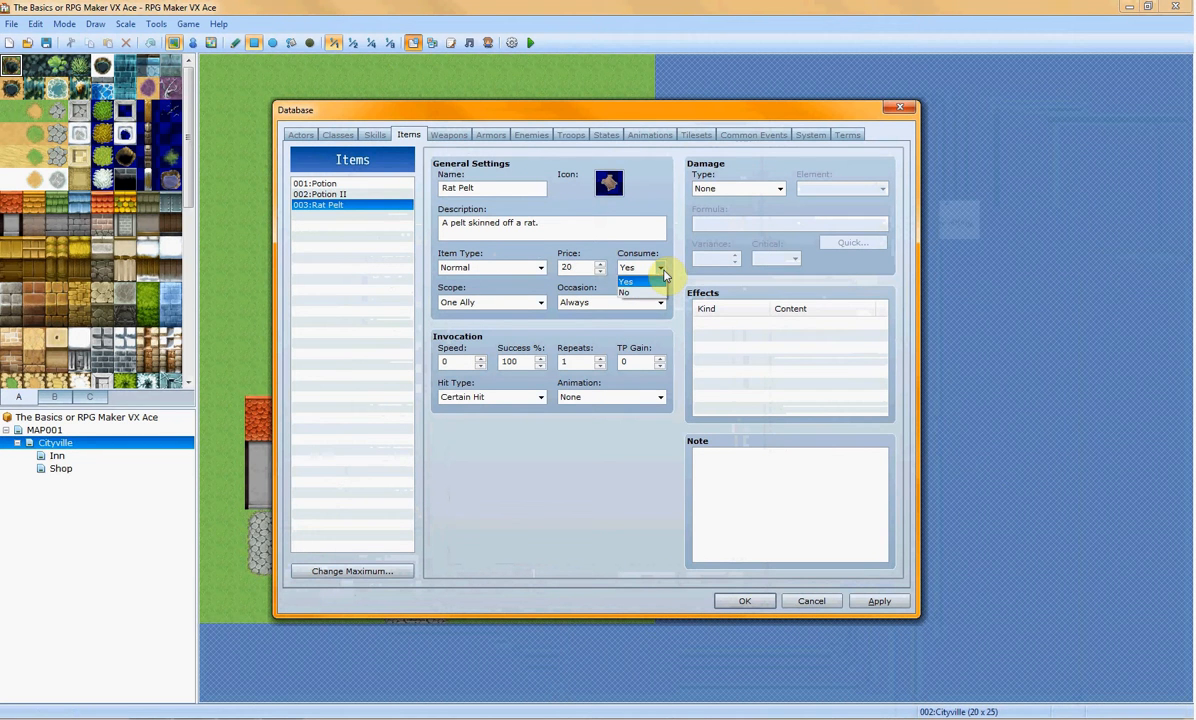
click(636, 292)
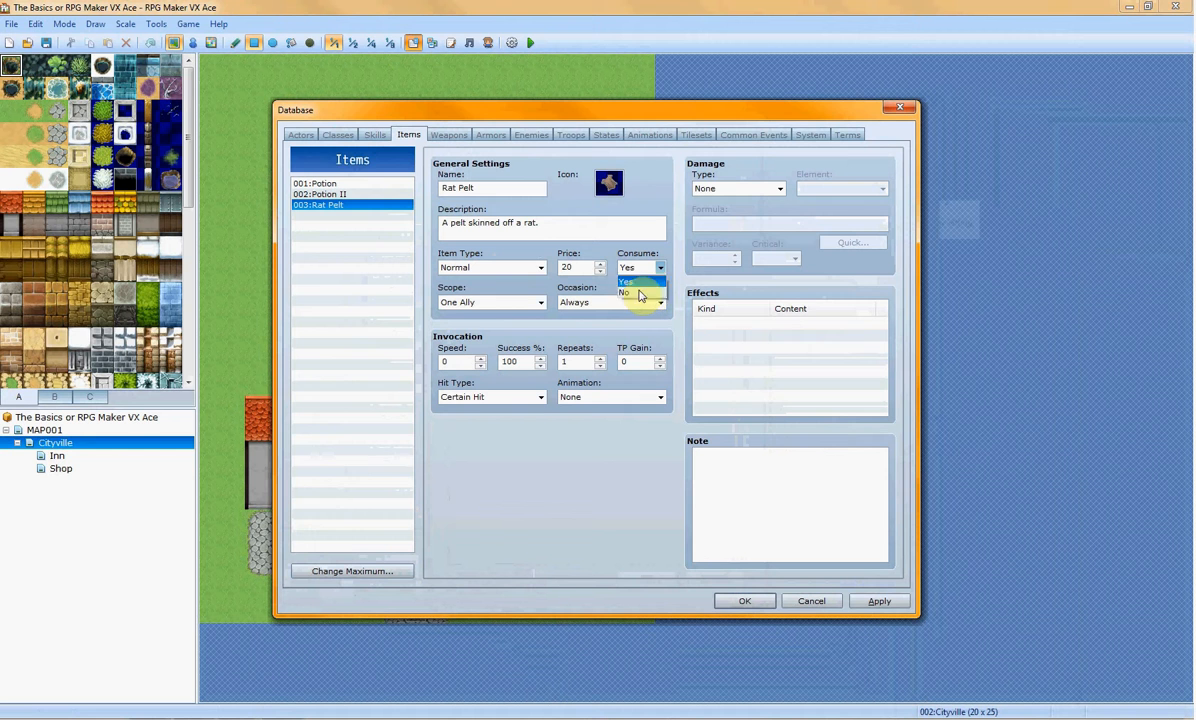
click(543, 268)
click(543, 269)
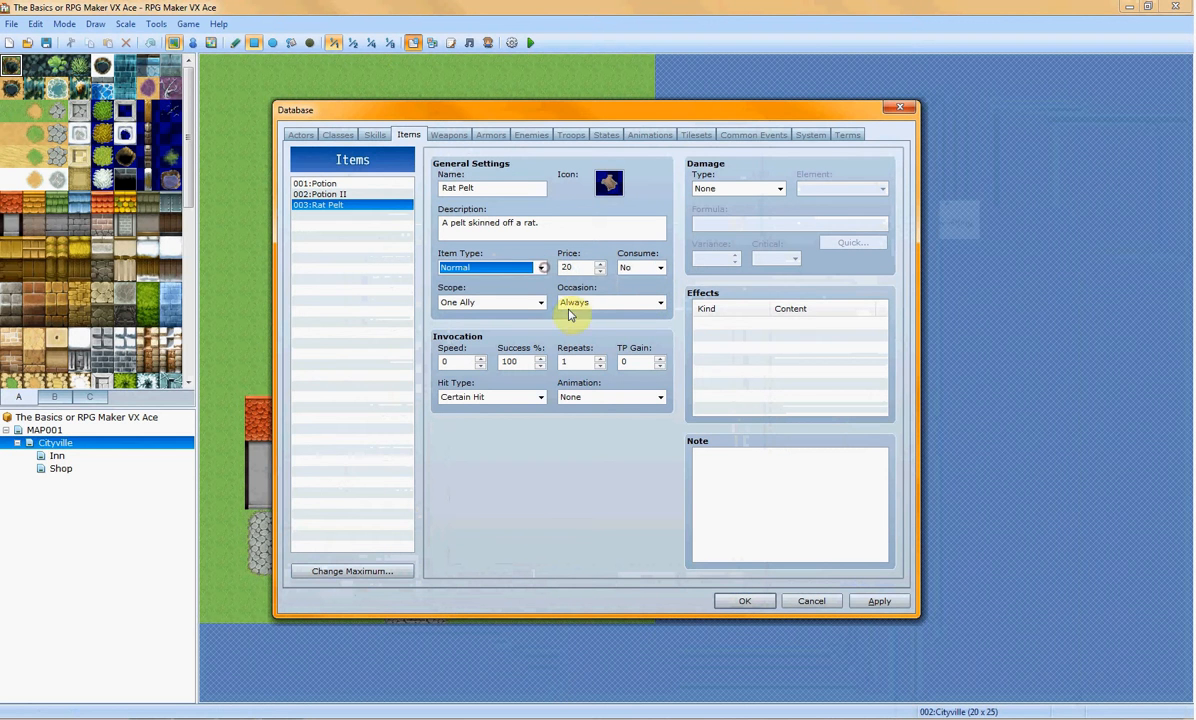
click(640, 304)
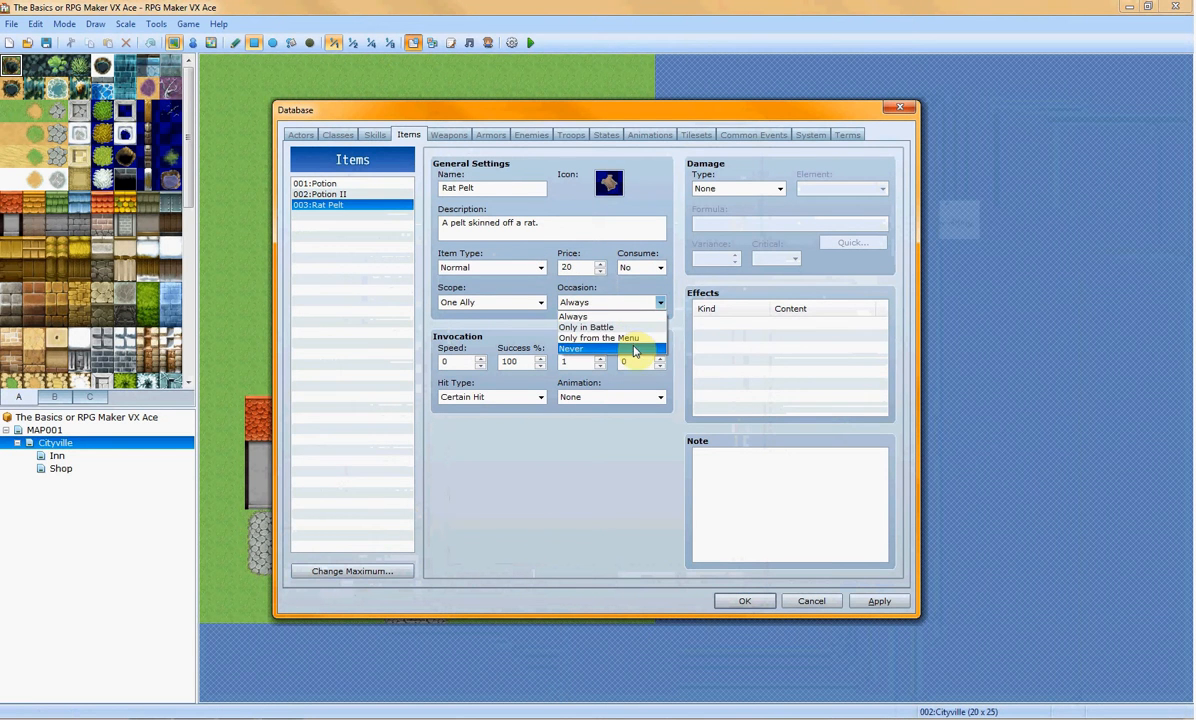
click(631, 340)
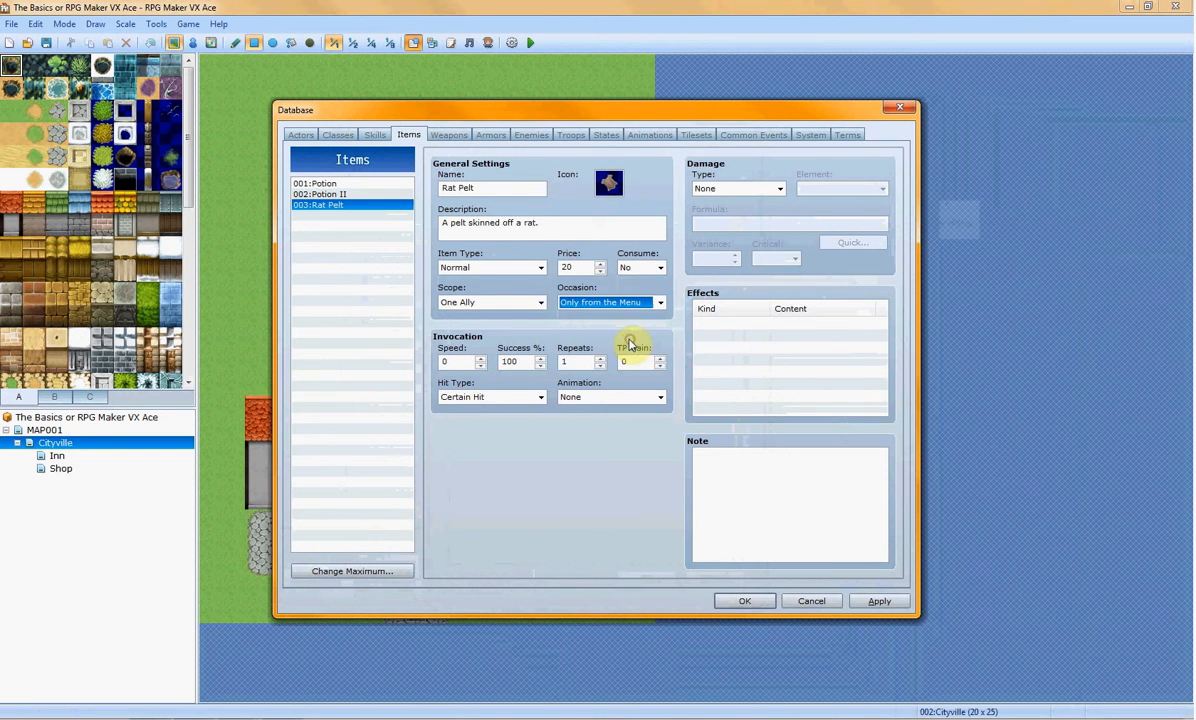
click(531, 306)
click(526, 314)
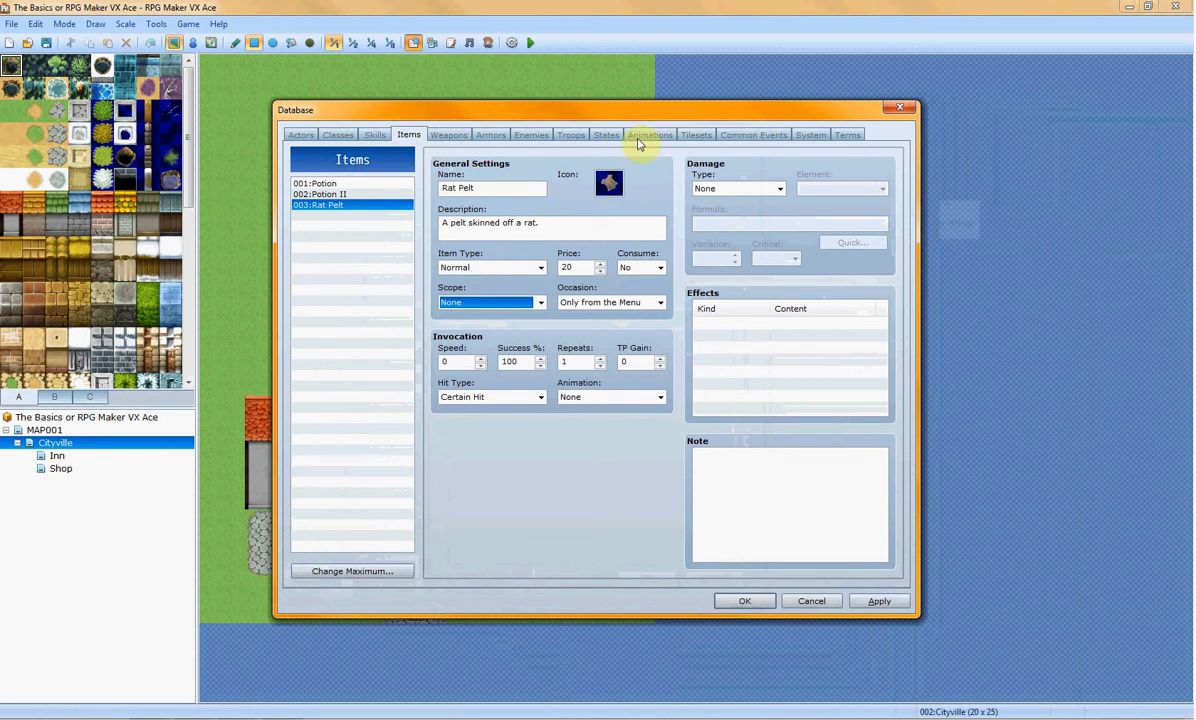
Make the Rat enemy drop a Rat Pelt as its first drop item with a probability of 1/2
click(531, 143)
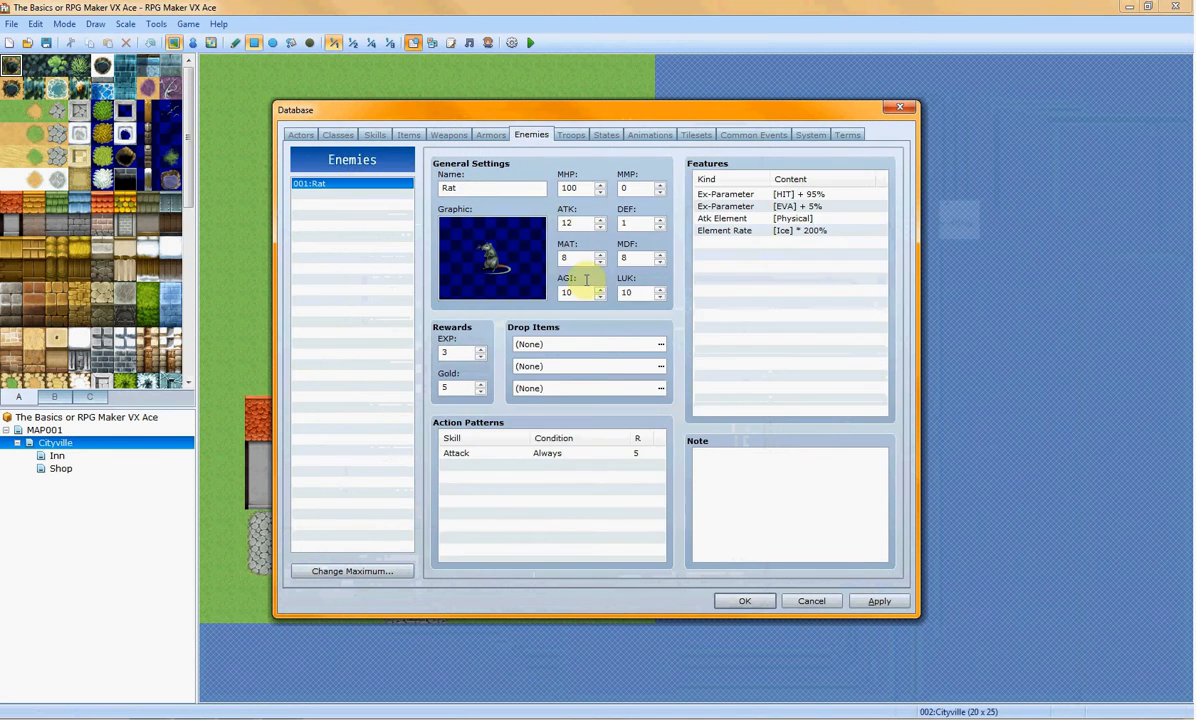
click(663, 348)
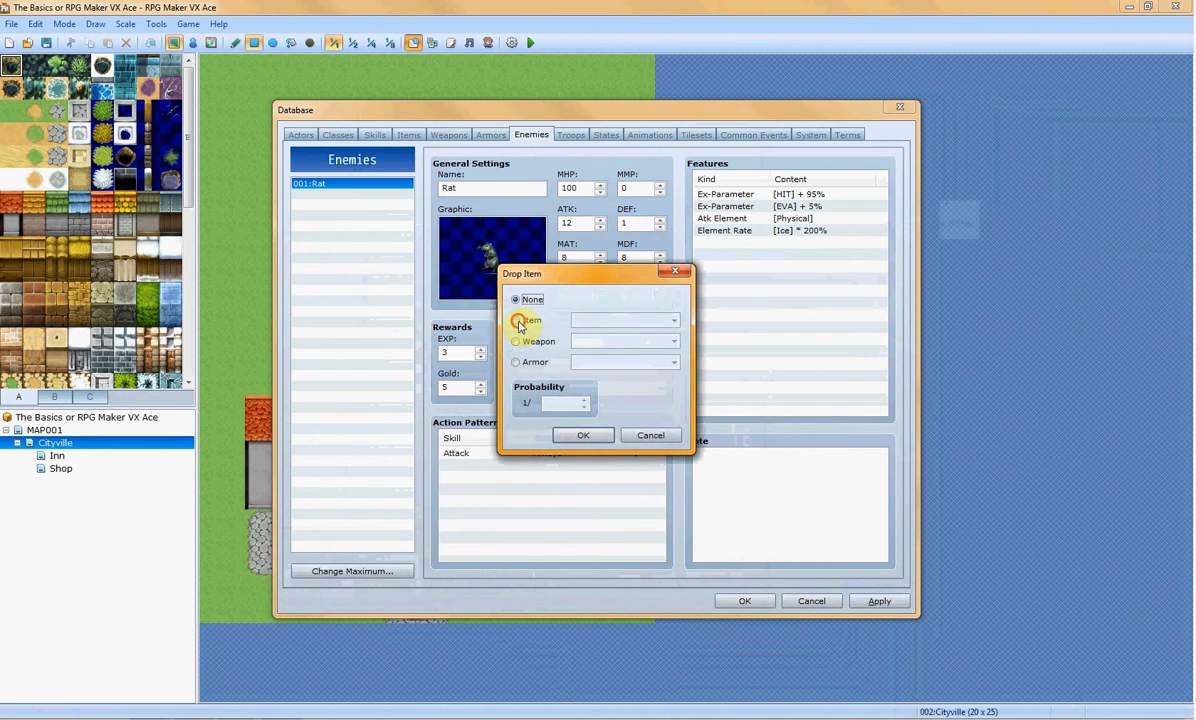
click(517, 319)
click(673, 320)
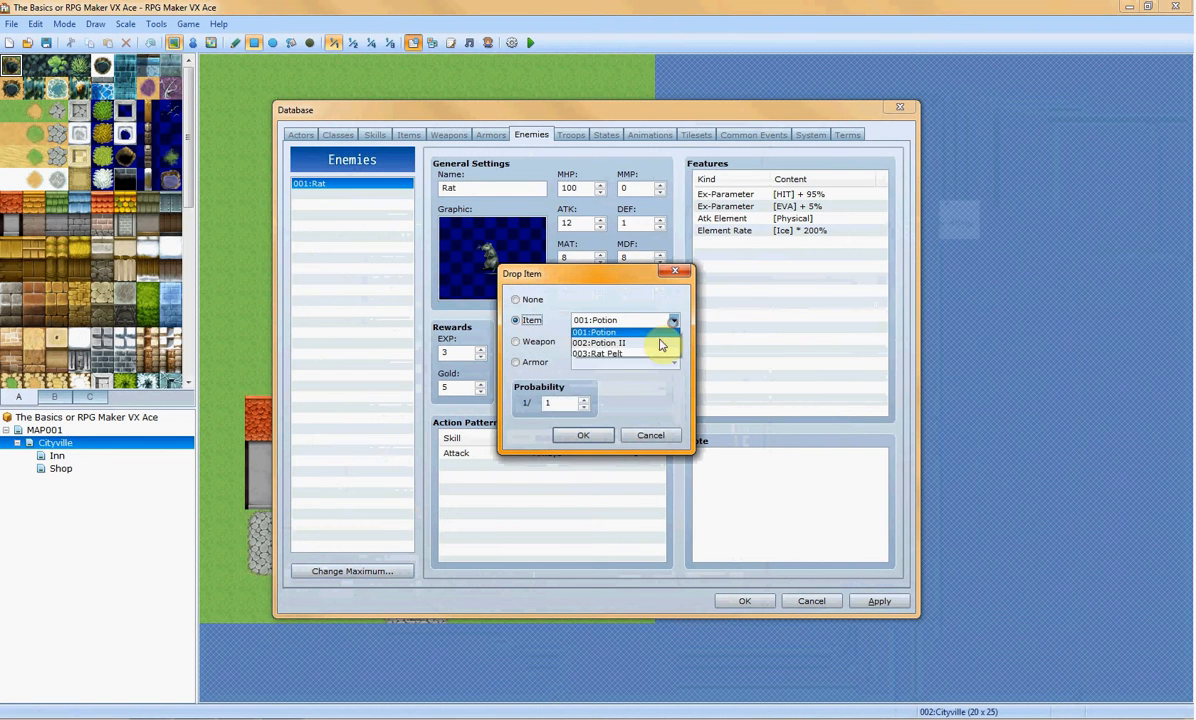
click(619, 353)
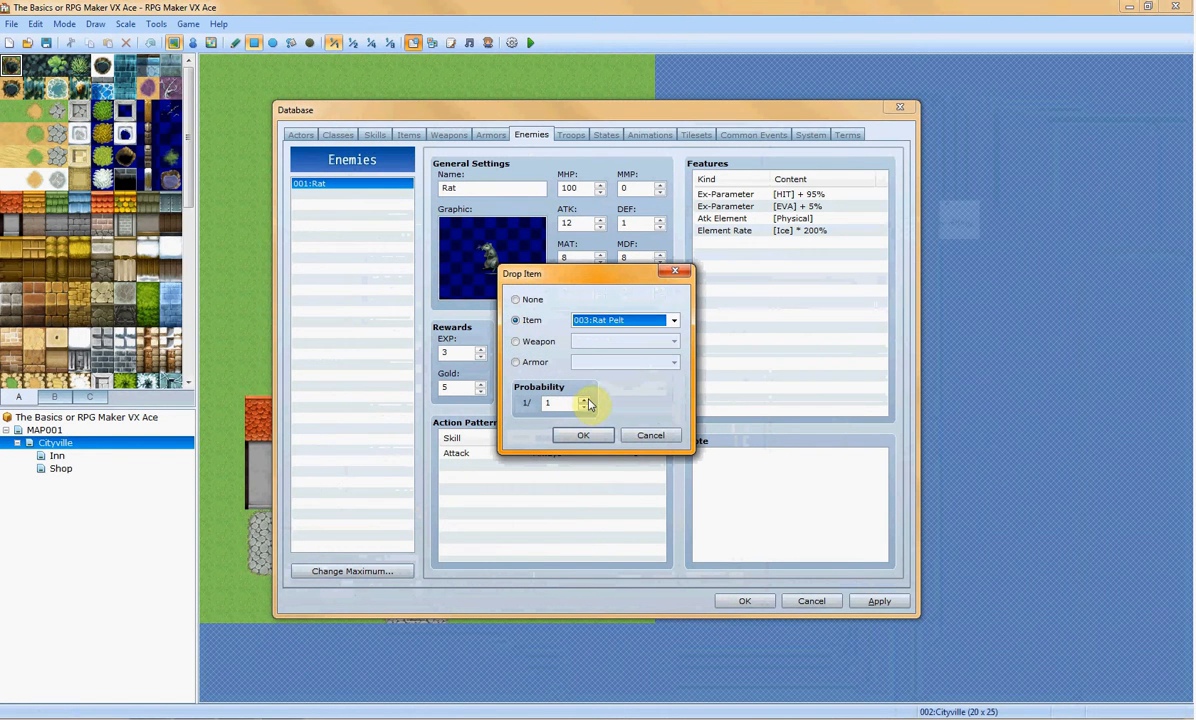
click(585, 402)
click(583, 435)
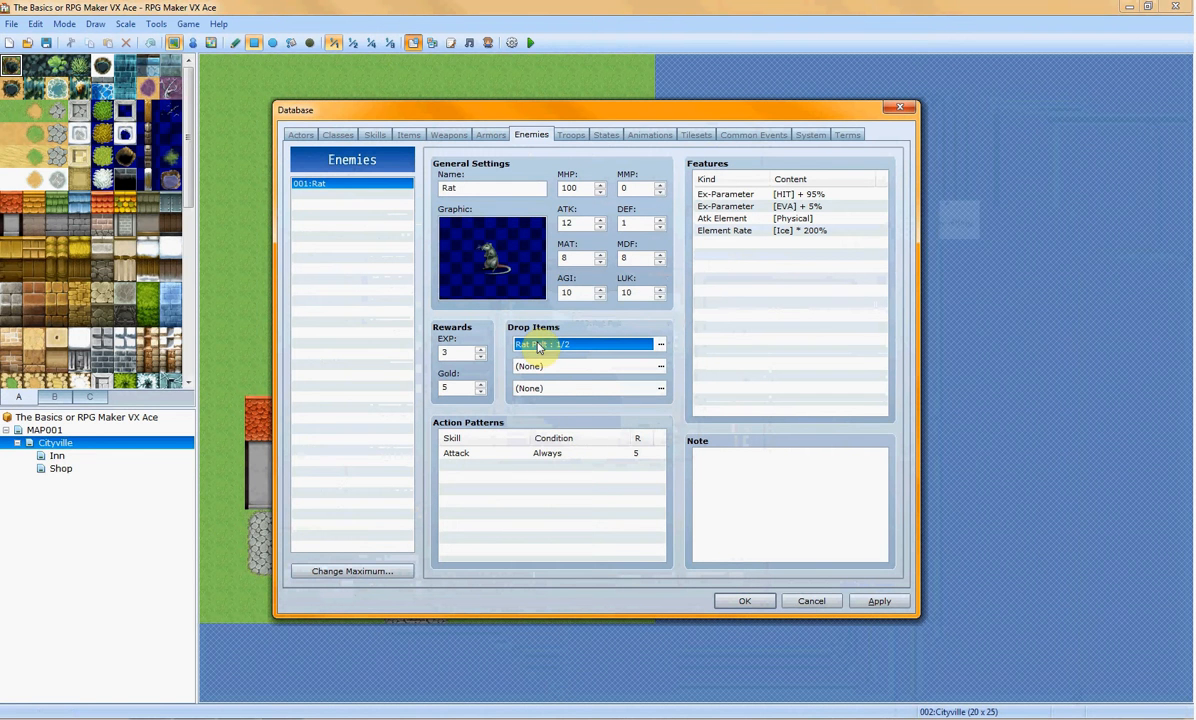
Add a Double Attack action with a rating of 3 to the Rat enemy's action patterns
click(505, 456)
double_click(527, 468)
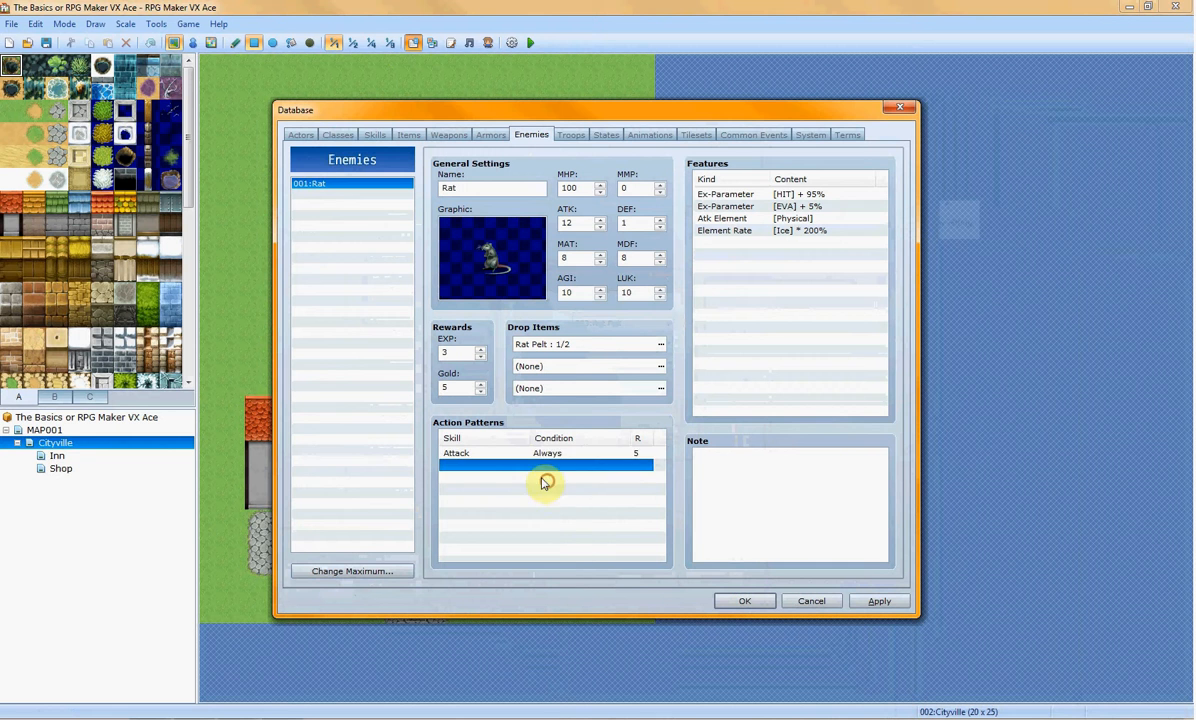
click(554, 456)
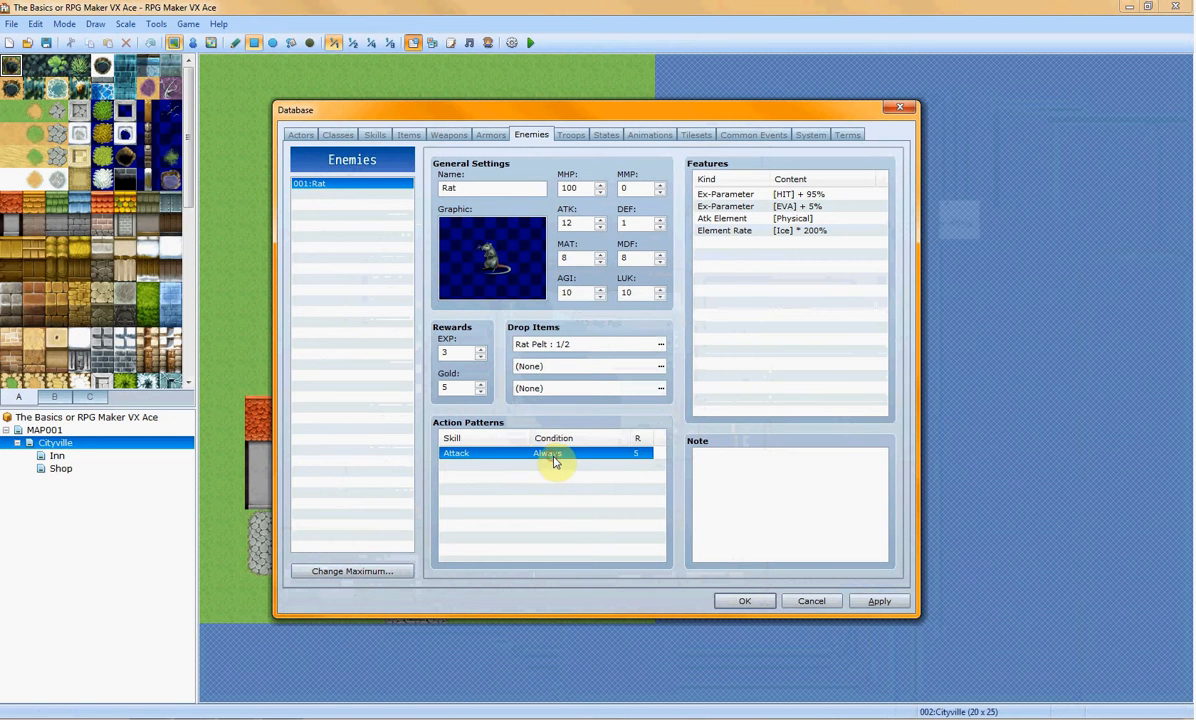
double_click(558, 470)
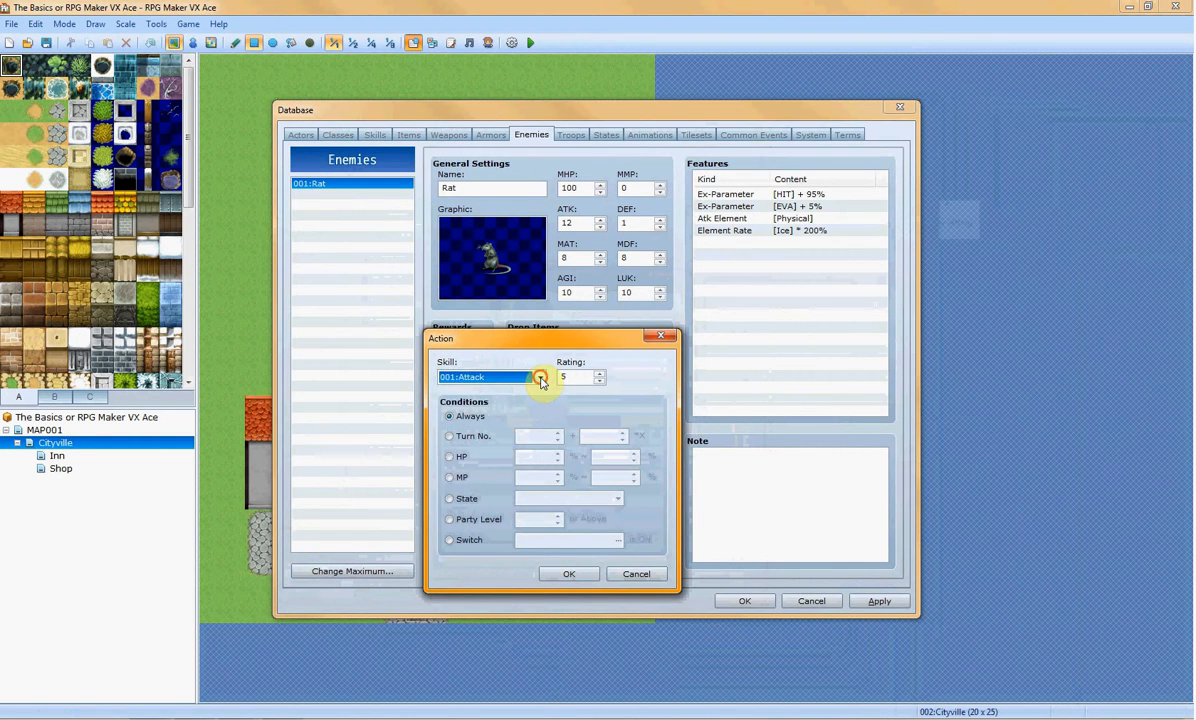
click(540, 378)
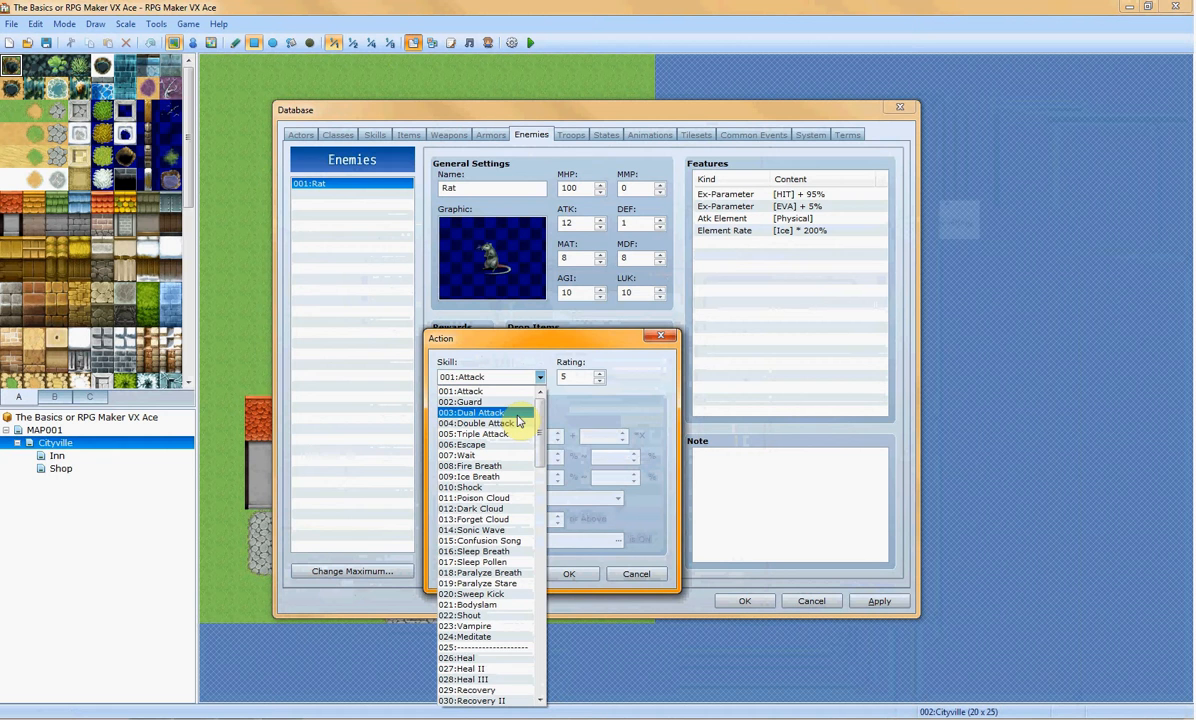
click(518, 423)
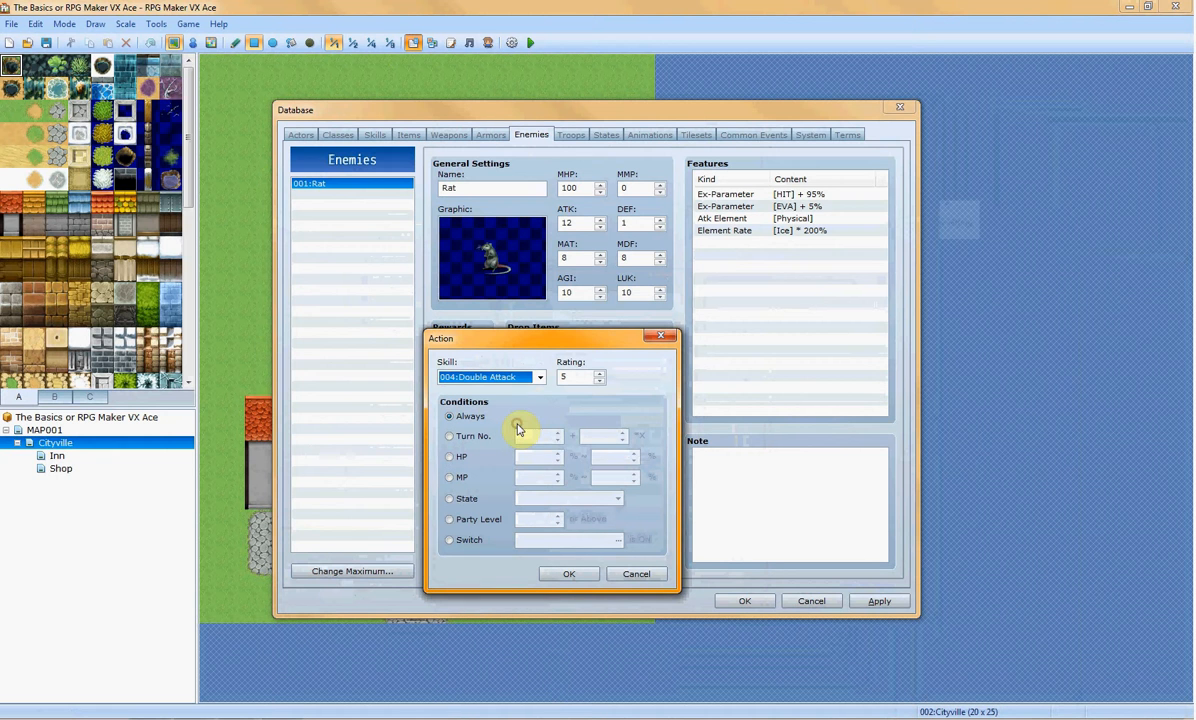
click(601, 382)
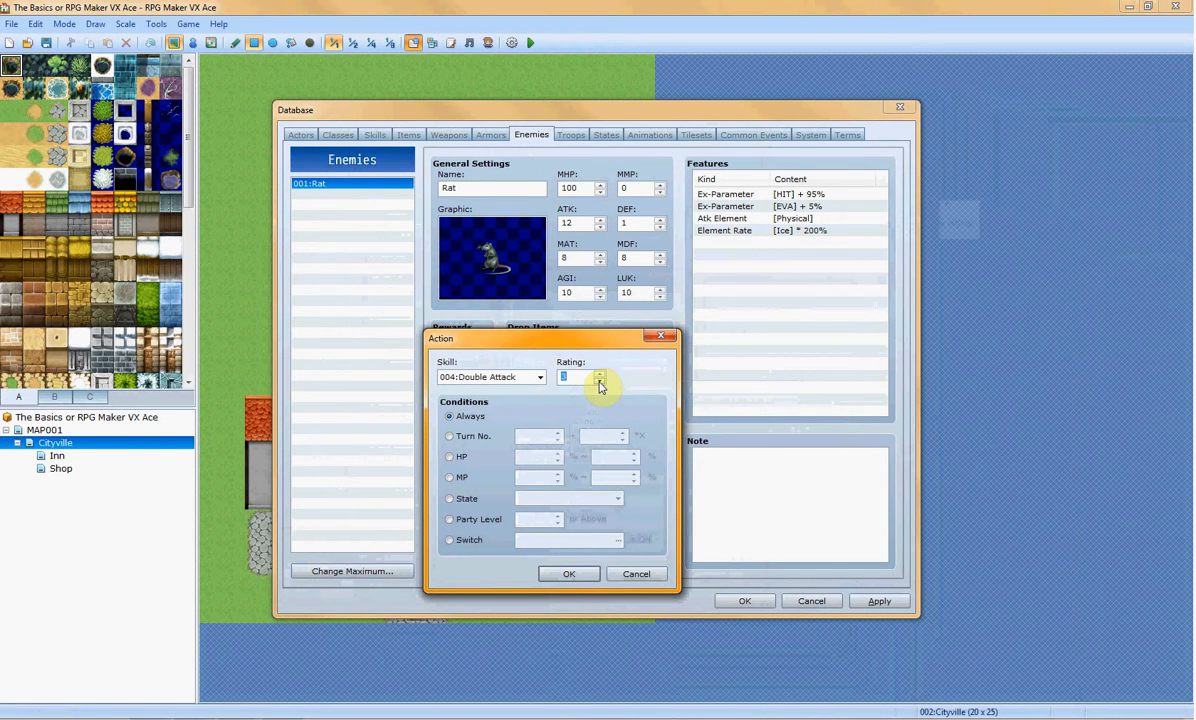
click(568, 573)
click(606, 455)
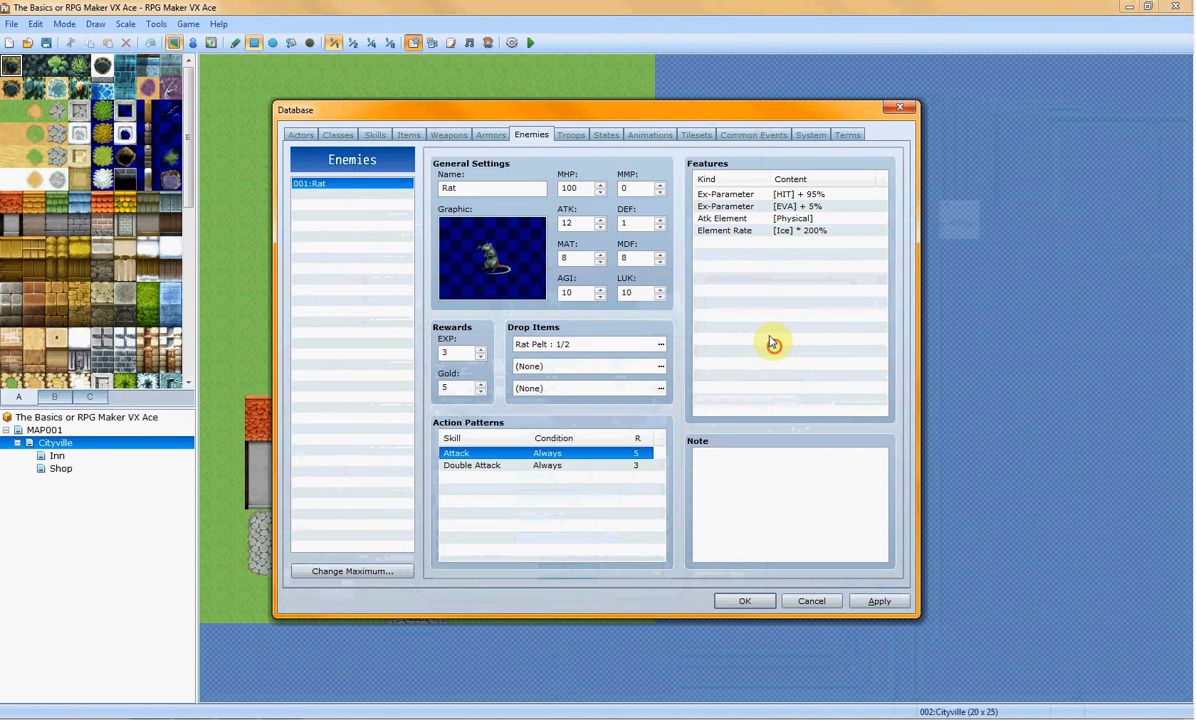
drag(773, 344, 736, 283)
Look through the existing troops to check which enemies each one contains
click(565, 137)
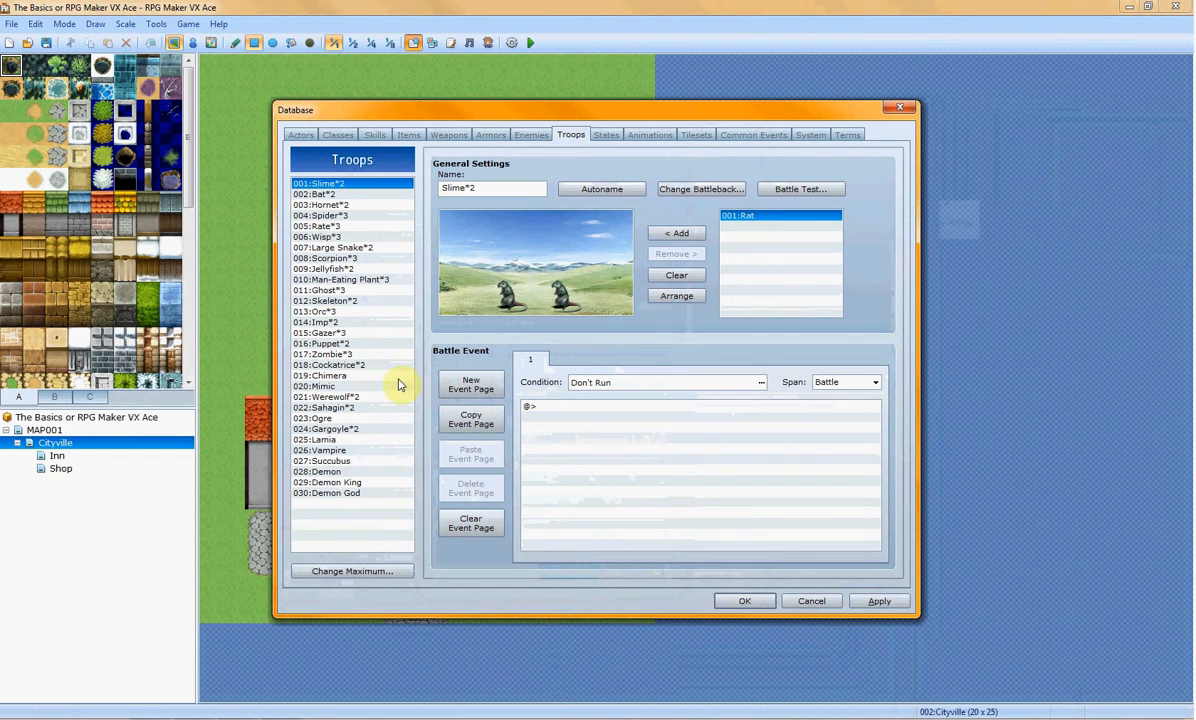
click(377, 494)
key(Up)
key(Up)
key(Up)
key(Up)
key(Up)
key(Up)
key(Up)
key(Up)
key(Up)
key(Up)
key(Up)
key(Up)
key(Up)
key(Up)
key(Up)
key(Up)
key(Up)
key(Up)
key(Up)
key(Up)
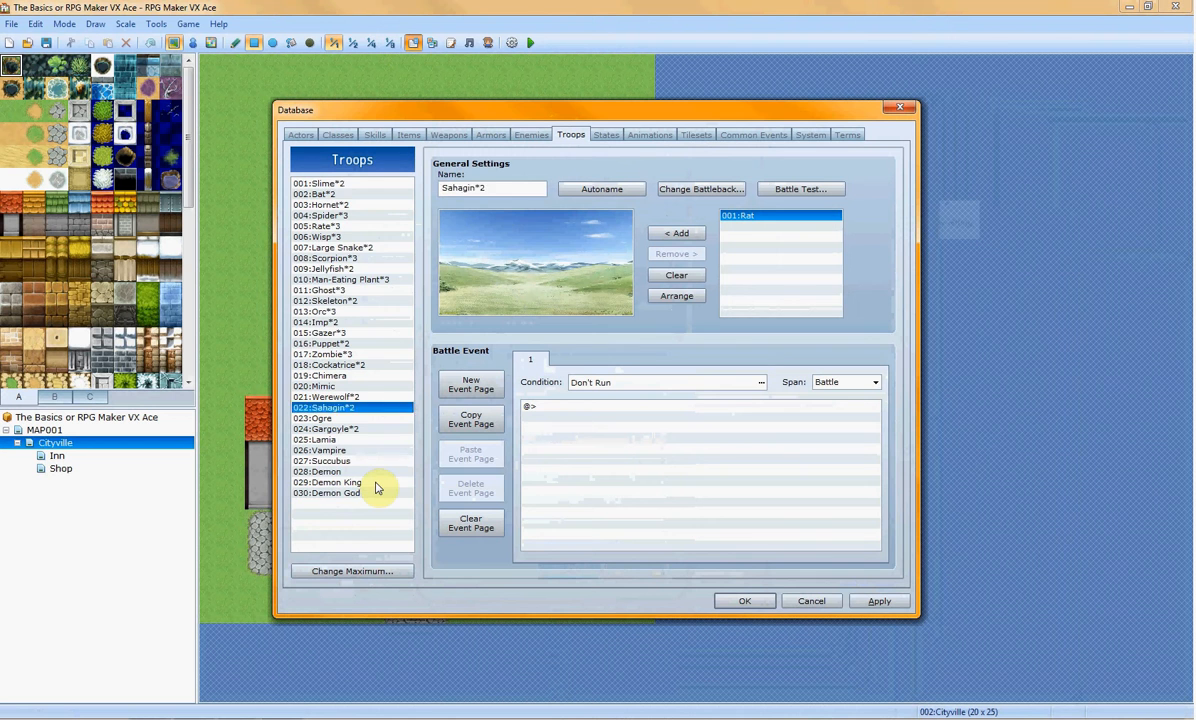
key(Up)
key(Up)
key(Up)
key(Up)
key(Up)
key(Up)
key(Up)
key(Up)
key(Down)
key(Down)
key(Down)
key(Down)
key(Down)
key(Down)
key(Down)
key(Down)
key(Down)
key(Down)
key(Down)
key(Down)
key(Down)
key(Down)
key(Down)
key(Down)
key(Down)
key(Down)
key(Down)
key(Down)
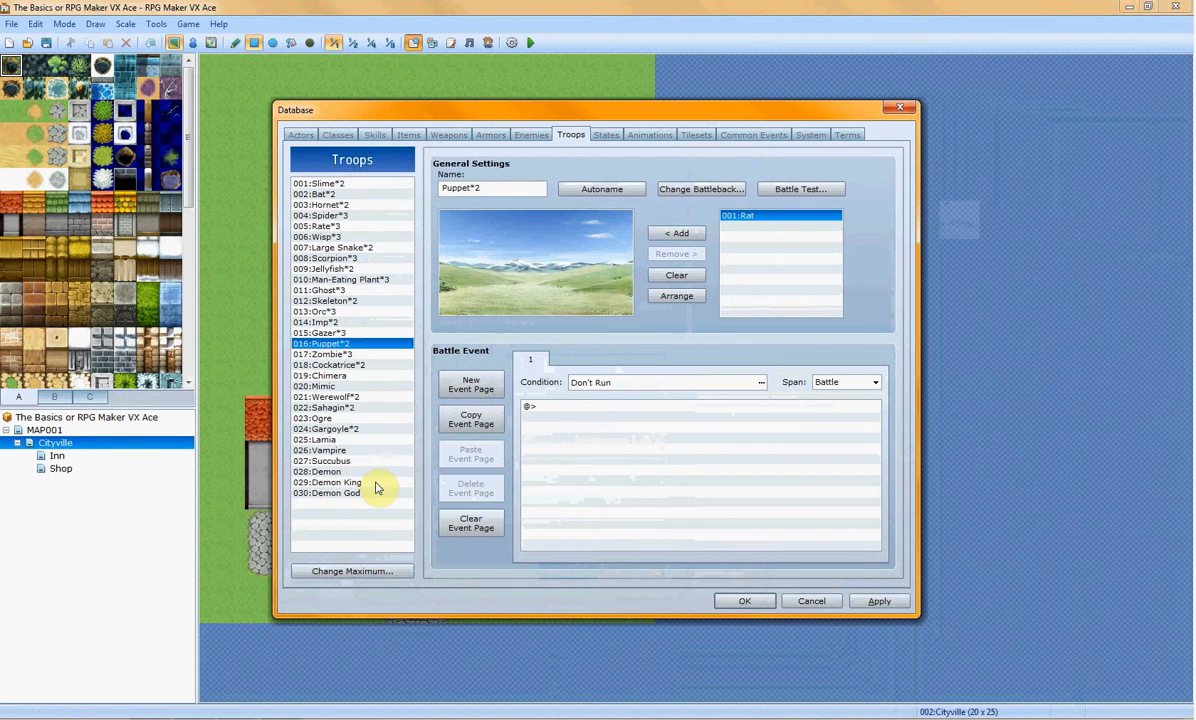
Autoname the first troop in the list after the two rats it contains
key(Up)
key(Up)
key(Up)
key(Up)
key(Up)
key(Up)
key(Up)
key(Up)
key(Up)
key(Up)
key(Up)
key(Up)
key(Up)
key(Up)
key(Up)
key(Up)
key(Up)
key(Up)
key(Up)
key(Up)
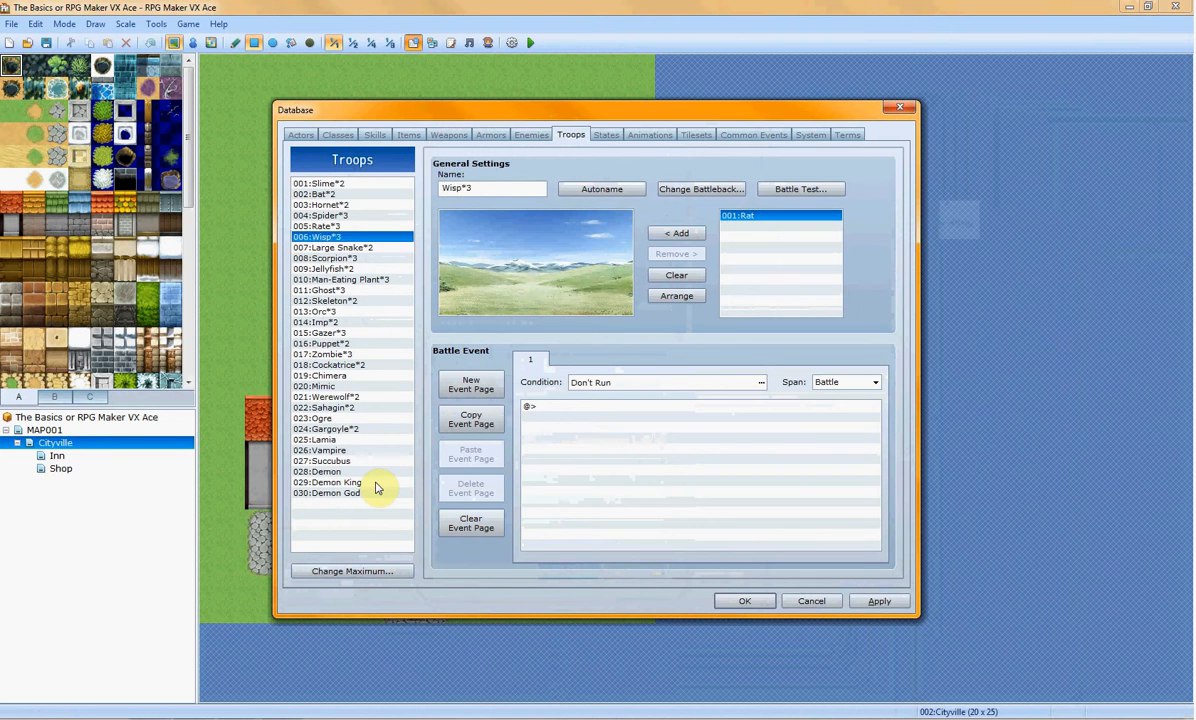
click(595, 190)
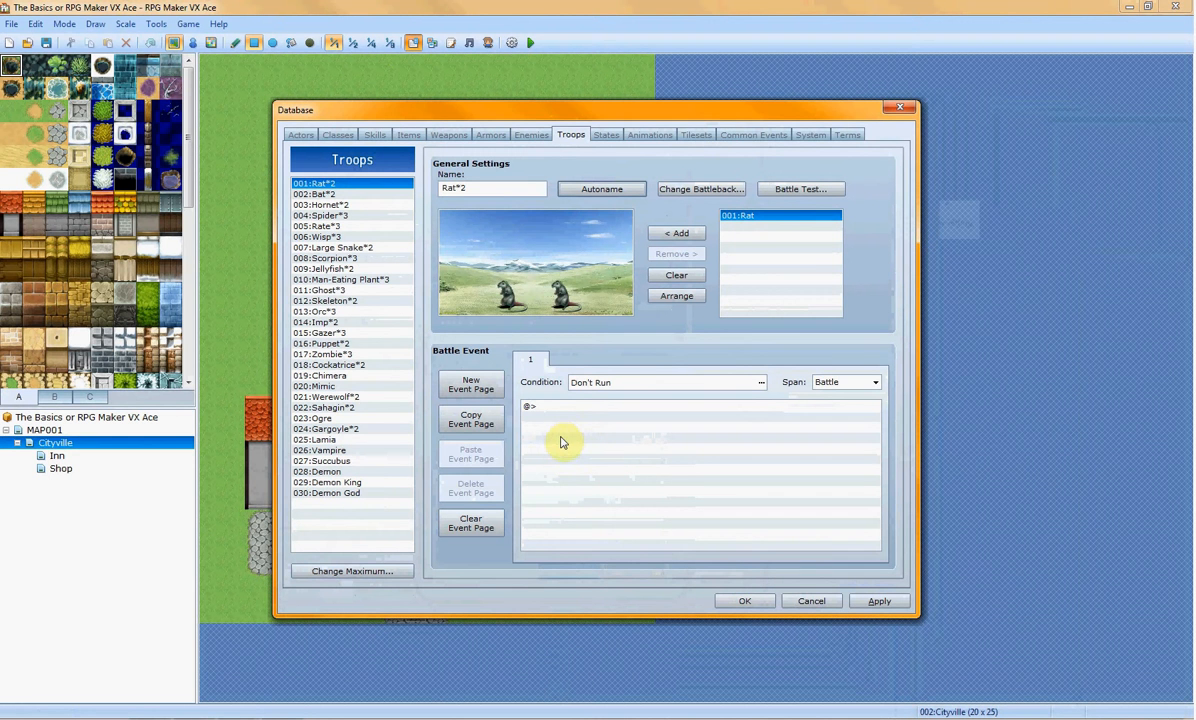
click(533, 136)
click(562, 139)
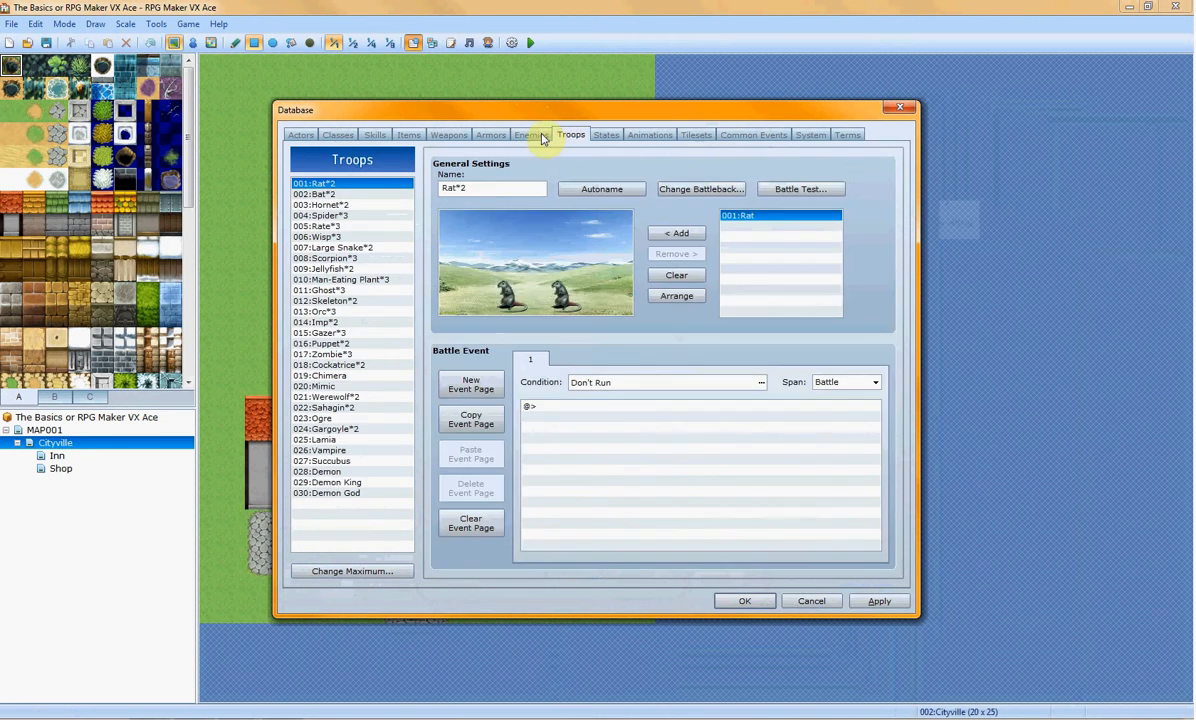
click(533, 135)
click(576, 139)
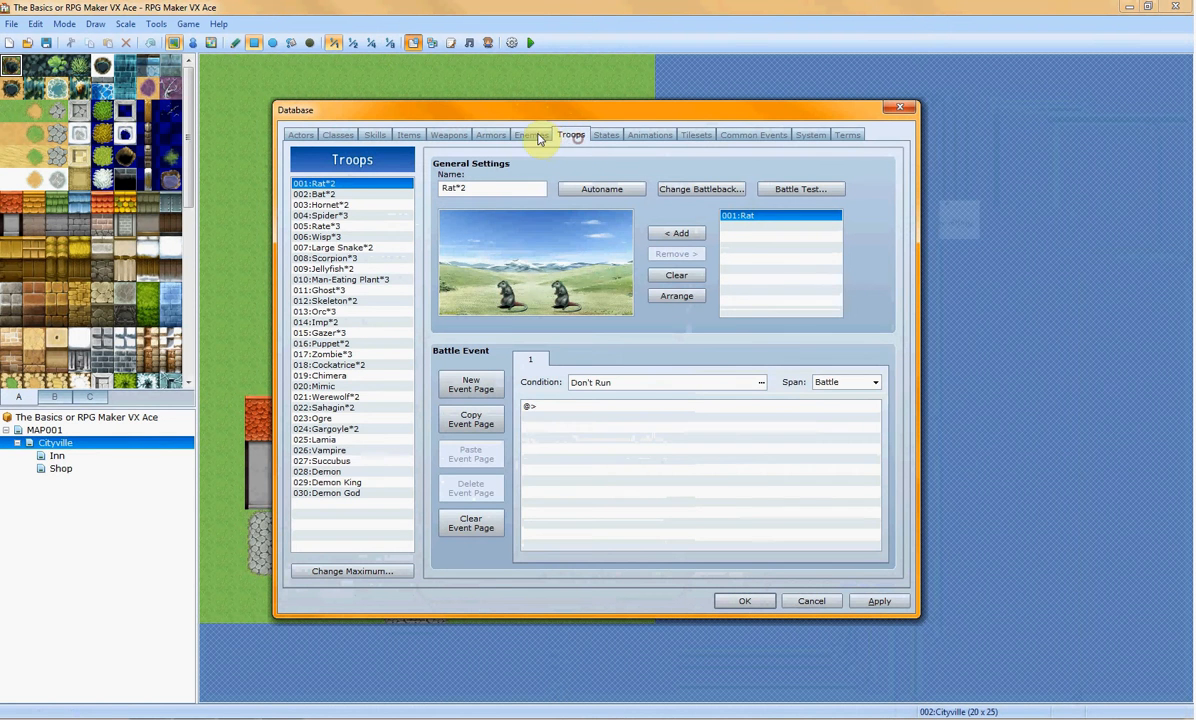
click(533, 135)
click(570, 137)
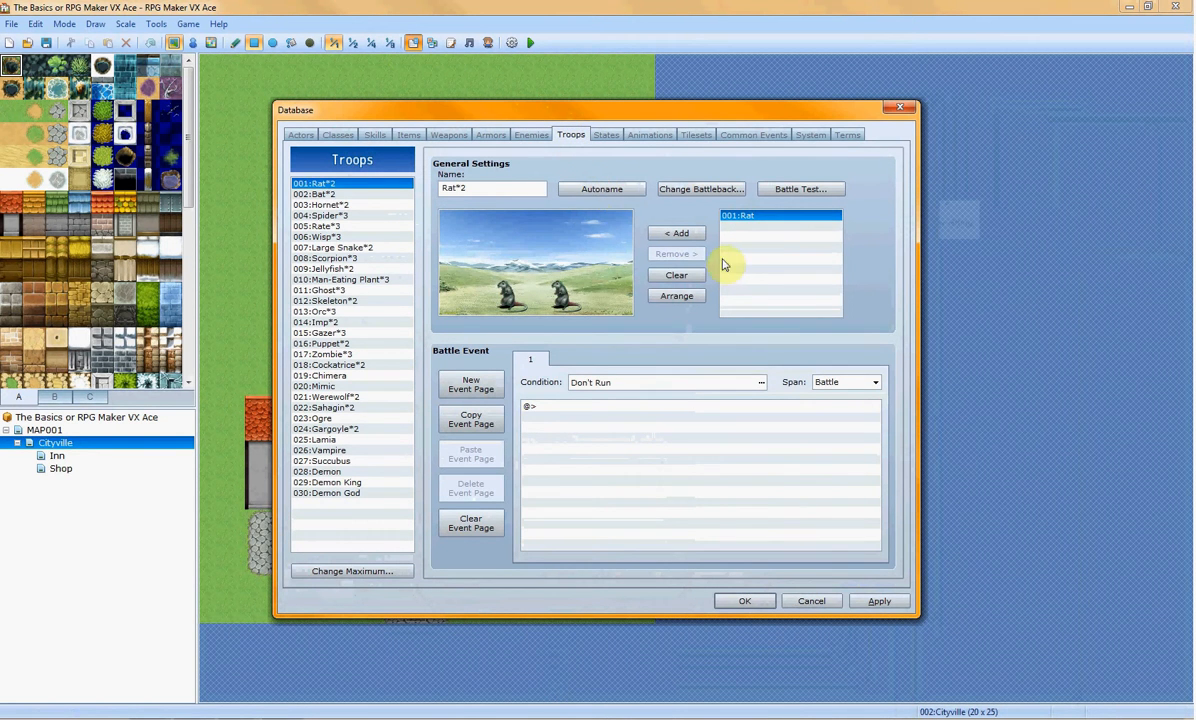
Spread the two rats apart and higher on the Rat*2 battle field, then apply the changes and close the database
drag(567, 301, 584, 279)
drag(514, 303, 487, 290)
drag(577, 283, 563, 287)
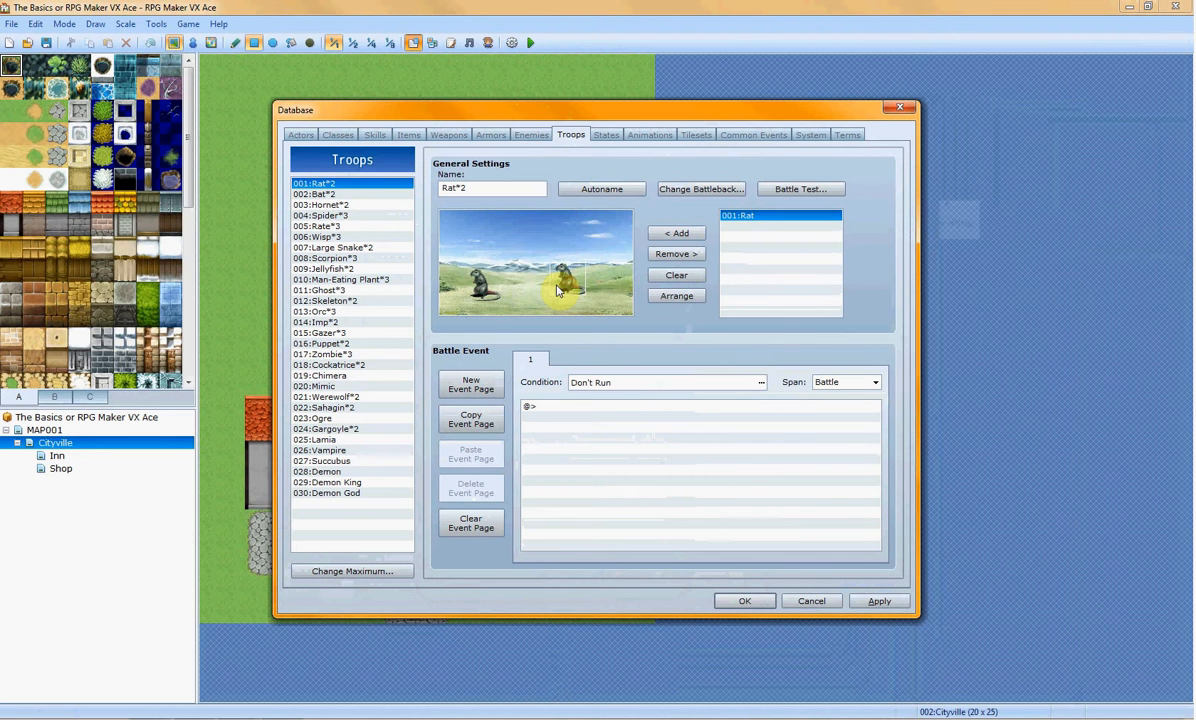
click(873, 601)
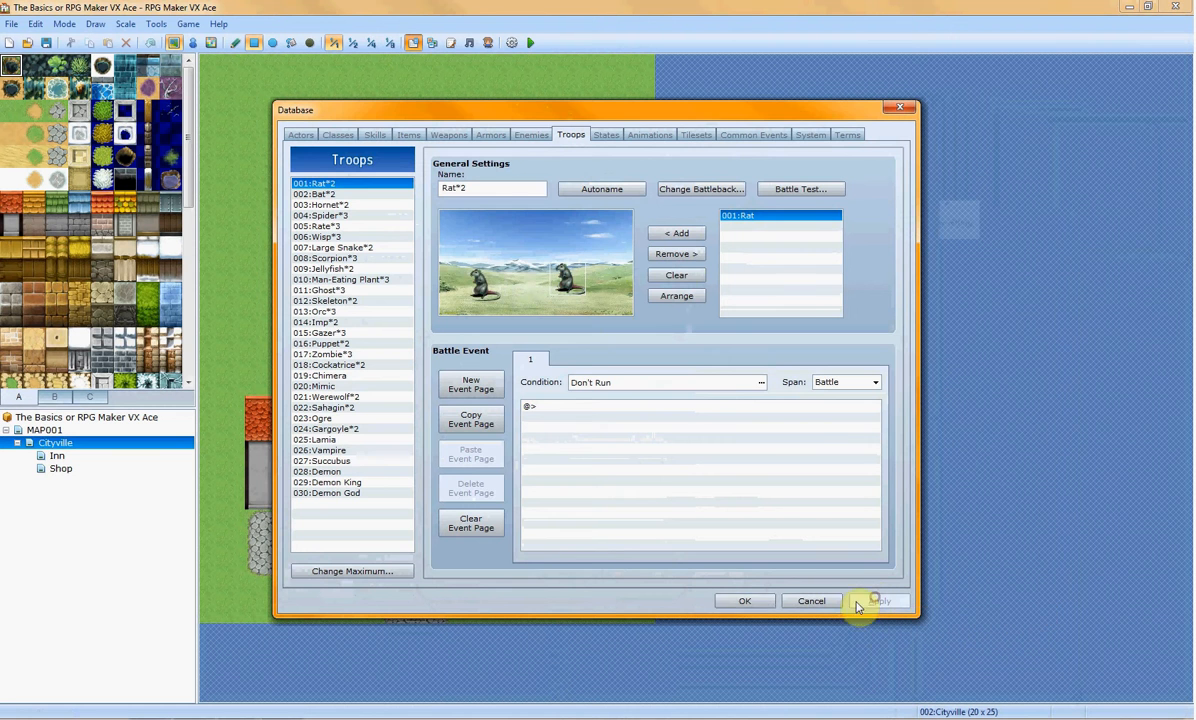
click(766, 608)
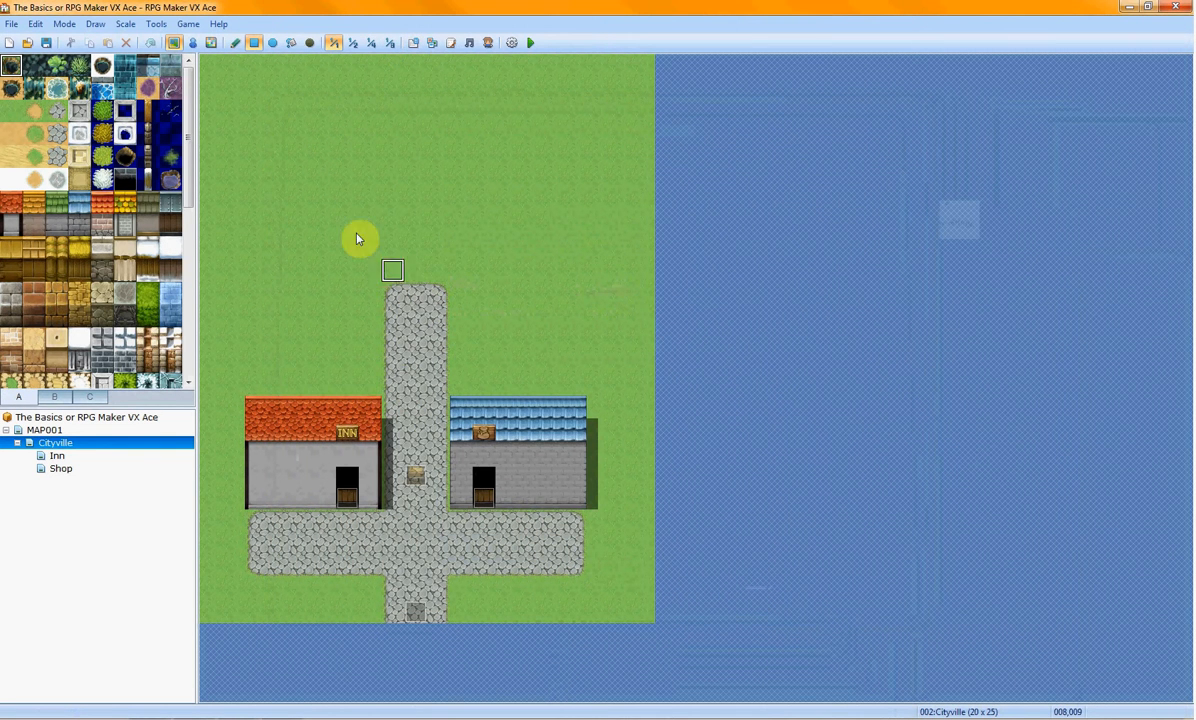
Start a new event on the upper end of Cityville's stone path at tile 009,011
click(193, 42)
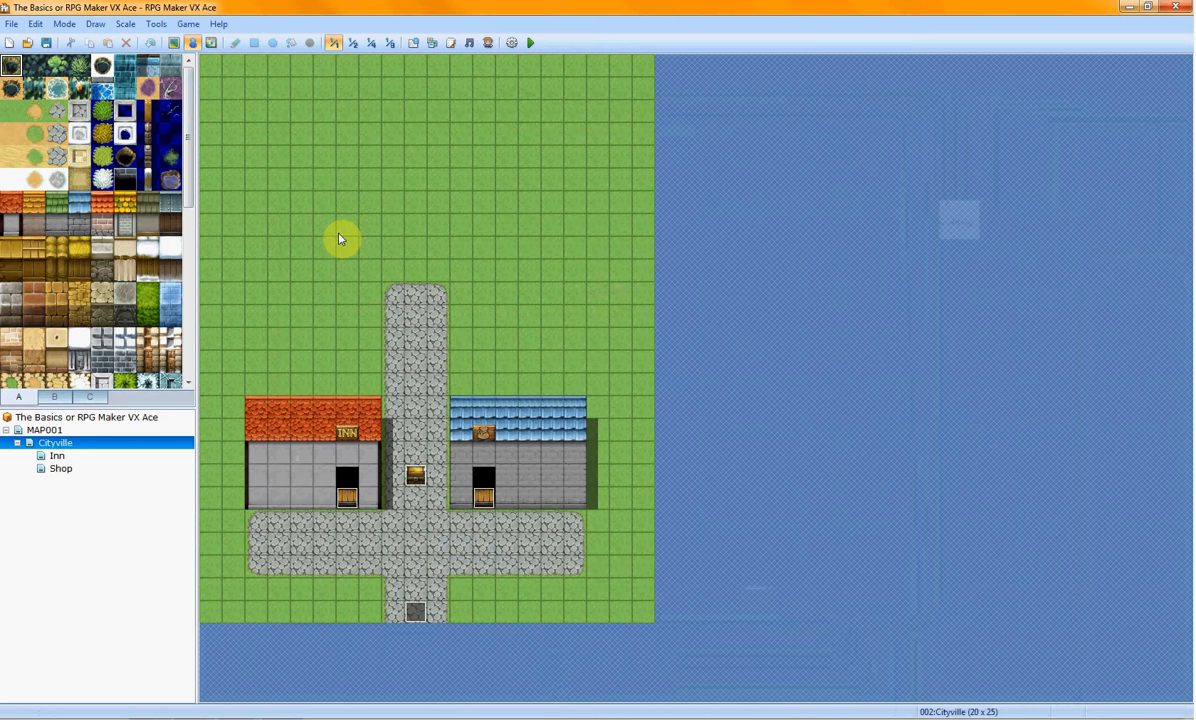
right_click(418, 322)
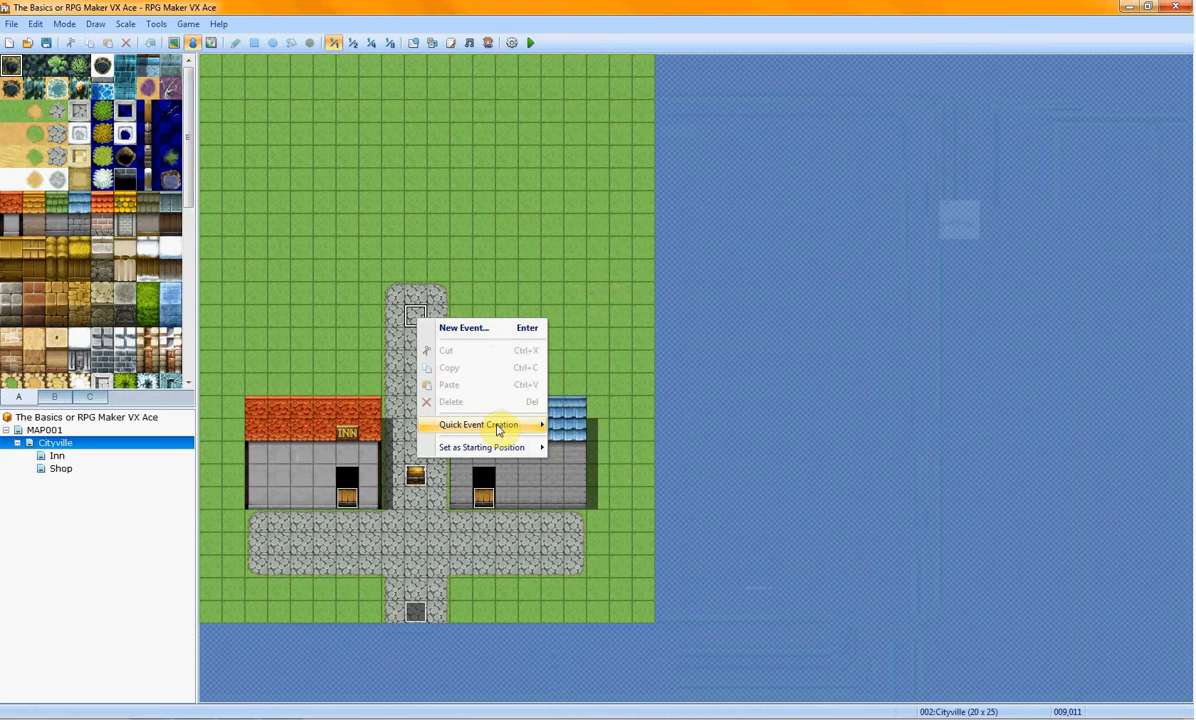
click(496, 330)
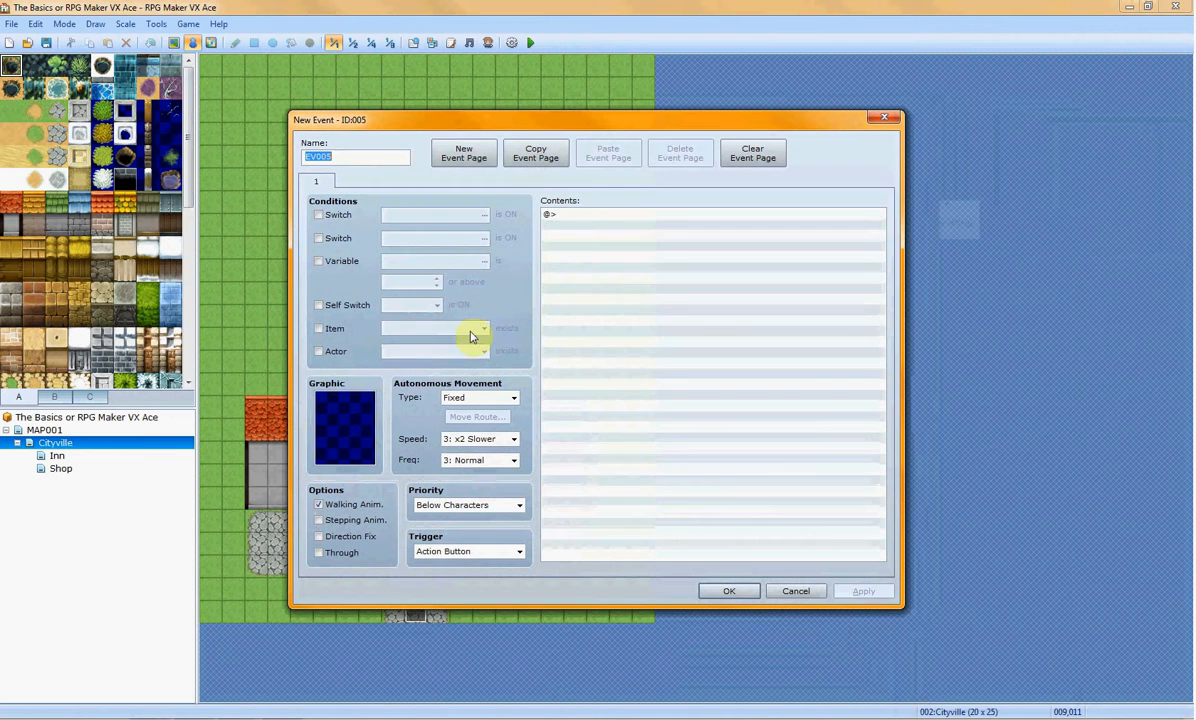
Give the new event the white rat graphic from the Monster3 character set
click(366, 445)
double_click(364, 446)
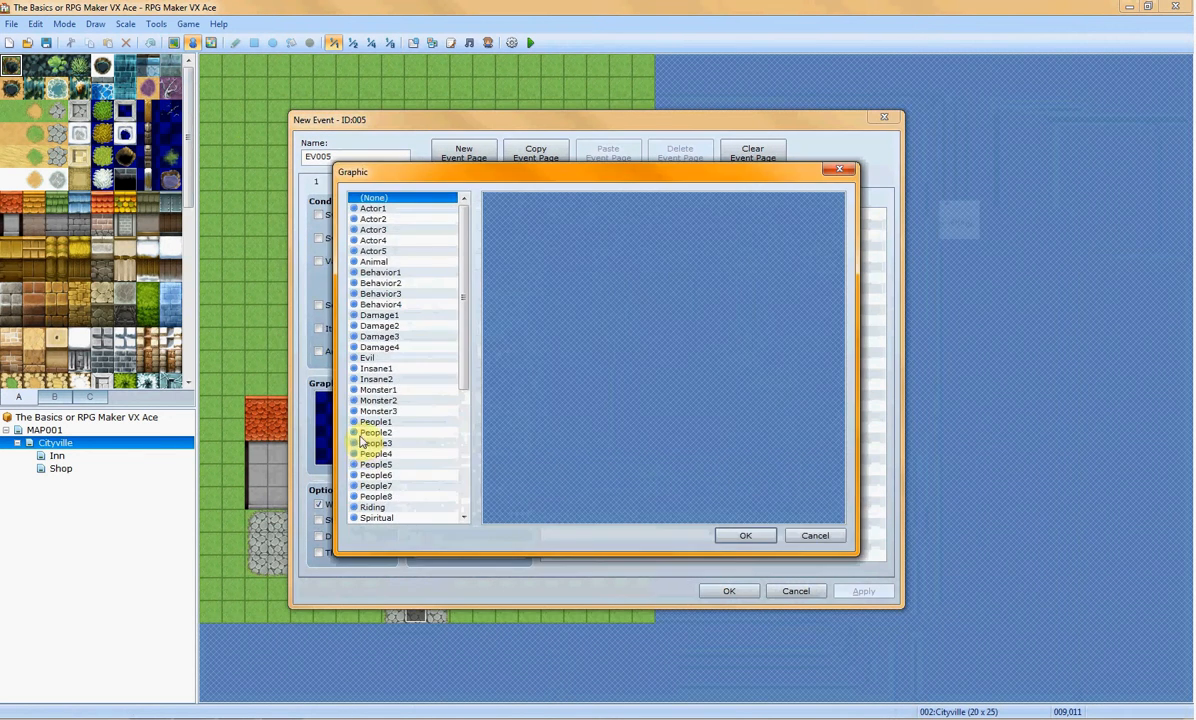
click(405, 392)
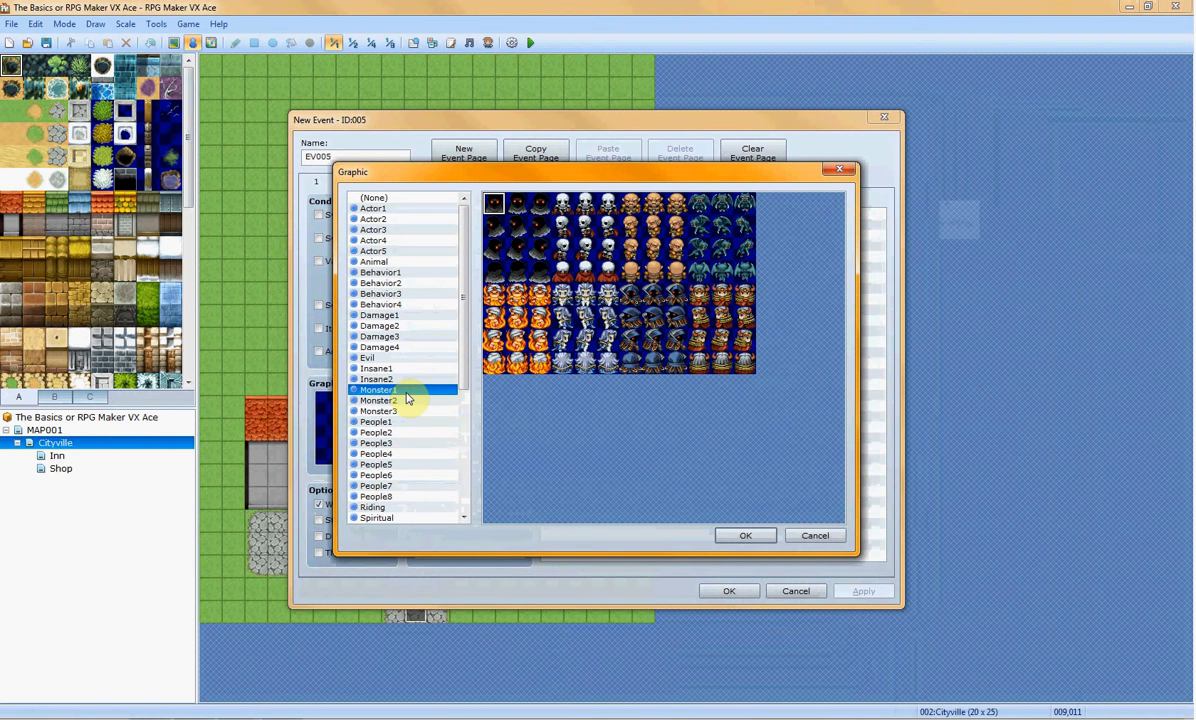
click(406, 399)
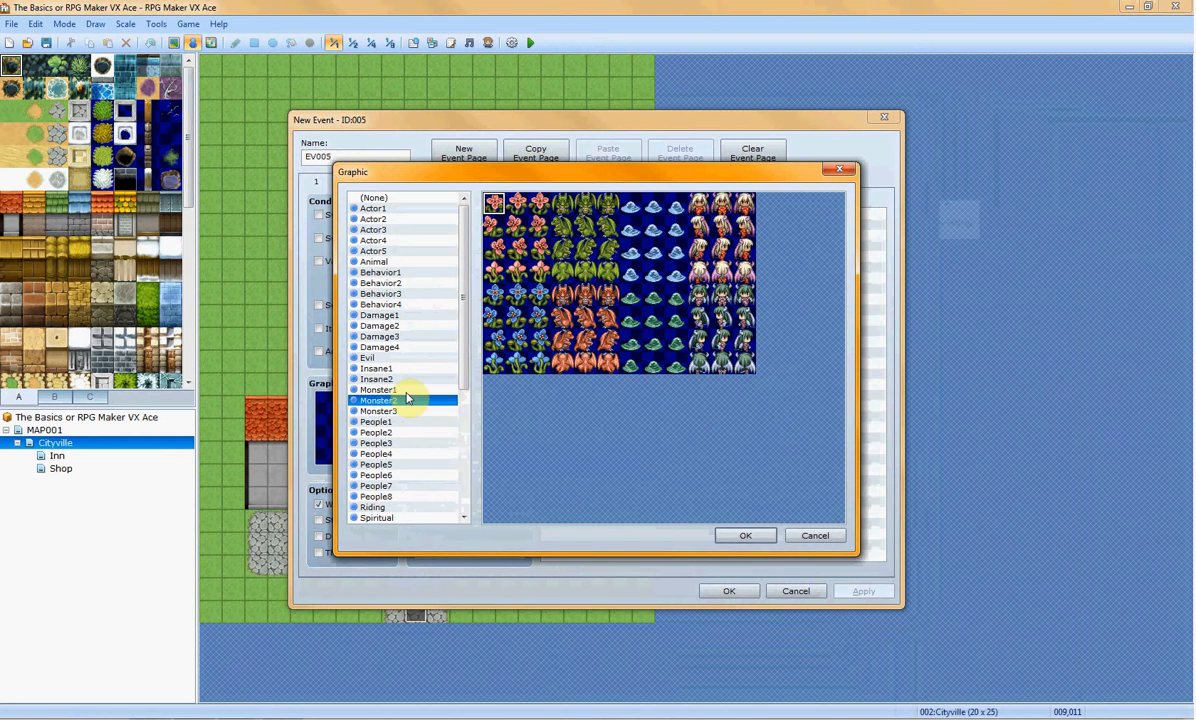
key(Down)
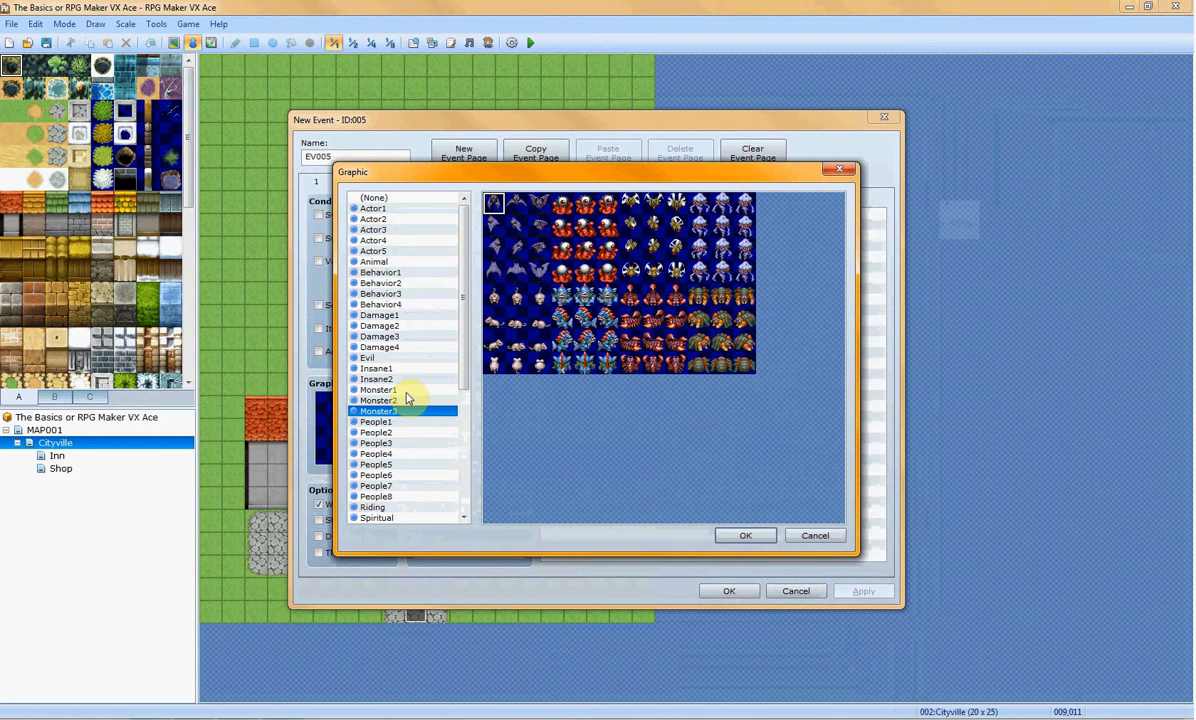
double_click(521, 304)
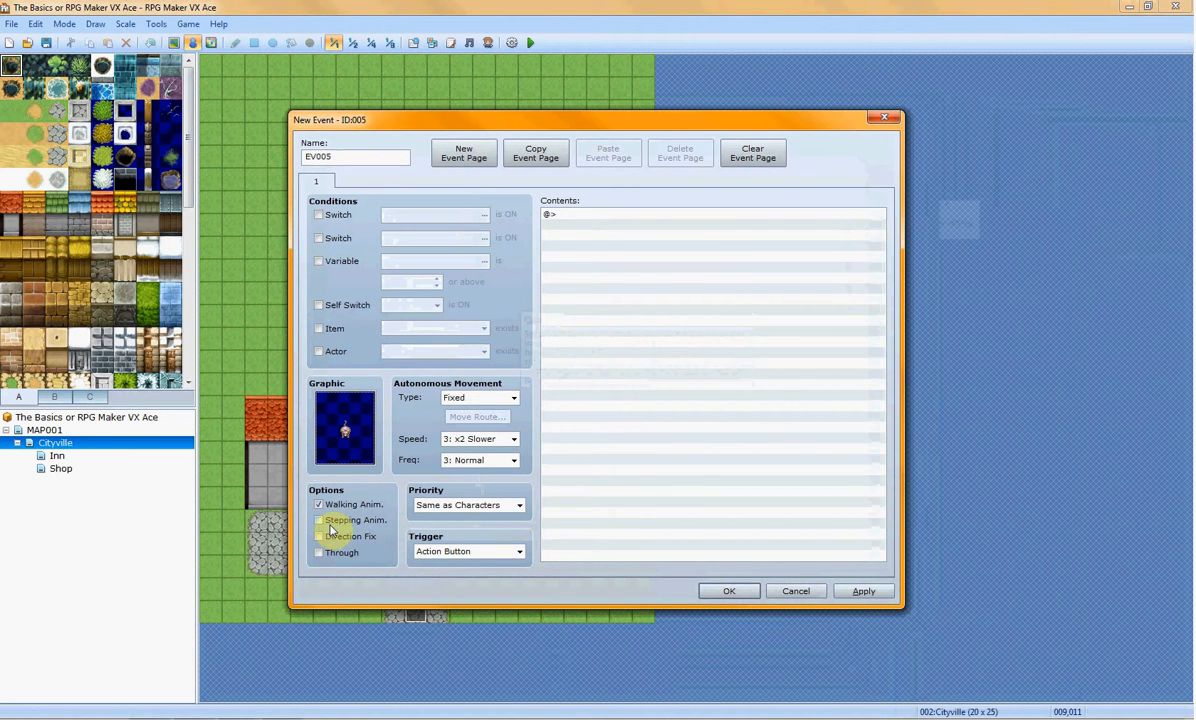
Enable the event's stepping animation and direction fix, and disable its walking animation
click(331, 523)
click(345, 537)
click(342, 505)
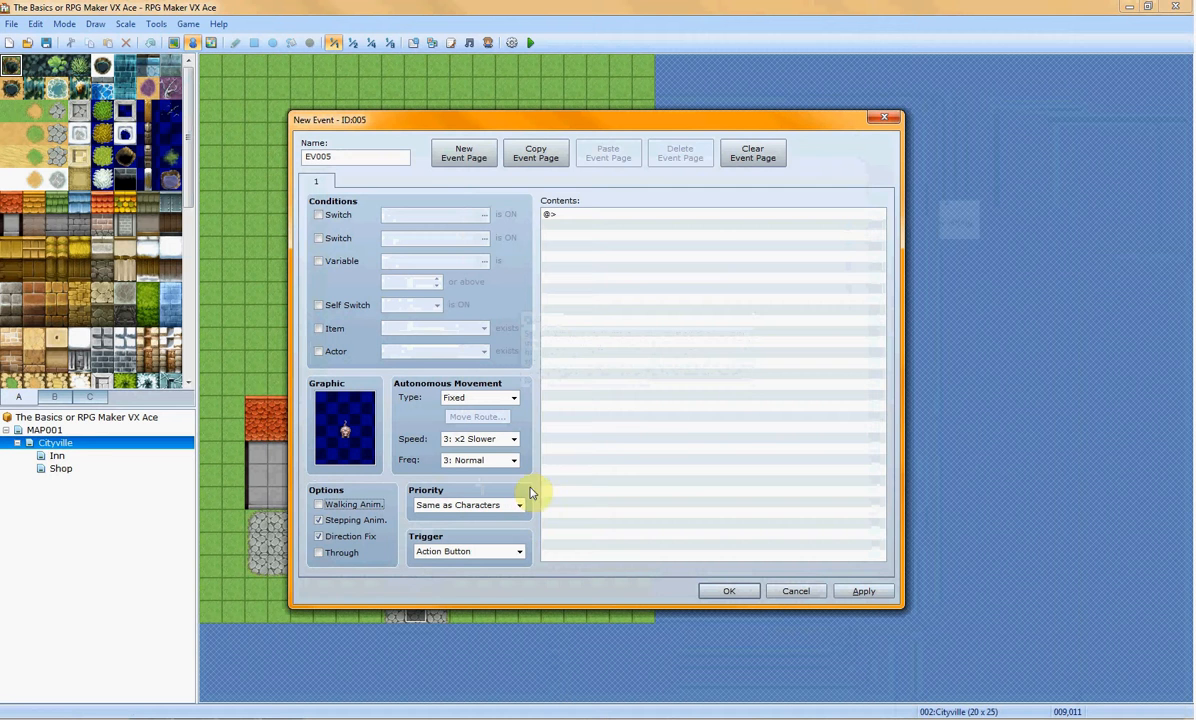
Add a Battle Processing command to the event against the Rat*2 troop, with escape allowed
double_click(598, 216)
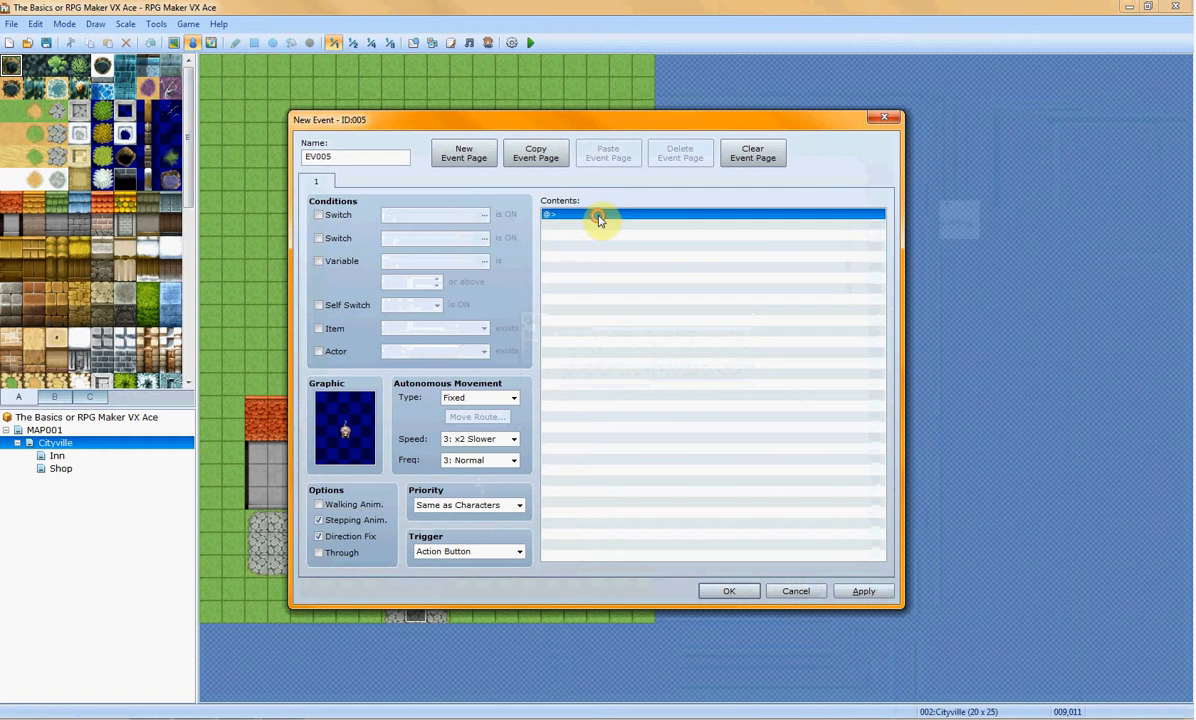
click(612, 202)
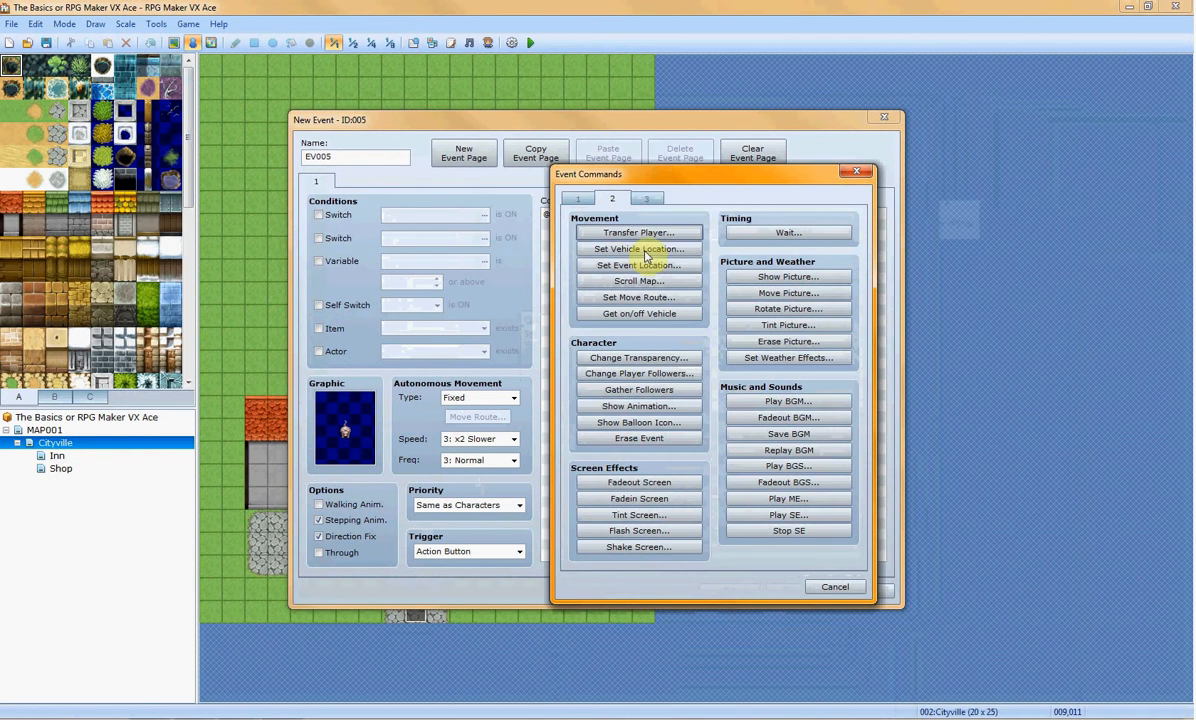
click(657, 203)
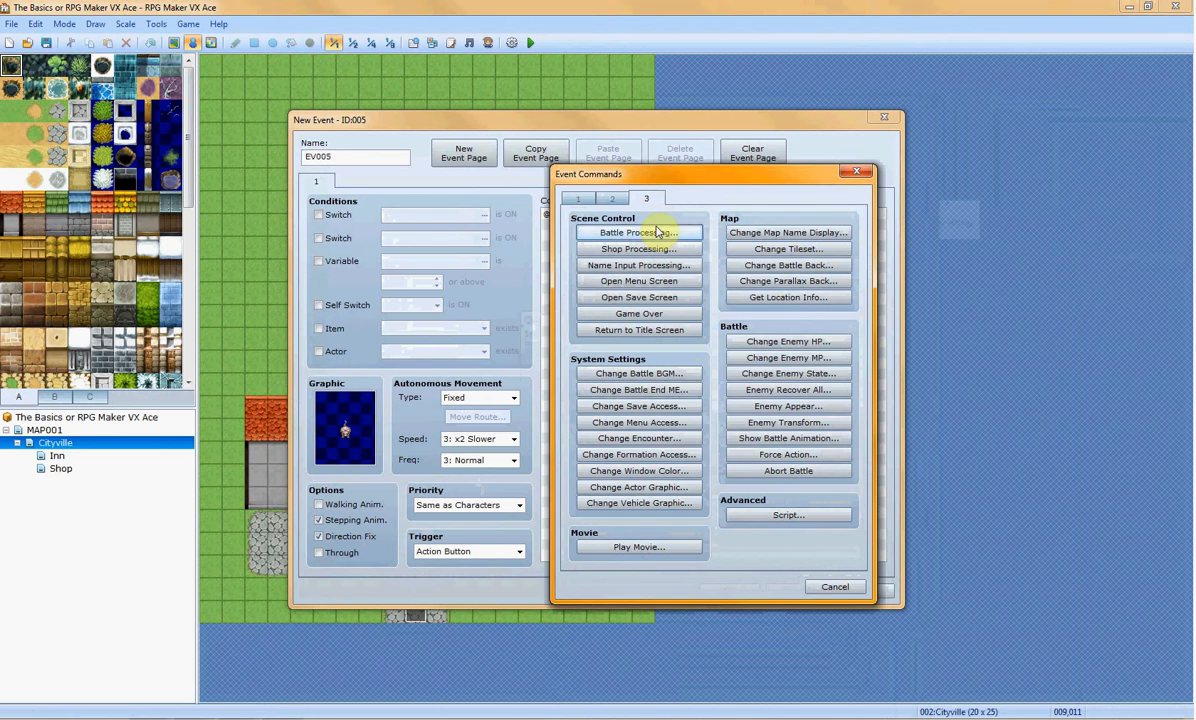
click(655, 232)
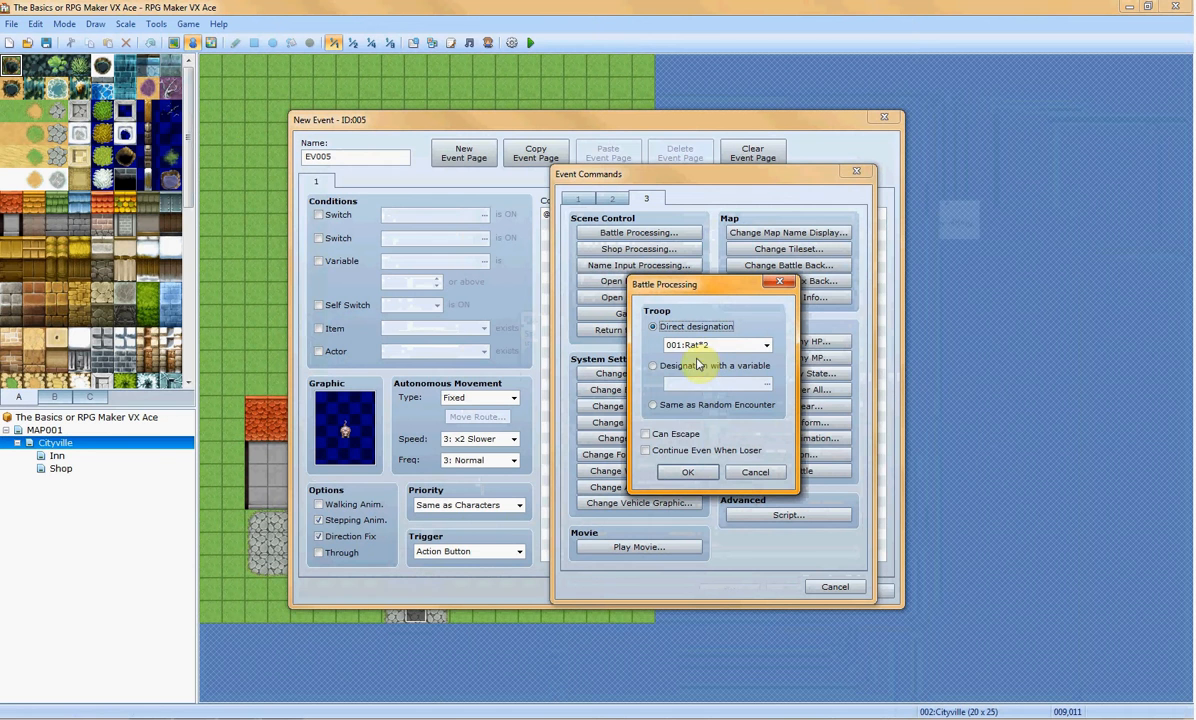
click(676, 434)
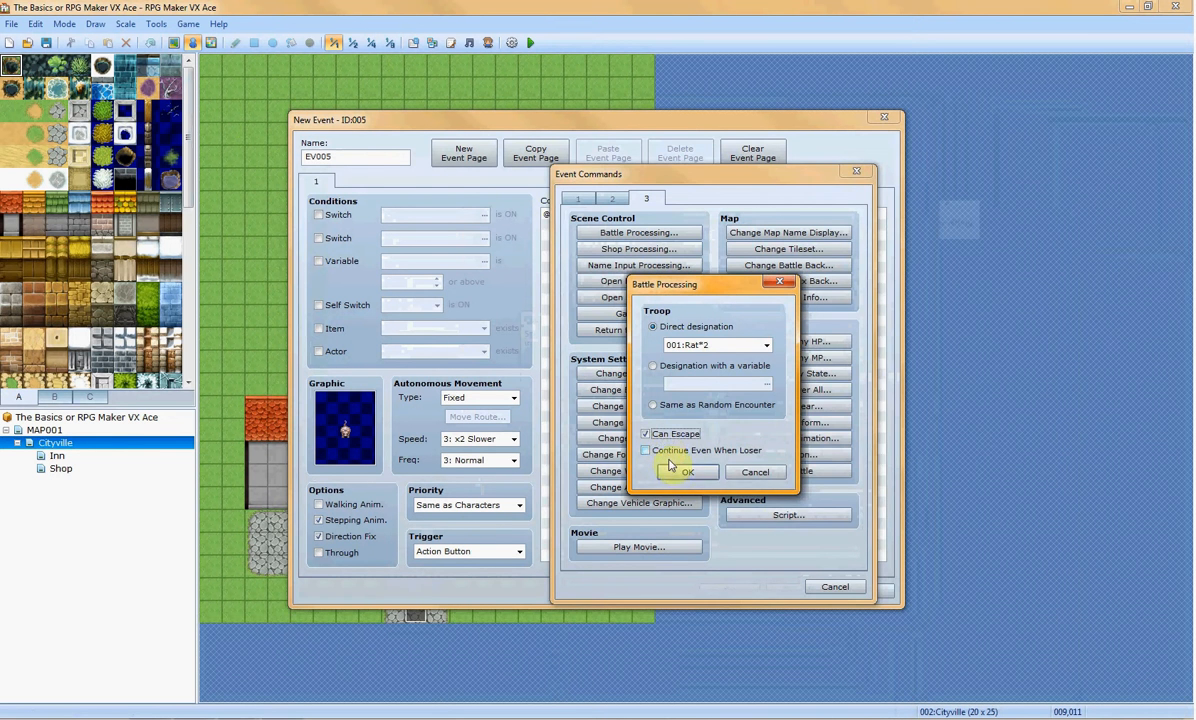
click(680, 471)
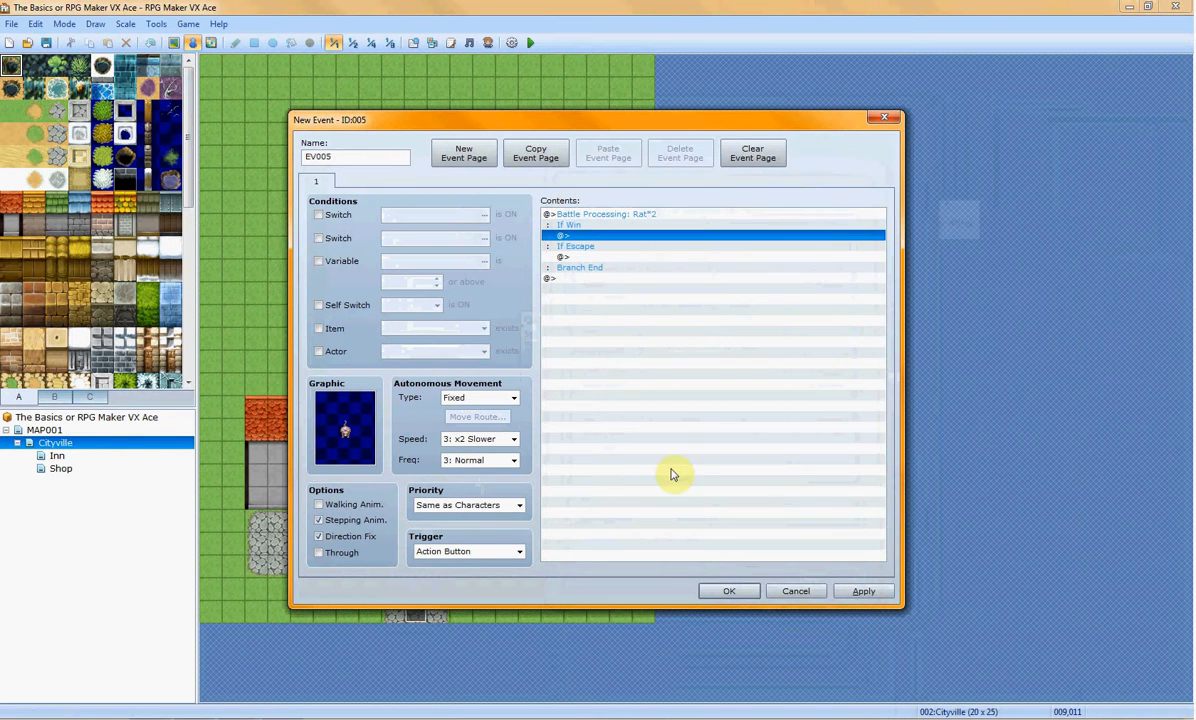
Add a Show Text message "INFO / Rat was defeated!" to the If Win branch, positioned Middle with a Dim Background
double_click(585, 237)
click(578, 199)
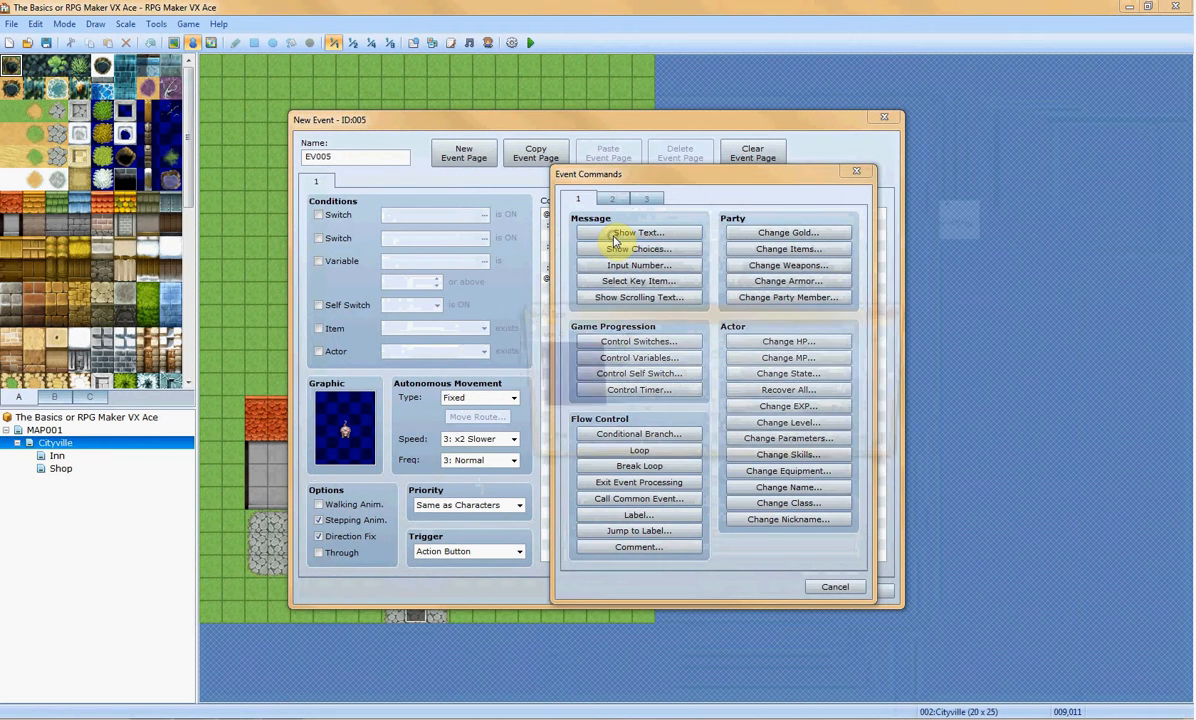
click(614, 237)
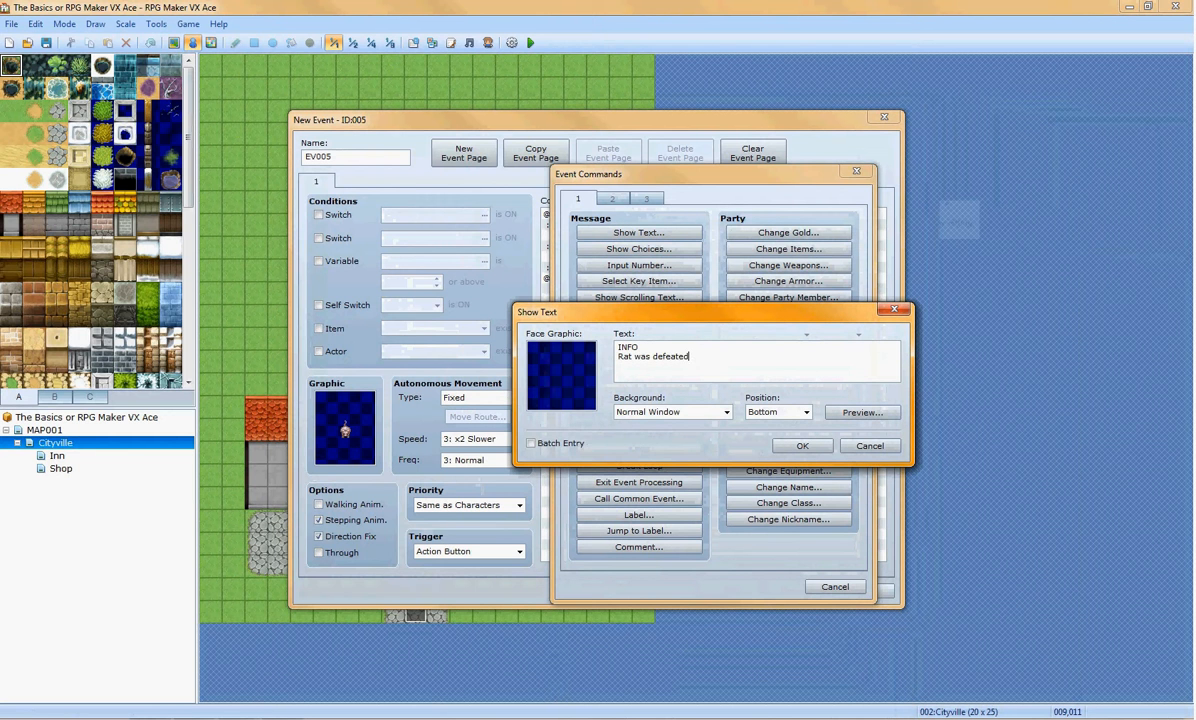
click(798, 411)
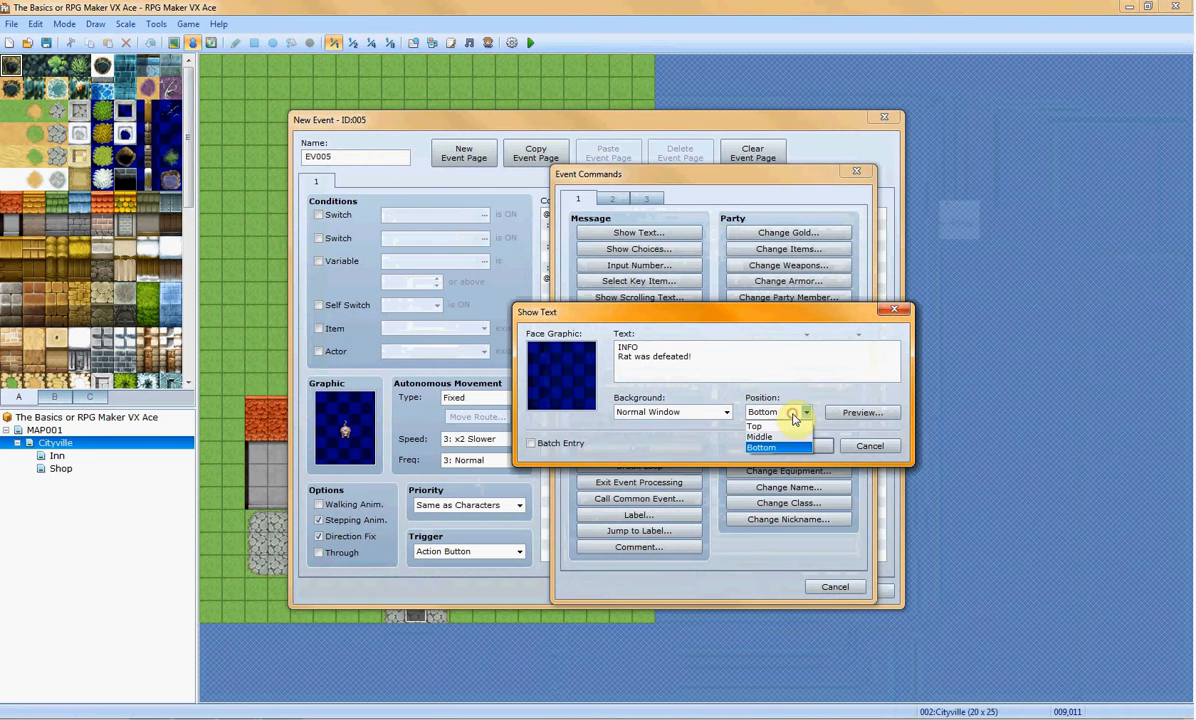
click(786, 438)
click(726, 412)
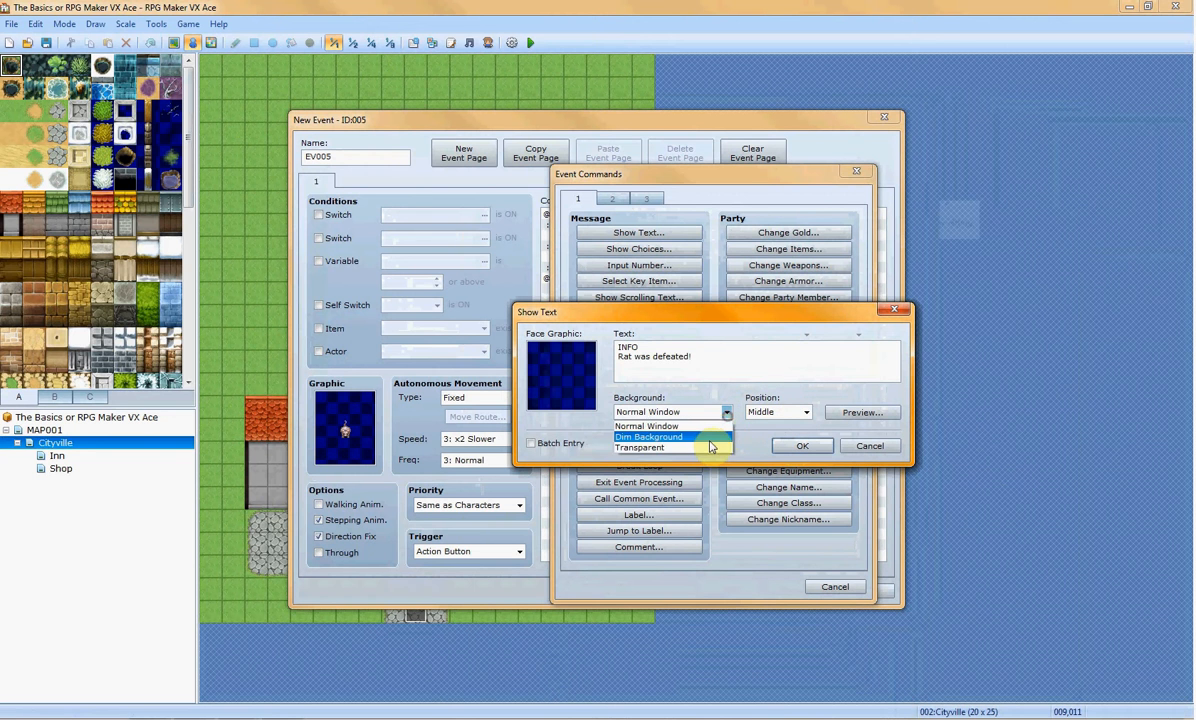
click(707, 440)
Preview the victory message, accept it and save the rat event
click(862, 412)
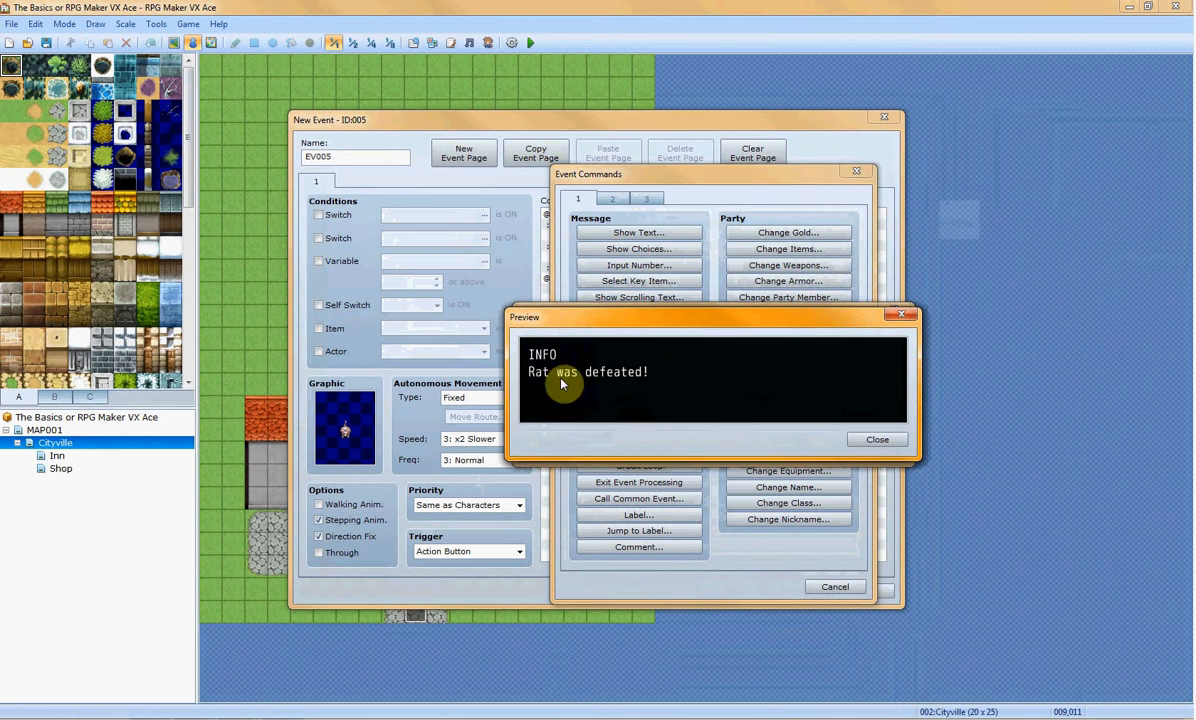
click(884, 440)
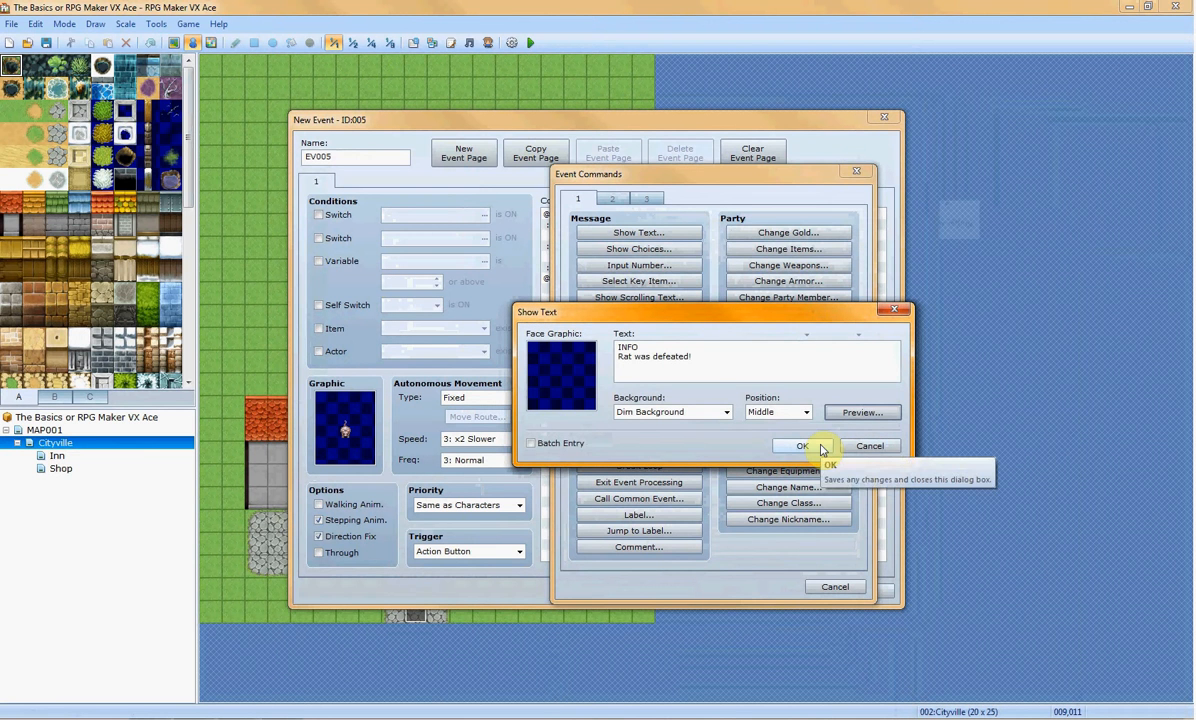
click(803, 446)
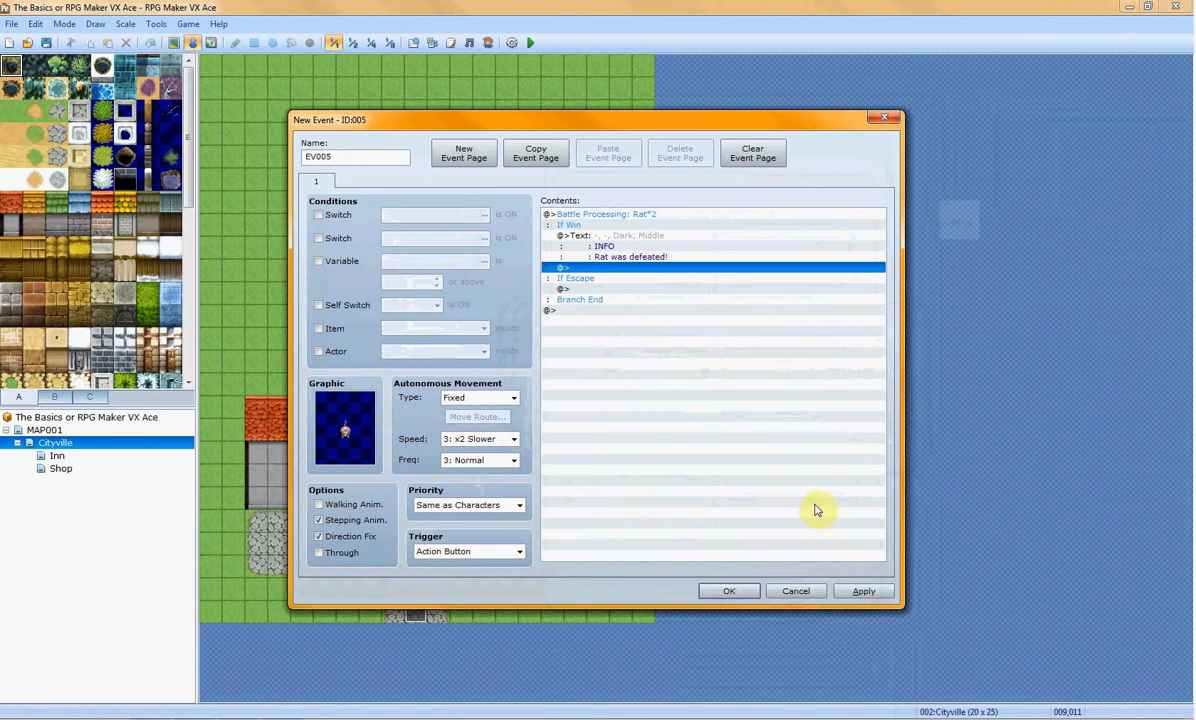
click(860, 591)
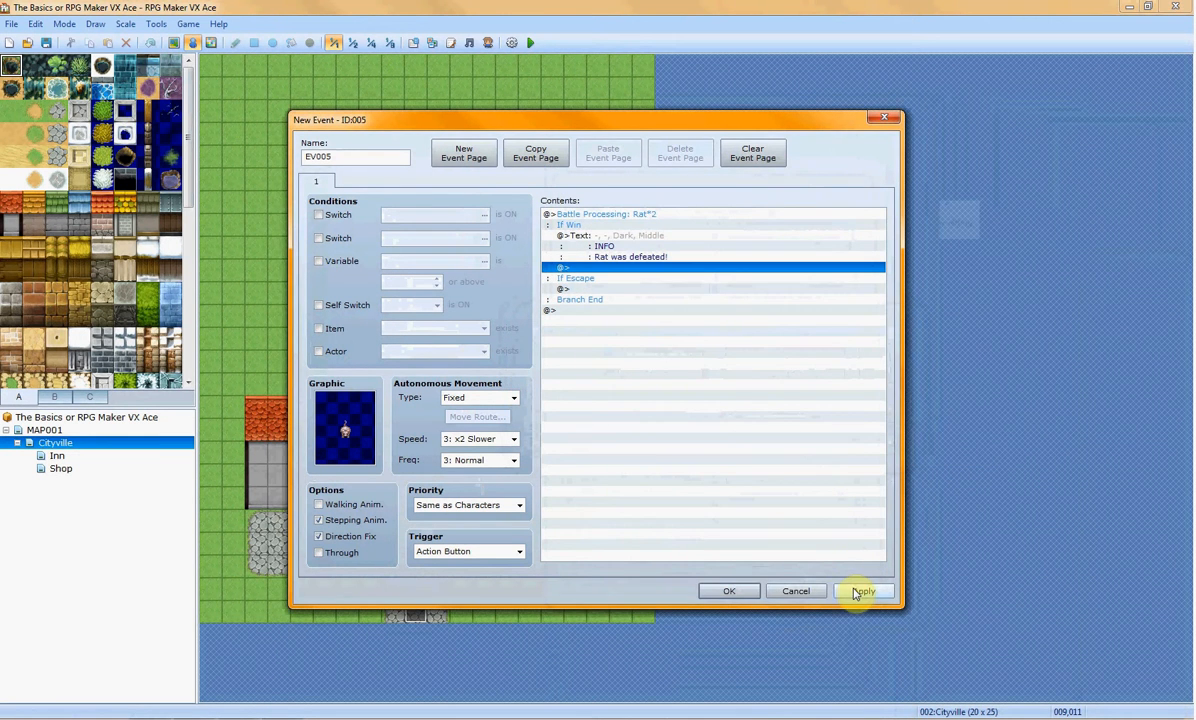
click(742, 591)
Check in the database which starting weapons are available to actor 001
click(411, 43)
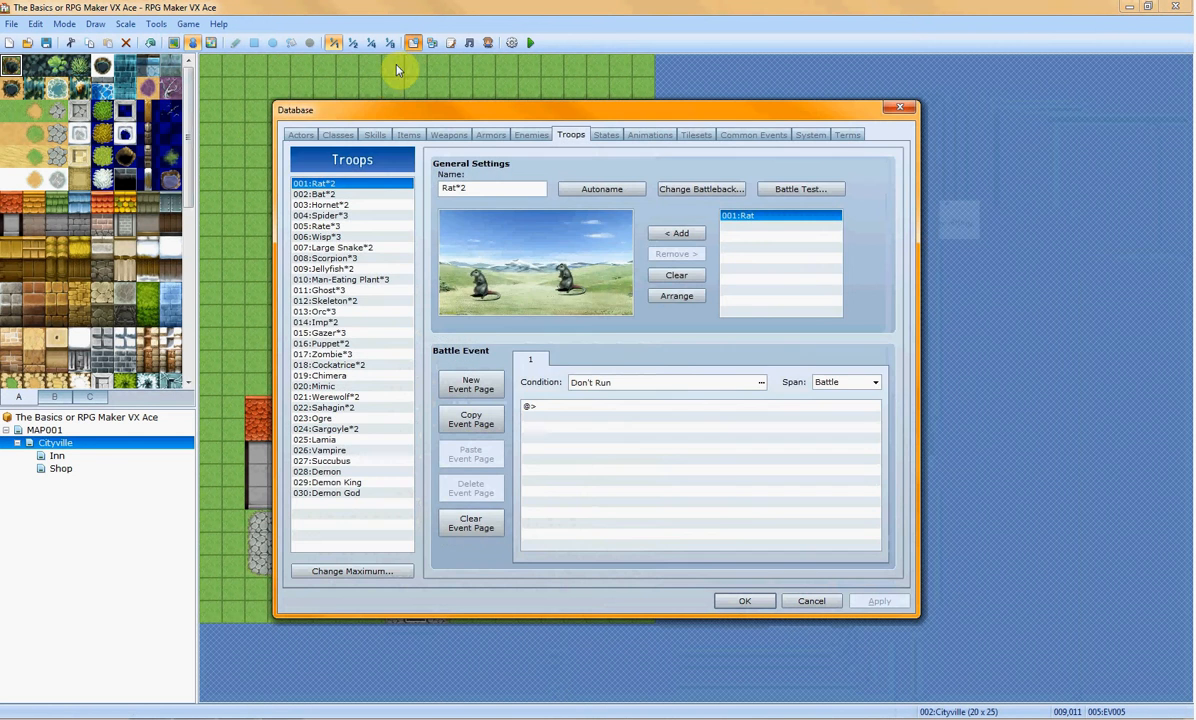
click(301, 134)
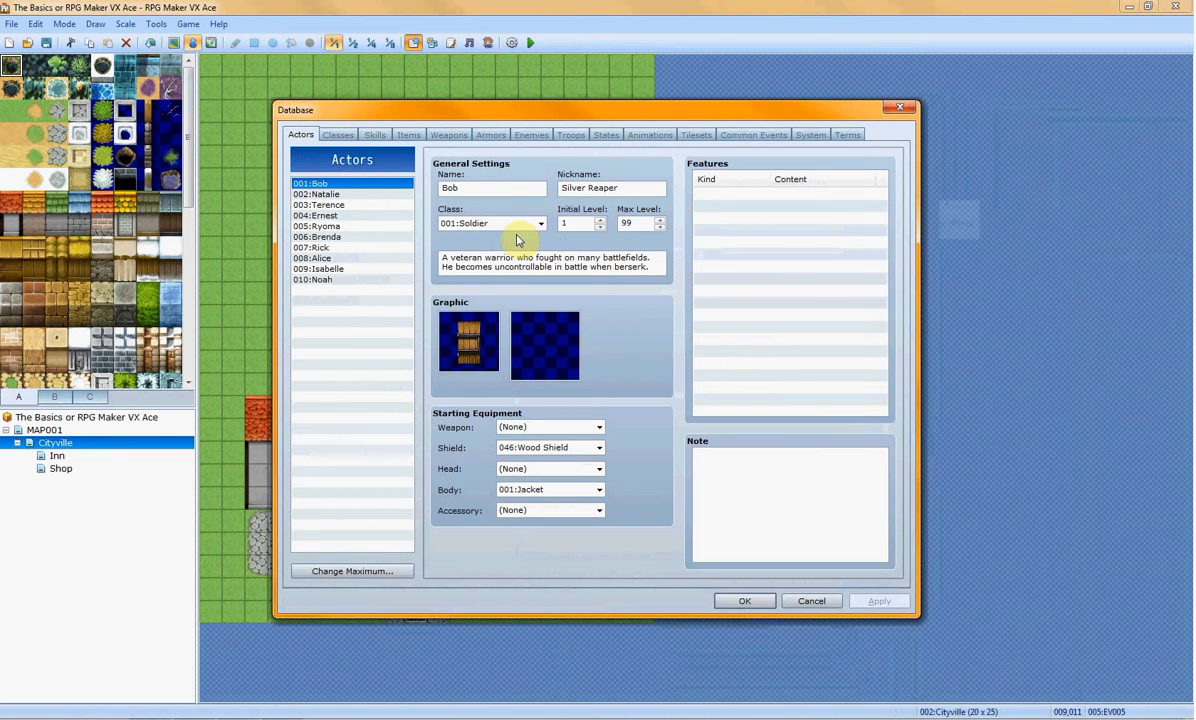
click(547, 444)
click(549, 424)
click(555, 426)
click(558, 427)
Change the Soldier class's Equip Weapon feature to Katana
click(338, 135)
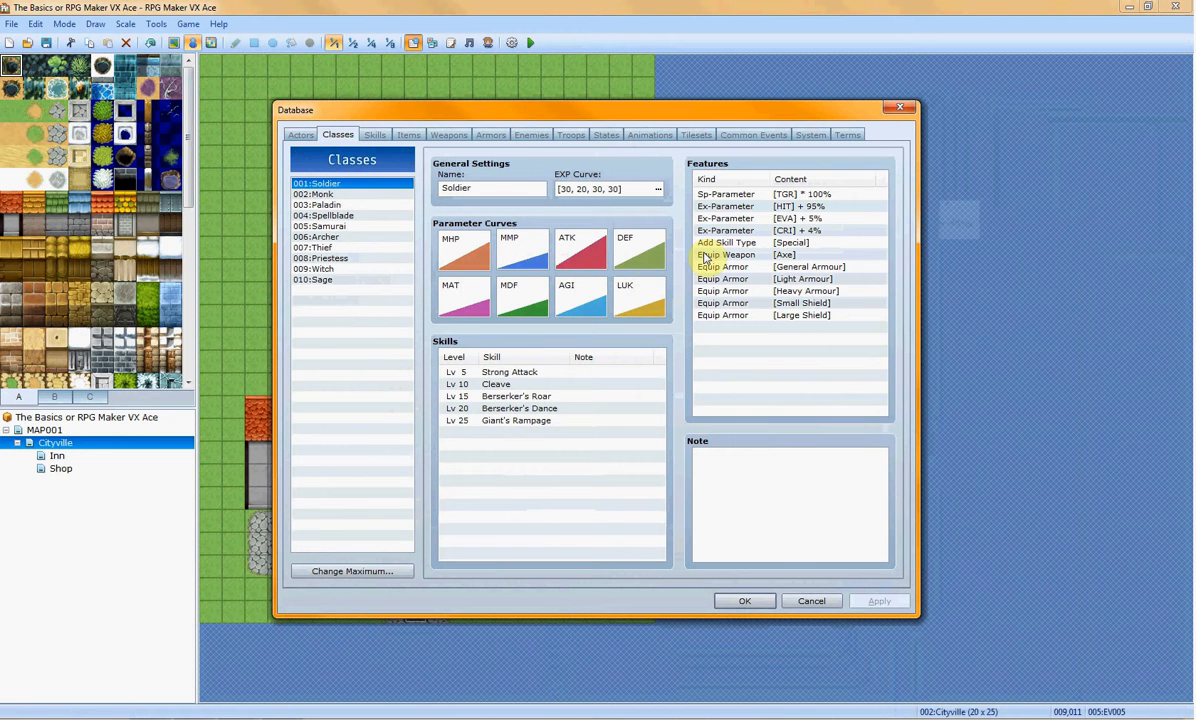
right_click(705, 256)
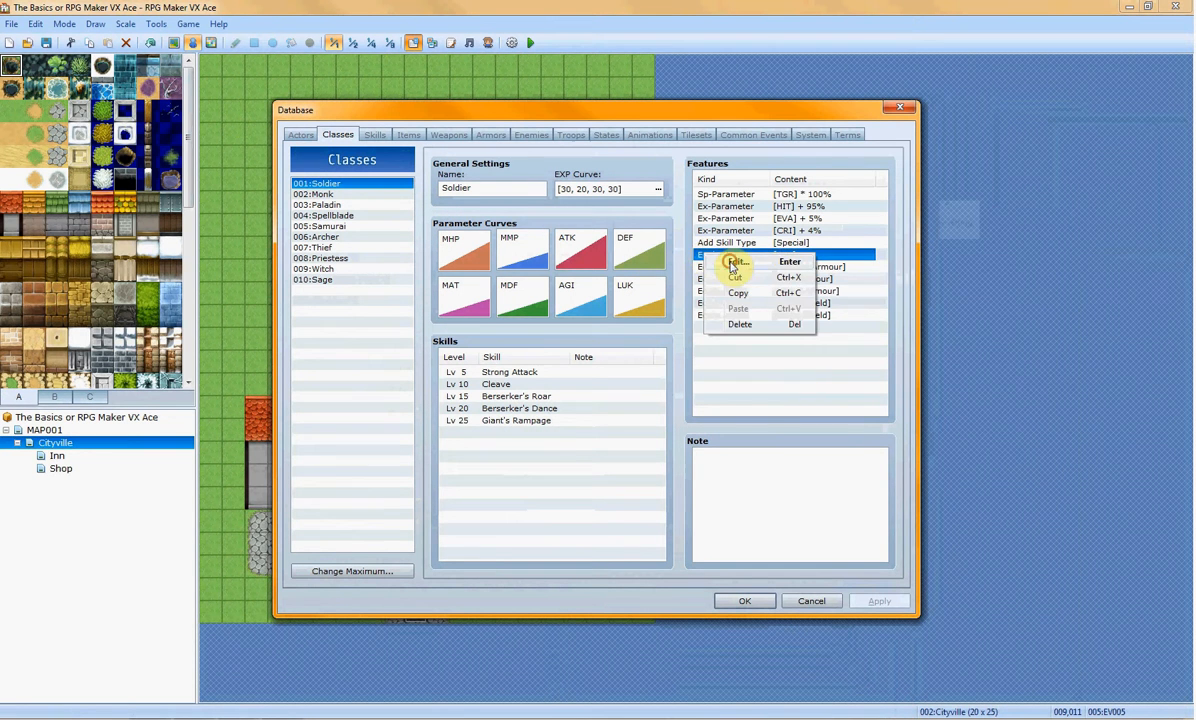
click(735, 262)
click(815, 233)
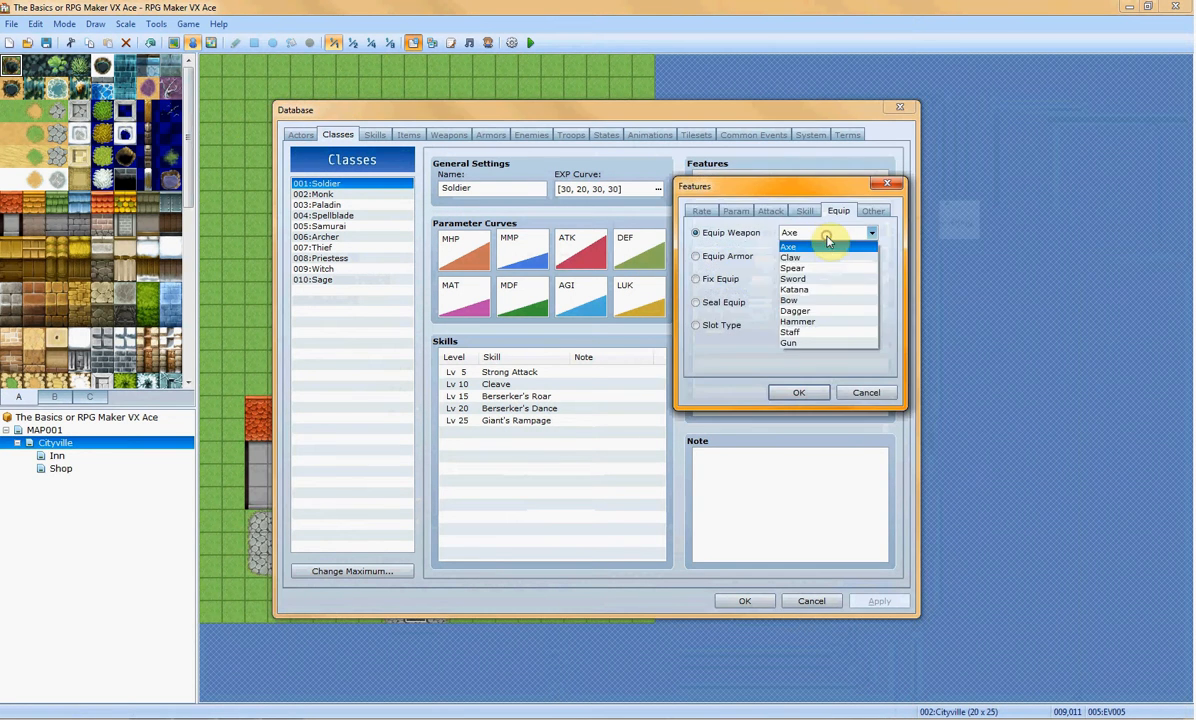
click(818, 290)
click(798, 392)
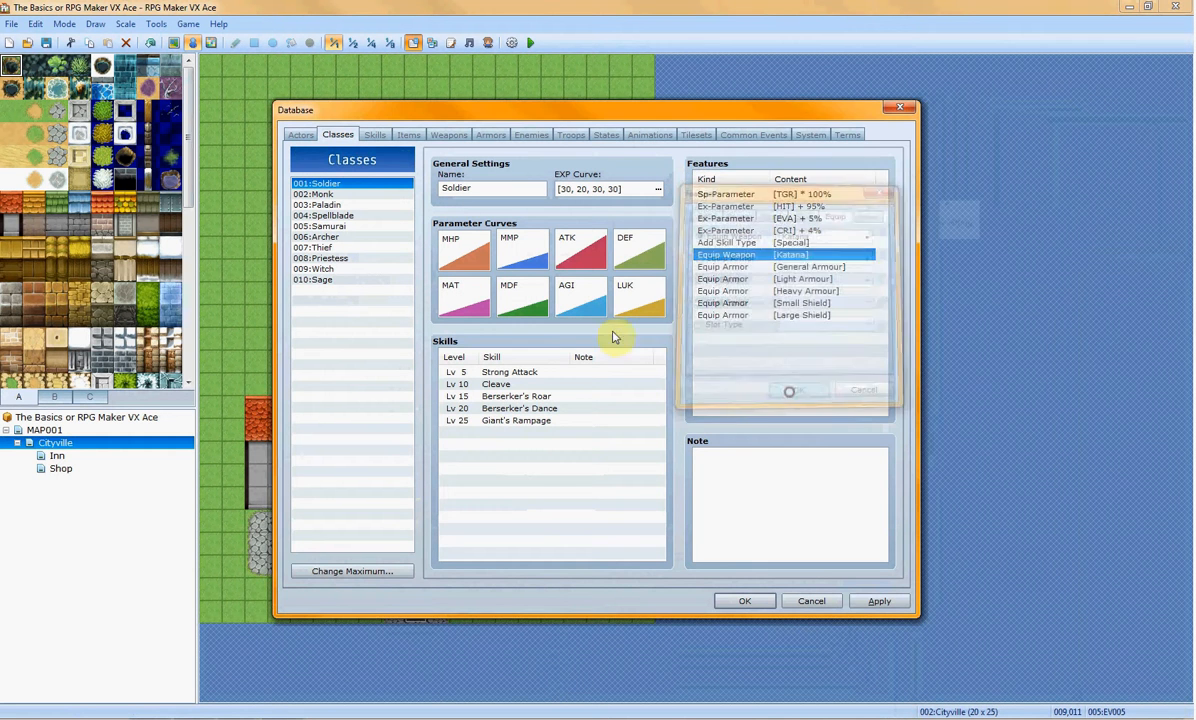
Give actor 001 the spiky blond character graphic from the Actor5 set
click(300, 135)
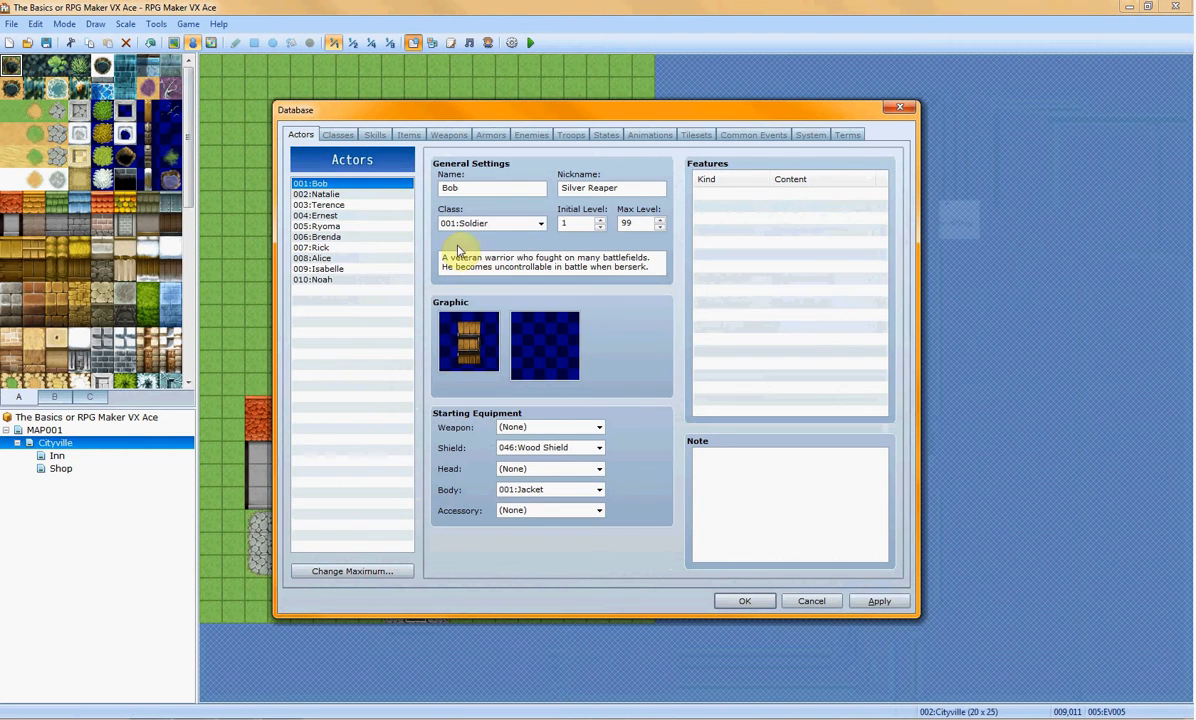
double_click(482, 342)
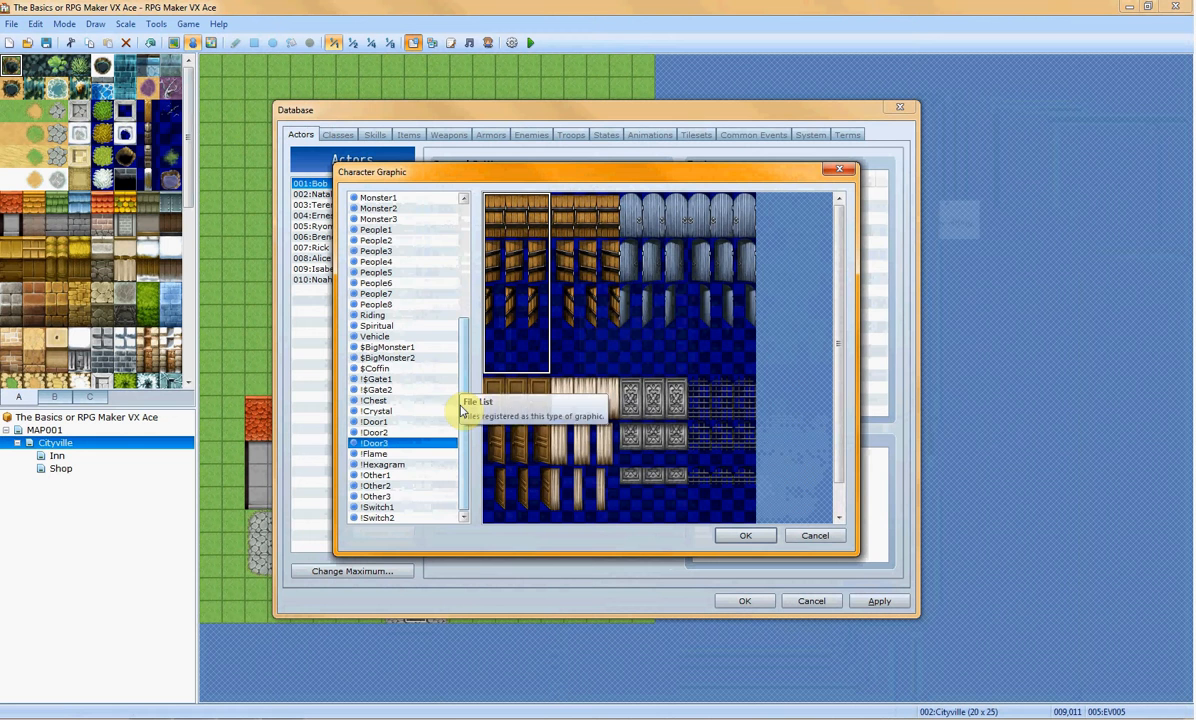
drag(462, 410, 459, 285)
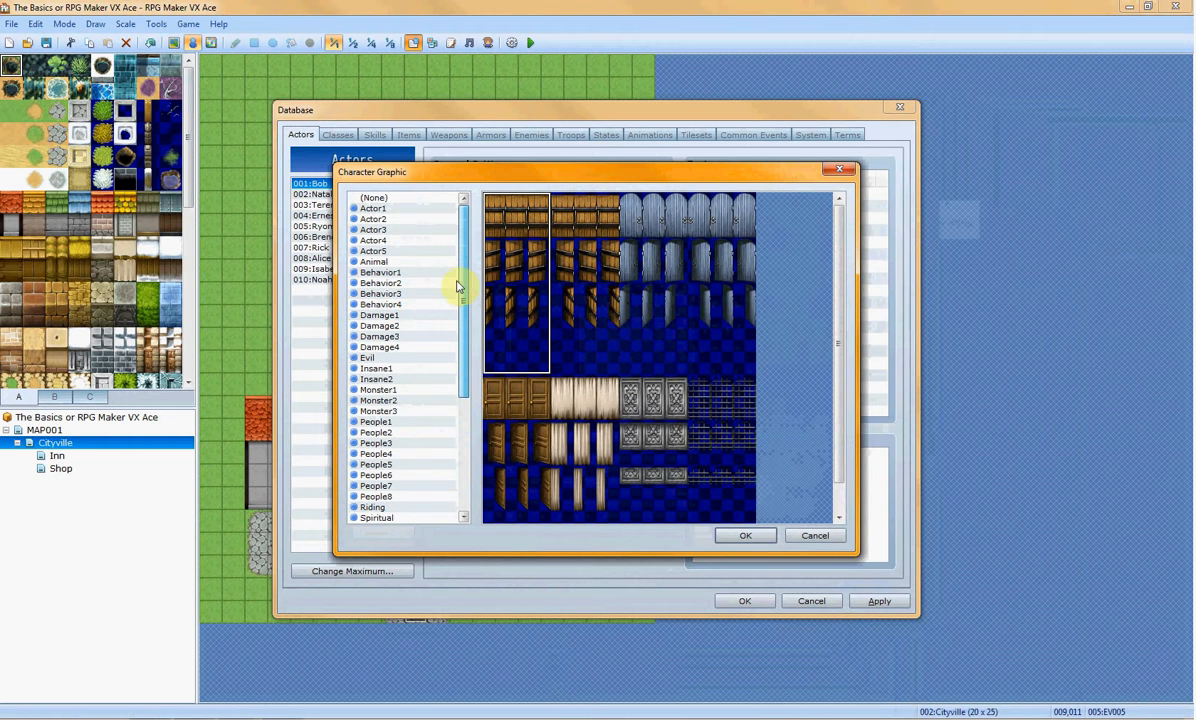
click(397, 250)
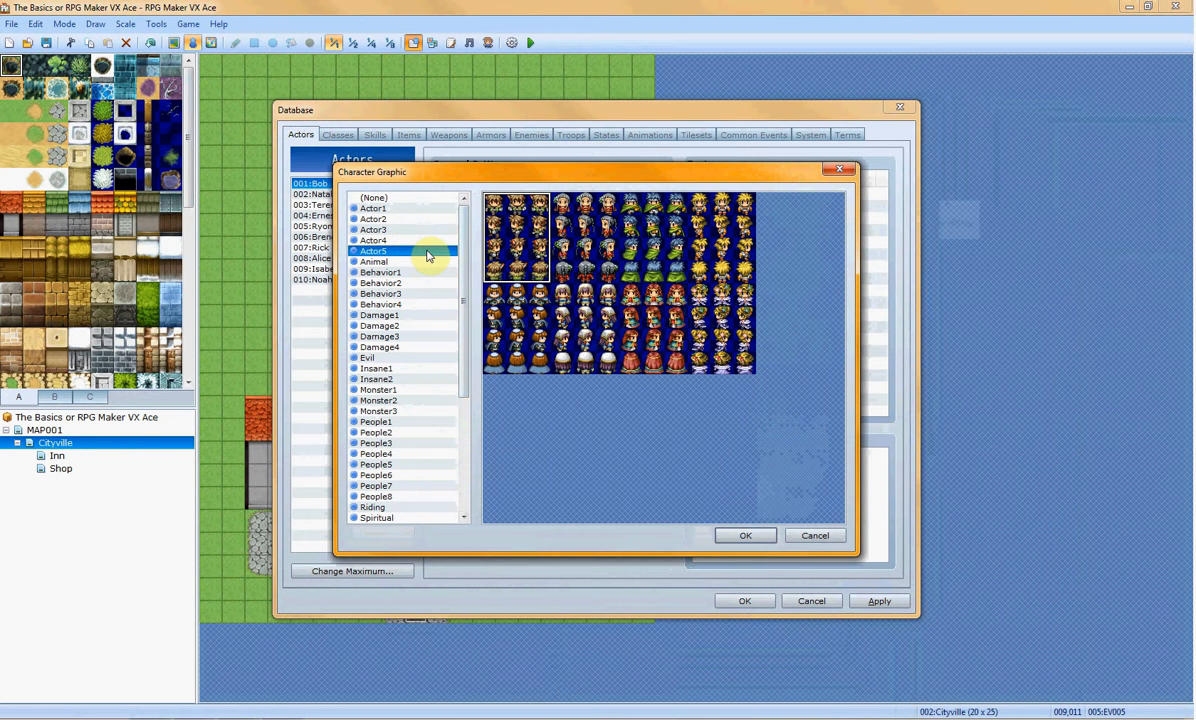
double_click(425, 253)
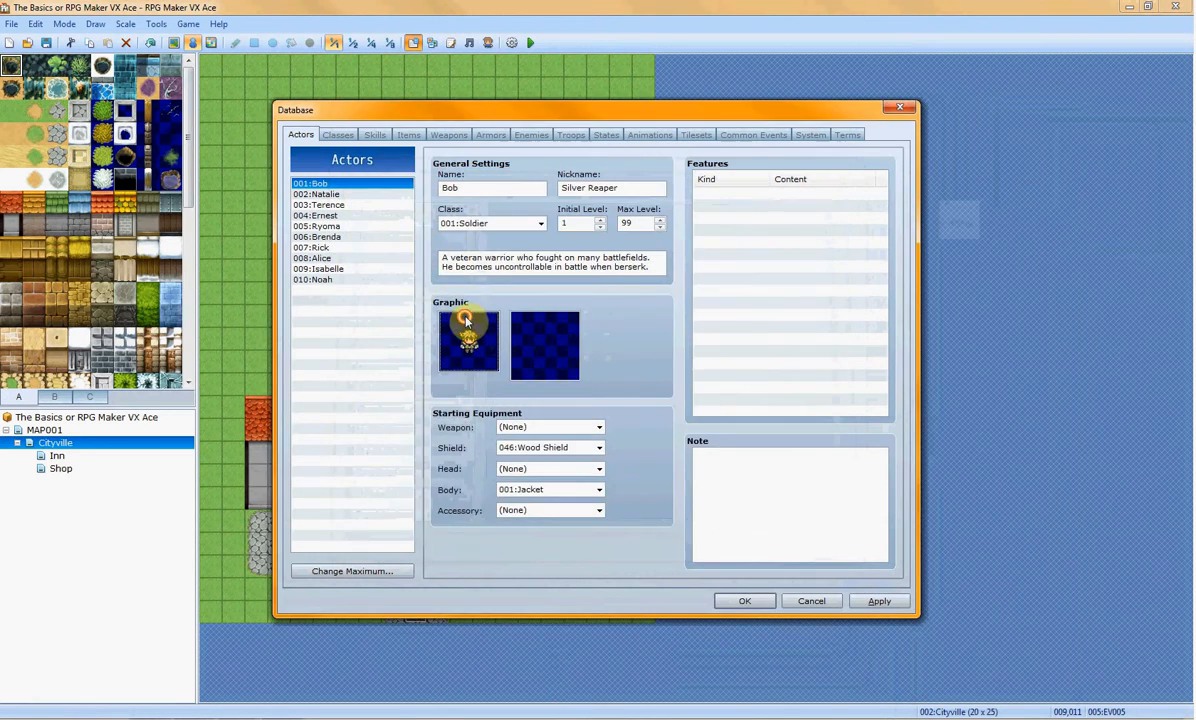
Set actor 001's character graphic to the silver-haired hero from the Actor4 set
double_click(468, 320)
click(402, 242)
double_click(496, 245)
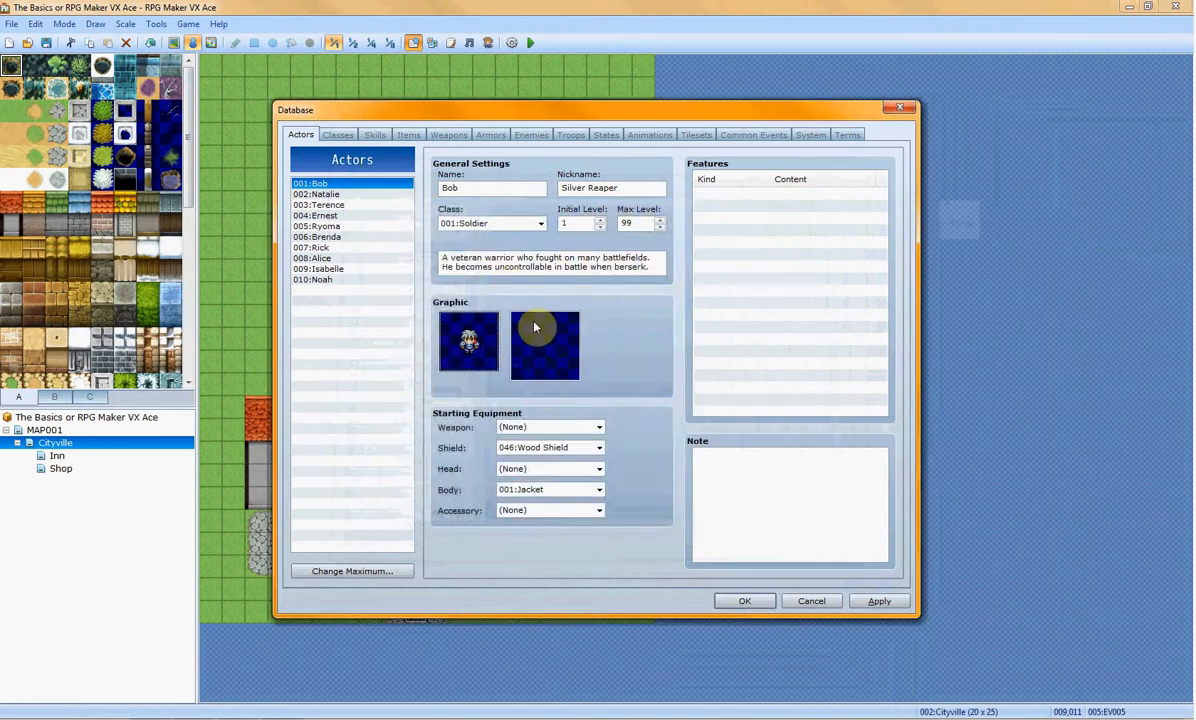
Give actor 001 the matching silver-haired face graphic from the Actor4 set and save the database changes
double_click(533, 322)
click(415, 279)
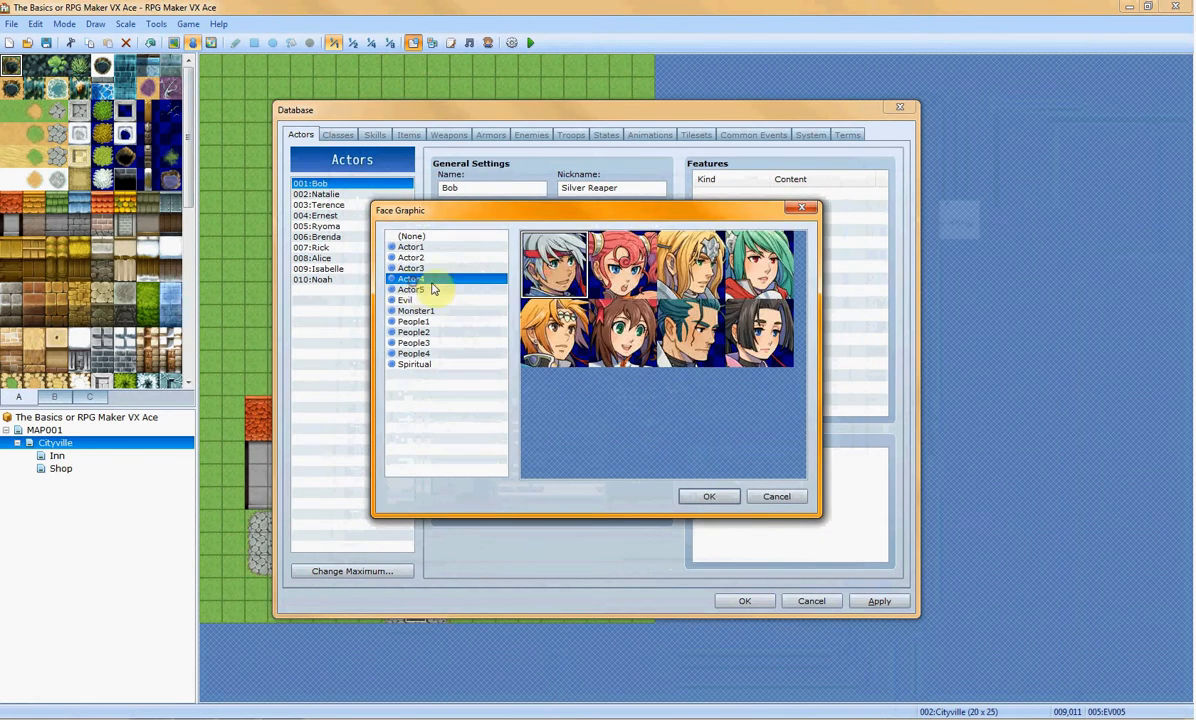
double_click(547, 284)
click(876, 601)
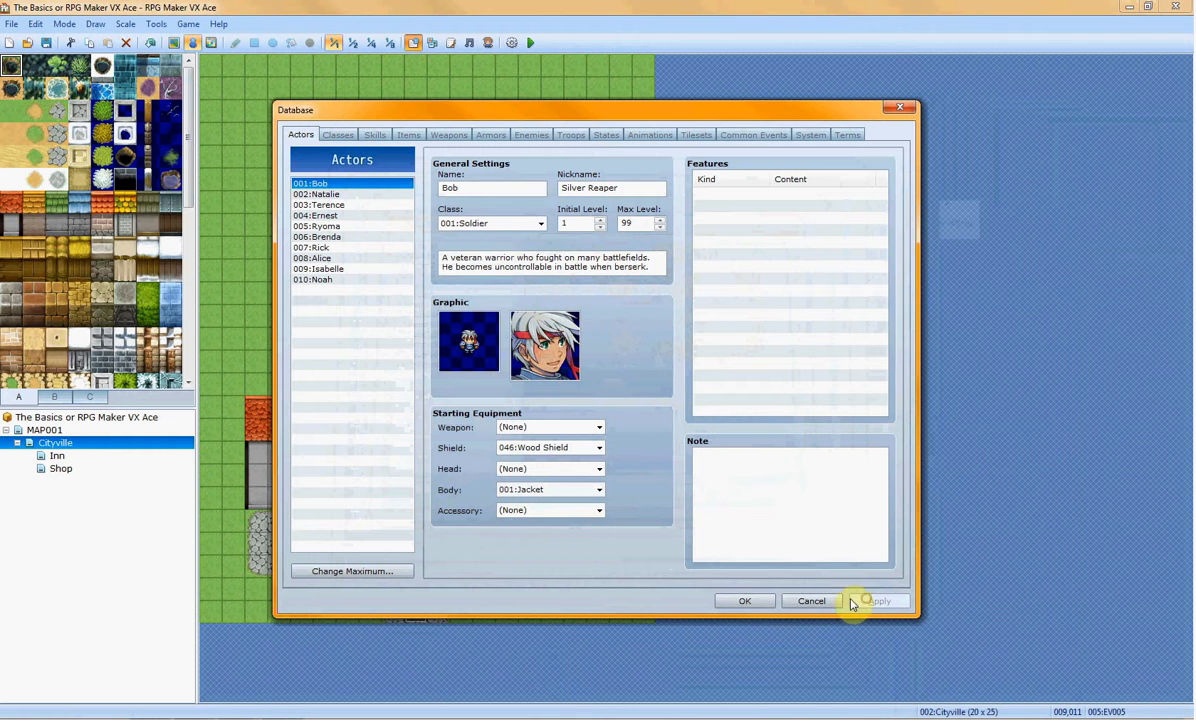
click(744, 600)
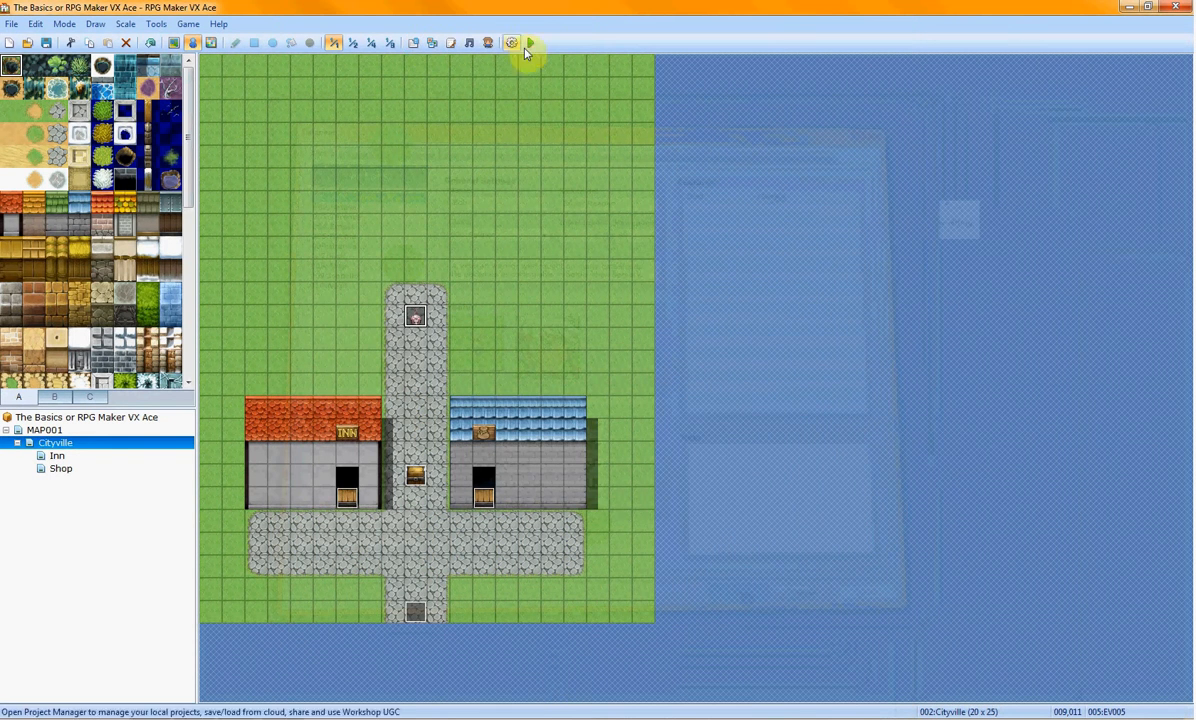
Save the project and start a new game in a playtest
click(533, 43)
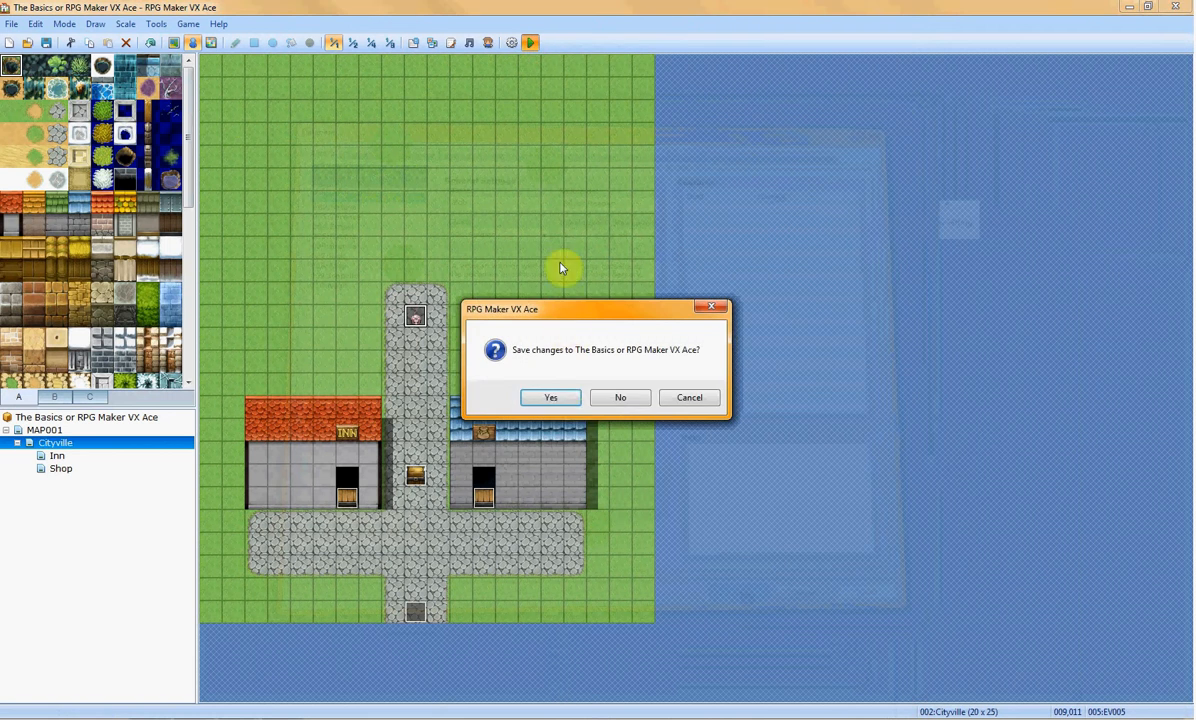
click(559, 398)
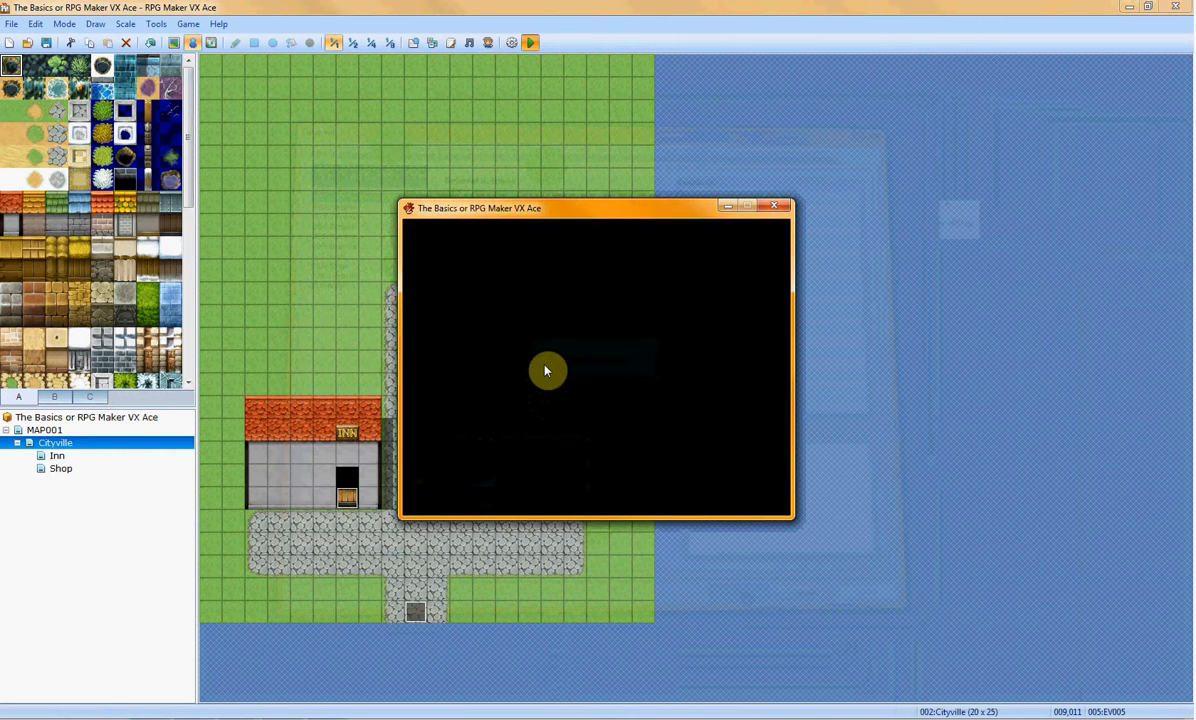
key(Return)
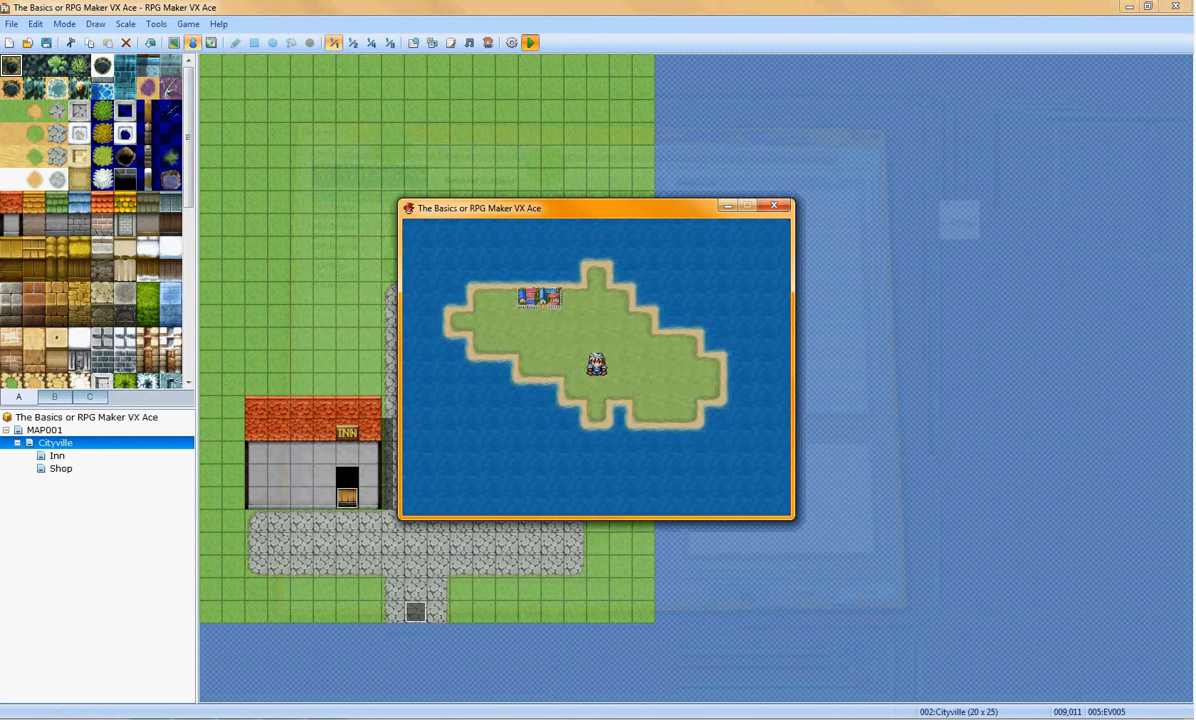
Walk the party across the world map to the town and enter Cityville
key(Left)
key(Left)
key(Up)
key(Up)
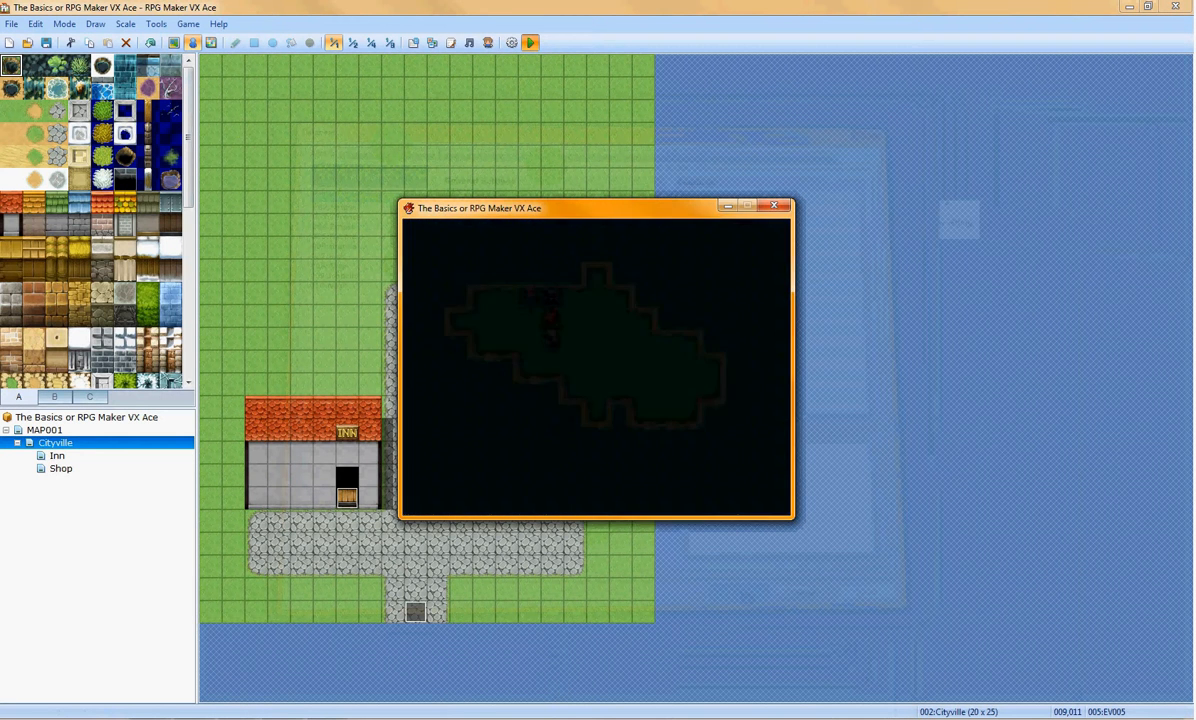
Walk up the stone path, open the treasure chest between the buildings and dismiss its message
key(Up)
key(Up)
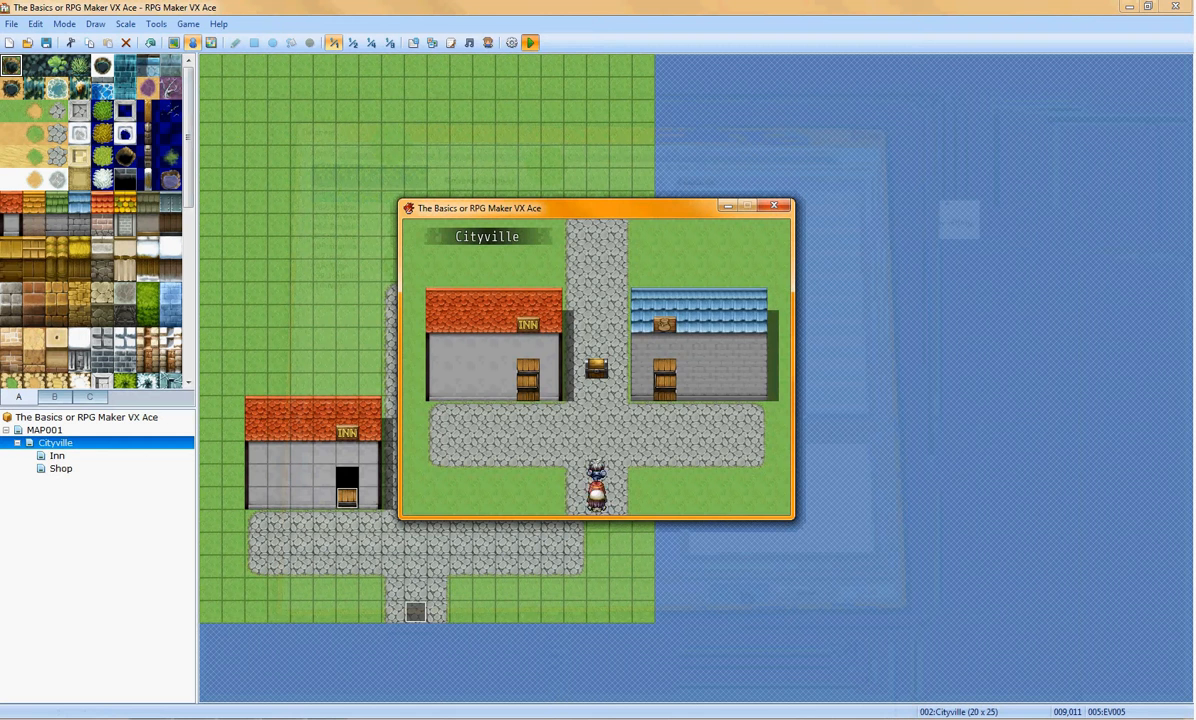
key(Up)
key(Up)
key(Return)
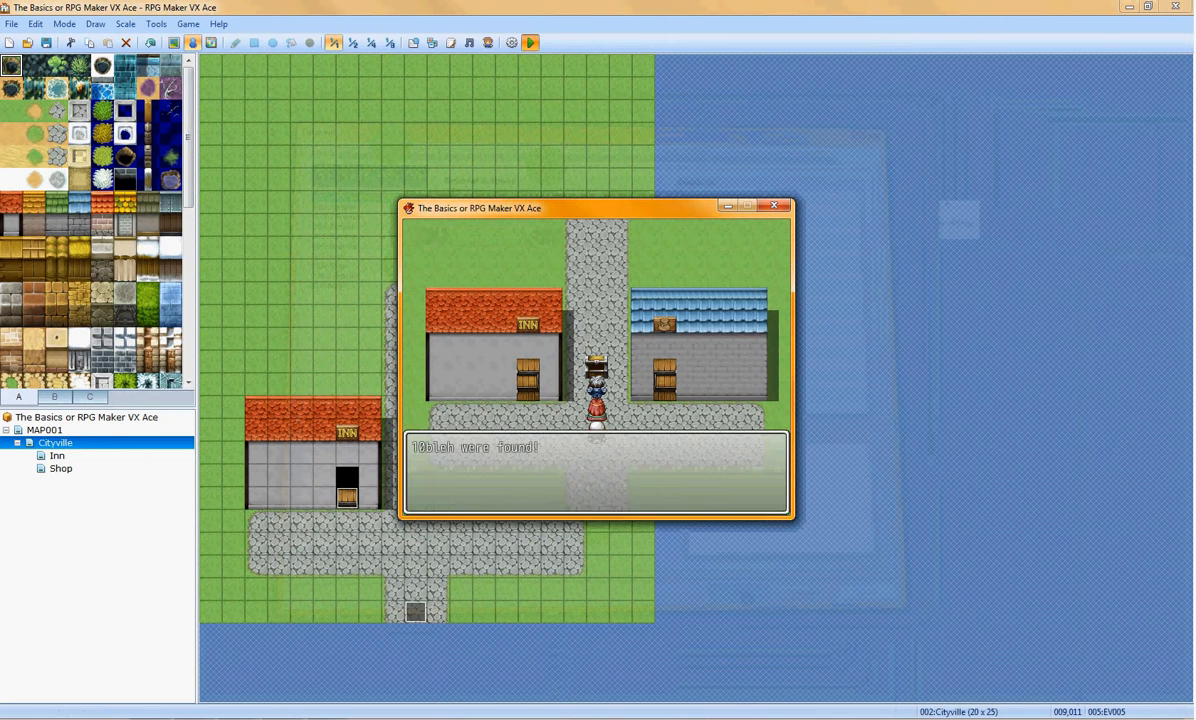
key(Return)
Walk around the chest up to the rat at the path's upper end and trigger its battle
key(Left)
key(Up)
key(Up)
key(Up)
key(Up)
key(Right)
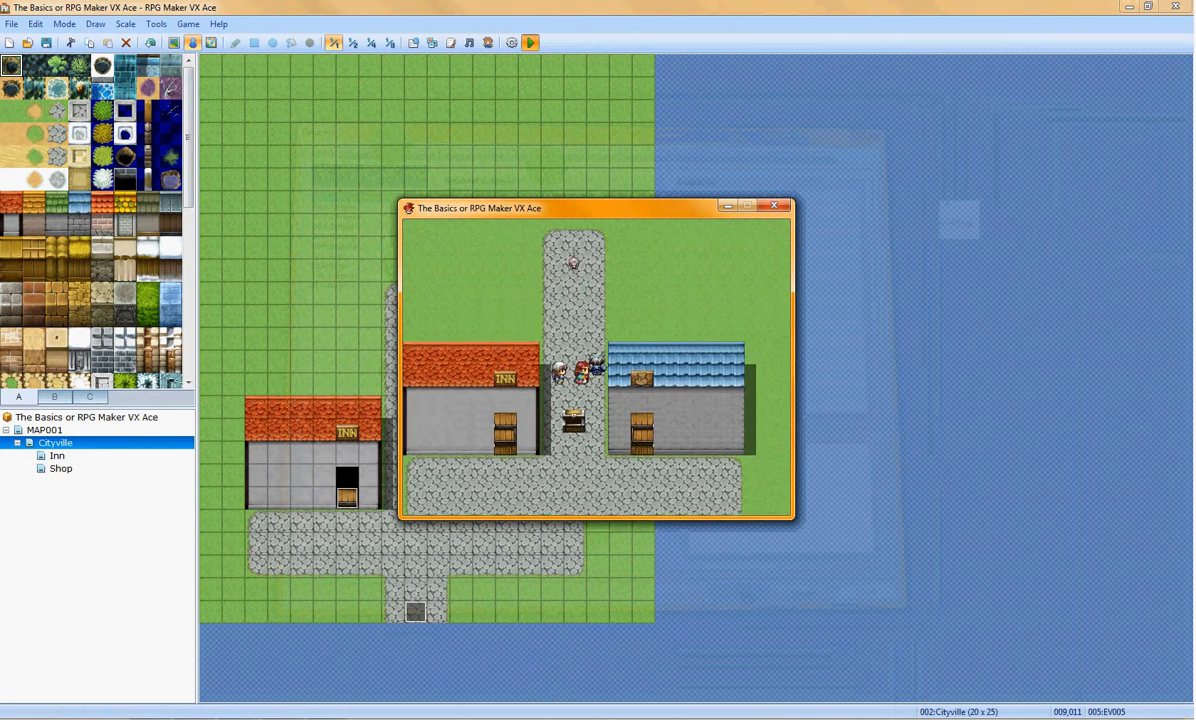
key(Up)
key(Up)
key(Right)
key(Up)
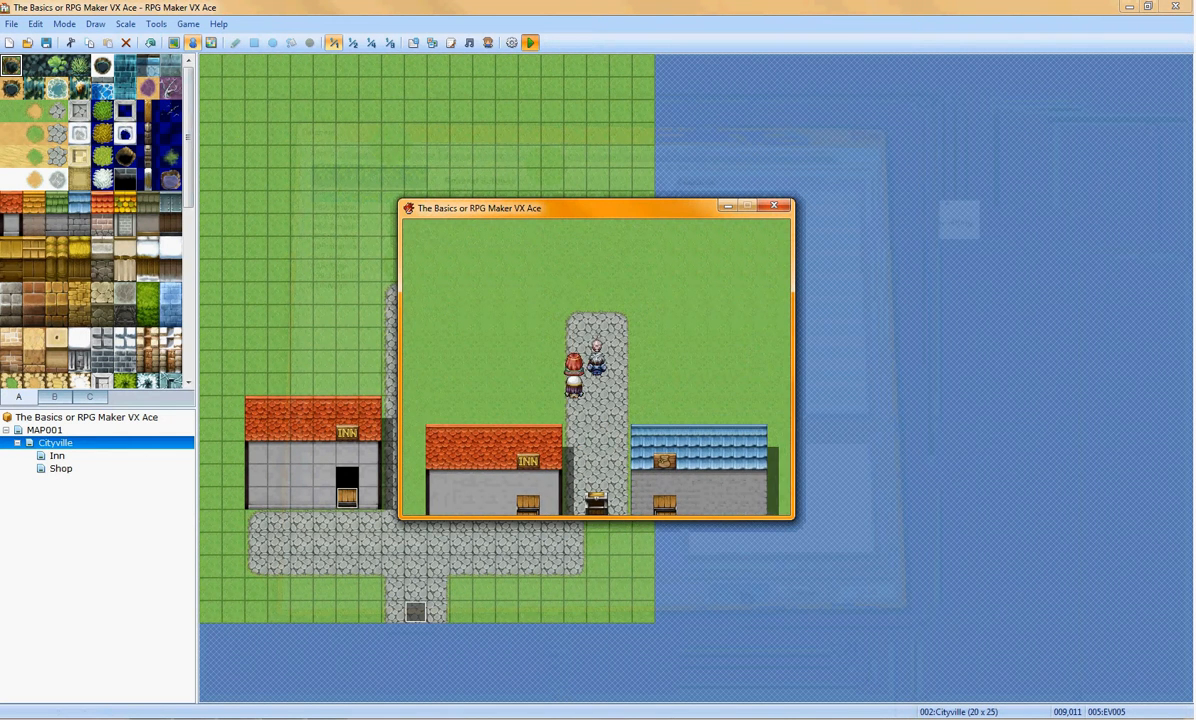
key(Return)
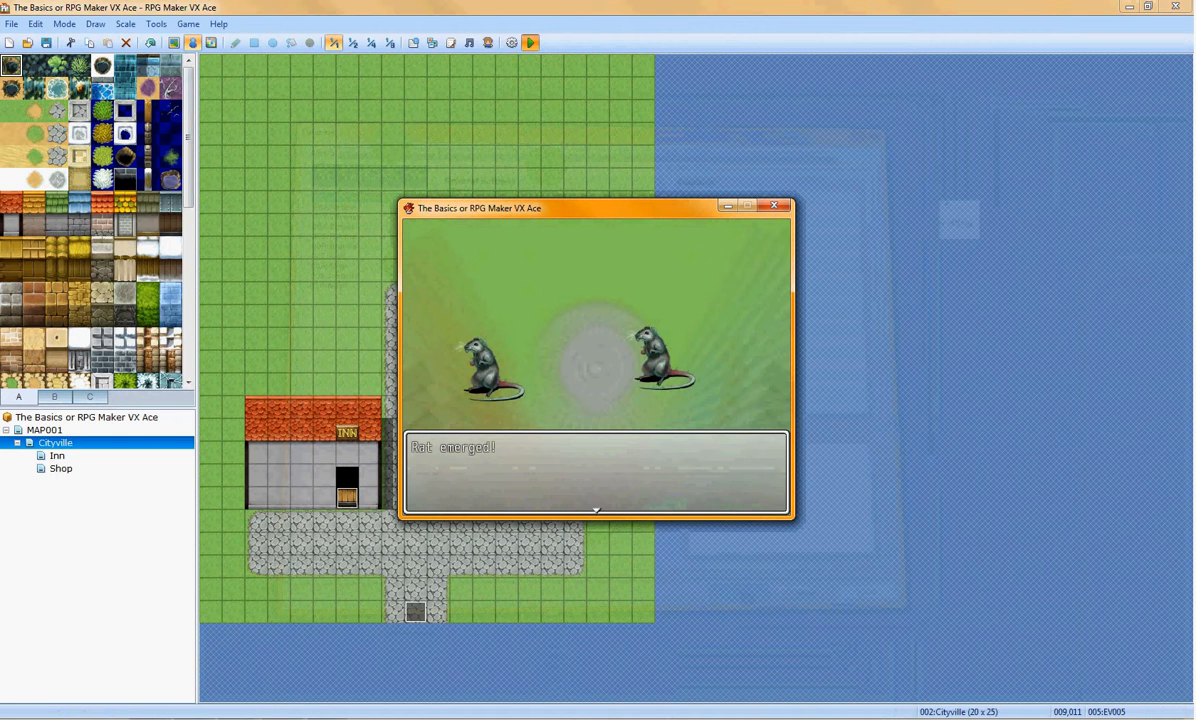
Fight the two rats with the party's attacks until the battle is won
key(Return)
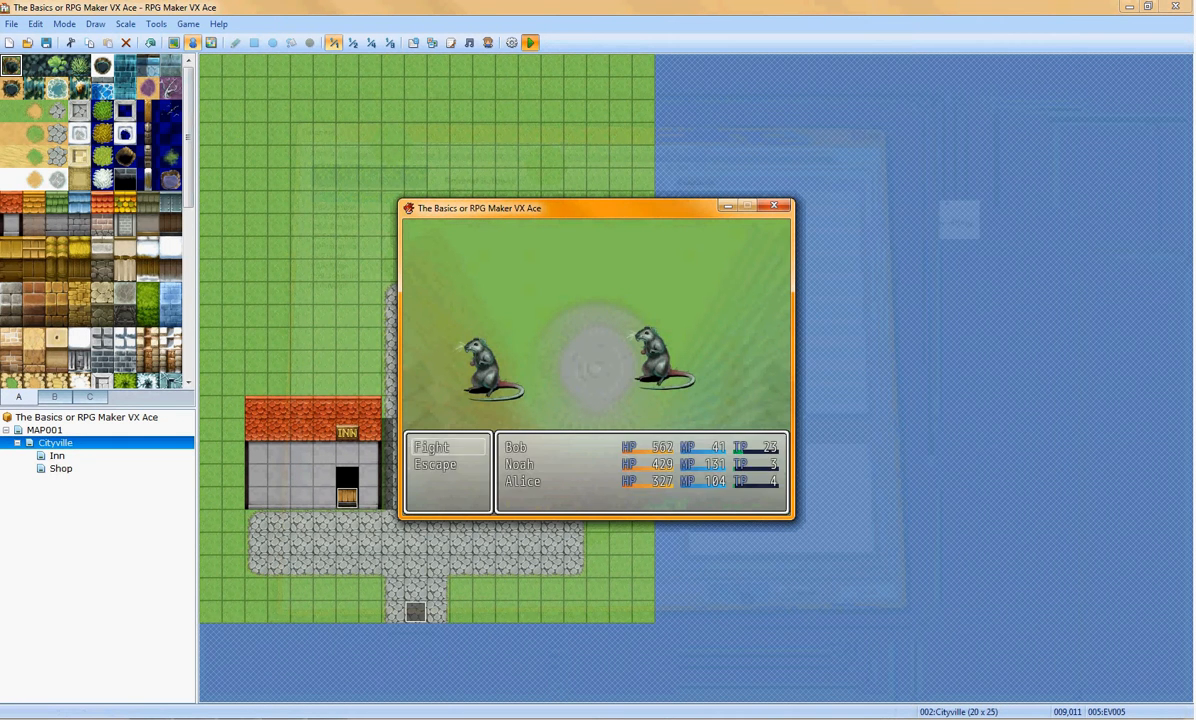
key(Return)
key(Return)
key(Return)
key(Return)
key(Return)
key(Return)
key(Return)
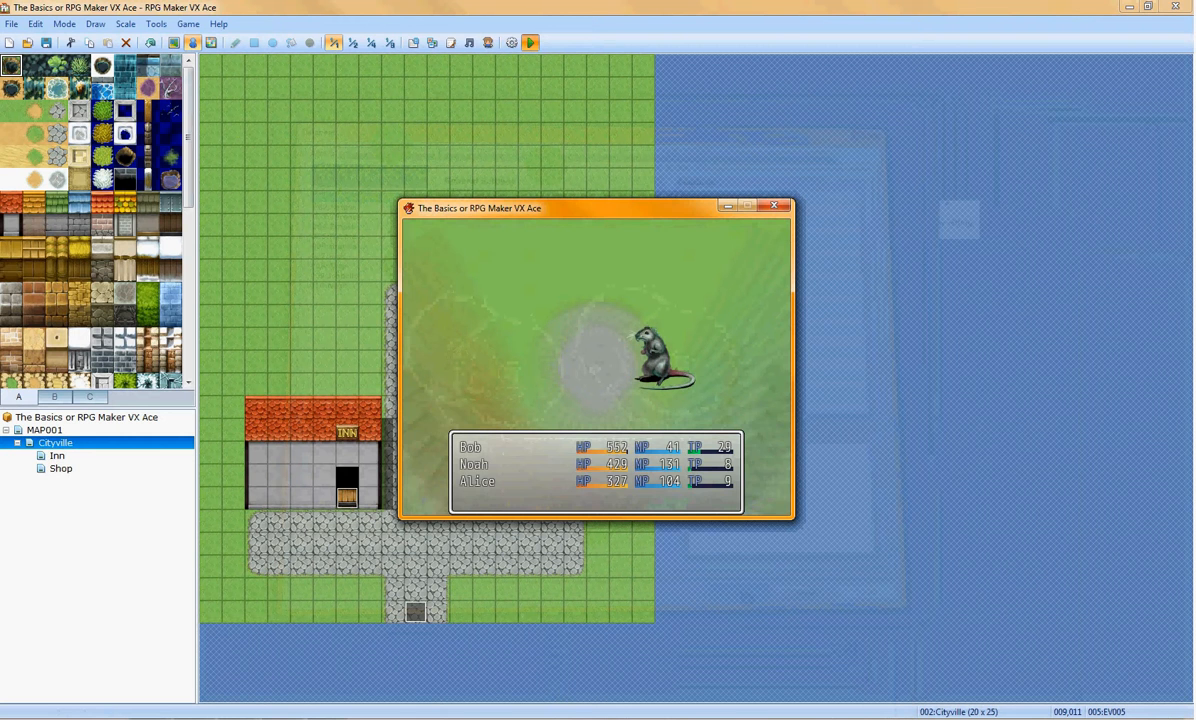
key(Return)
key(Return)
key(Return)
key(Return)
key(Return)
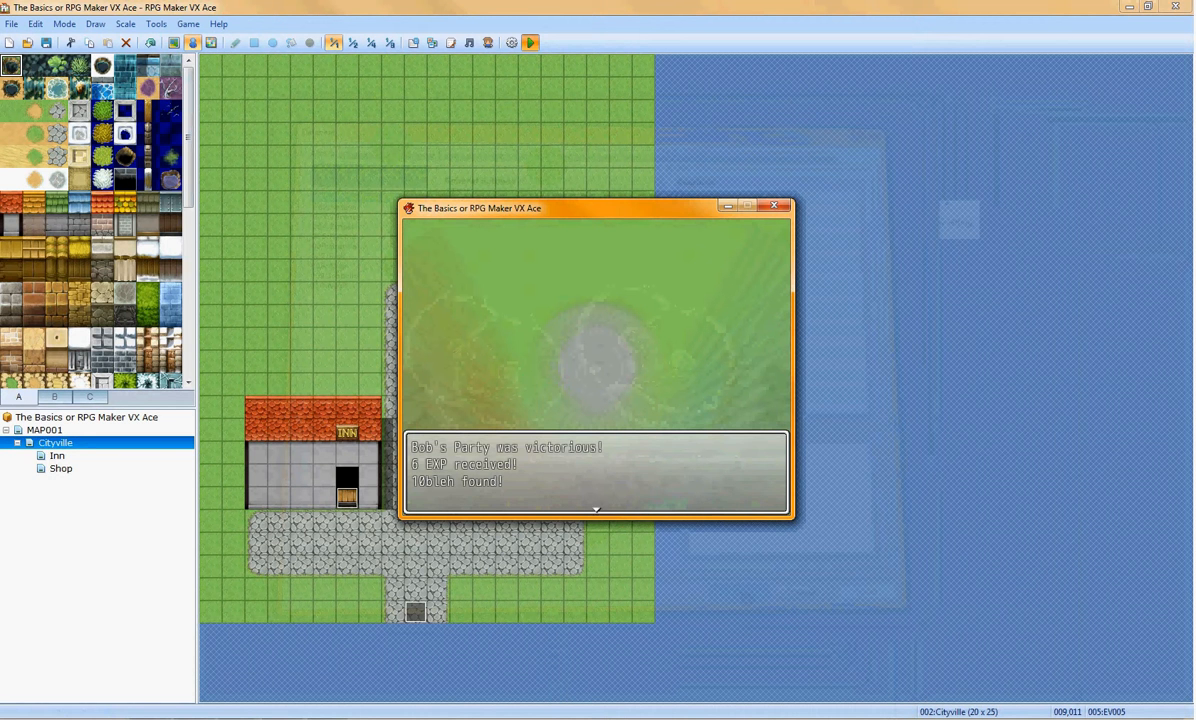
Dismiss the messages after the won battle and walk the party down the path away from the rat
key(Return)
key(Return)
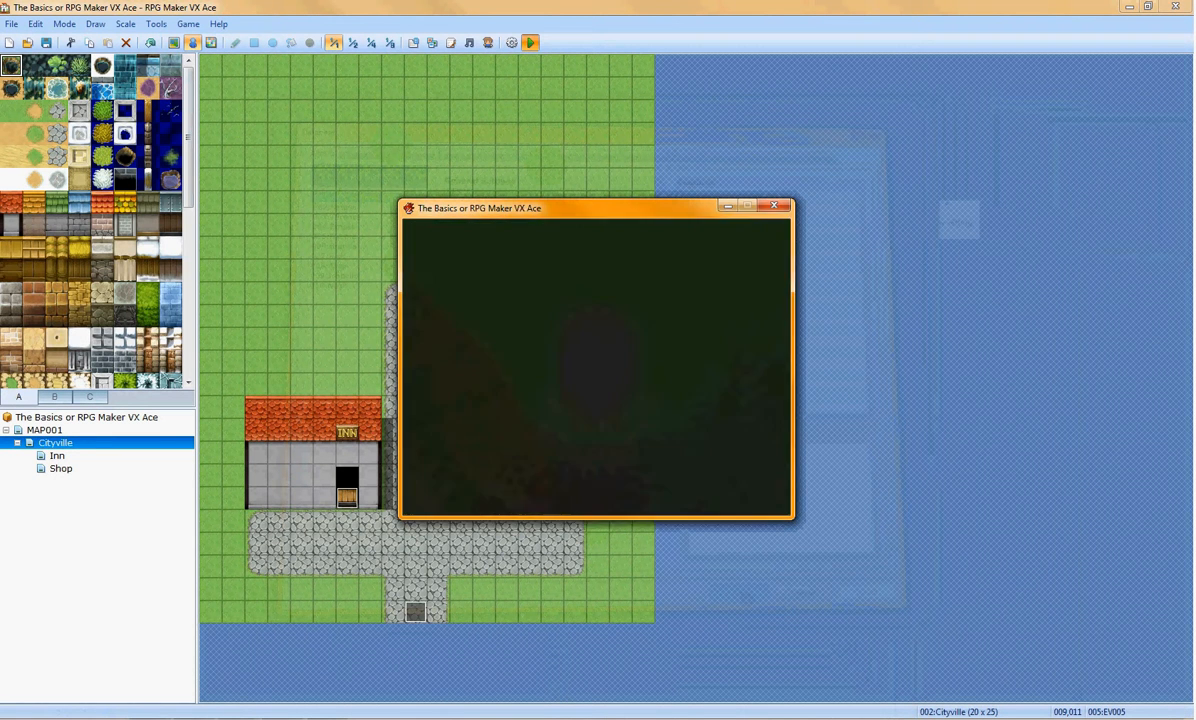
key(Return)
key(Down)
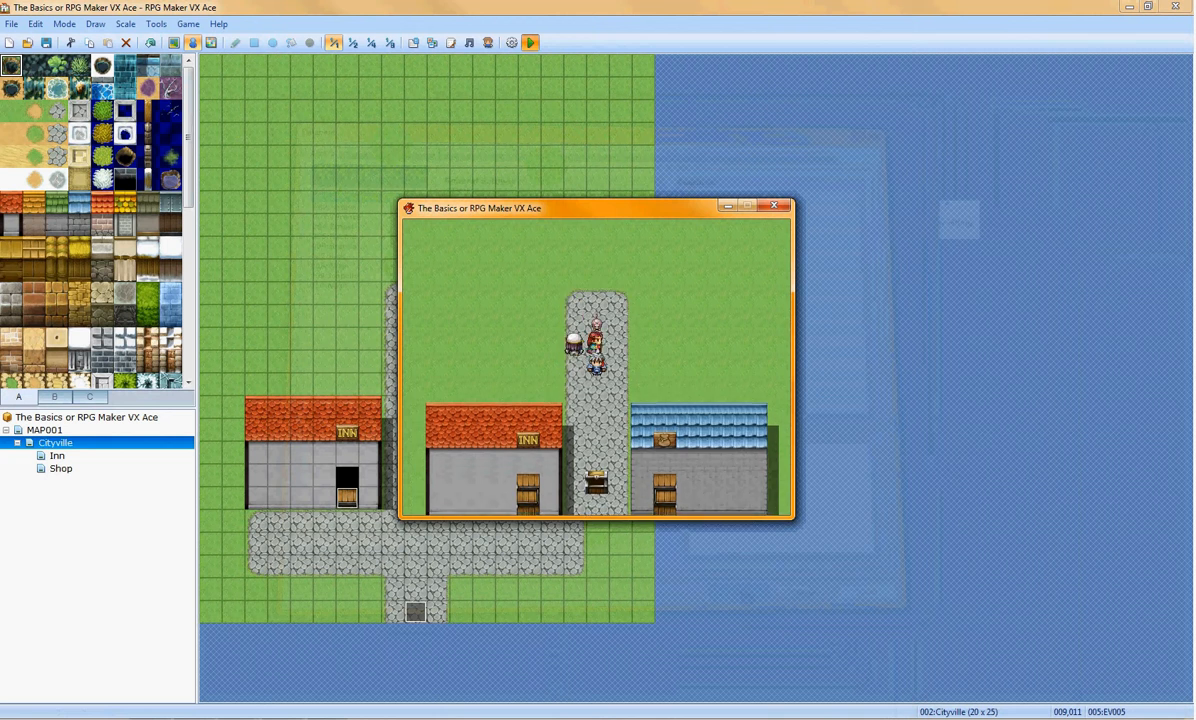
key(Down)
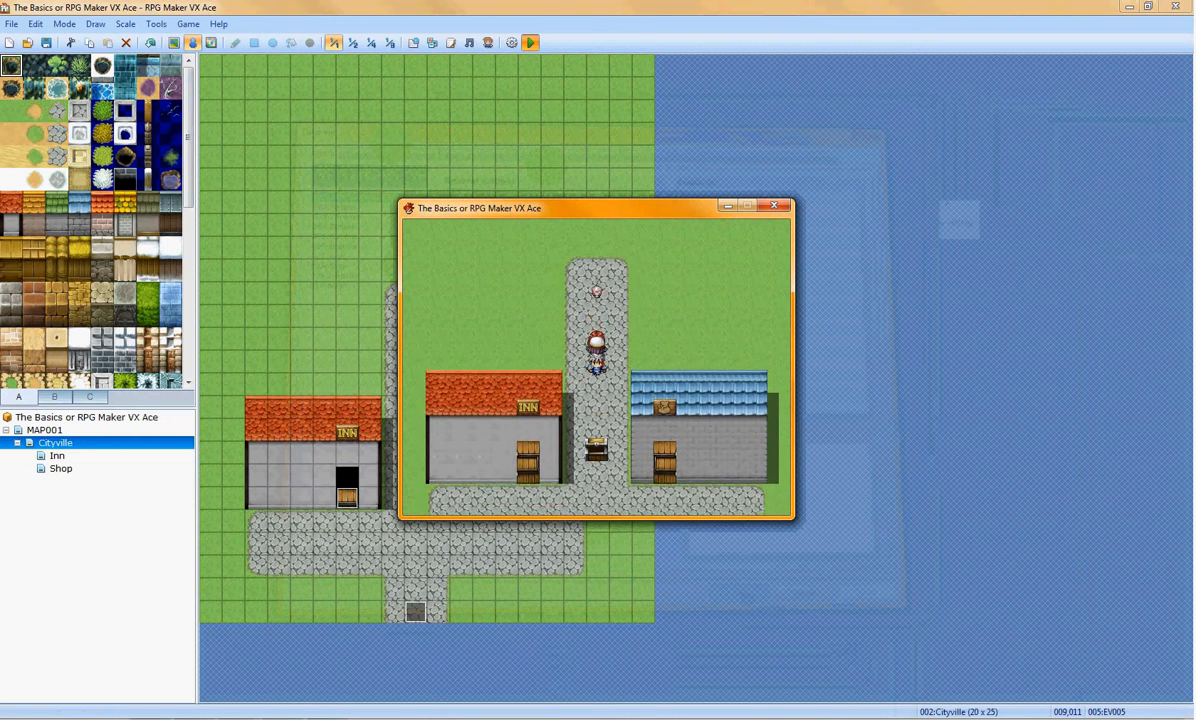
End the playtest by choosing Game End in the game menu and shutting the game down
key(Up)
key(Escape)
key(Up)
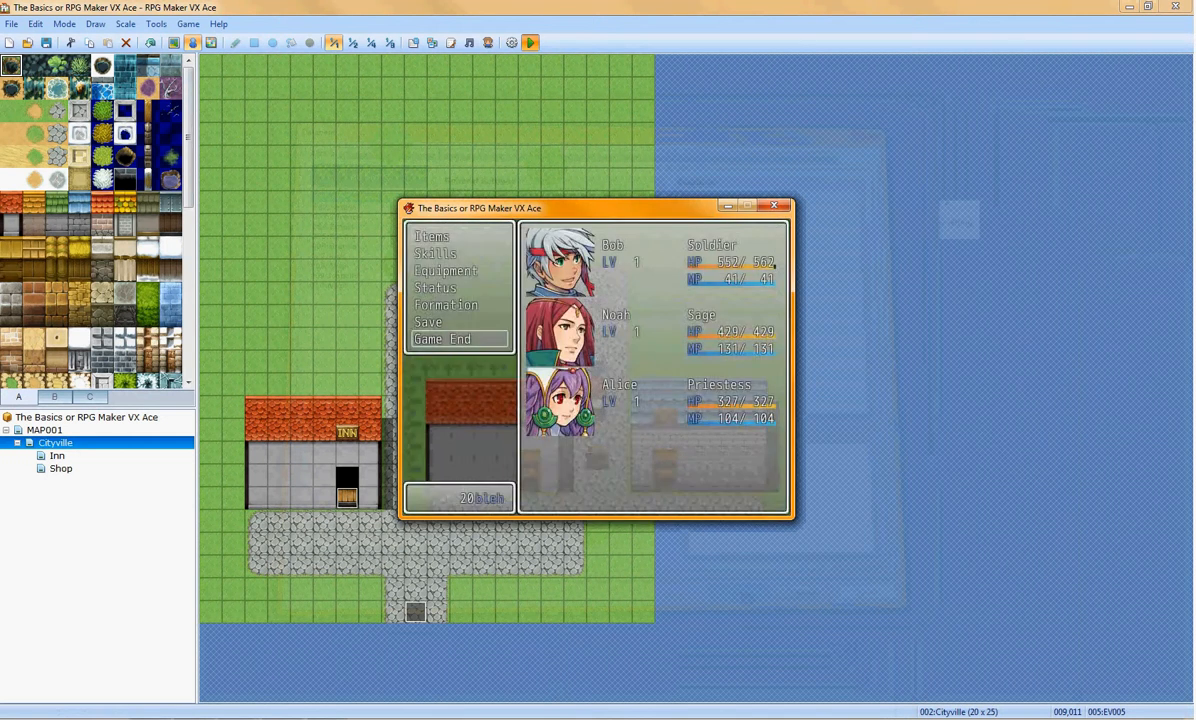
key(Return)
key(Return)
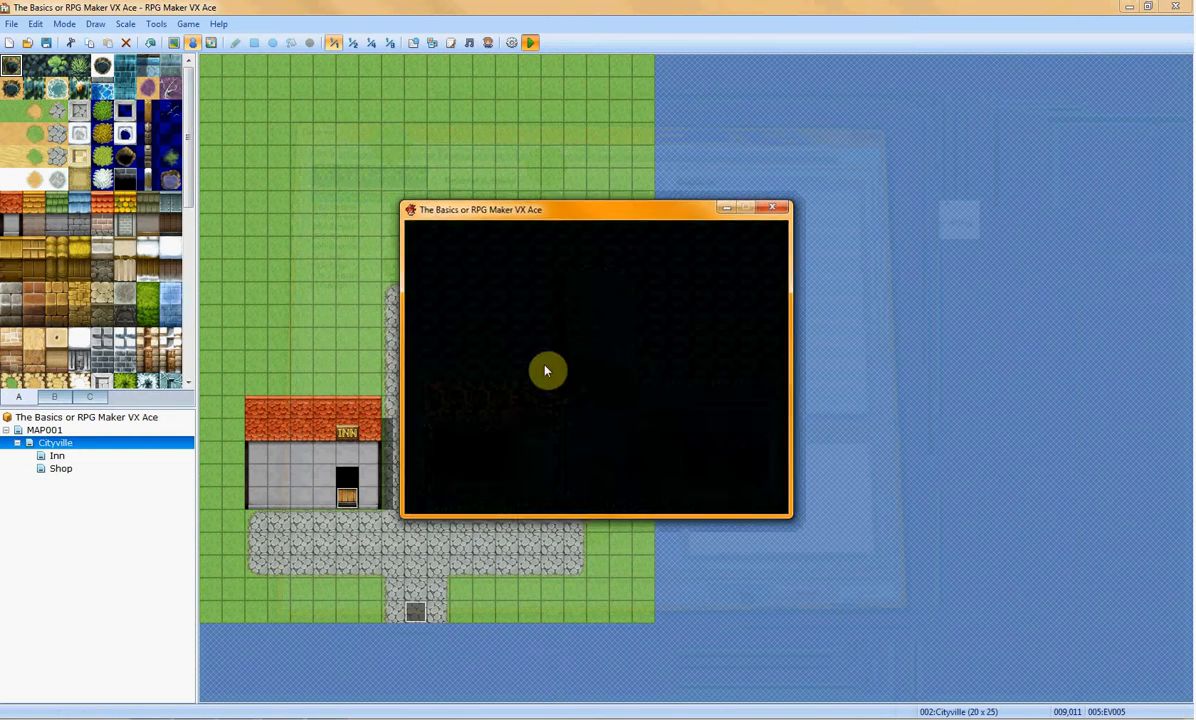
In the rat event's If Win branch, add a Control Self Switch command after the text that turns self switch A ON
double_click(420, 313)
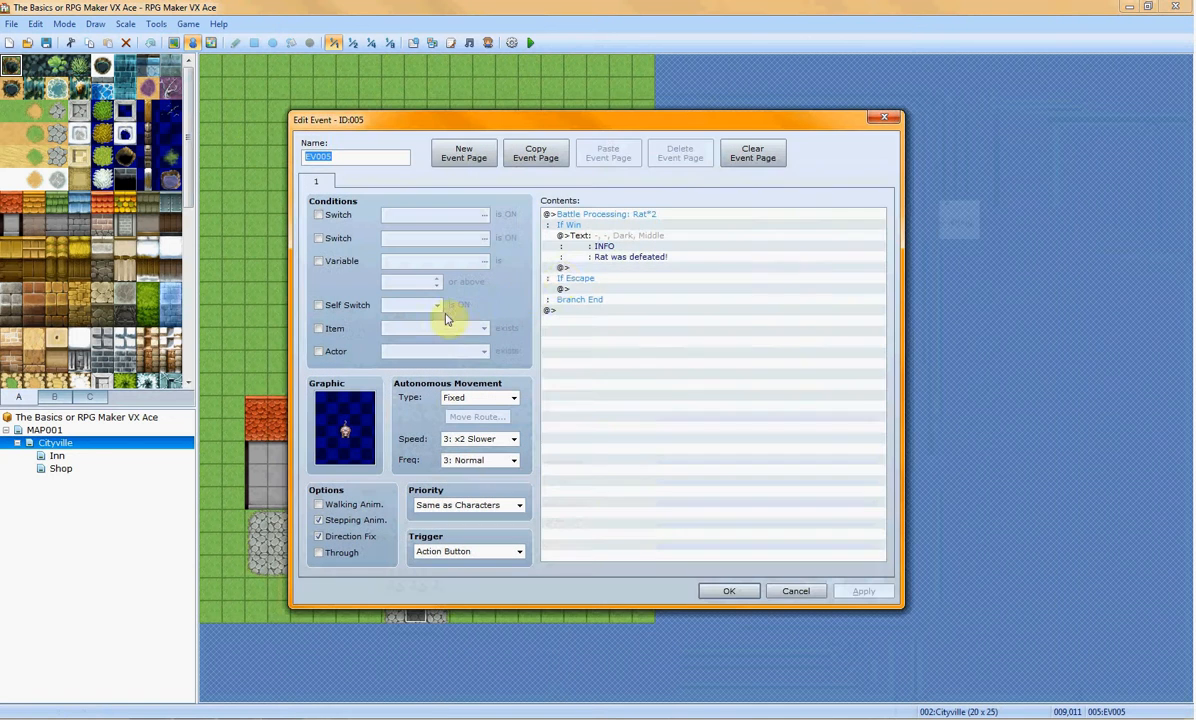
double_click(600, 267)
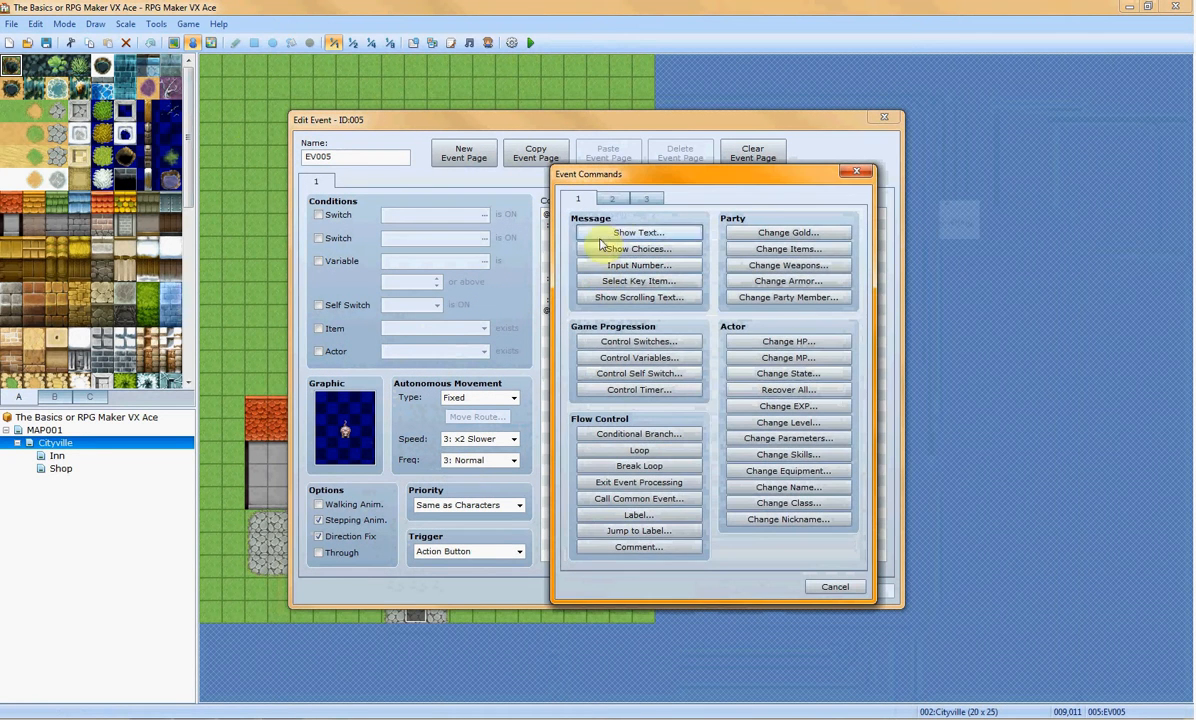
click(616, 199)
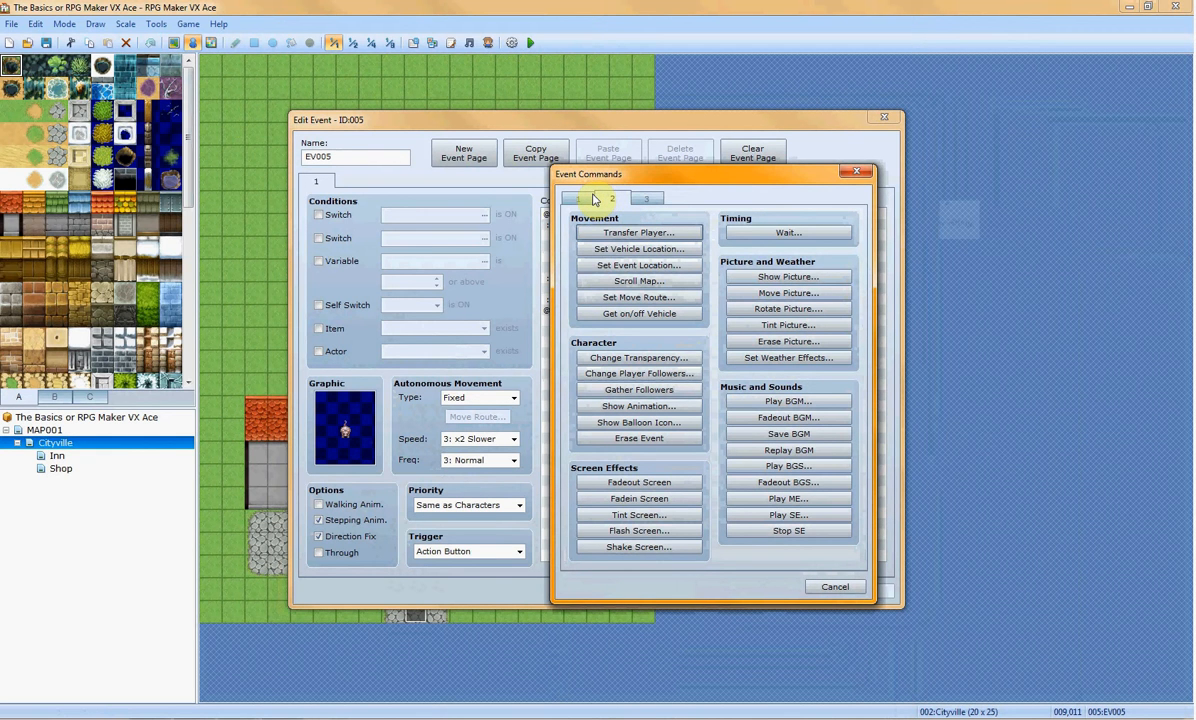
click(587, 199)
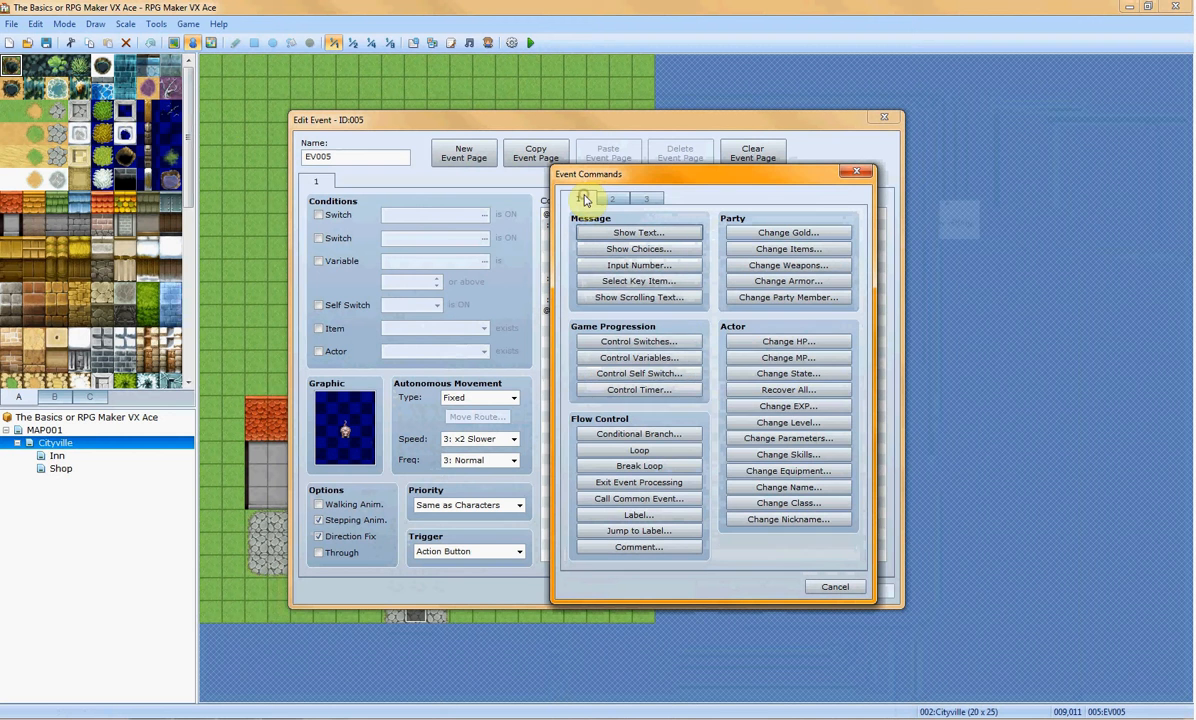
click(627, 374)
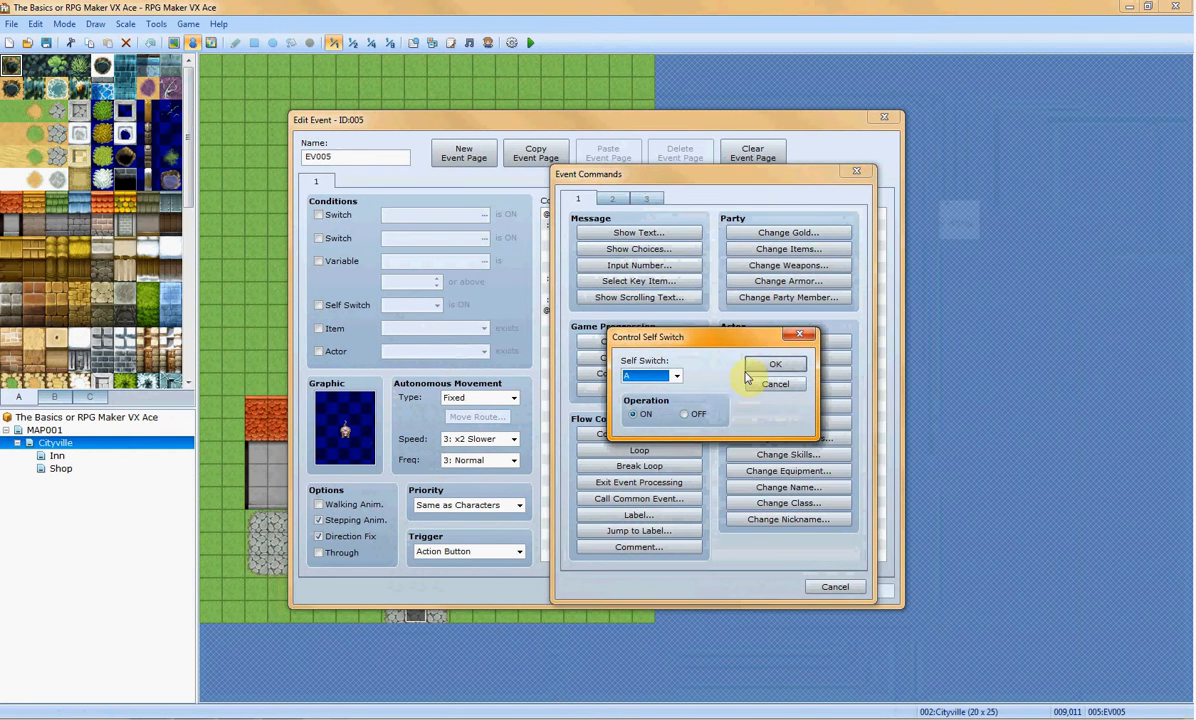
key(Return)
Add a second page to the rat event, conditioned on Self Switch A being ON, with an Erase Event command, and save the event
click(464, 155)
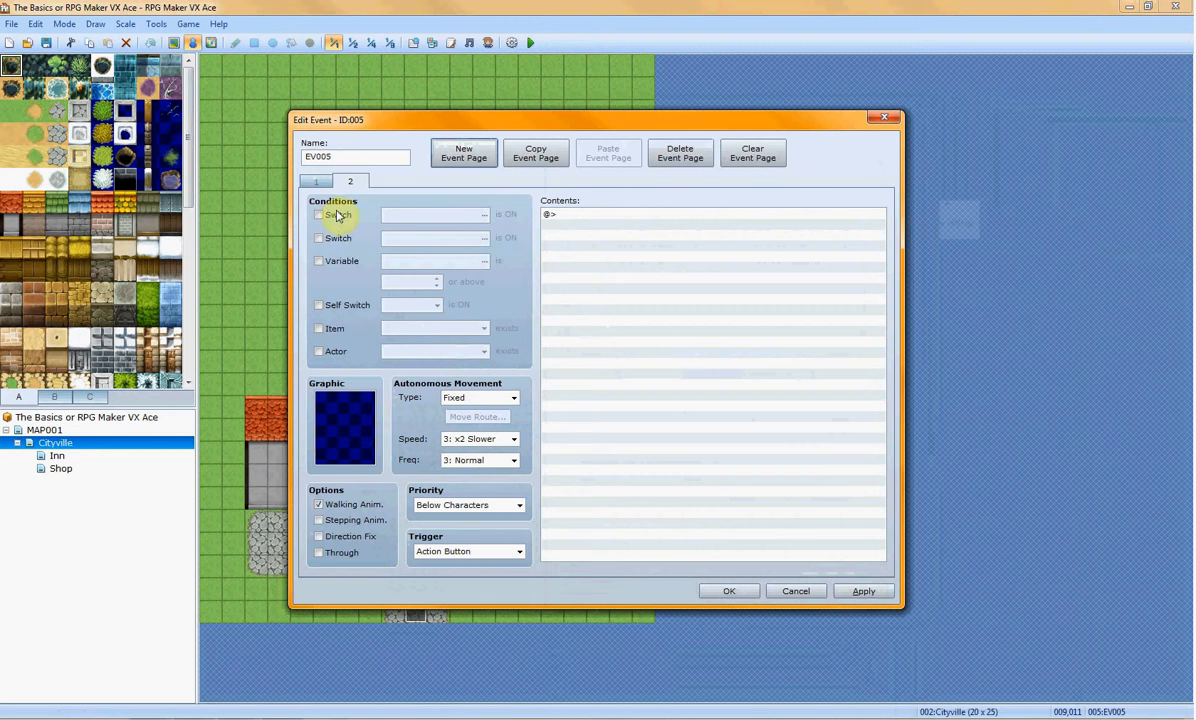
click(333, 305)
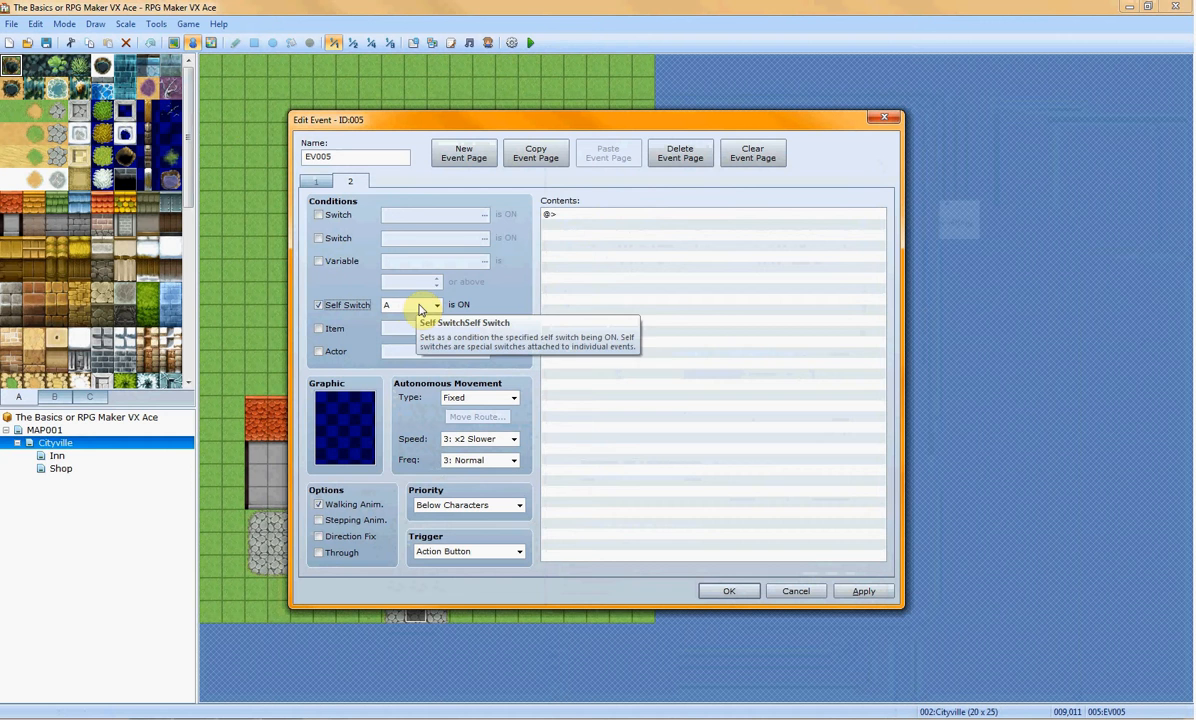
double_click(563, 216)
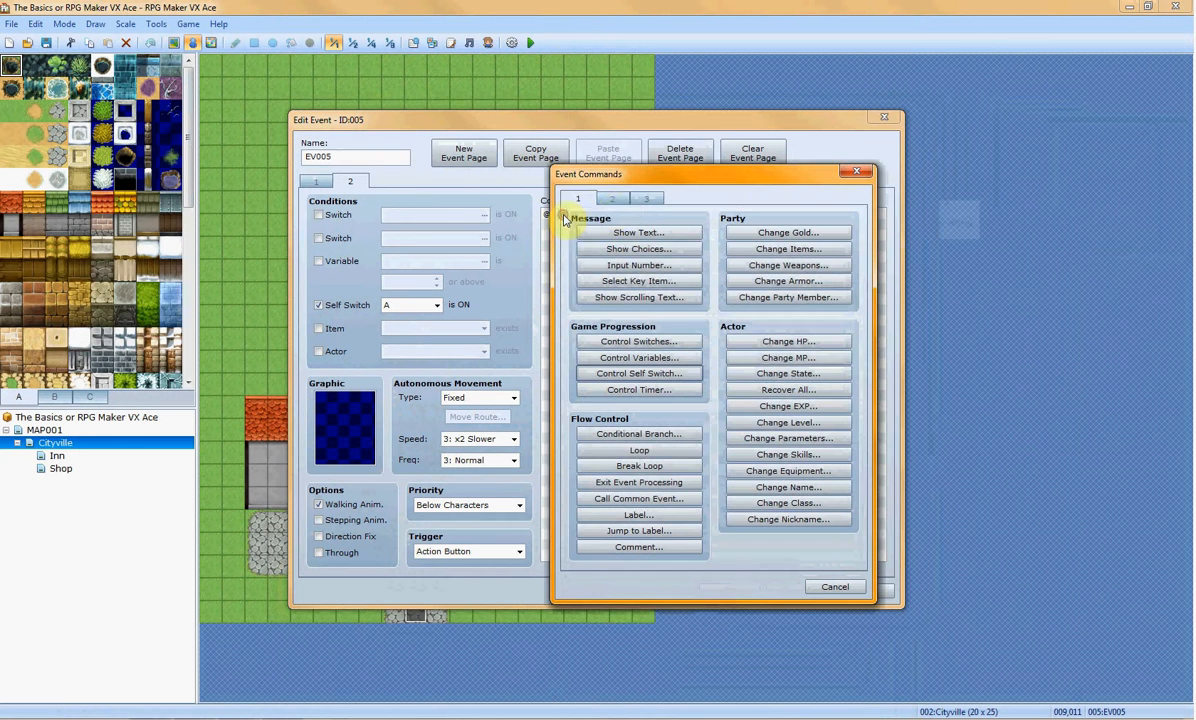
click(615, 199)
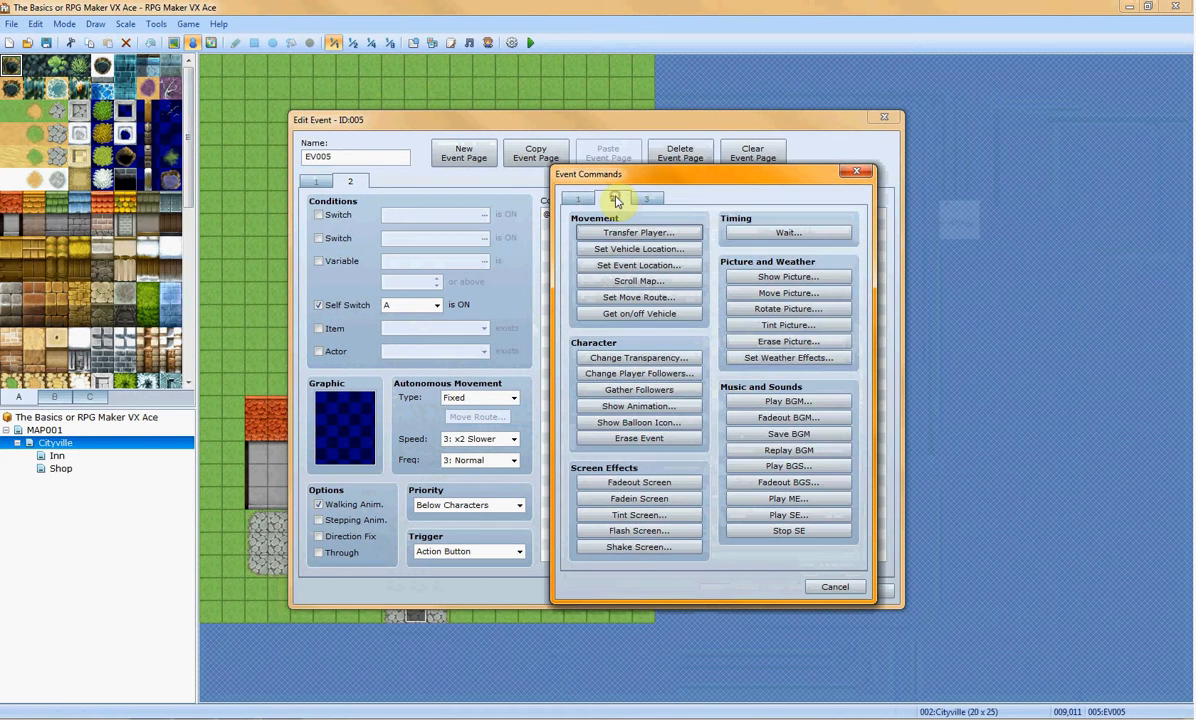
click(640, 438)
click(862, 591)
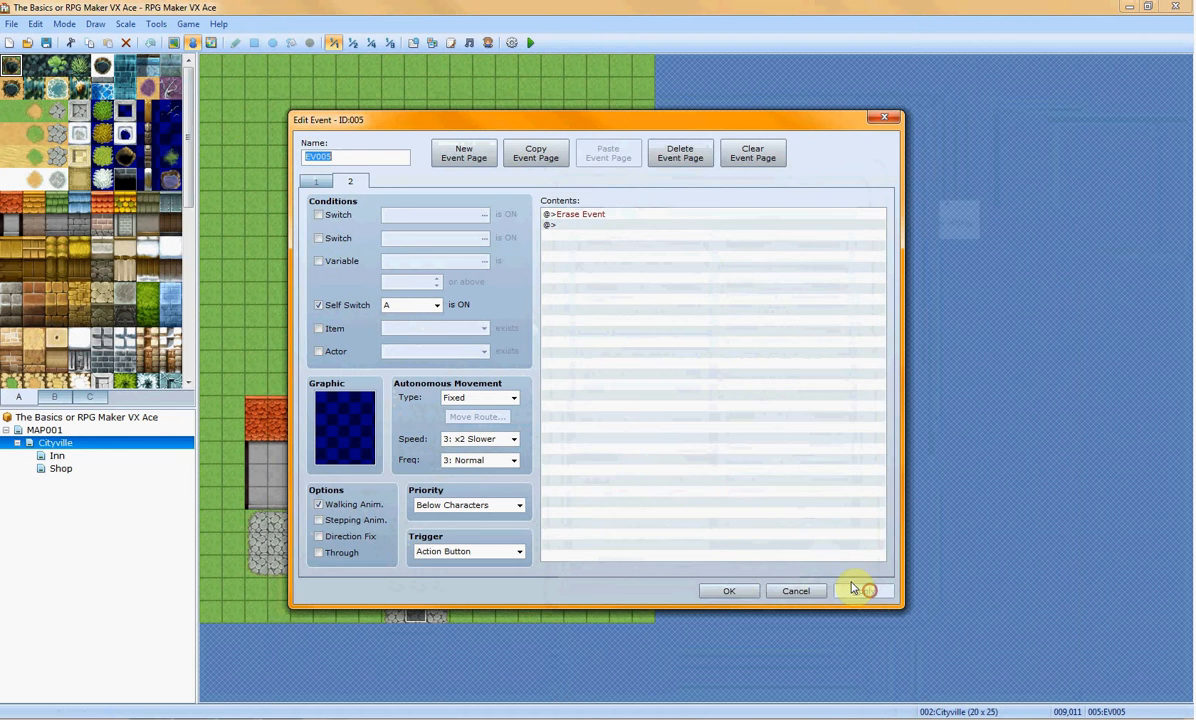
click(729, 591)
click(460, 339)
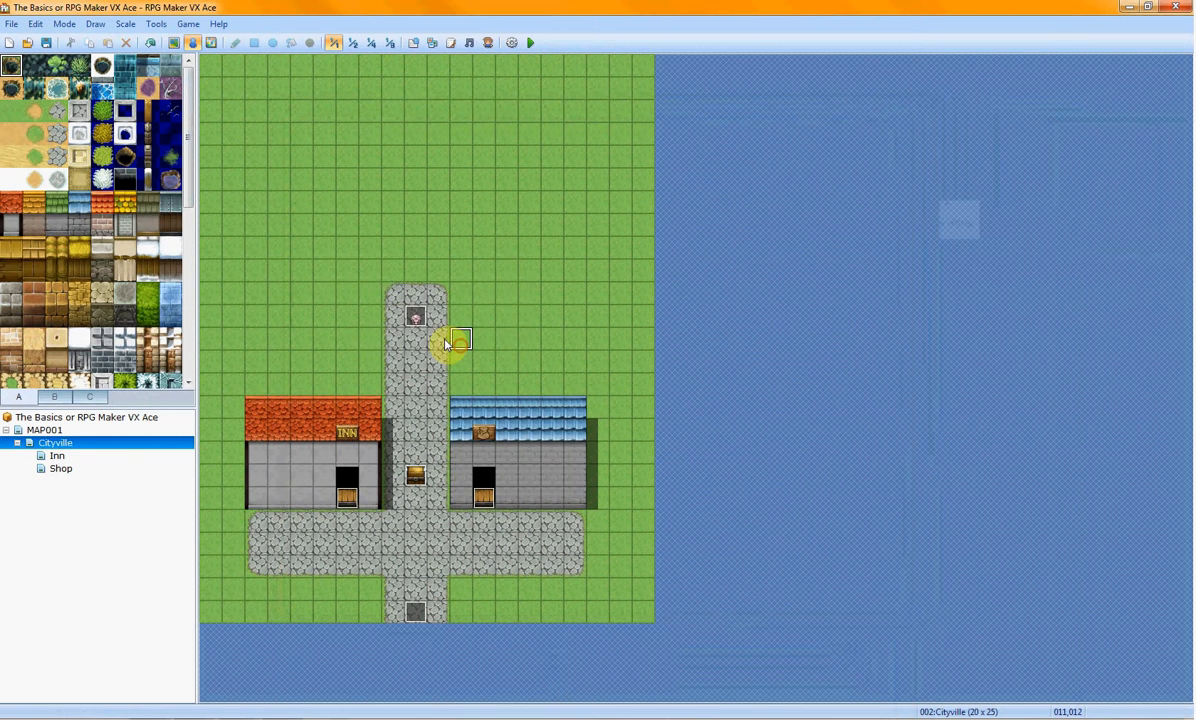
right_click(416, 294)
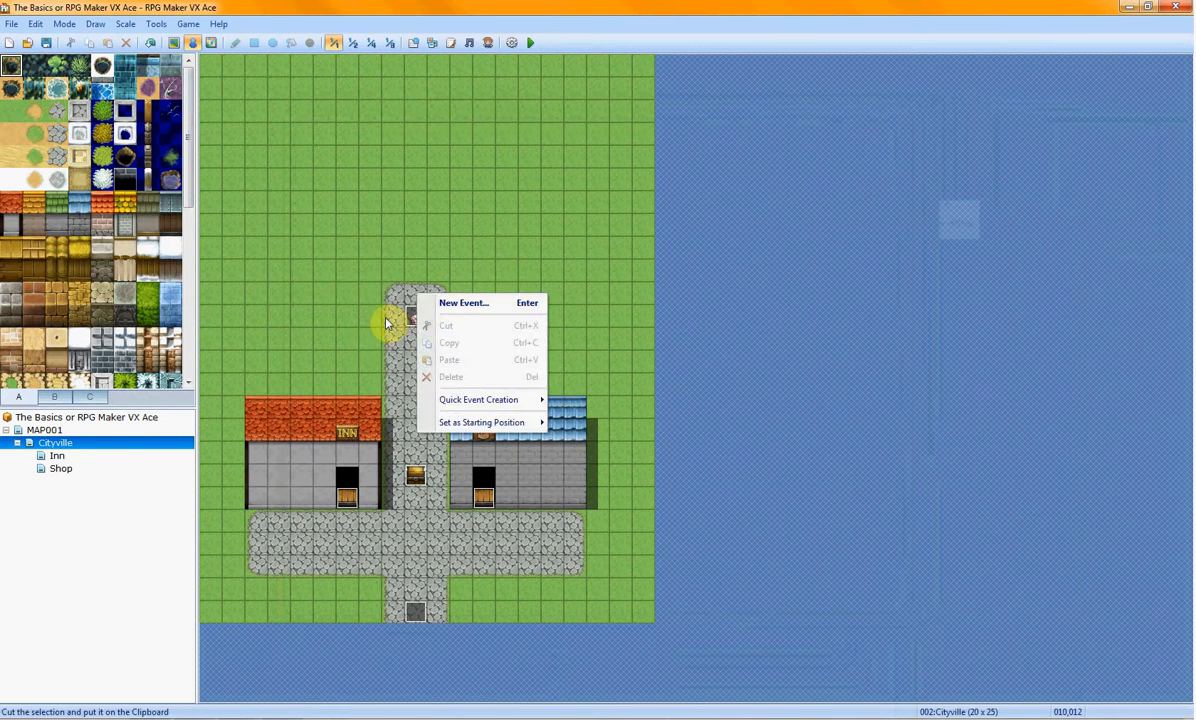
click(392, 321)
drag(397, 343, 399, 340)
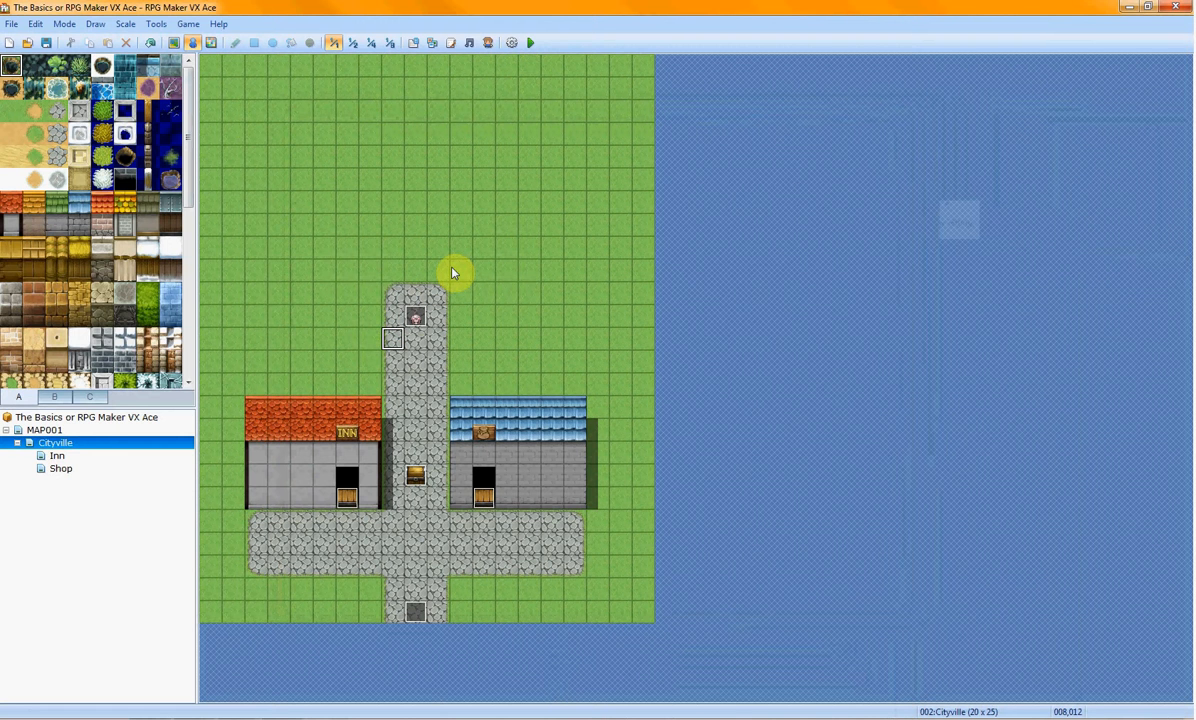
Look through the database's classes, skills, items and troops, review the Rat enemy's settings, and close the database
click(413, 43)
click(338, 135)
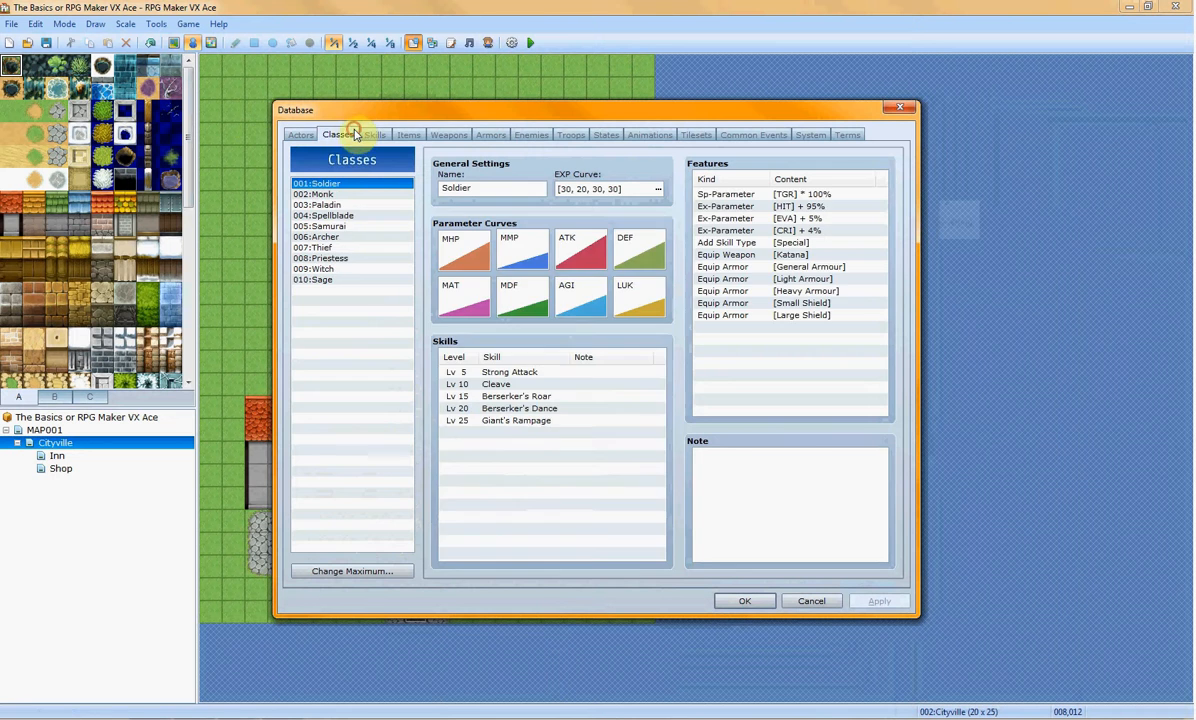
click(372, 134)
click(408, 134)
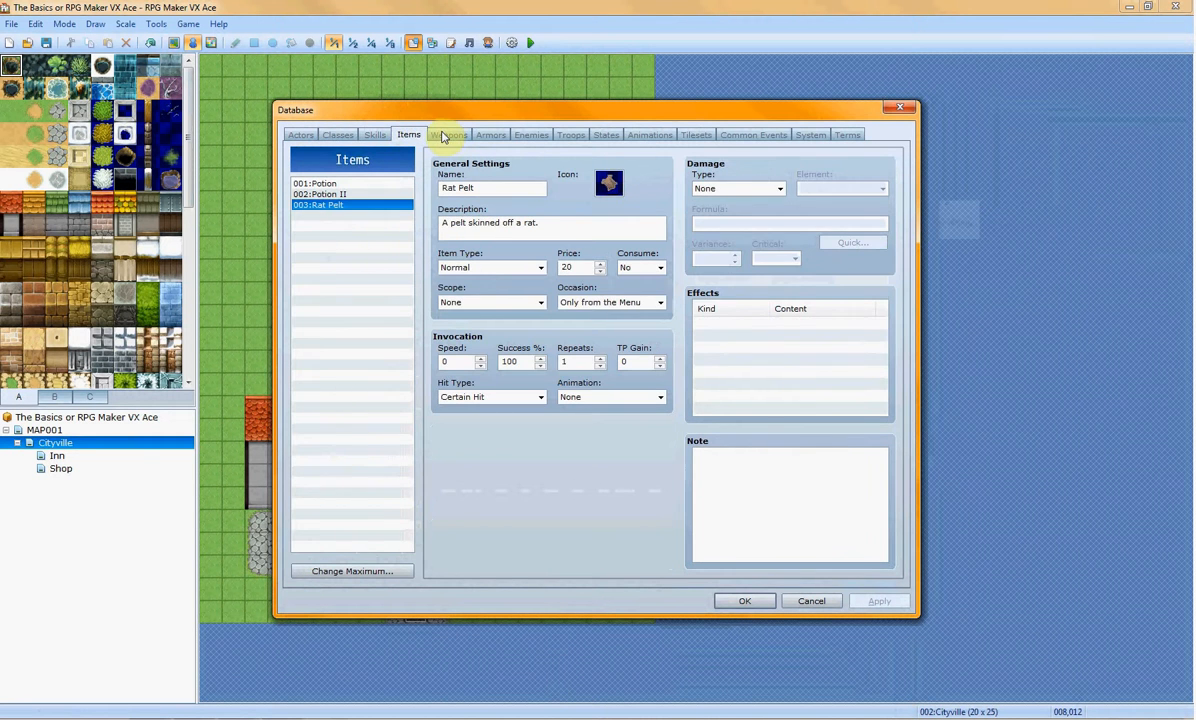
click(528, 136)
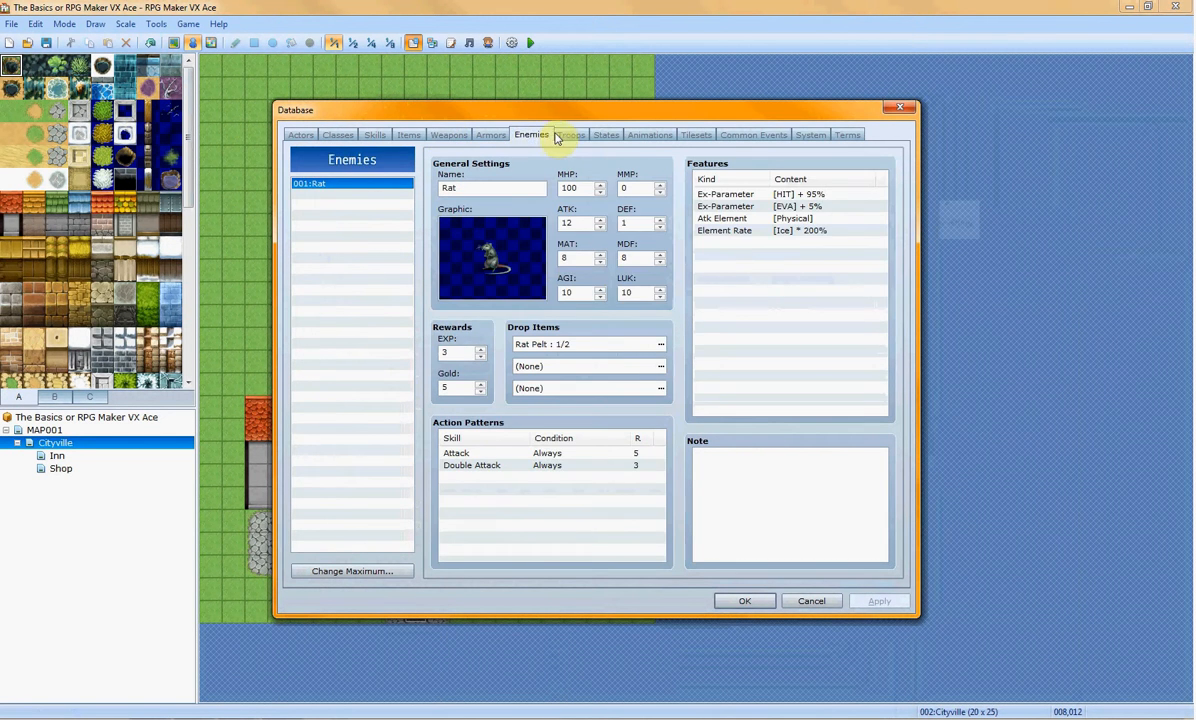
click(569, 136)
click(531, 135)
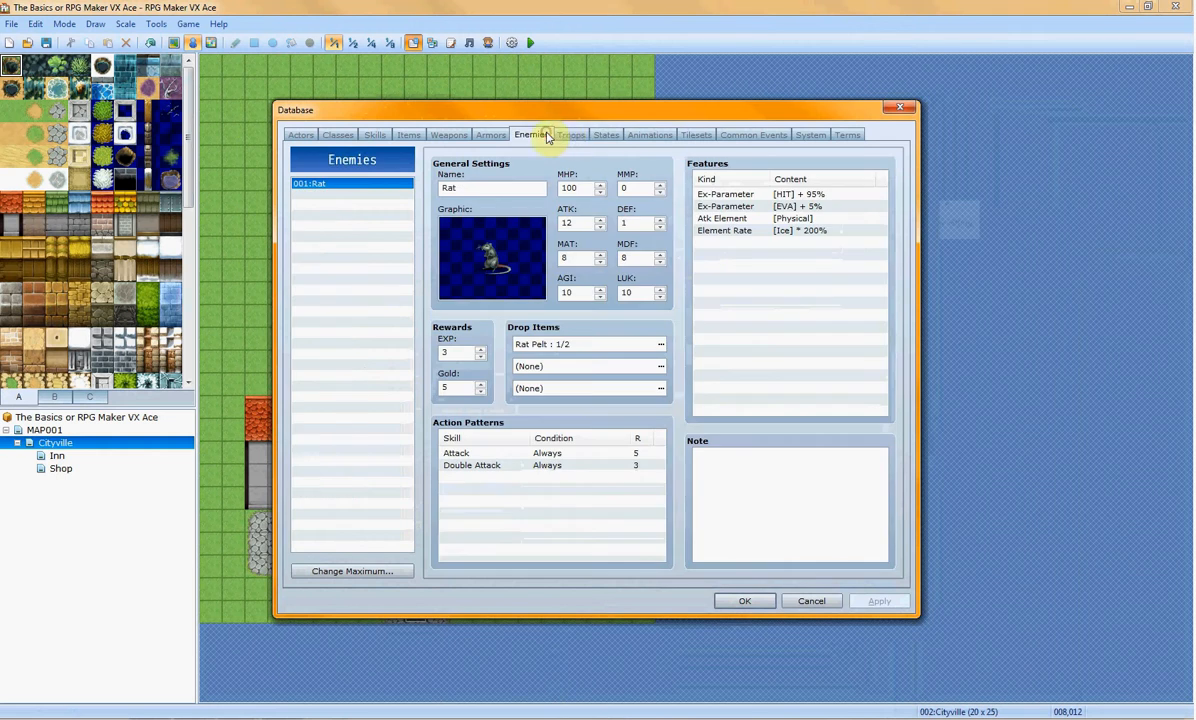
drag(814, 112, 908, 95)
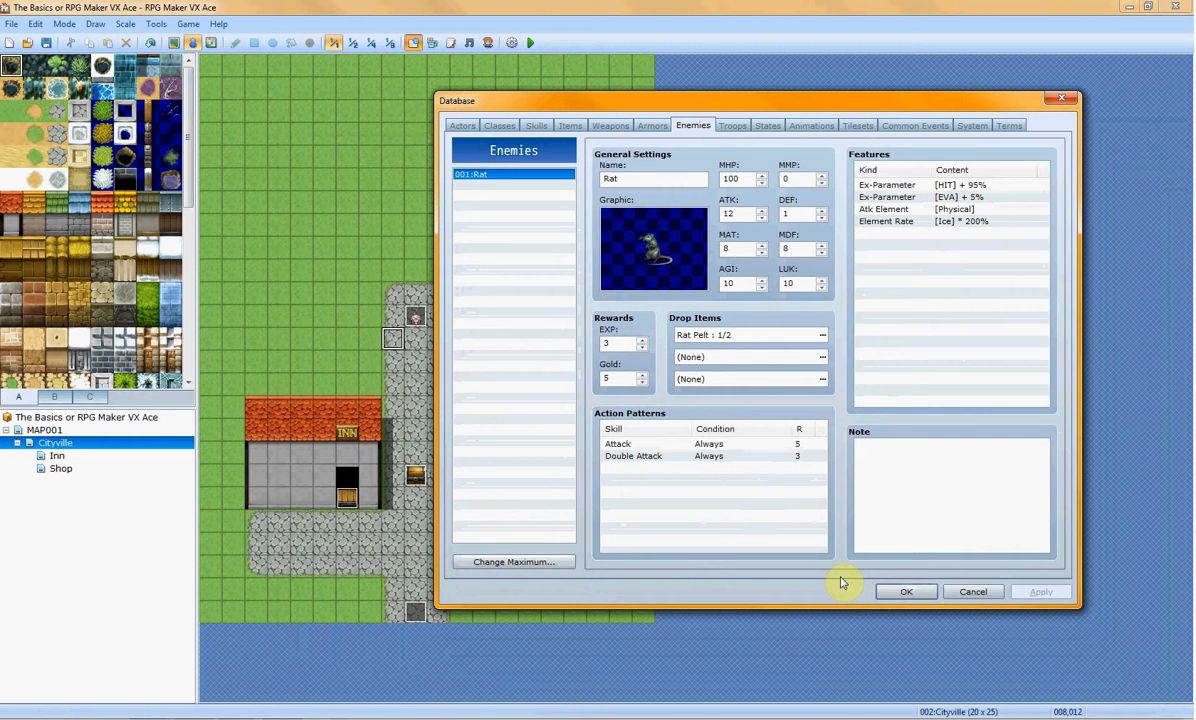
click(897, 592)
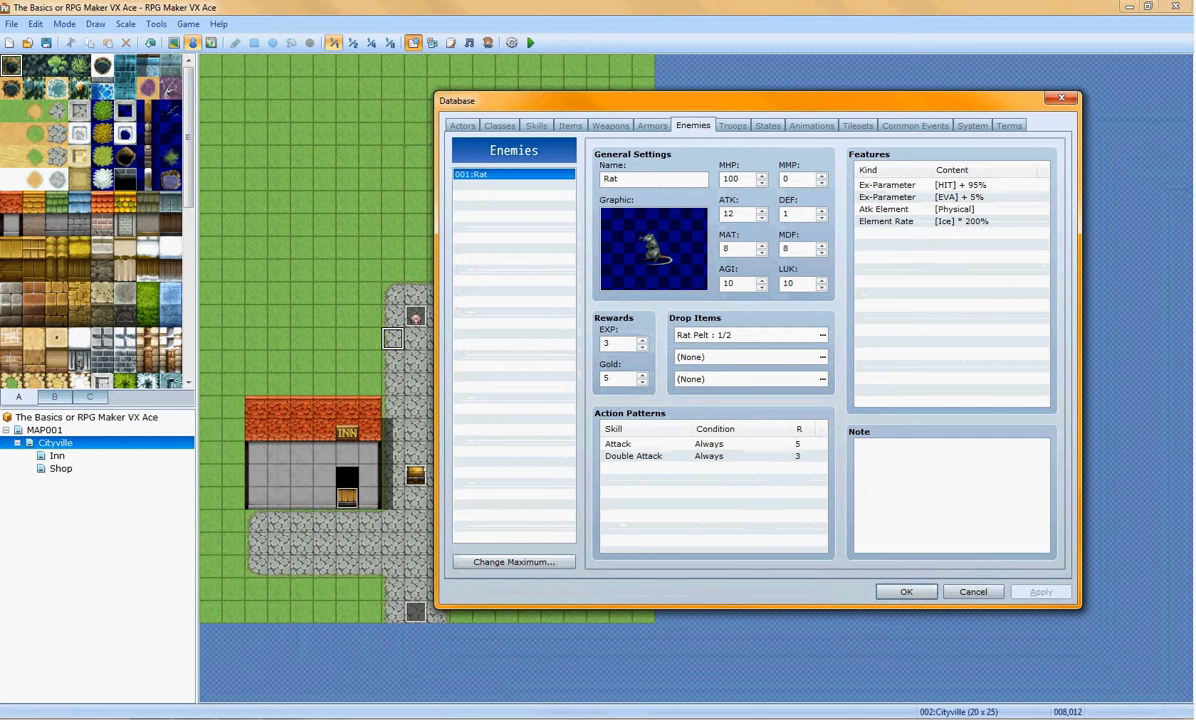
click(904, 592)
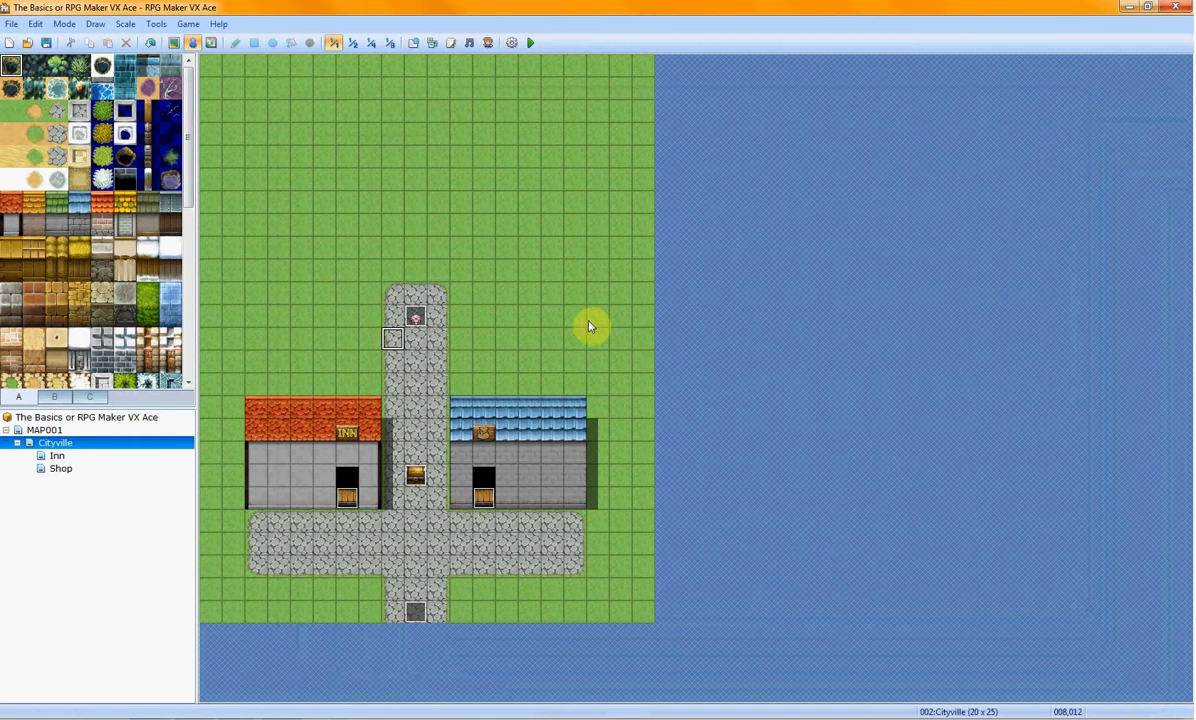